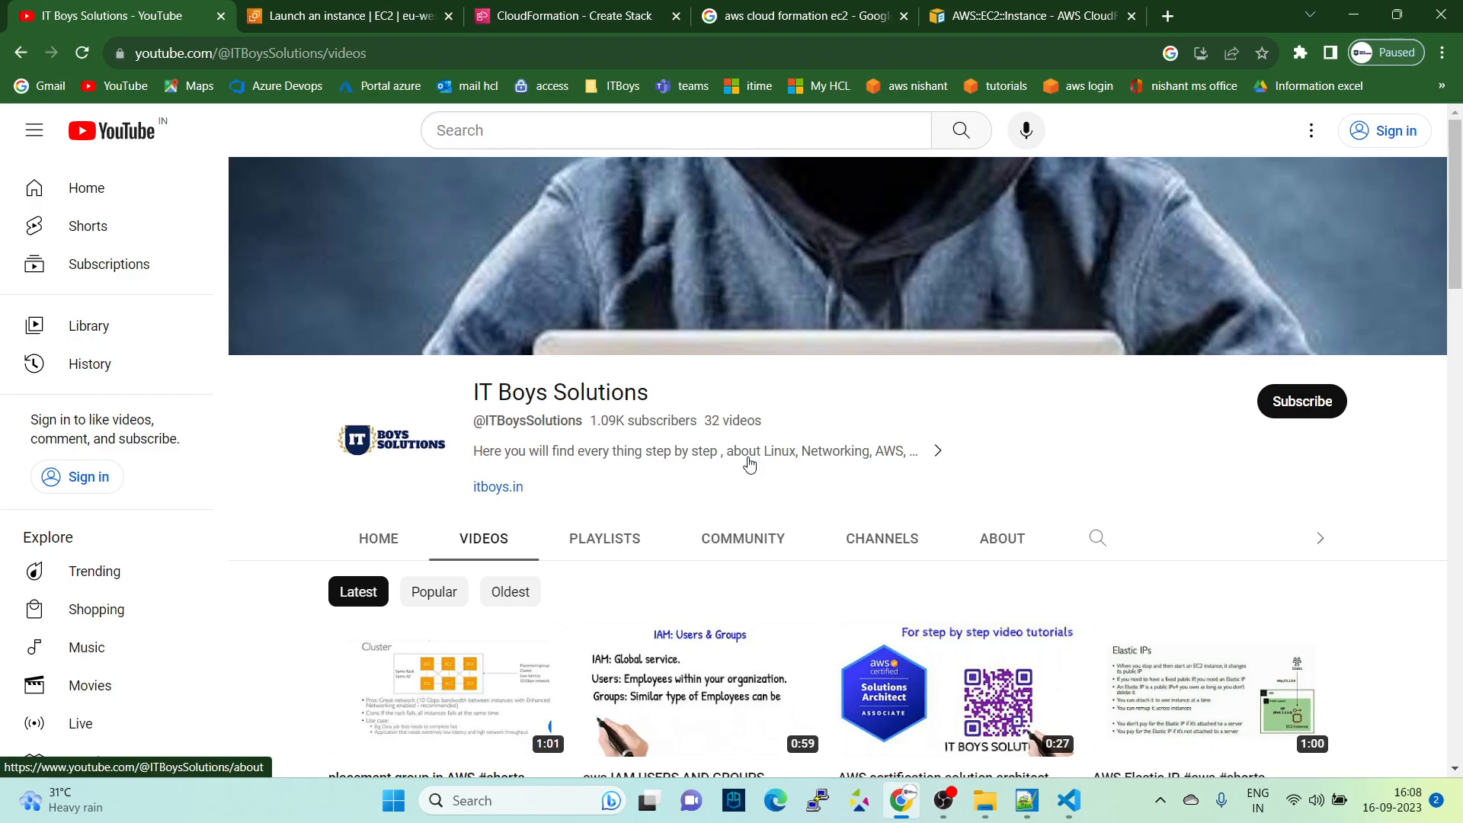
- Switch to the EC2 launch-instance page and display the list of available AWS regions
left_click(372, 8)
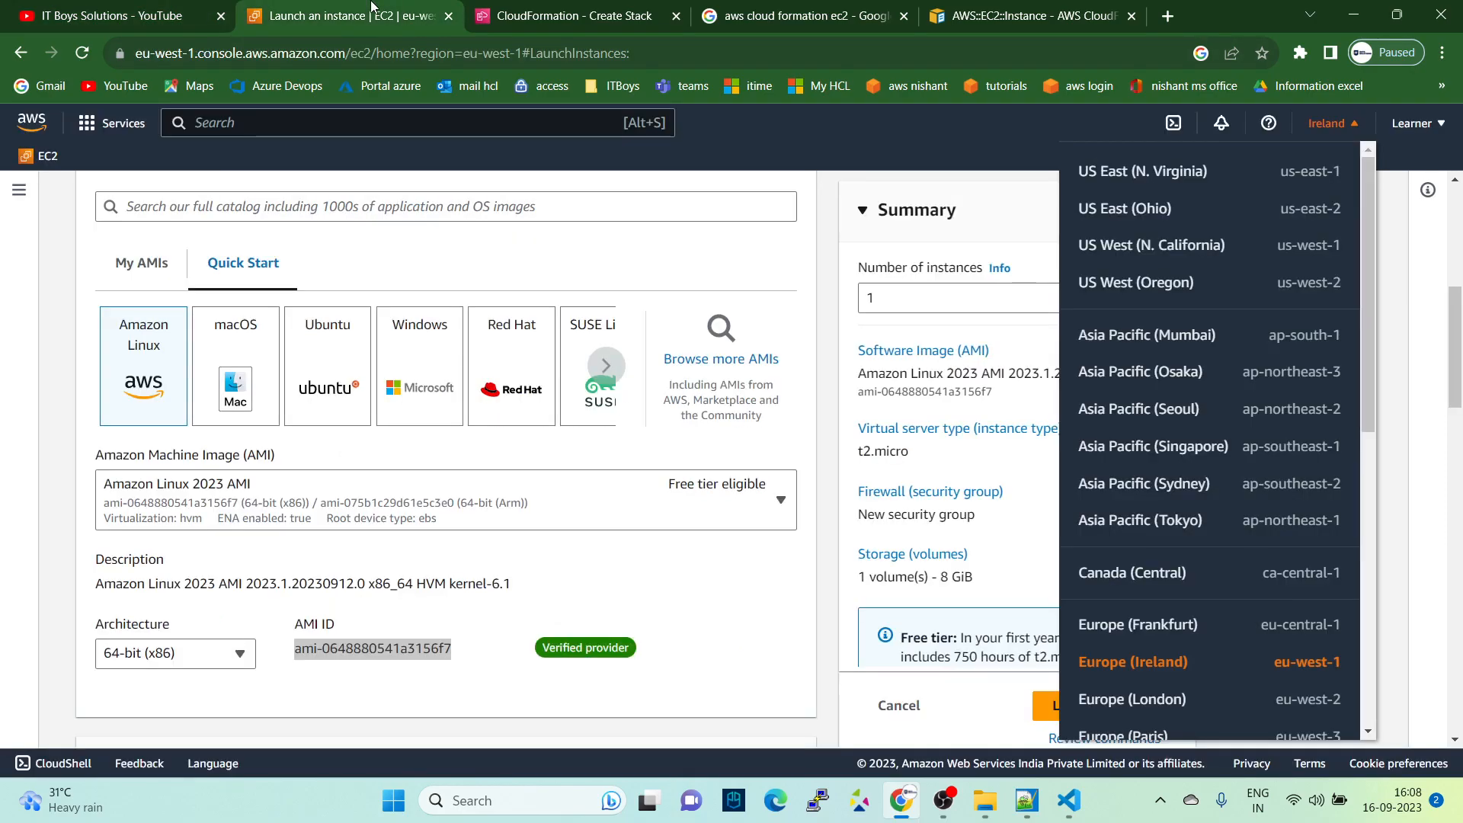
scroll(771, 456, "up", 6)
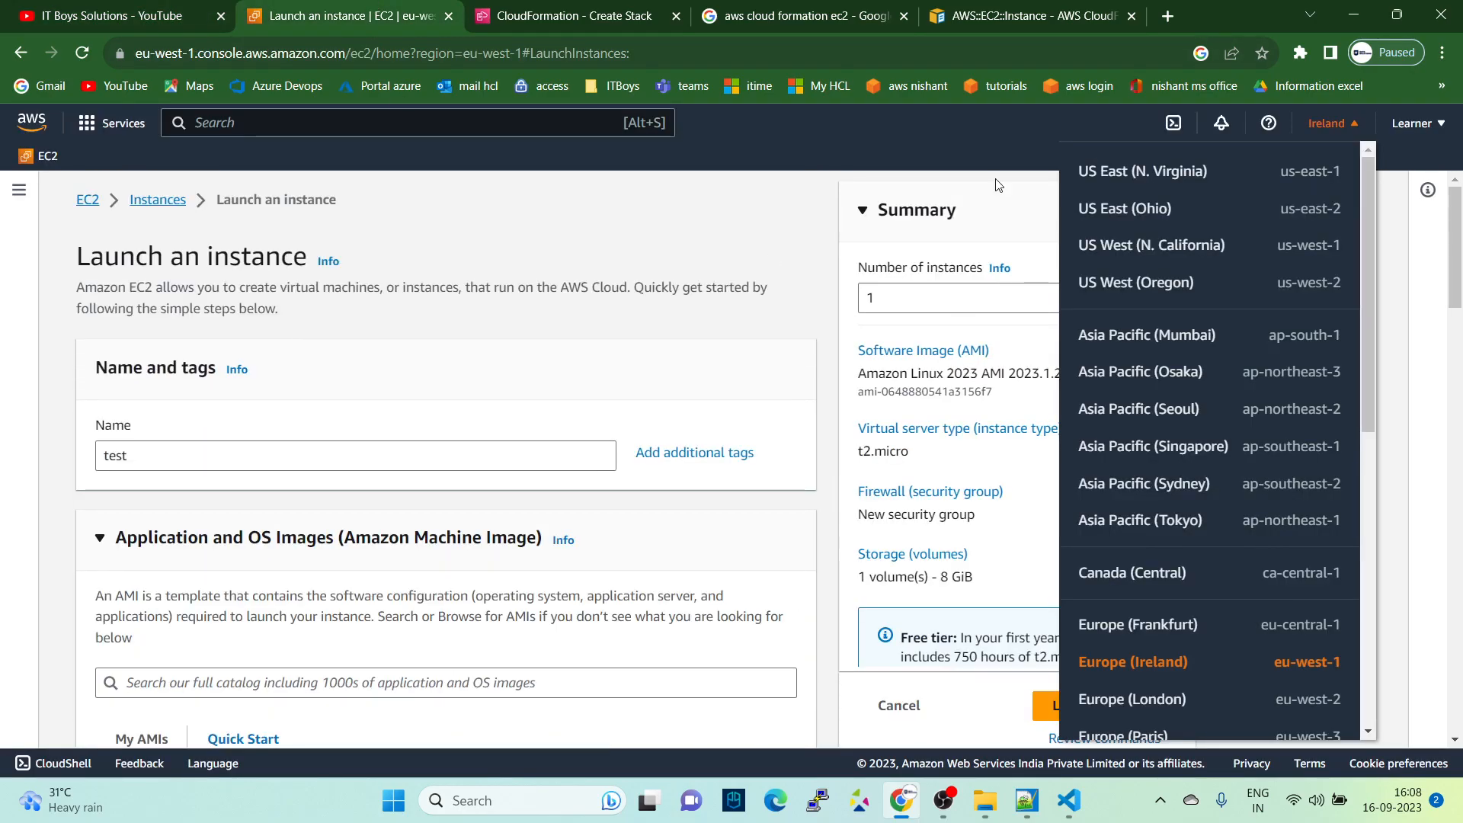
left_click(998, 185)
scroll(362, 337, "down", 5)
scroll(362, 337, "up", 5)
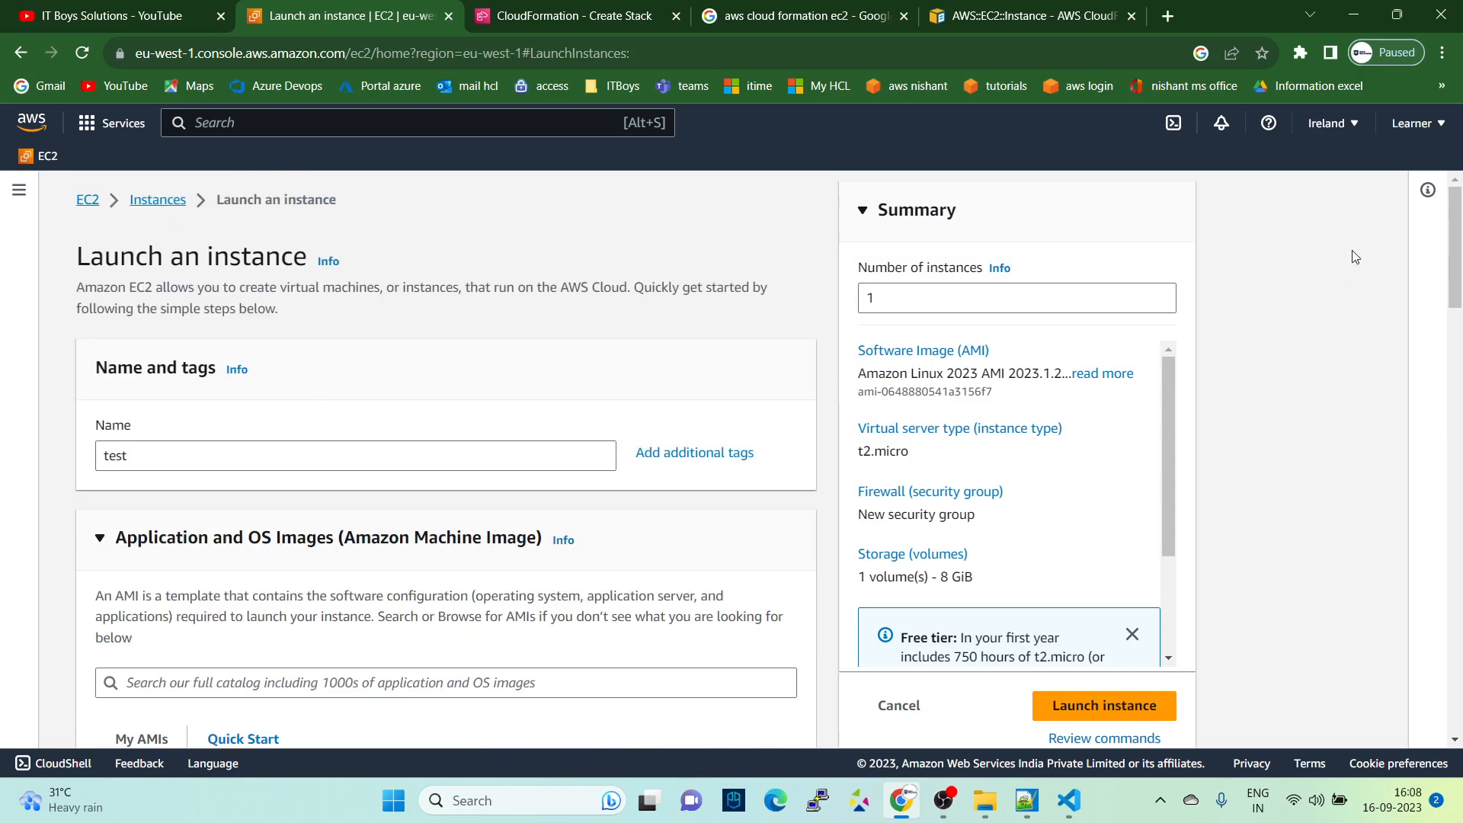
left_click(1329, 122)
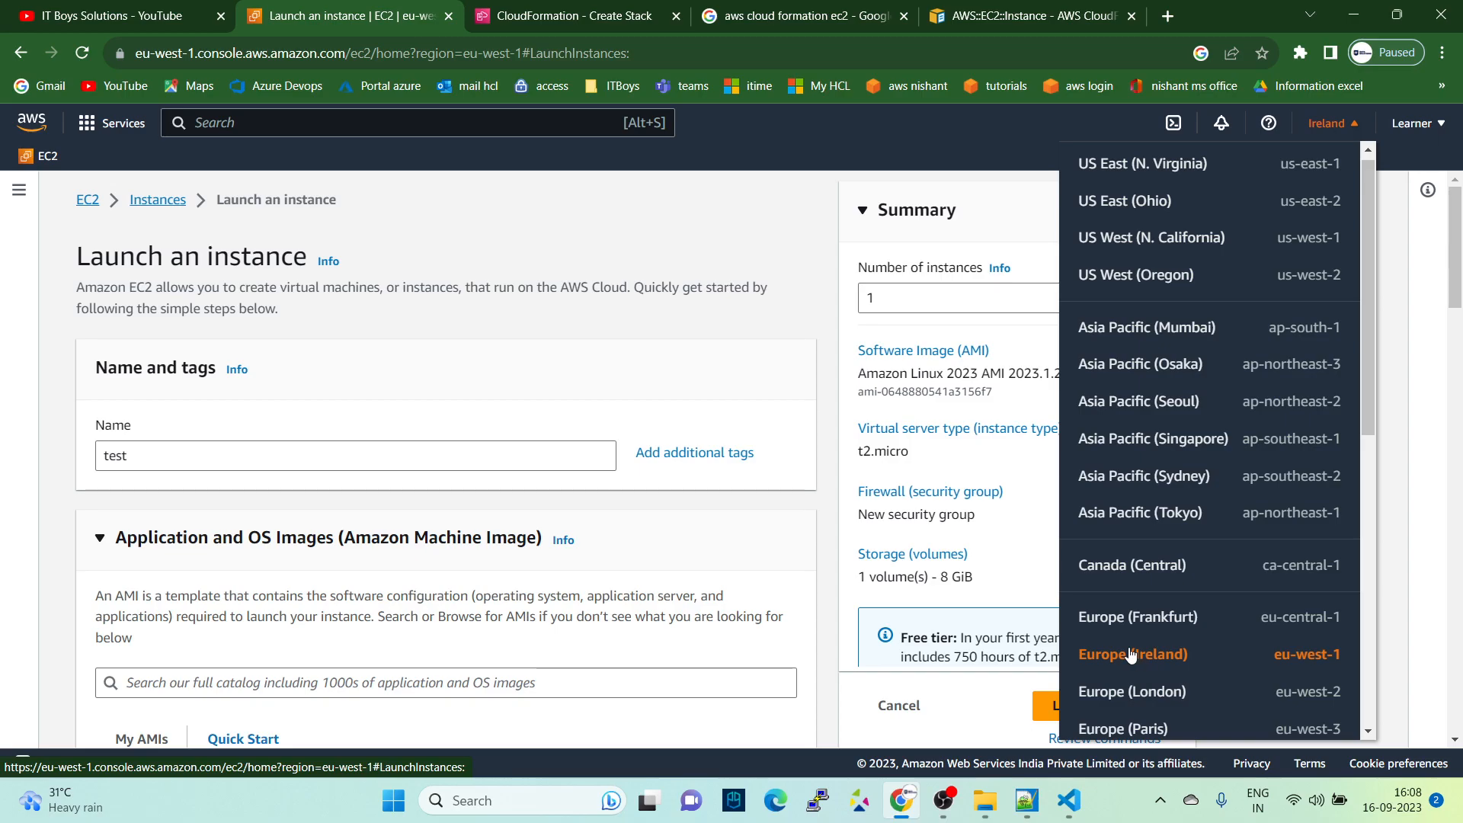
- Examine the name, Amazon Machine Image and instance type settings on the launch-instance form
scroll(369, 375, "down", 3)
scroll(377, 383, "down", 6)
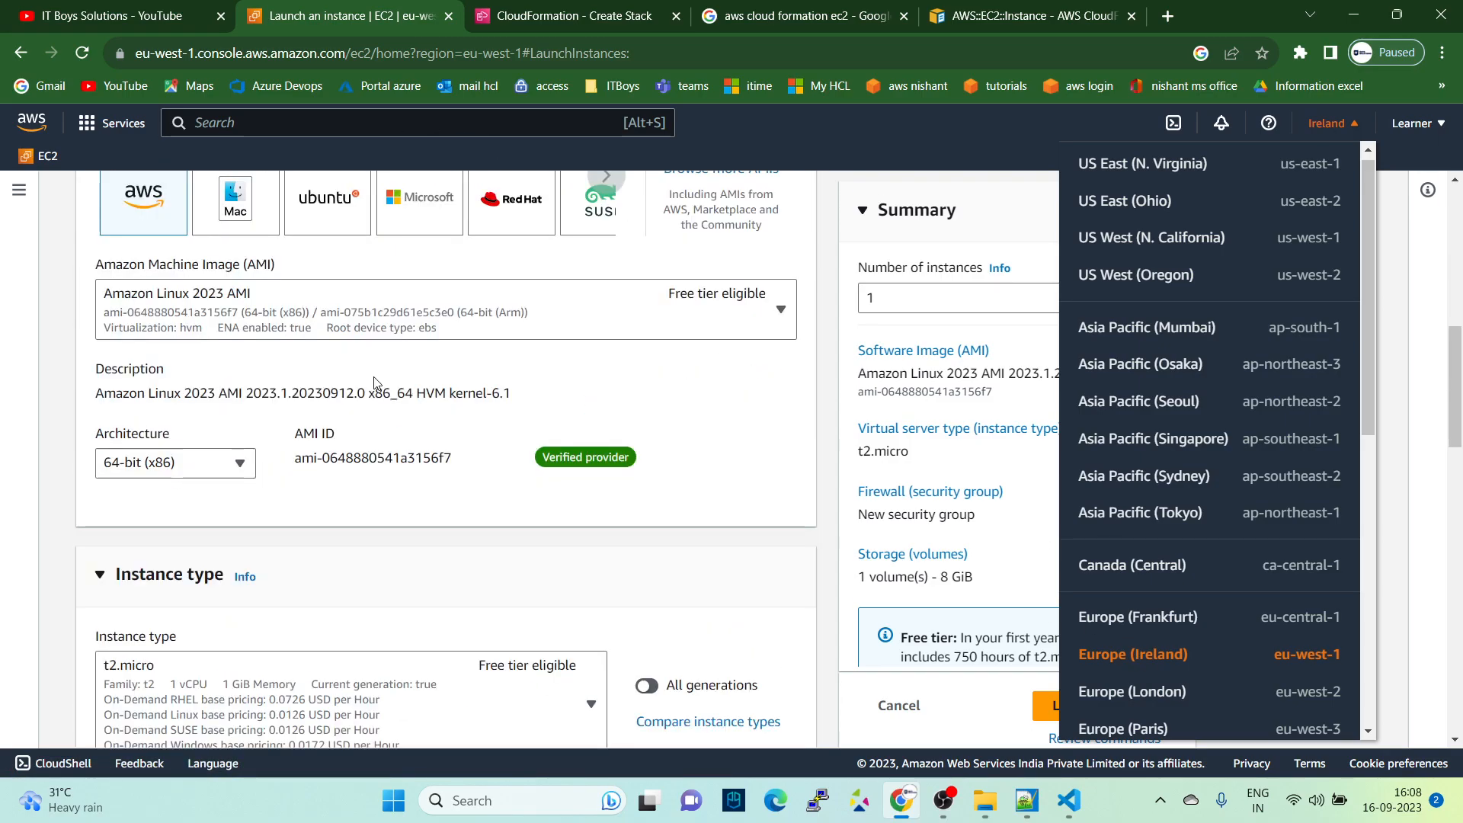
scroll(320, 301, "up", 8)
double_click(156, 360)
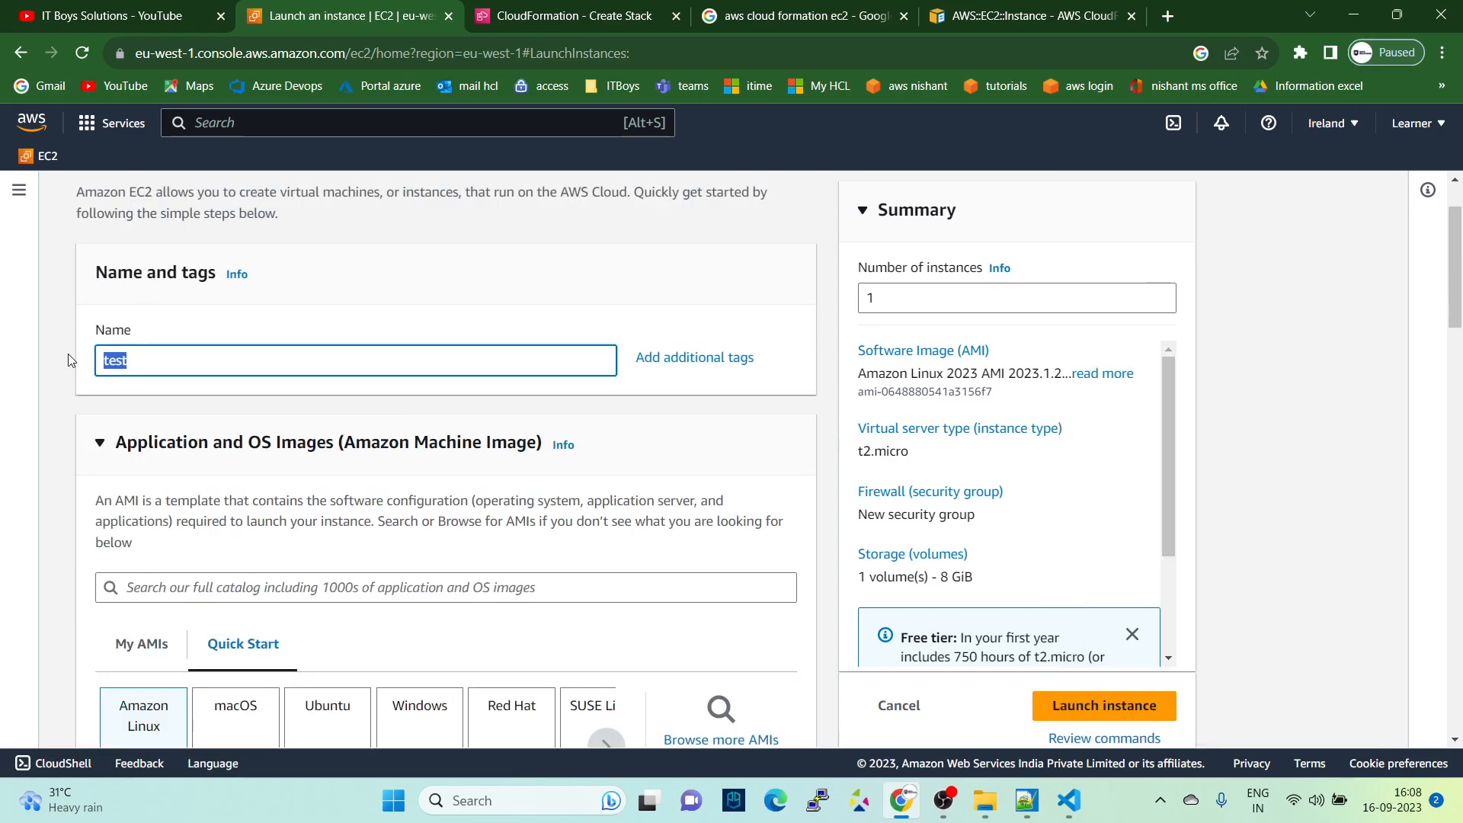
scroll(152, 365, "down", 2)
scroll(161, 427, "down", 1)
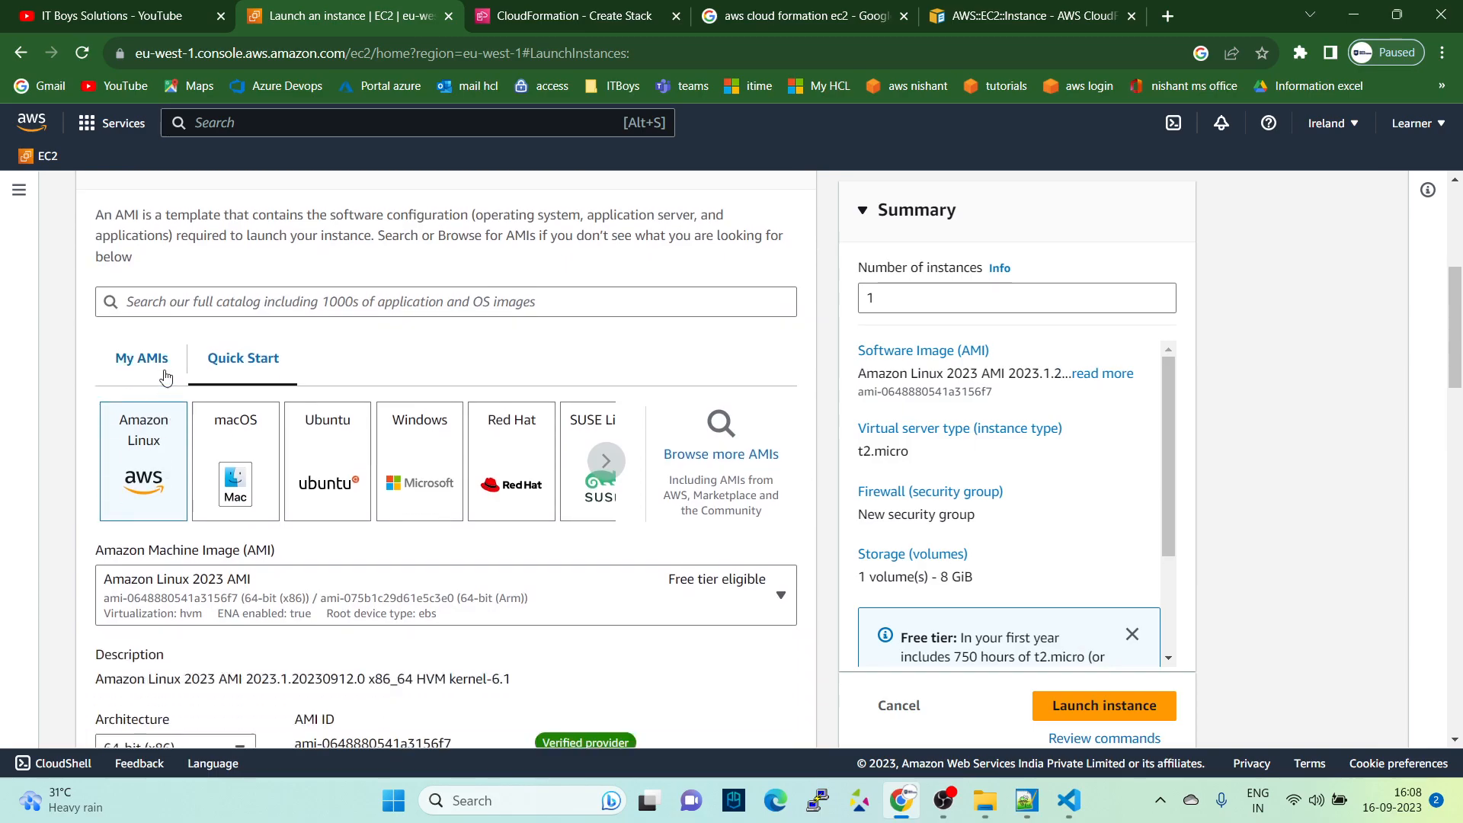
scroll(191, 427, "down", 3)
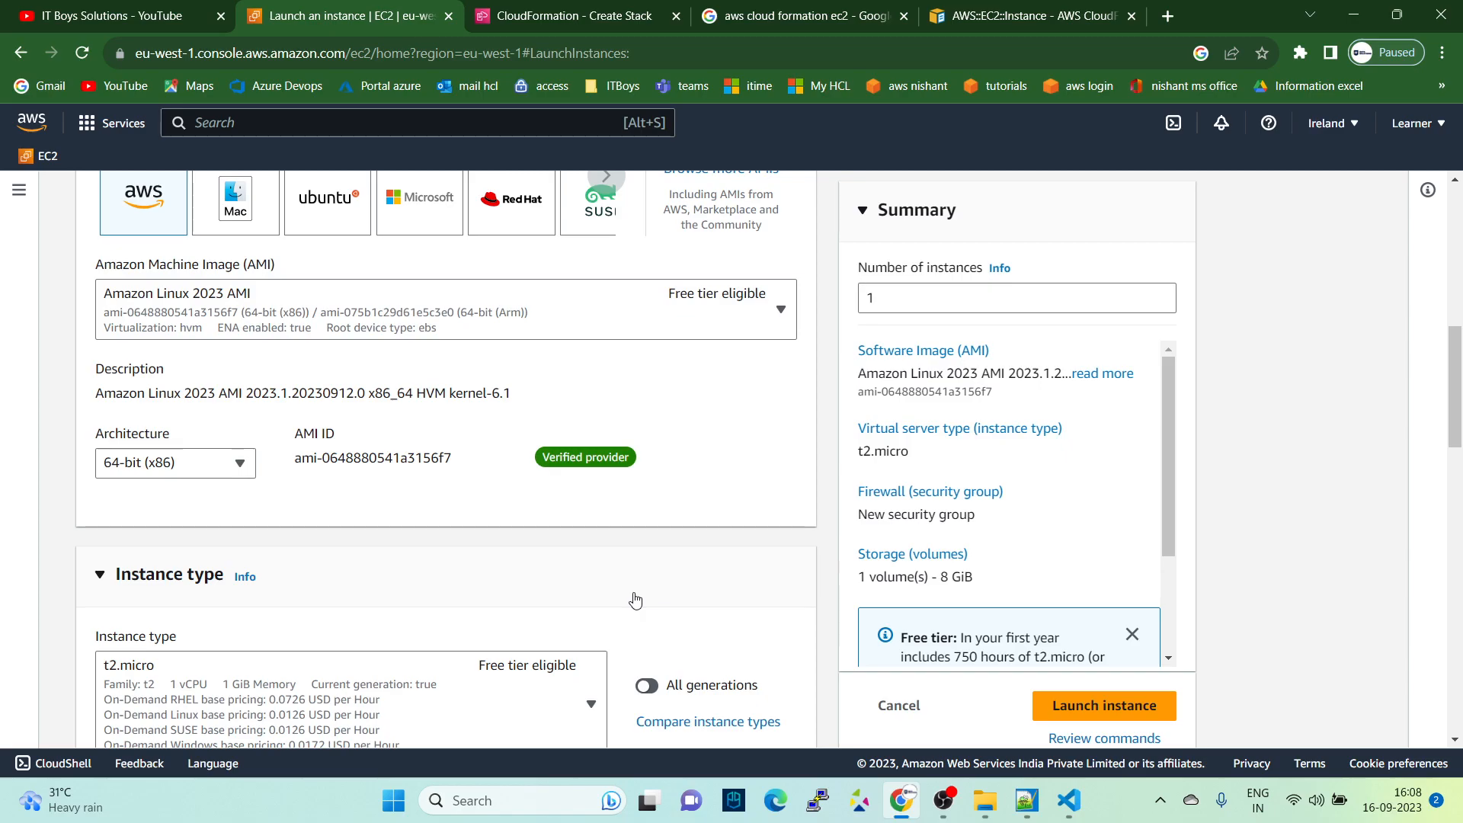
- Switch to Visual Studio Code and delete the entire contents of launch-ec2.yaml
left_click(1066, 806)
left_click_drag(586, 284, 122, 80)
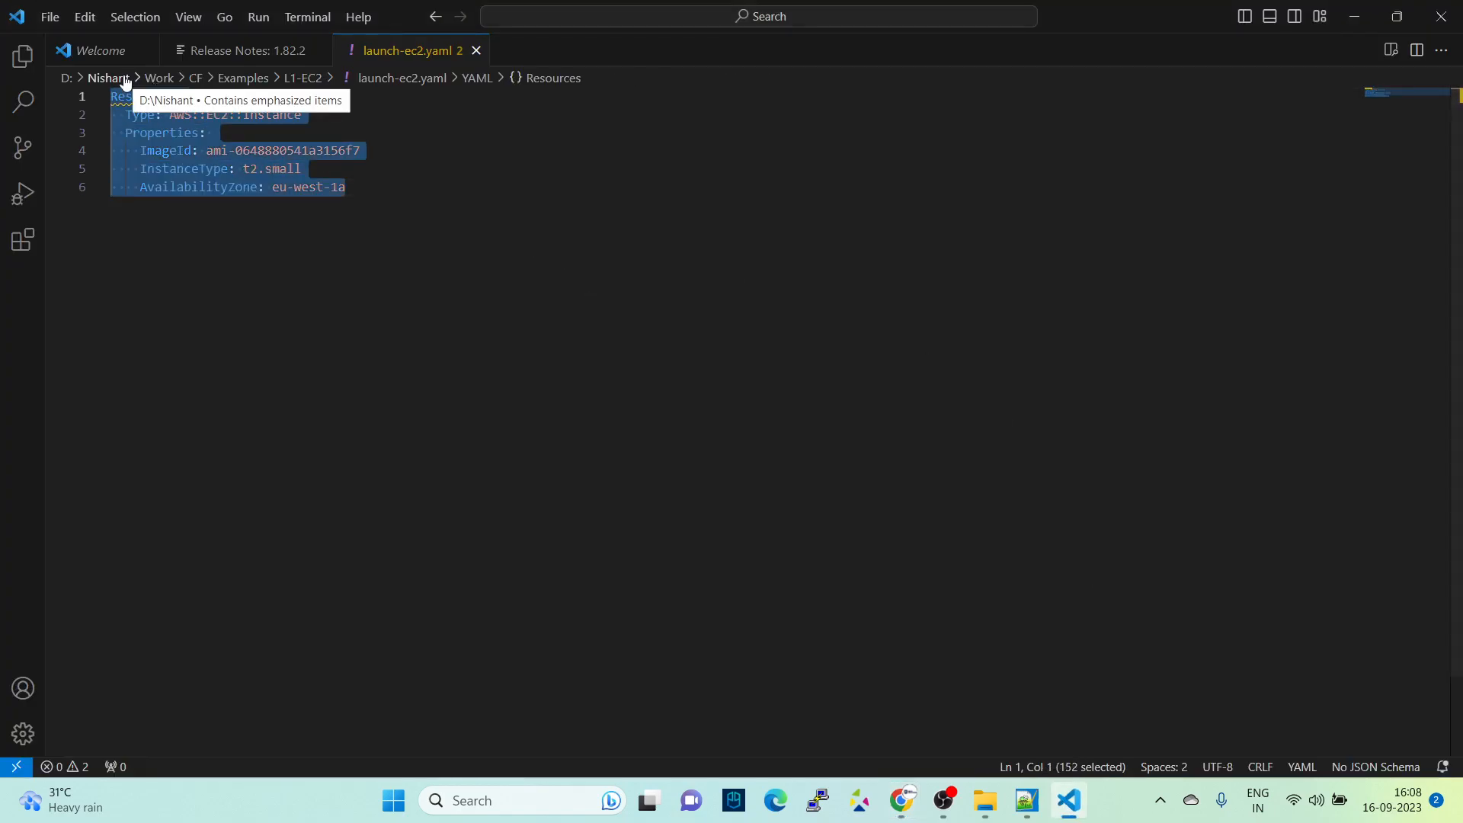
key("BackSpace")
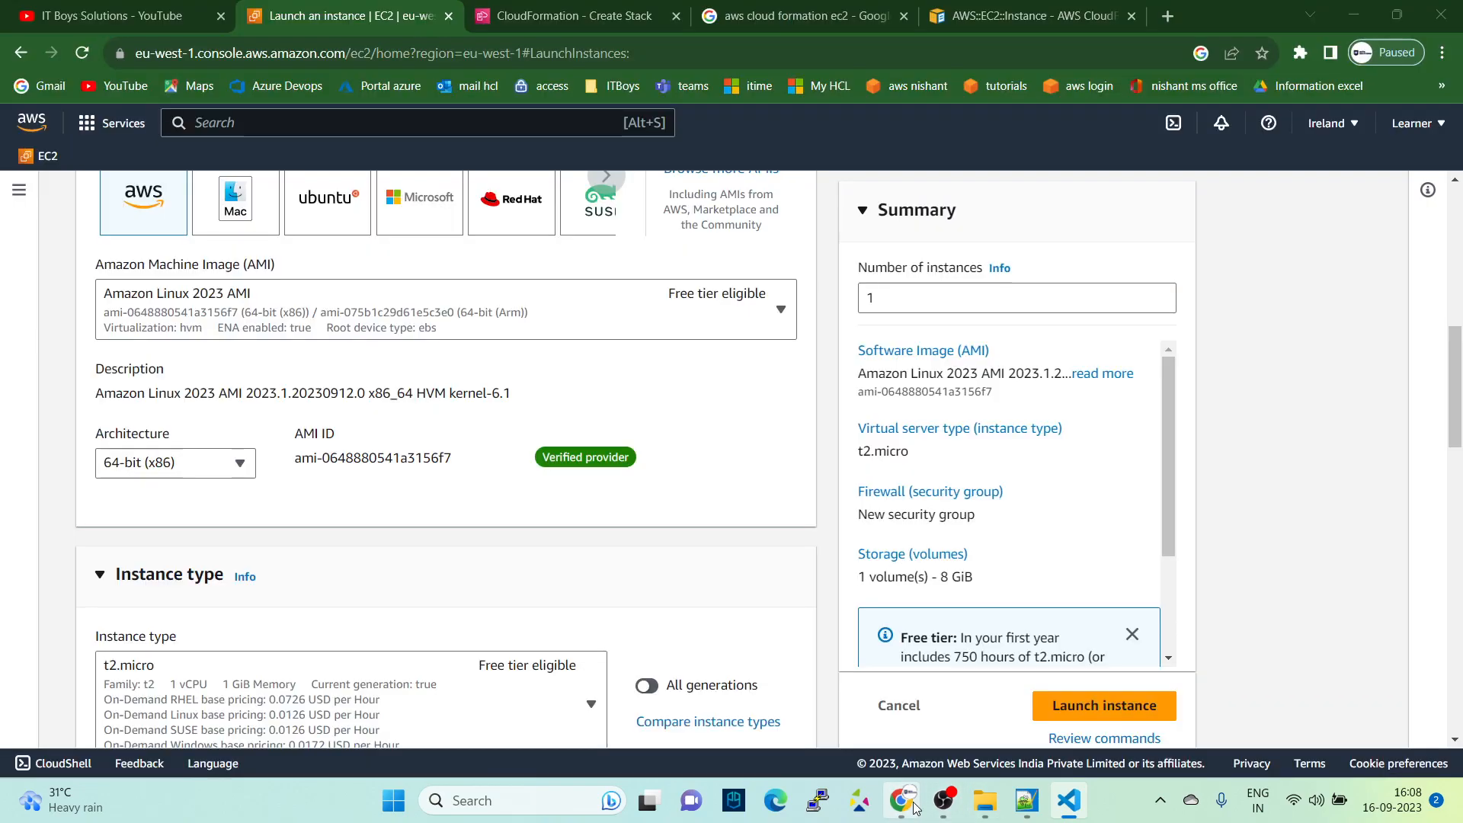
- Return to Chrome and close the CloudFormation Create Stack page
left_click(903, 799)
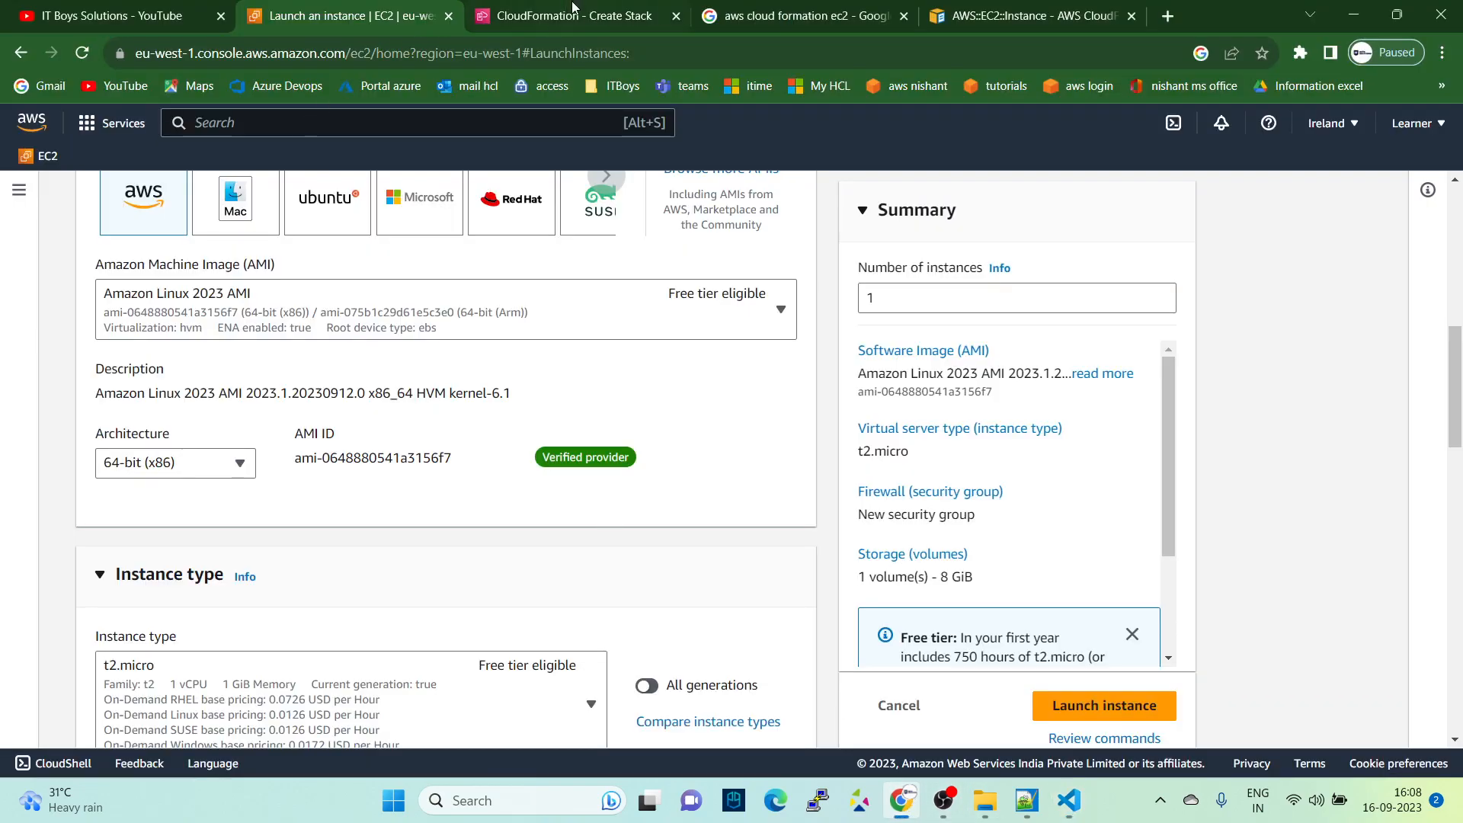
left_click(602, 15)
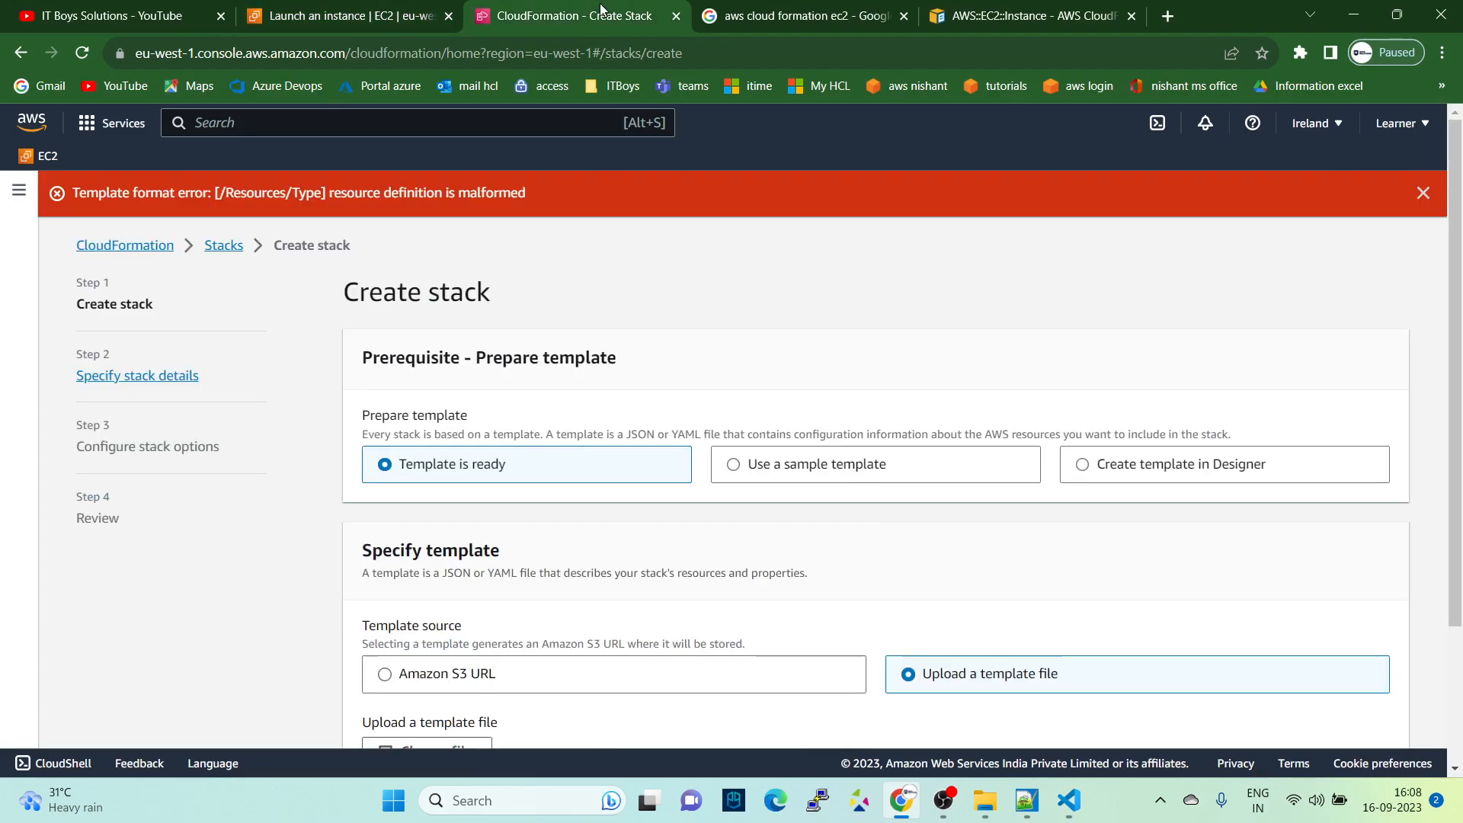
left_click(675, 16)
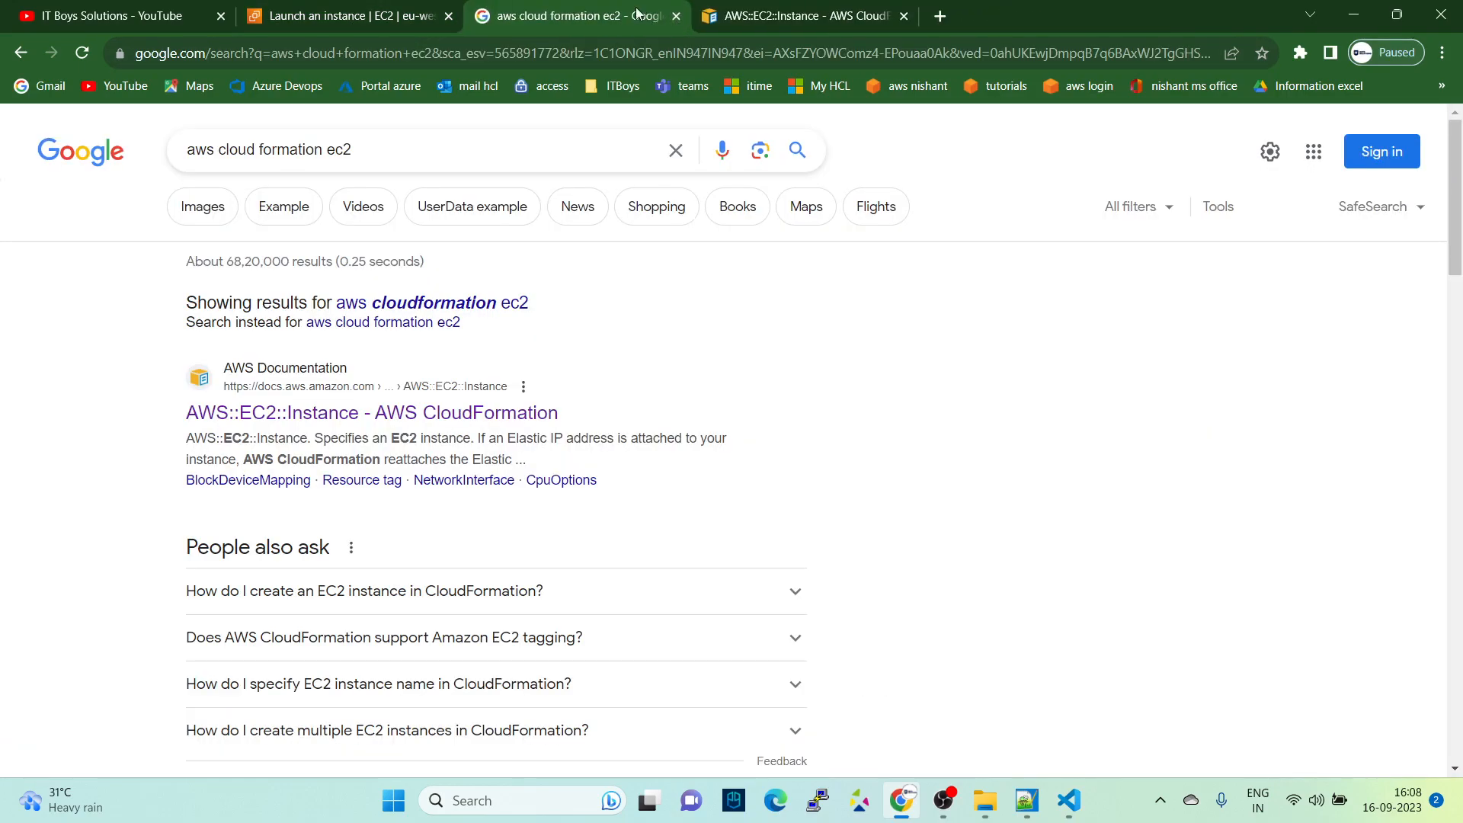
- Open the AWS::EC2::Instance documentation from the search results in a new tab and close the older copy of that page
left_click(378, 147)
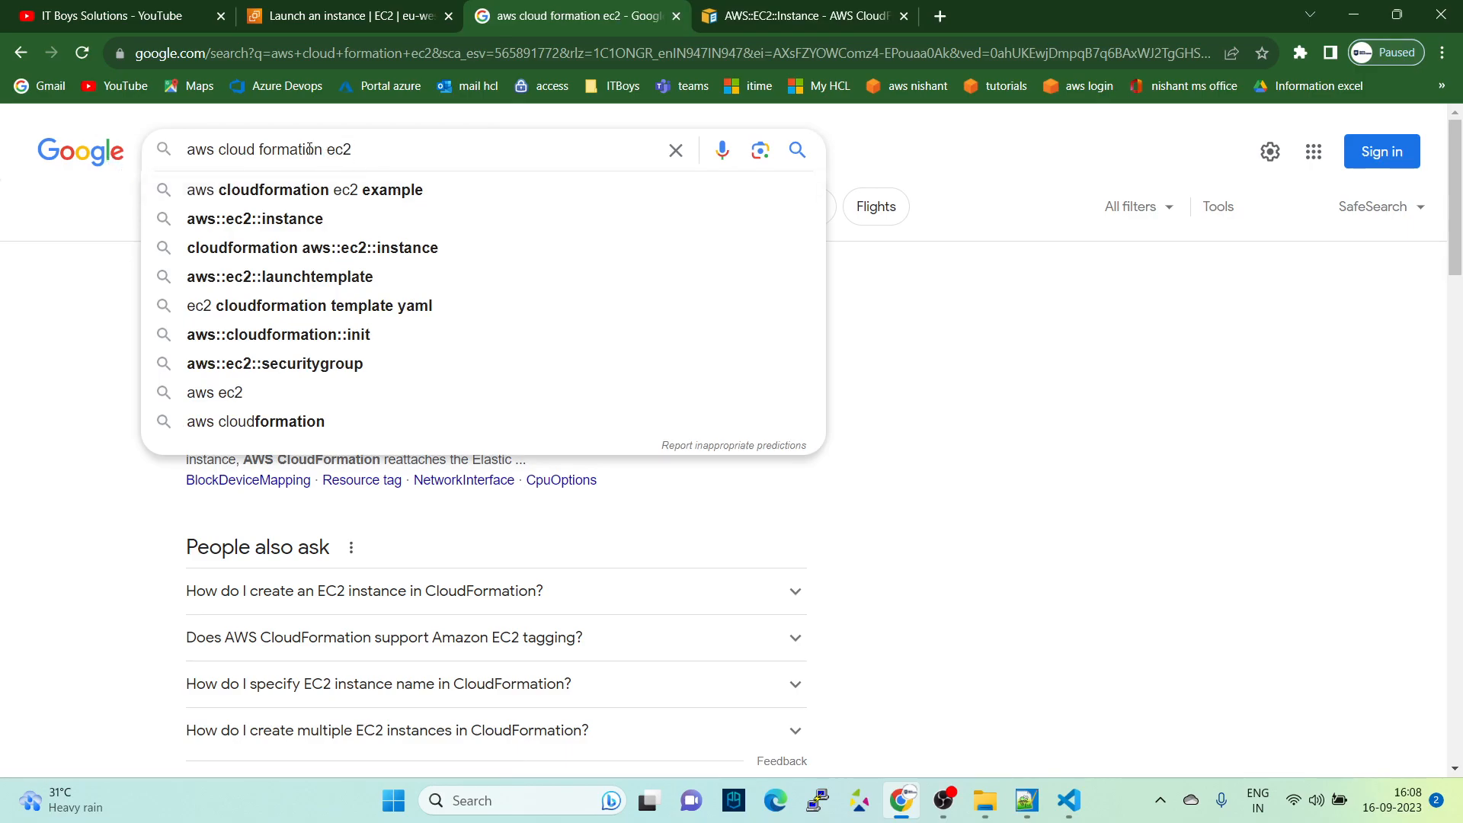
left_click(128, 348)
right_click(289, 414)
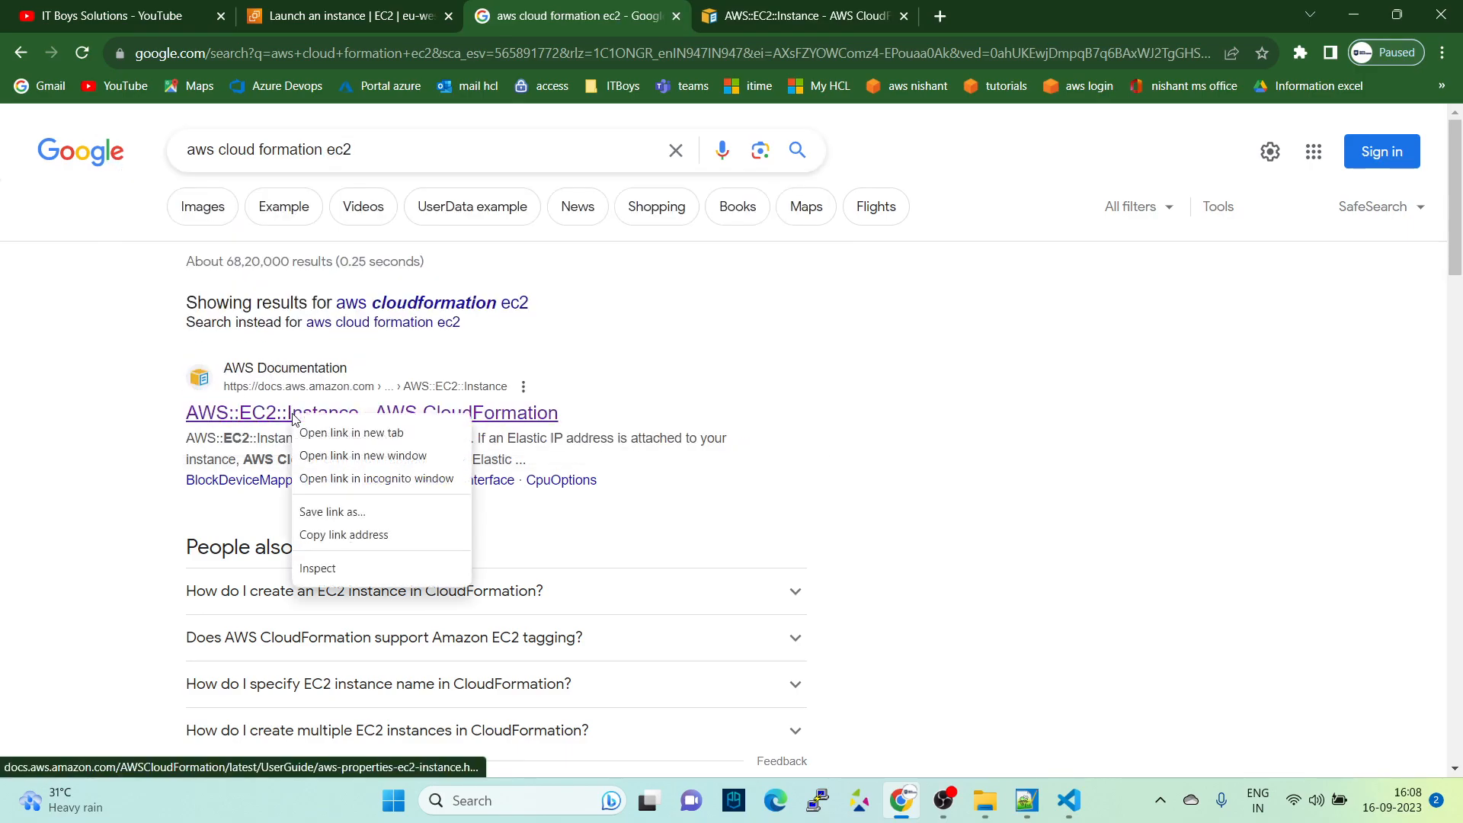
left_click(358, 430)
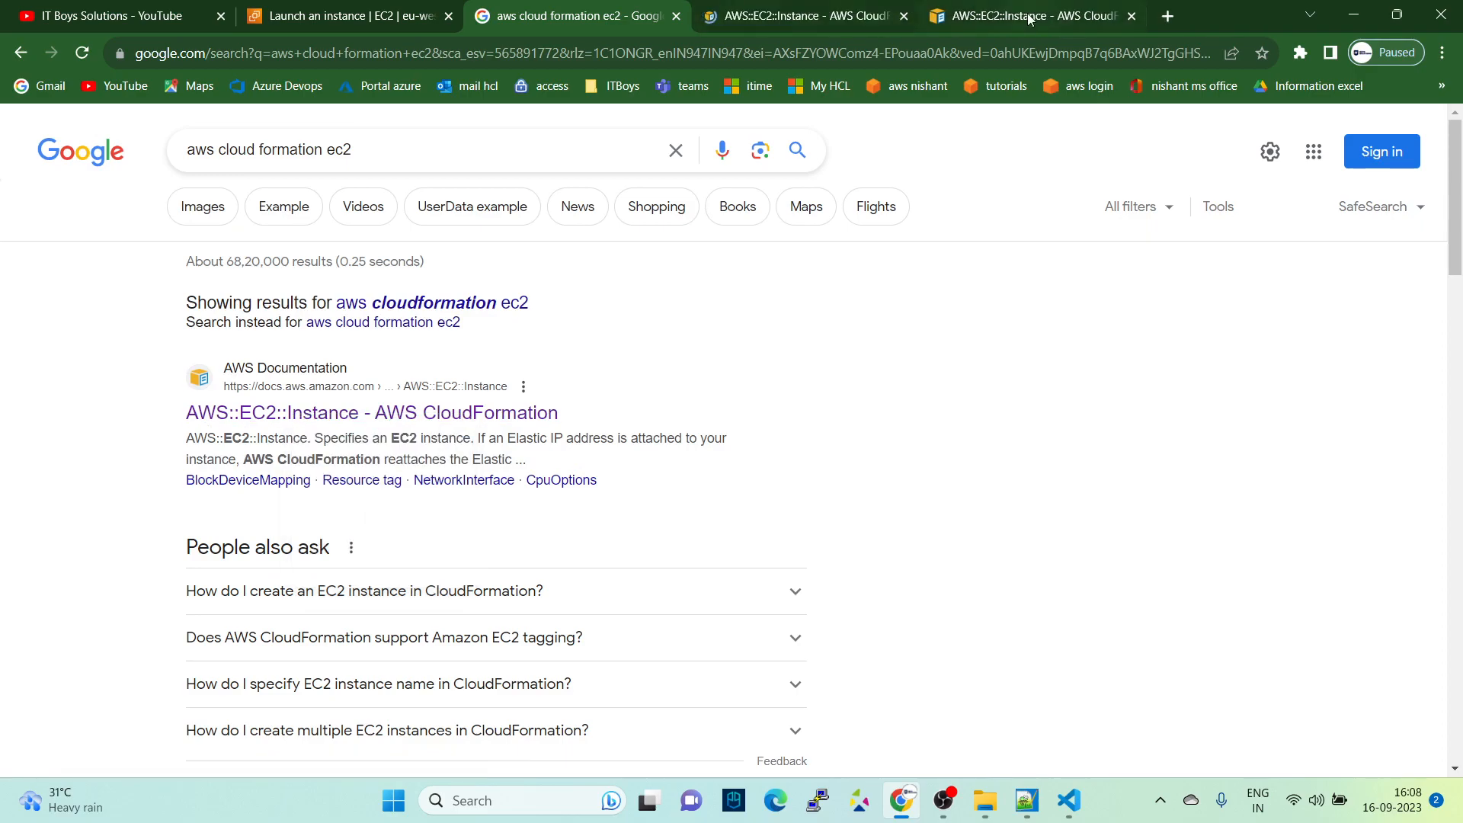
left_click(1025, 16)
left_click(1132, 16)
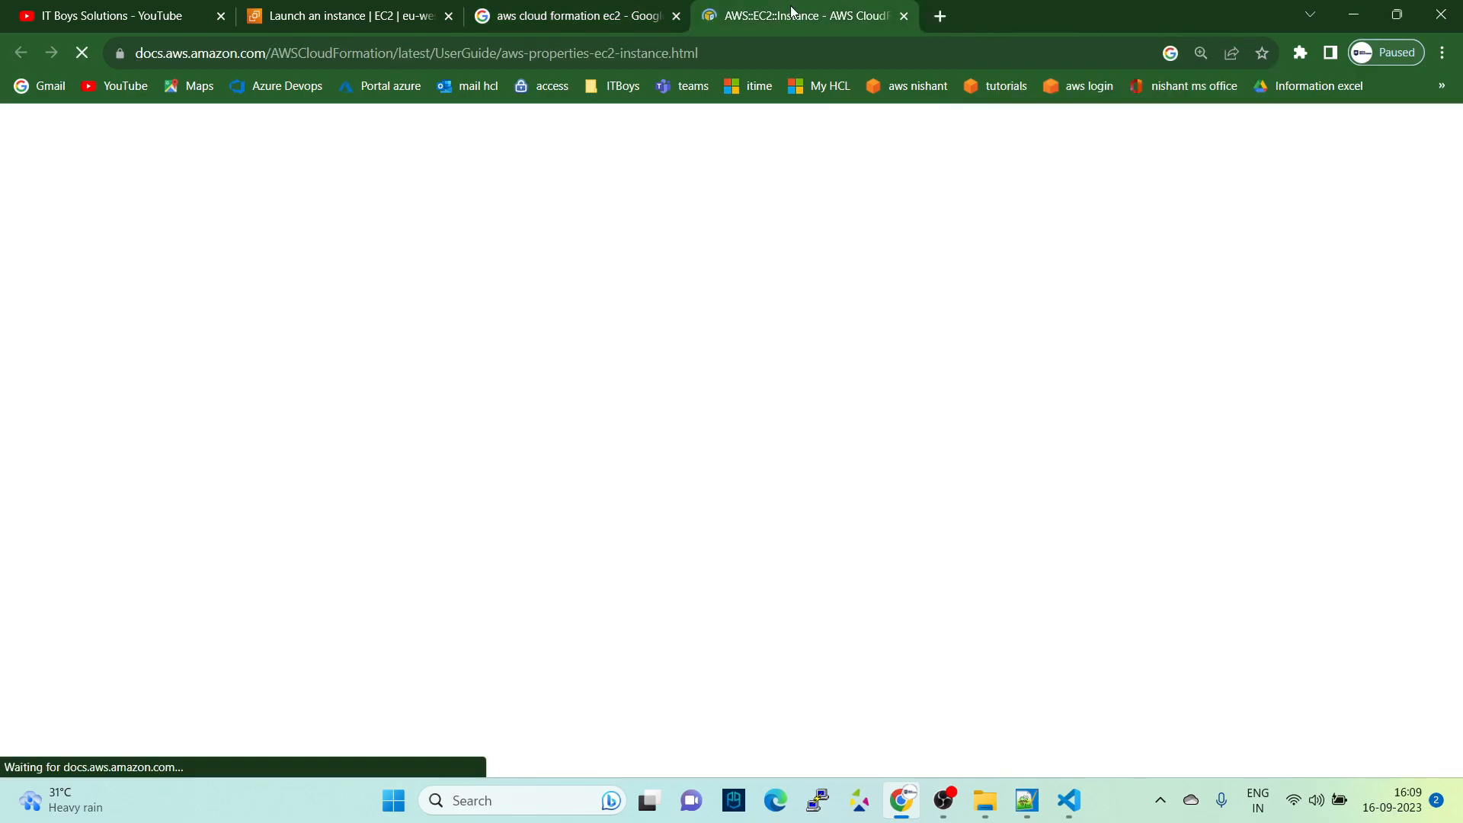
- Change the Google query to "aws cloud formation s3" and run the search
left_click(580, 16)
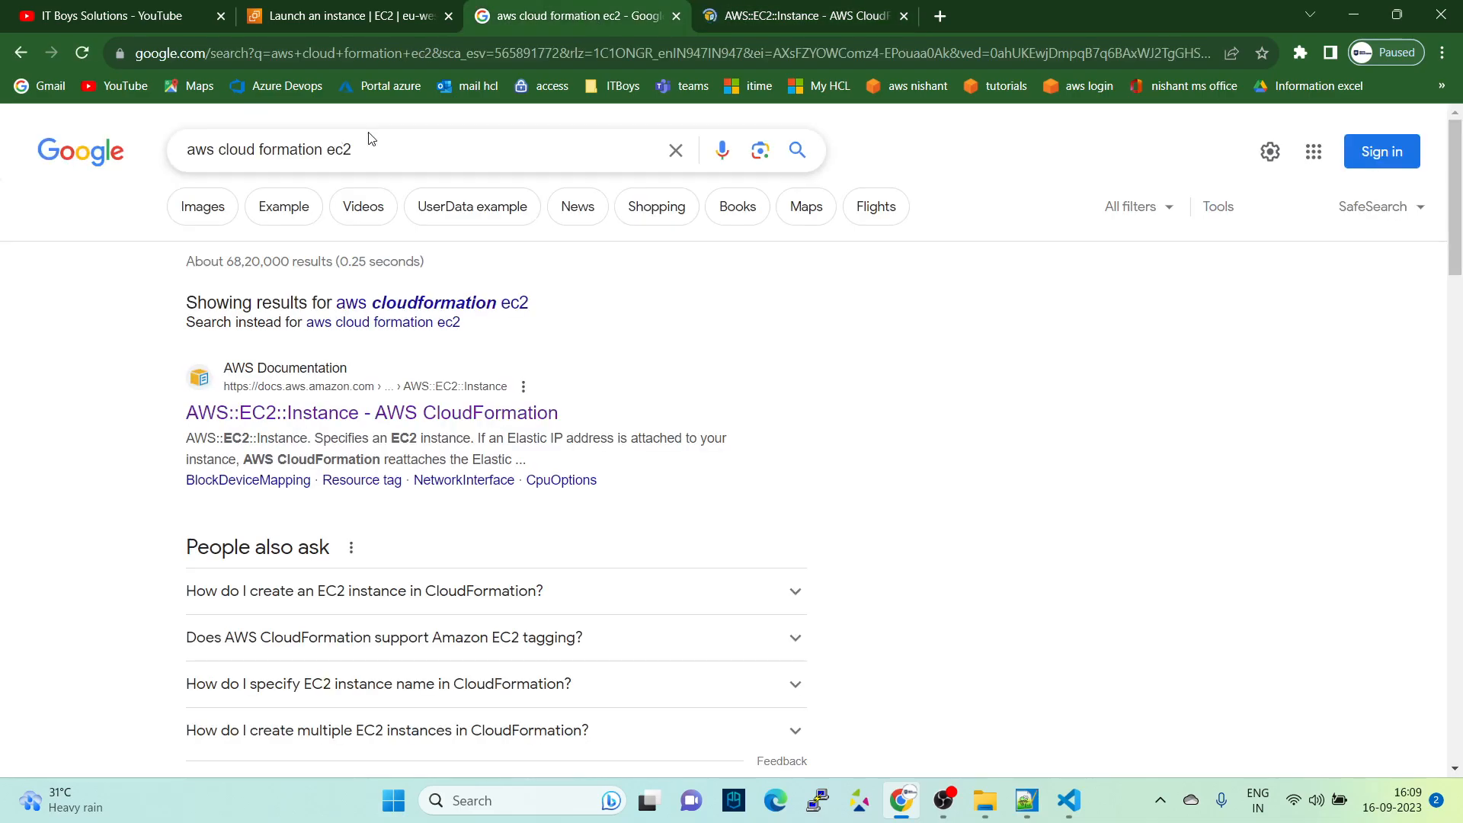
left_click(390, 147)
key("BackSpace")
key("BackSpace")
key("BackSpace")
type("s3")
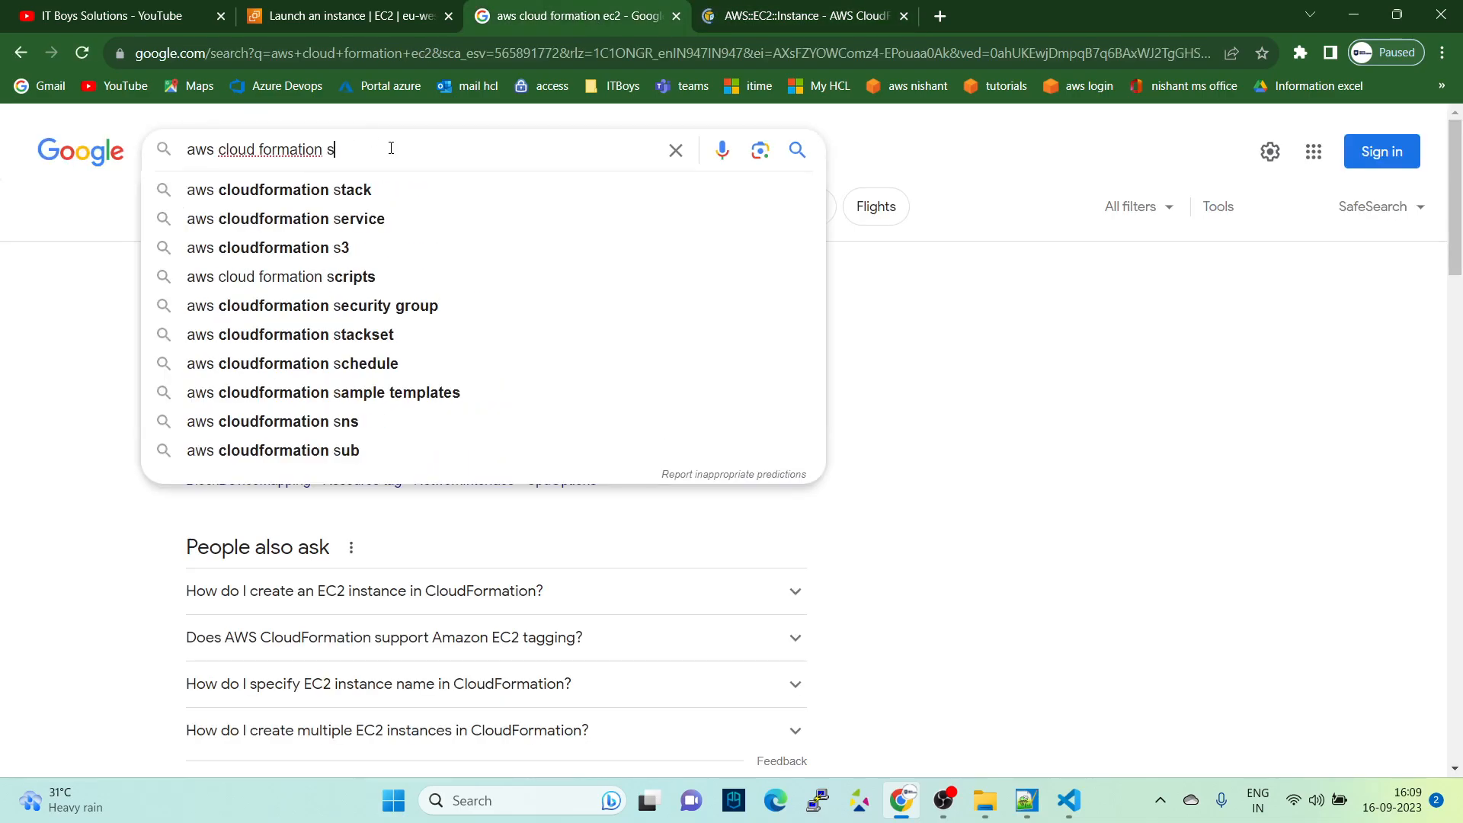
key("Return")
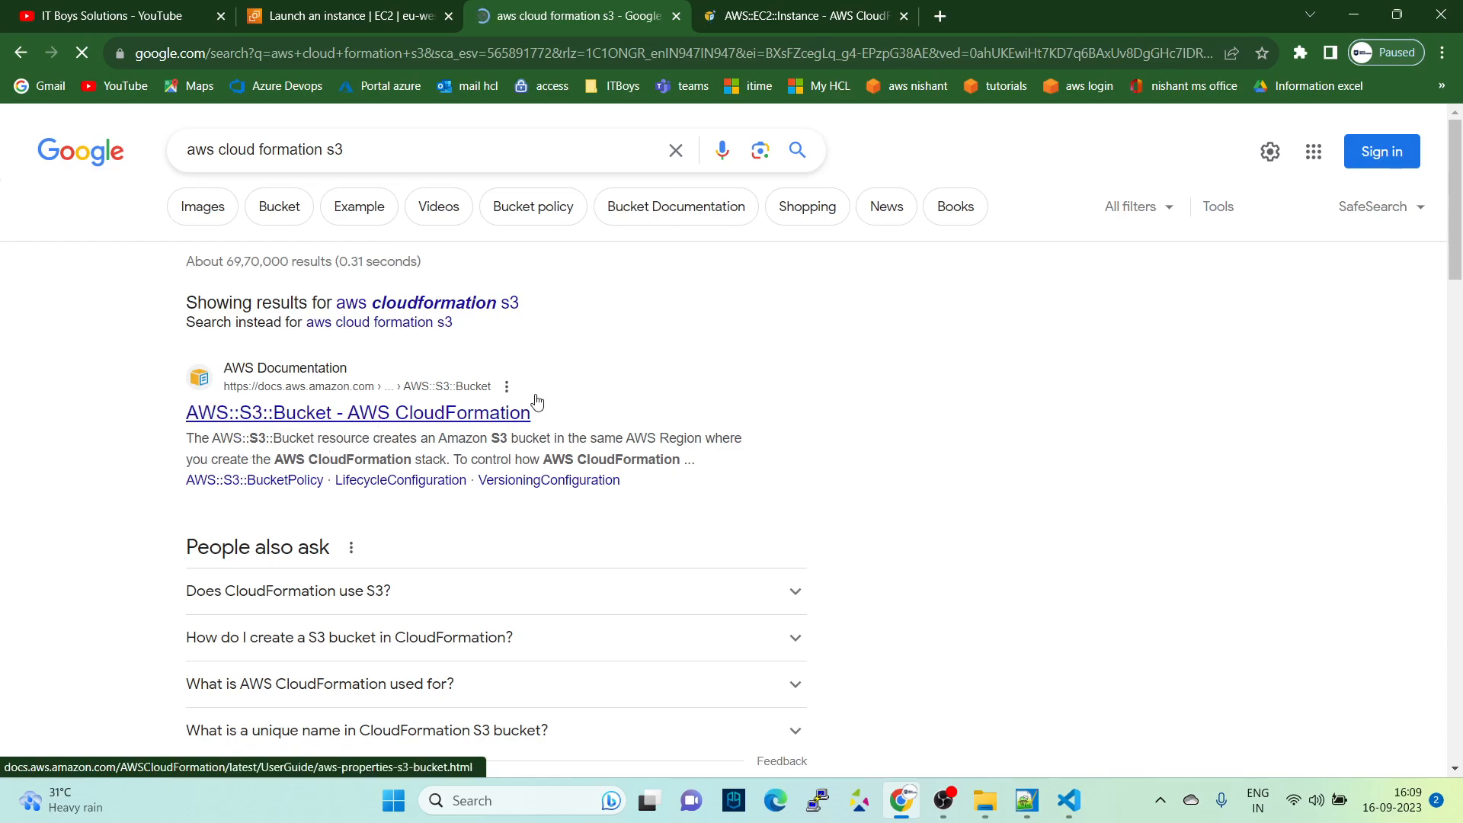
- Filter the AWS::EC2::Instance documentation page to show only YAML
left_click(820, 11)
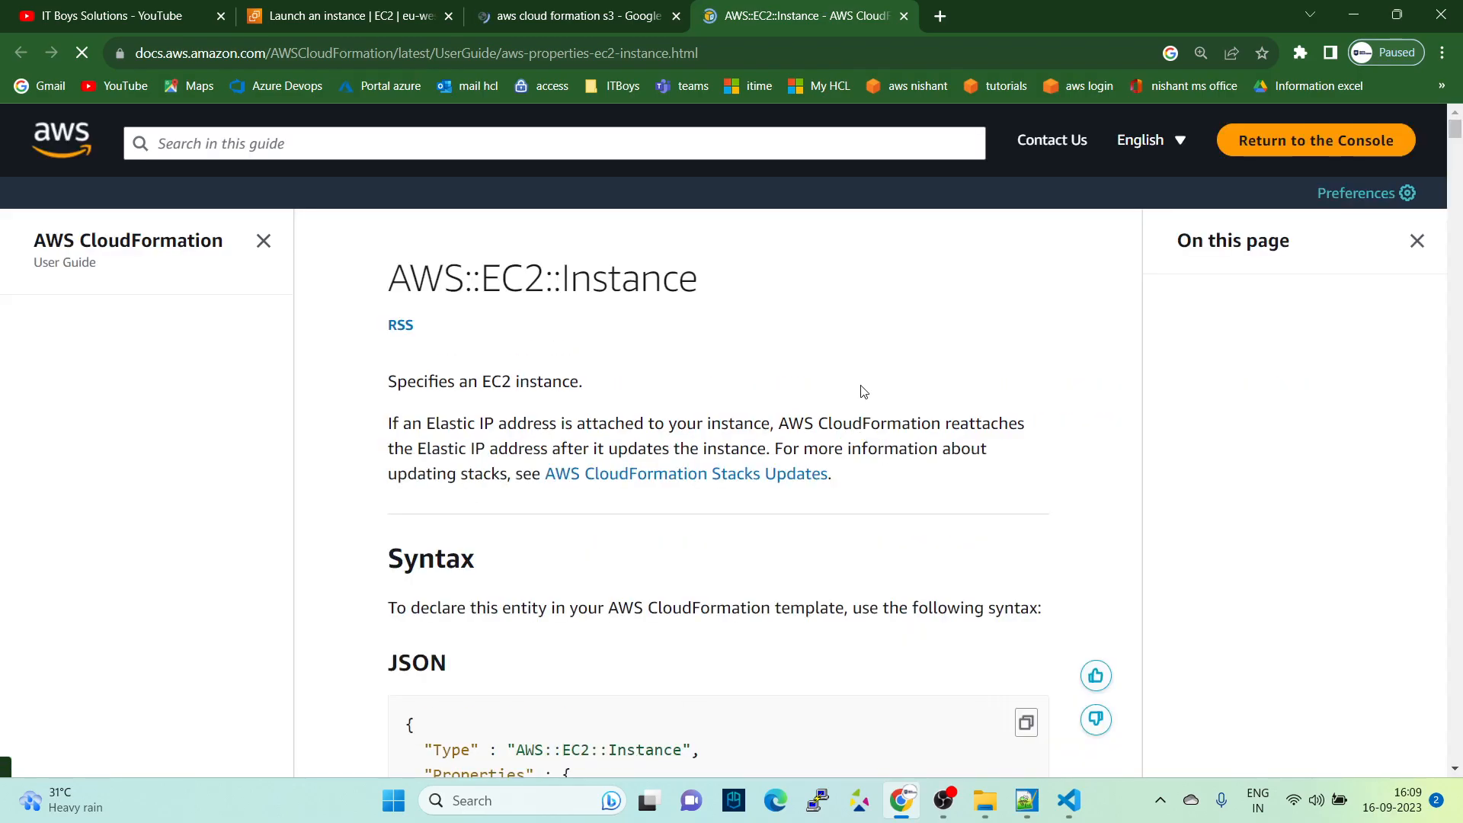
scroll(877, 400, "down", 2)
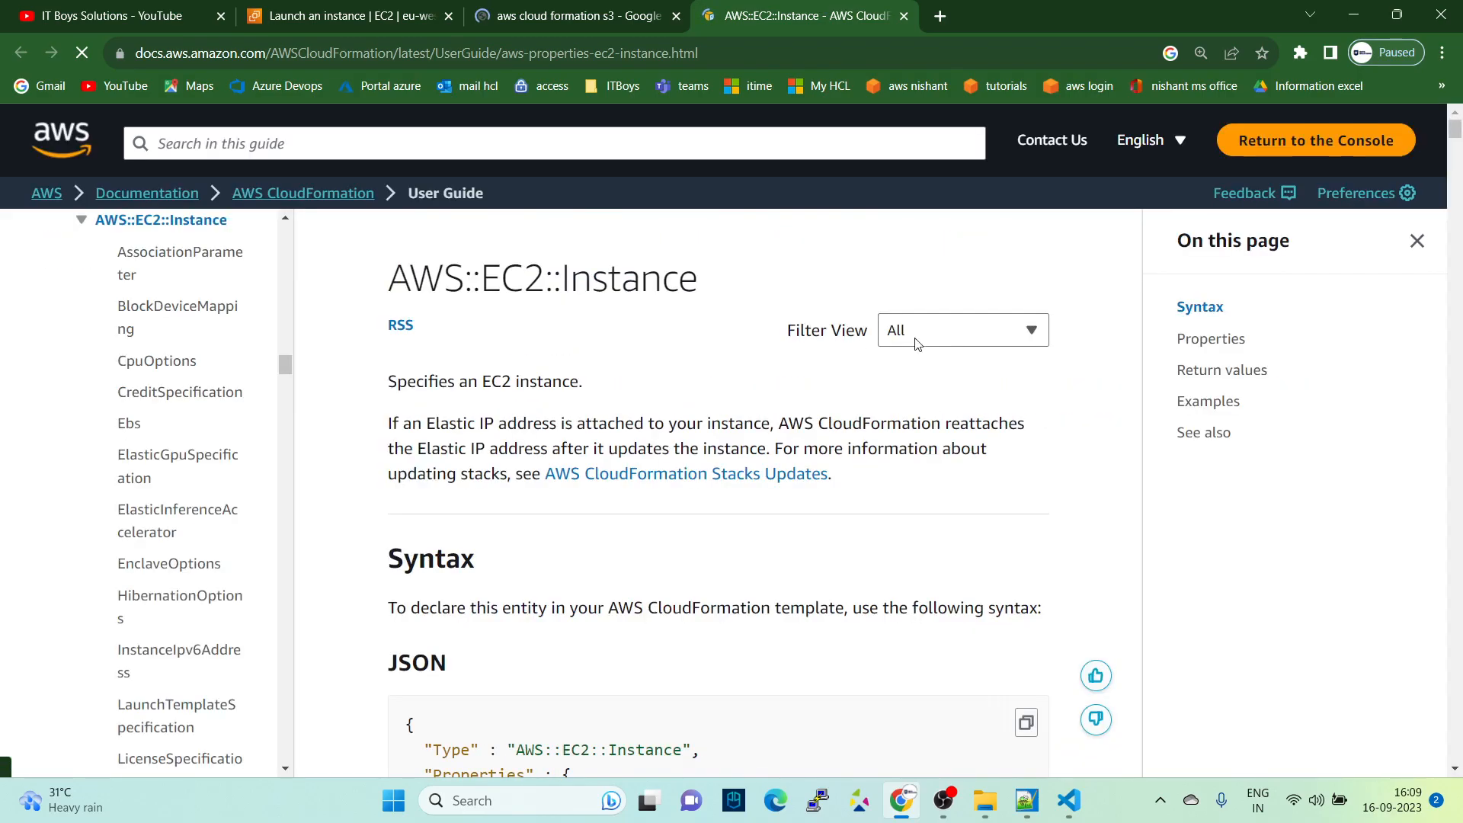
left_click(962, 341)
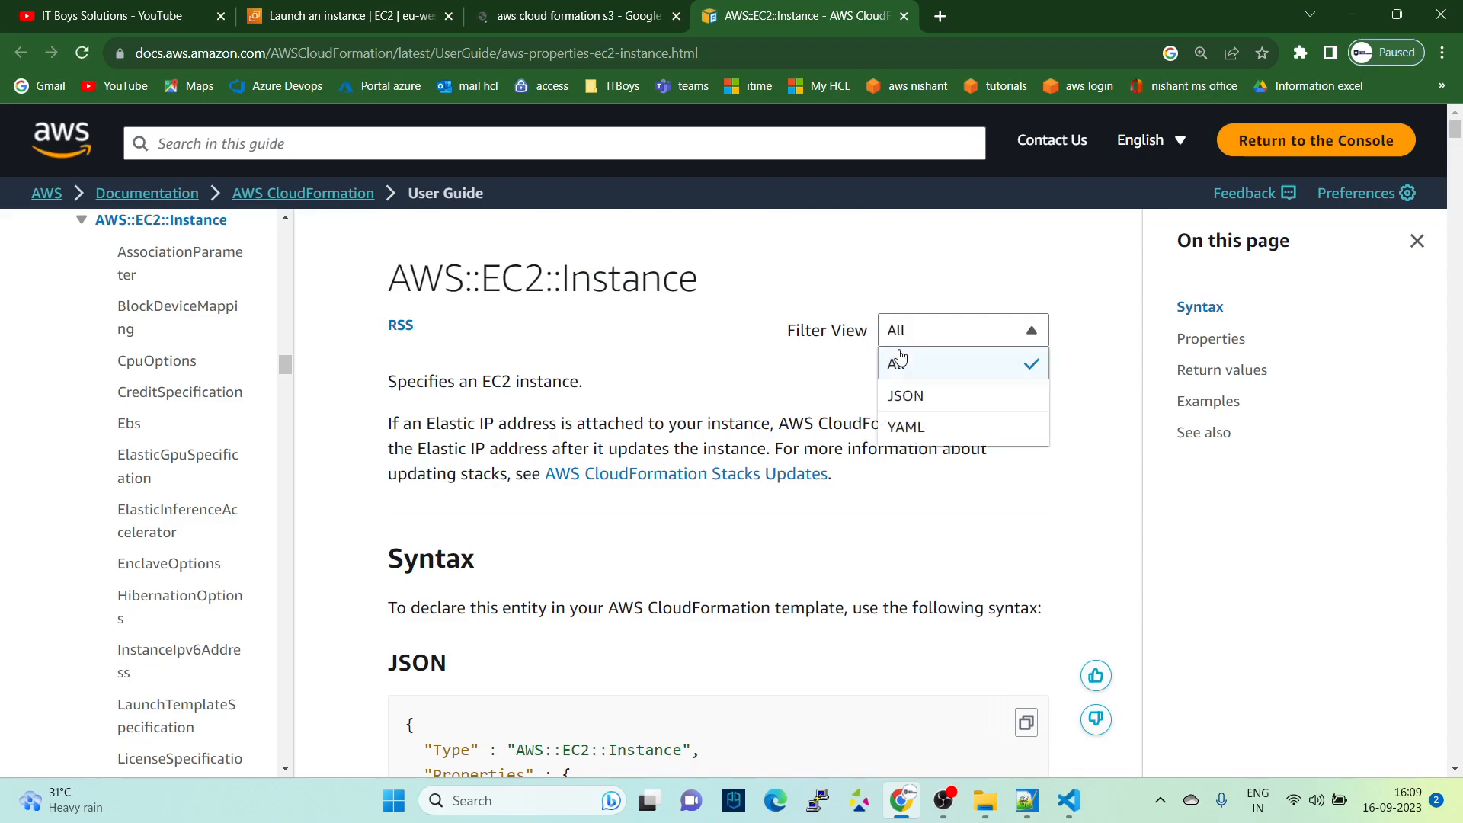
left_click(922, 427)
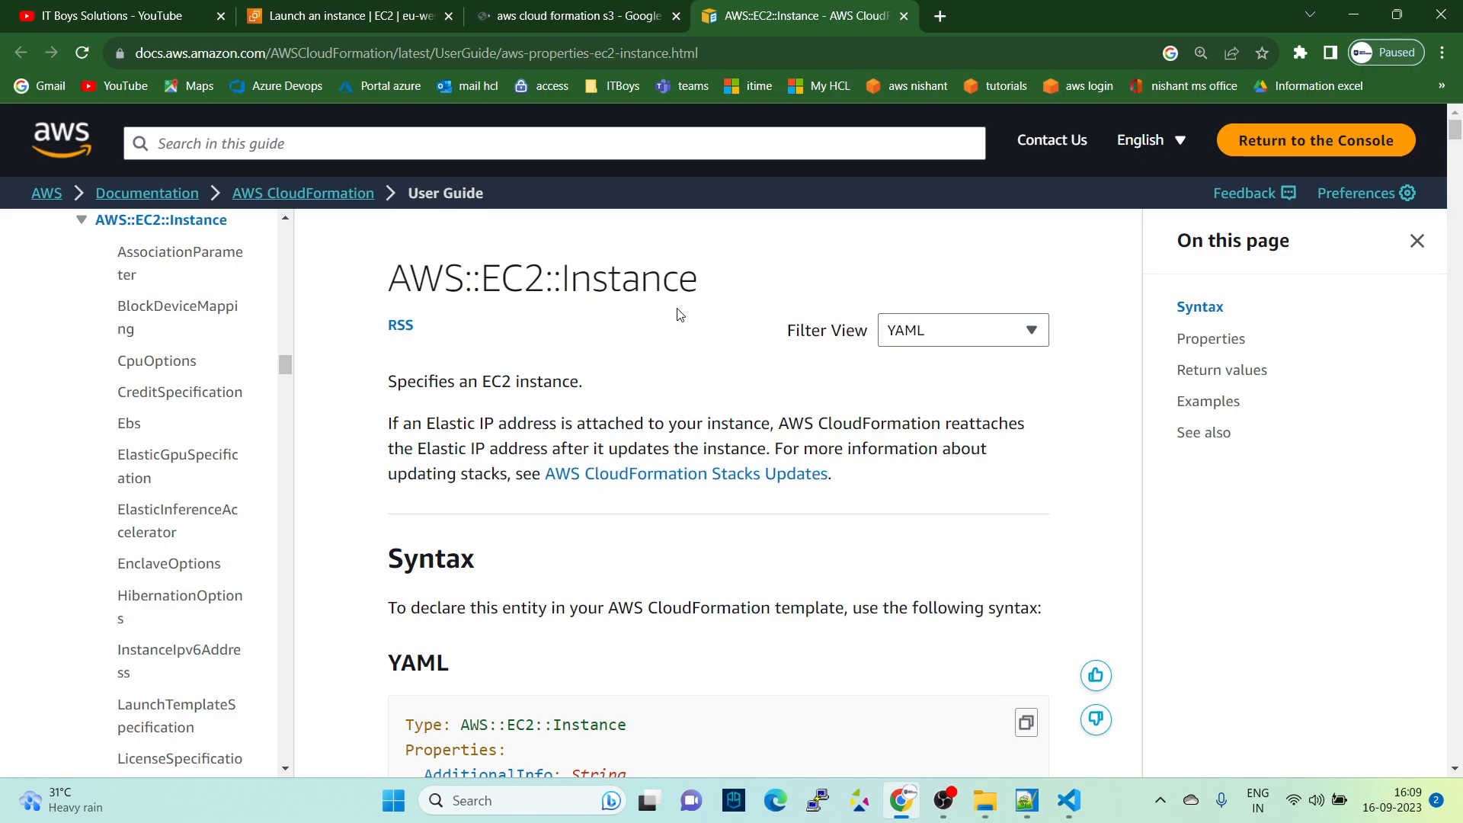
- Examine the YAML syntax block for the EC2 instance, highlighting the resource type, ImageId and KeyName entries
scroll(701, 366, "down", 5)
scroll(701, 369, "up", 3)
scroll(701, 369, "down", 3)
scroll(698, 385, "up", 3)
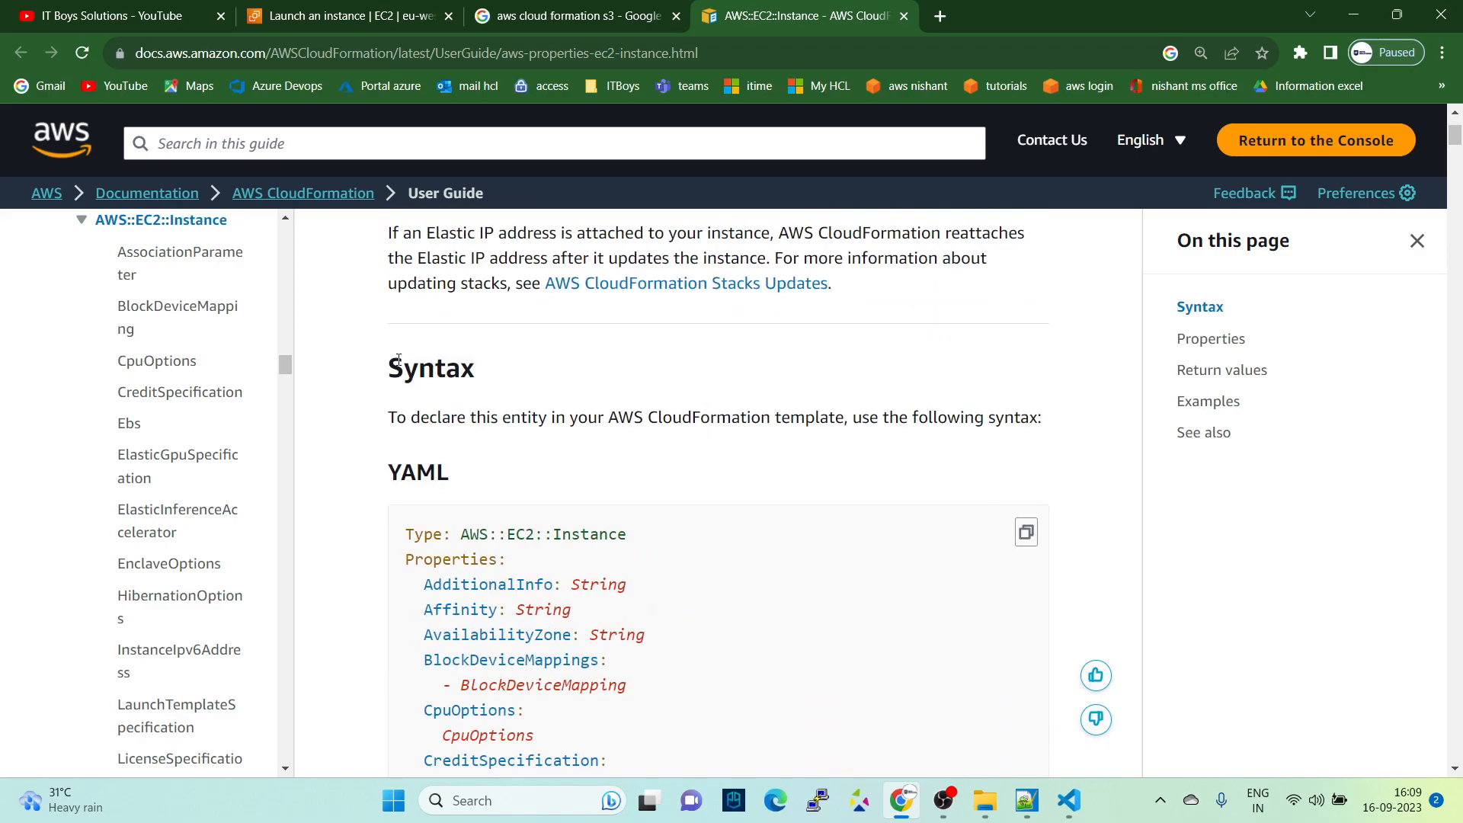
left_click_drag(399, 539, 657, 545)
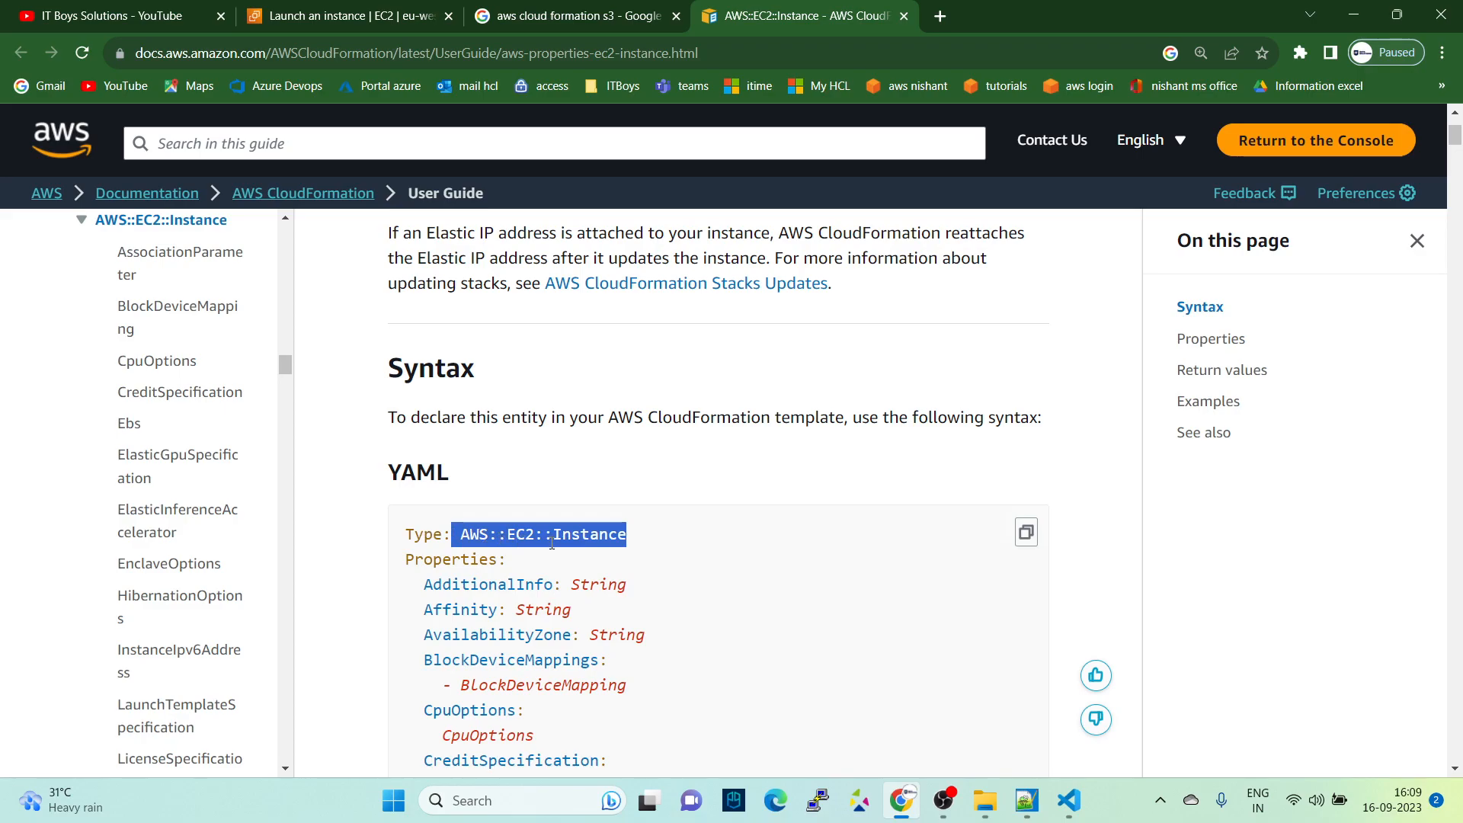
scroll(1365, 516, "down", 13)
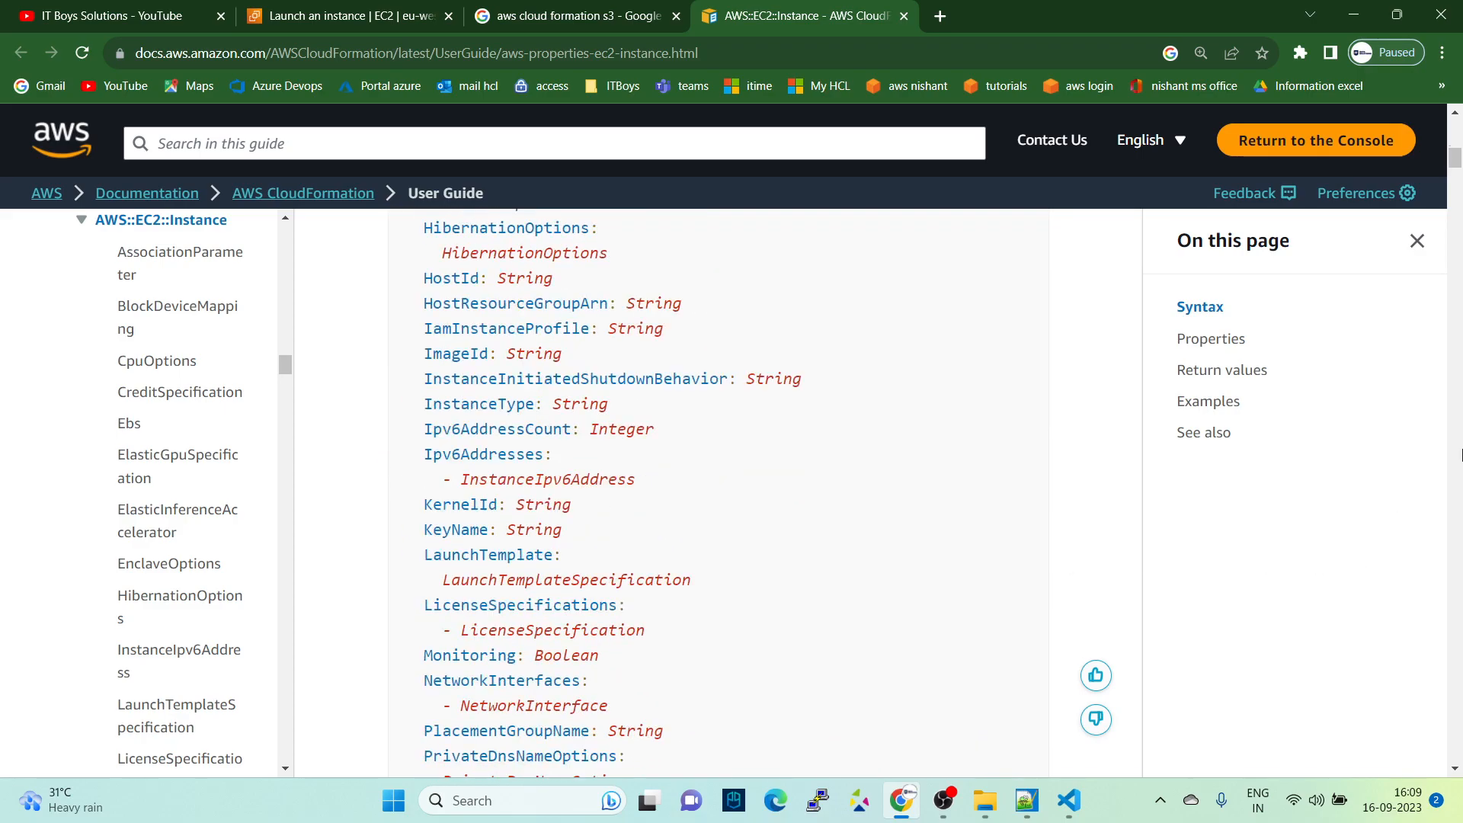
scroll(725, 548, "up", 15)
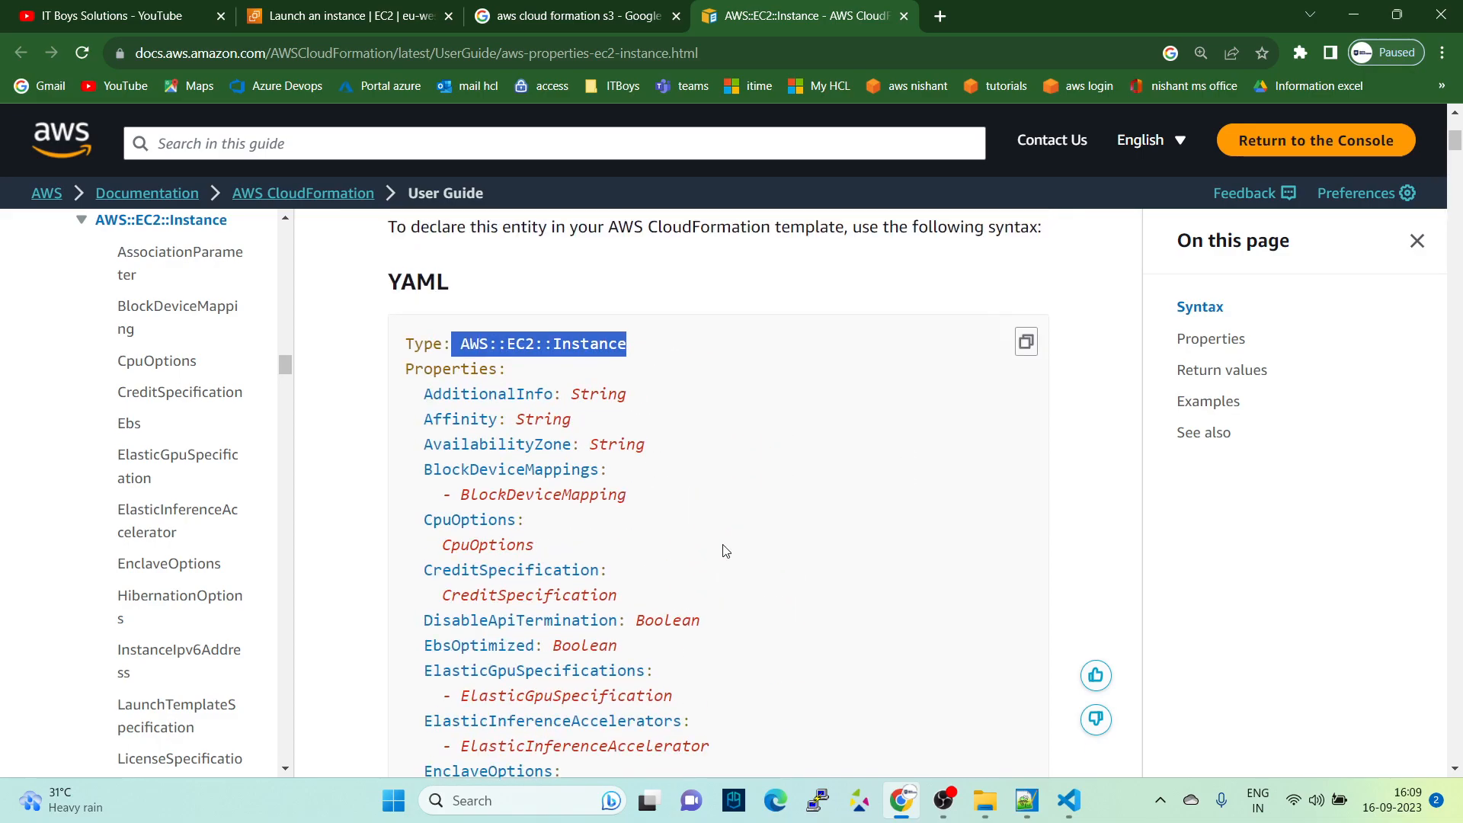
scroll(553, 612, "down", 7)
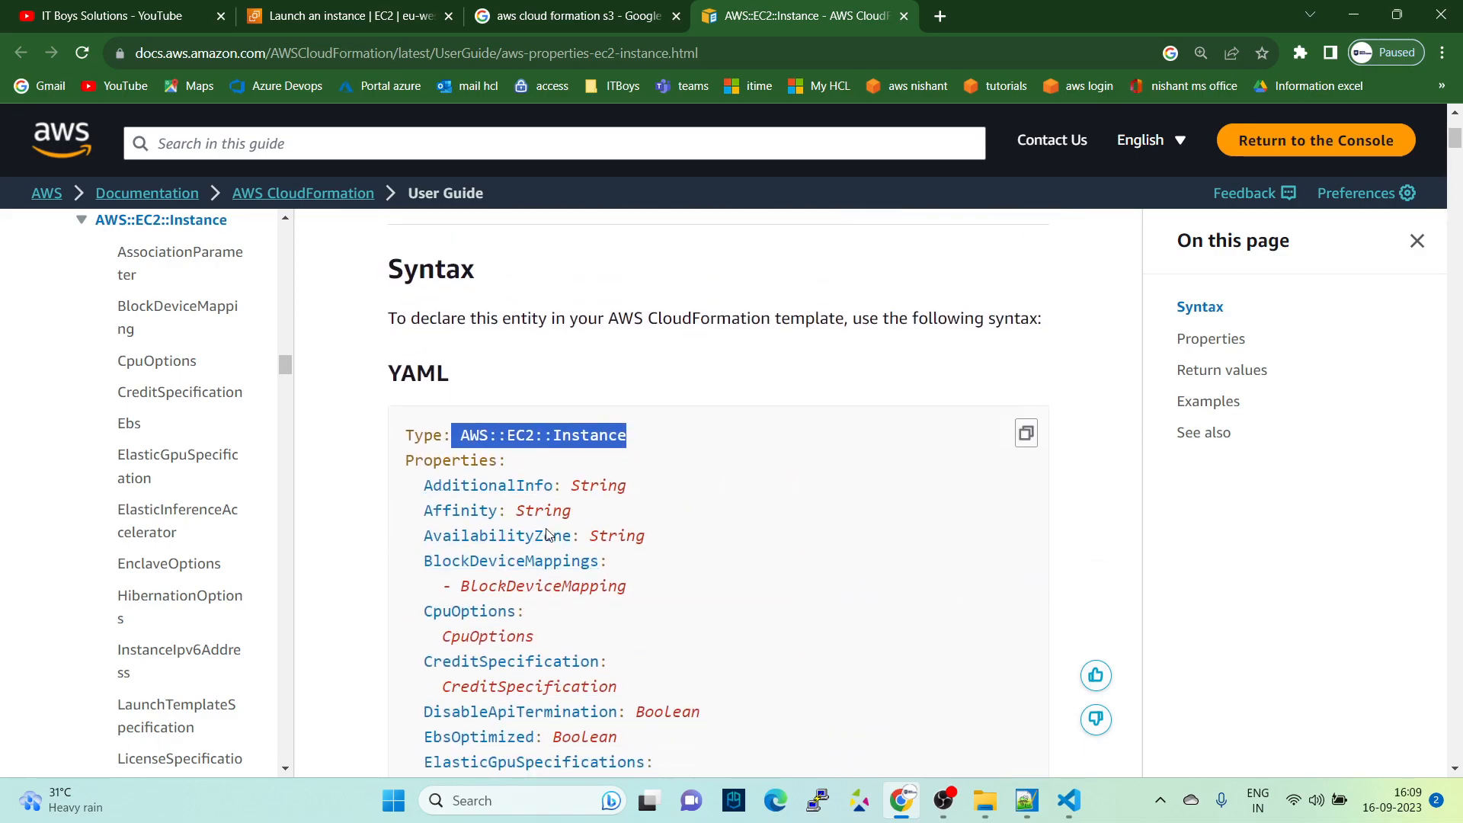
left_click_drag(405, 587, 629, 599)
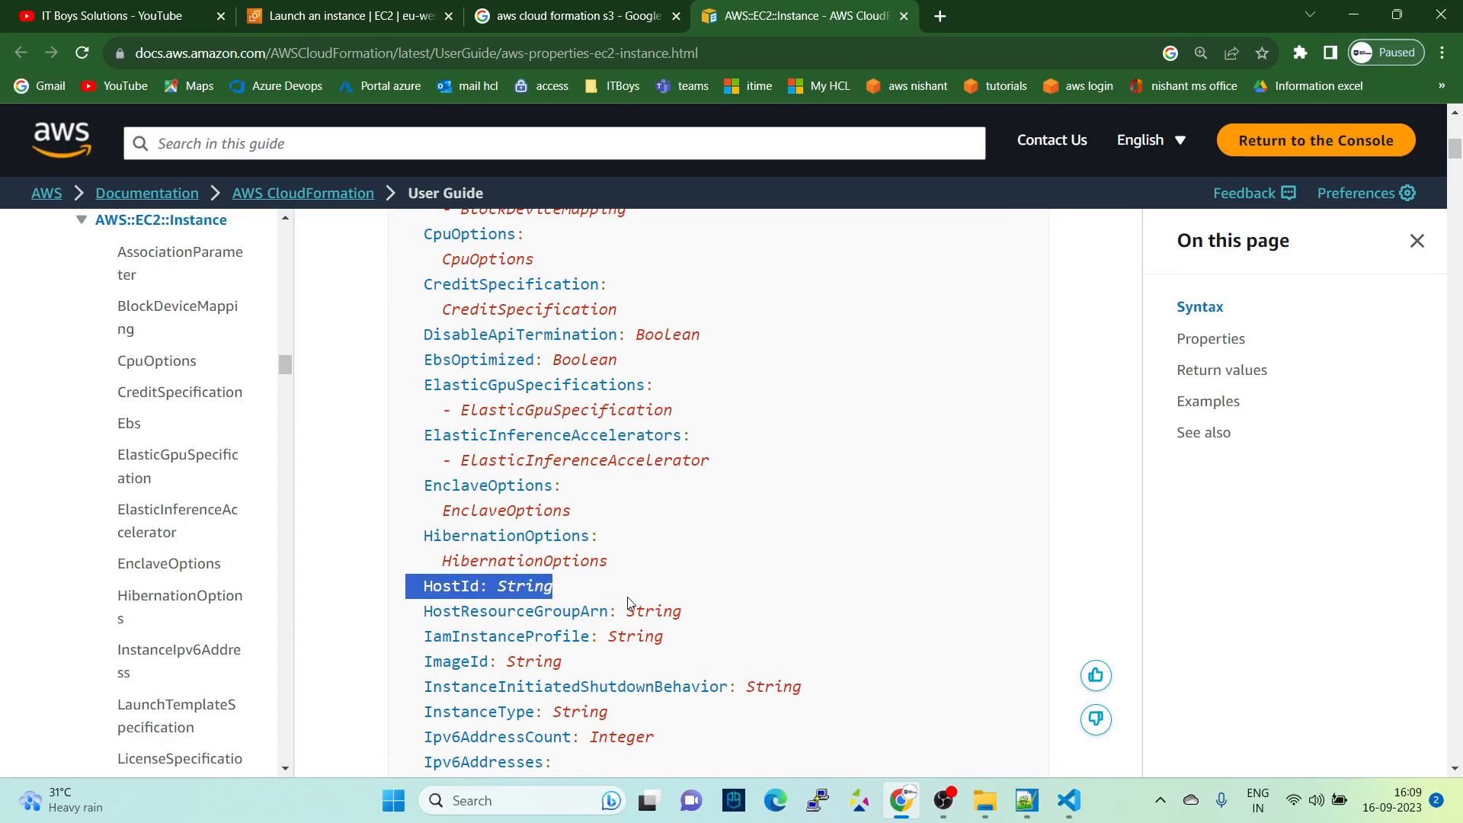
scroll(461, 539, "down", 3)
left_click_drag(421, 474, 624, 490)
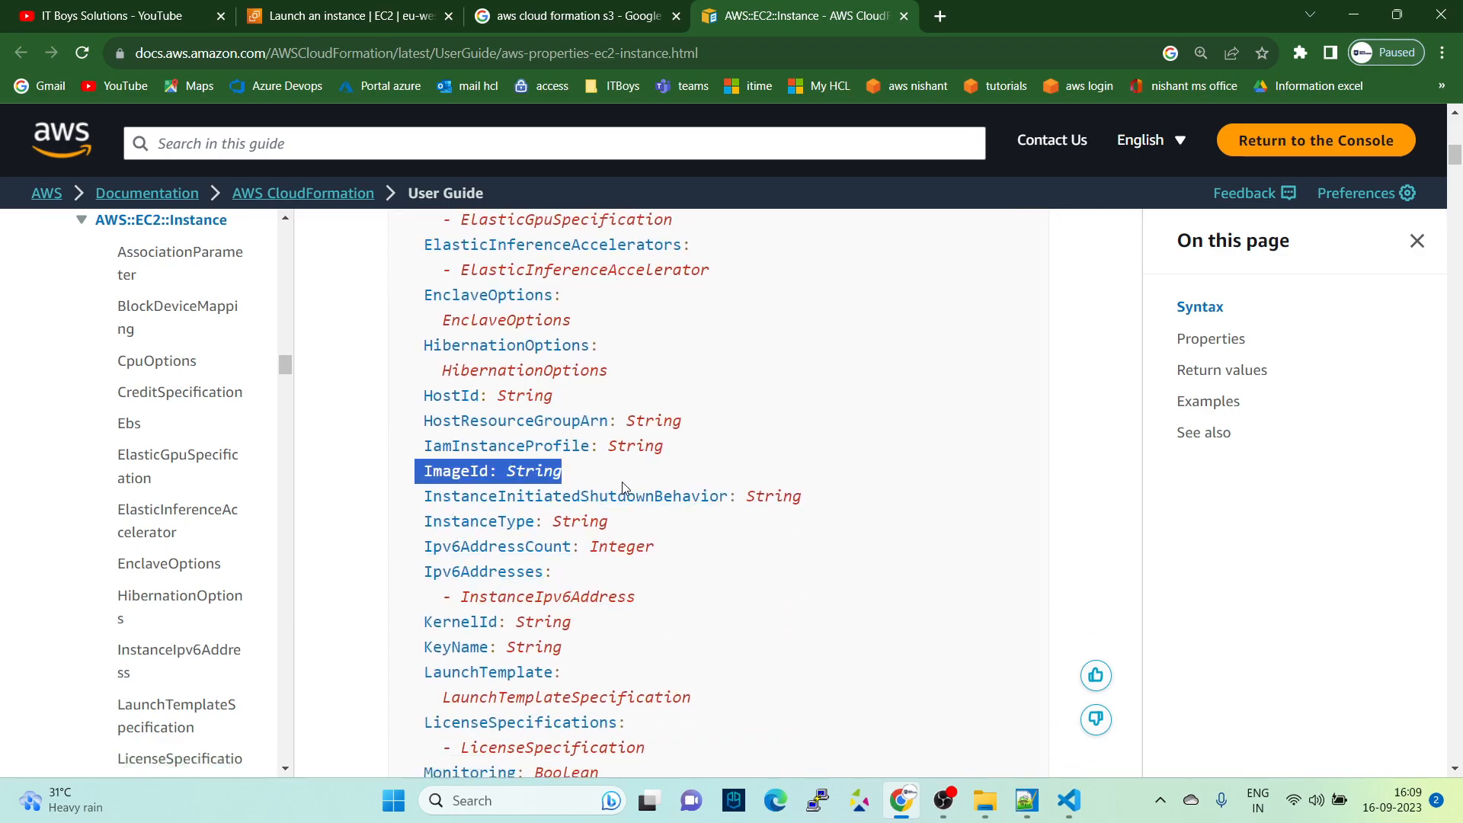
scroll(514, 558, "down", 3)
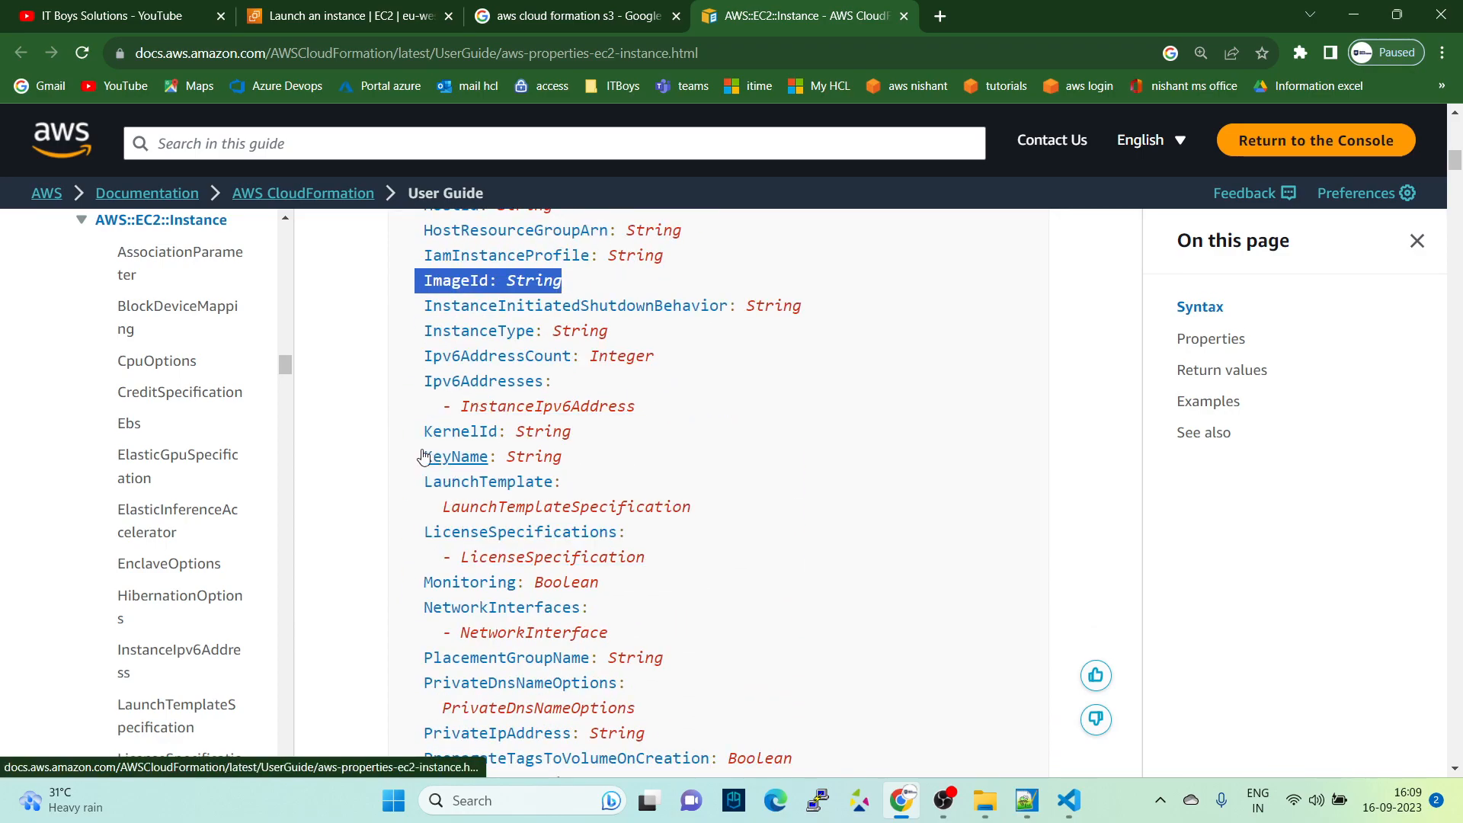
left_click_drag(418, 457, 668, 468)
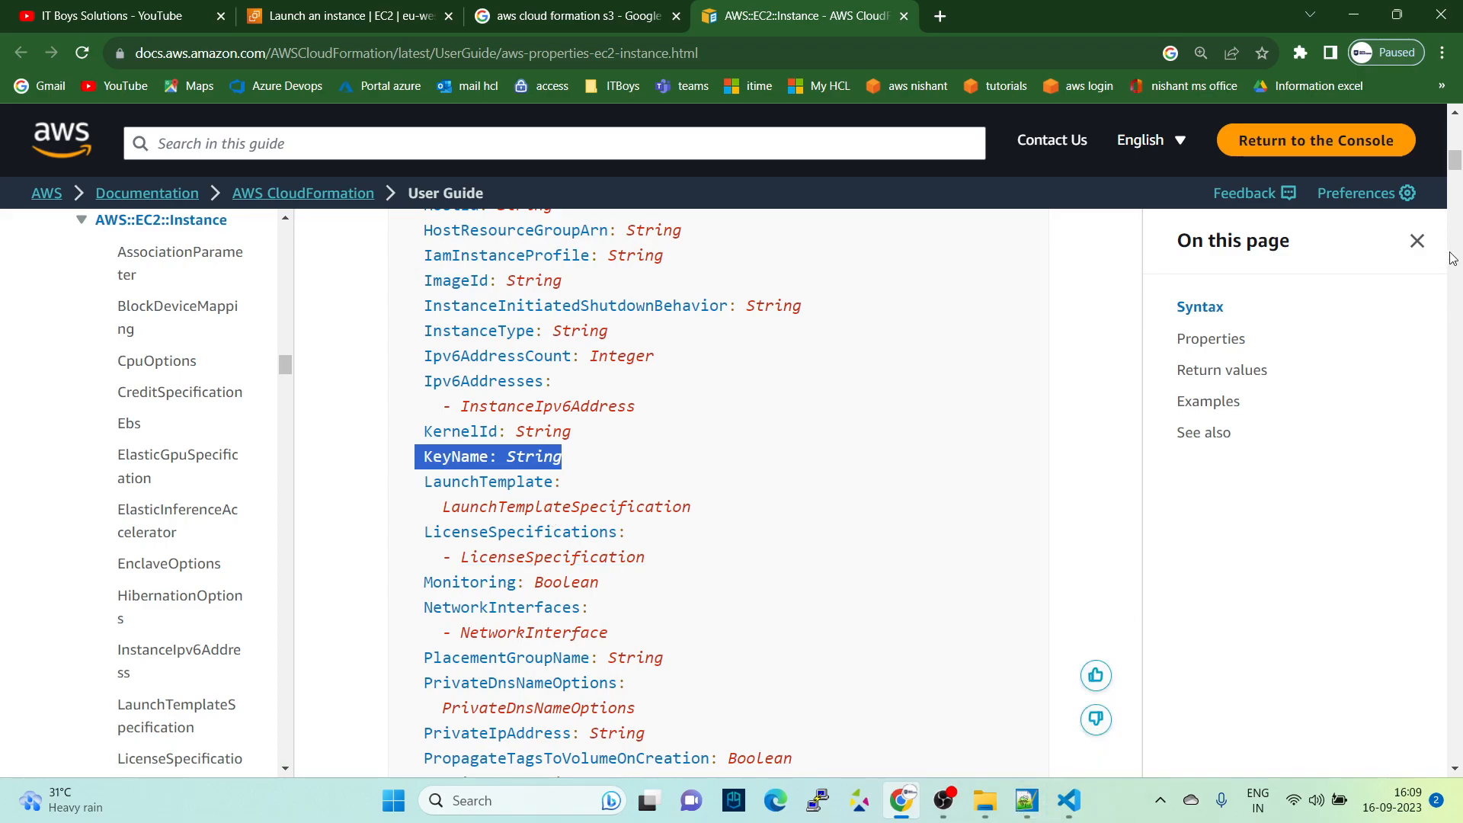
- Search the documentation page for "example" and go to the Examples section with the EBS block device mapping template
key("ctrl+f")
type("example")
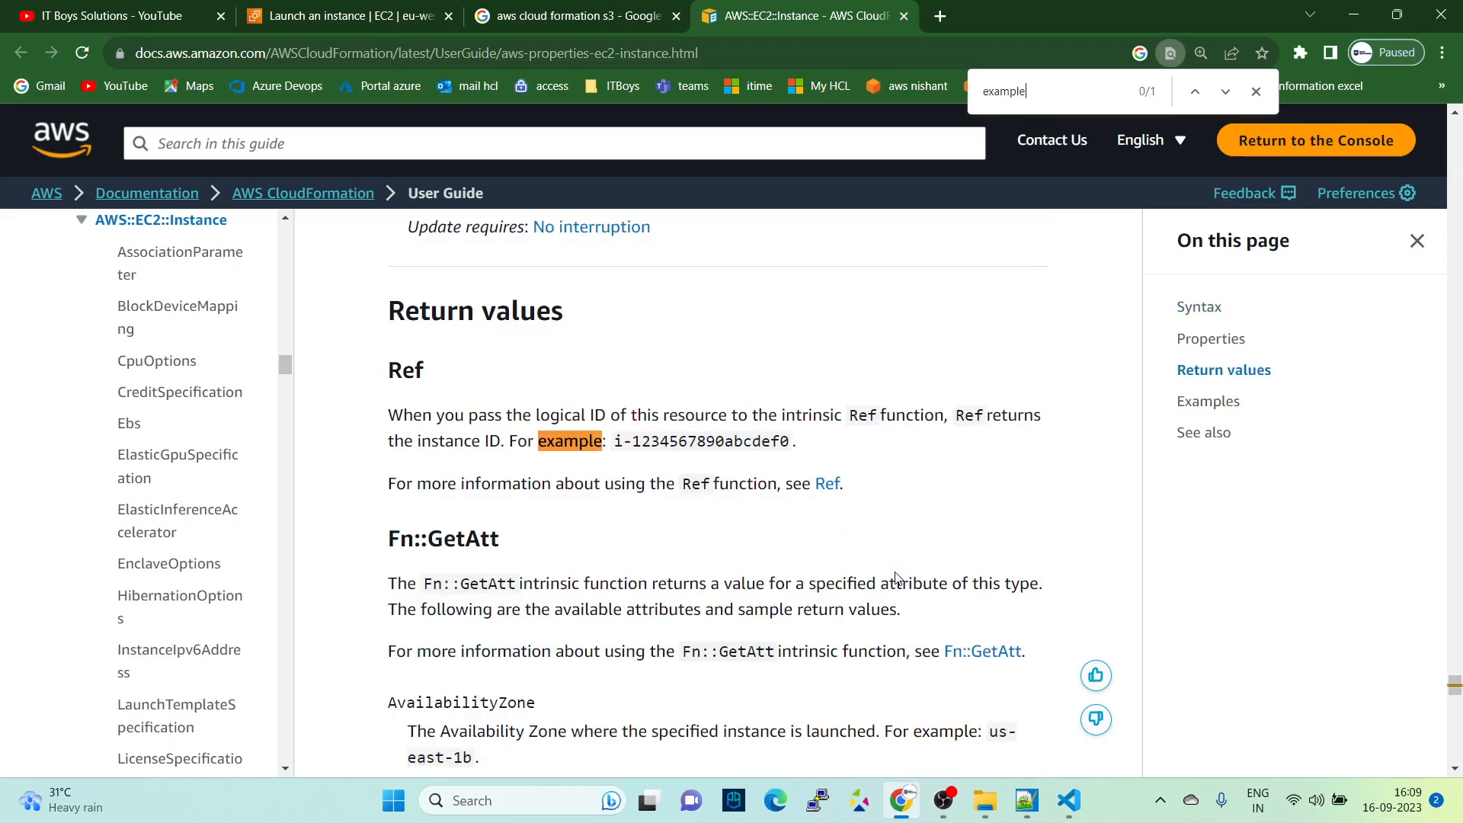
scroll(876, 474, "up", 9)
scroll(877, 488, "down", 16)
scroll(878, 440, "down", 6)
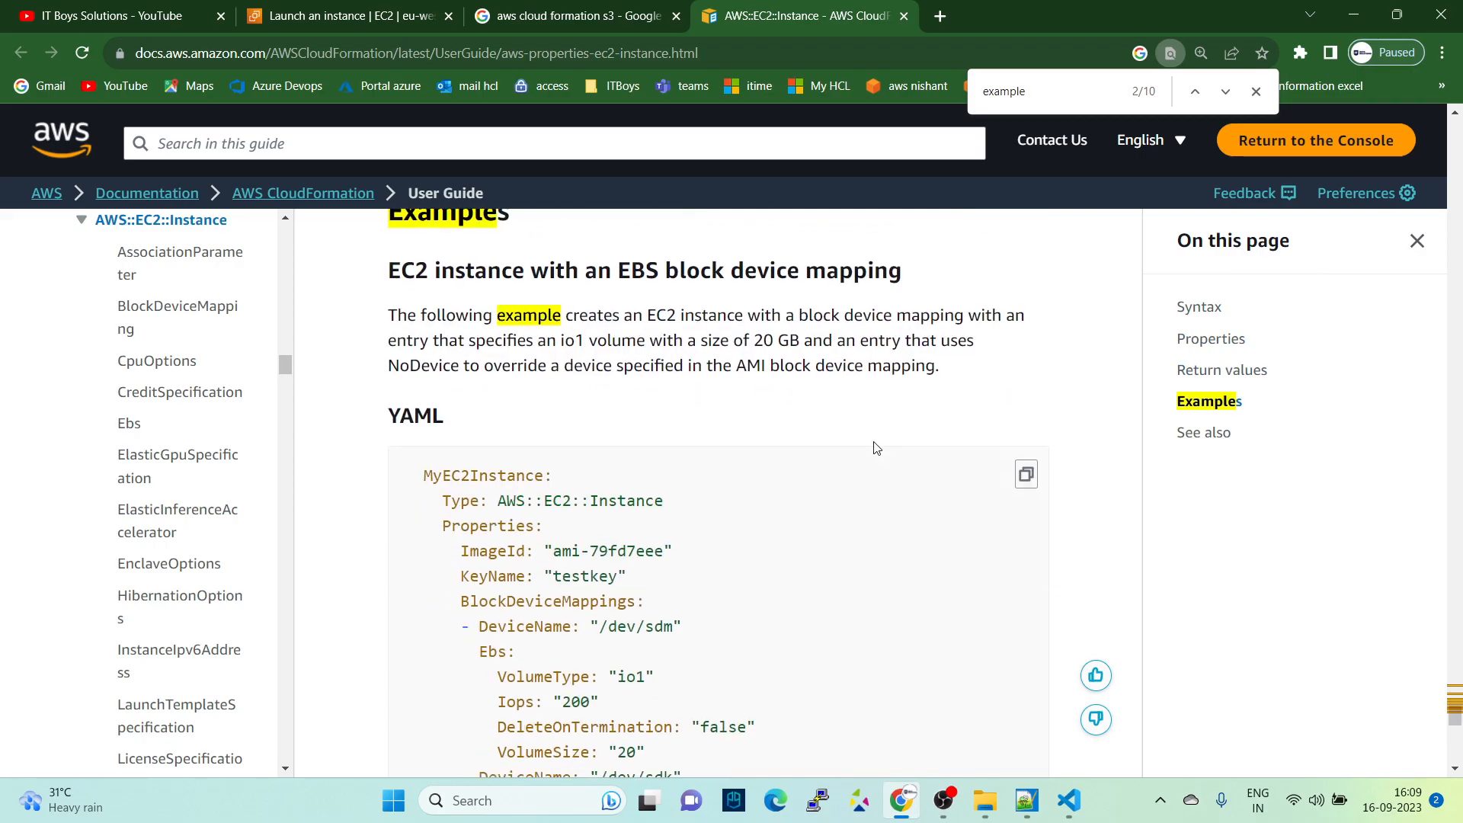
- Examine the YAML example of the EC2 instance with EBS block device mapping, from resource name and Type through Properties to both DeviceName entries
left_click_drag(388, 262, 924, 259)
scroll(538, 406, "down", 1)
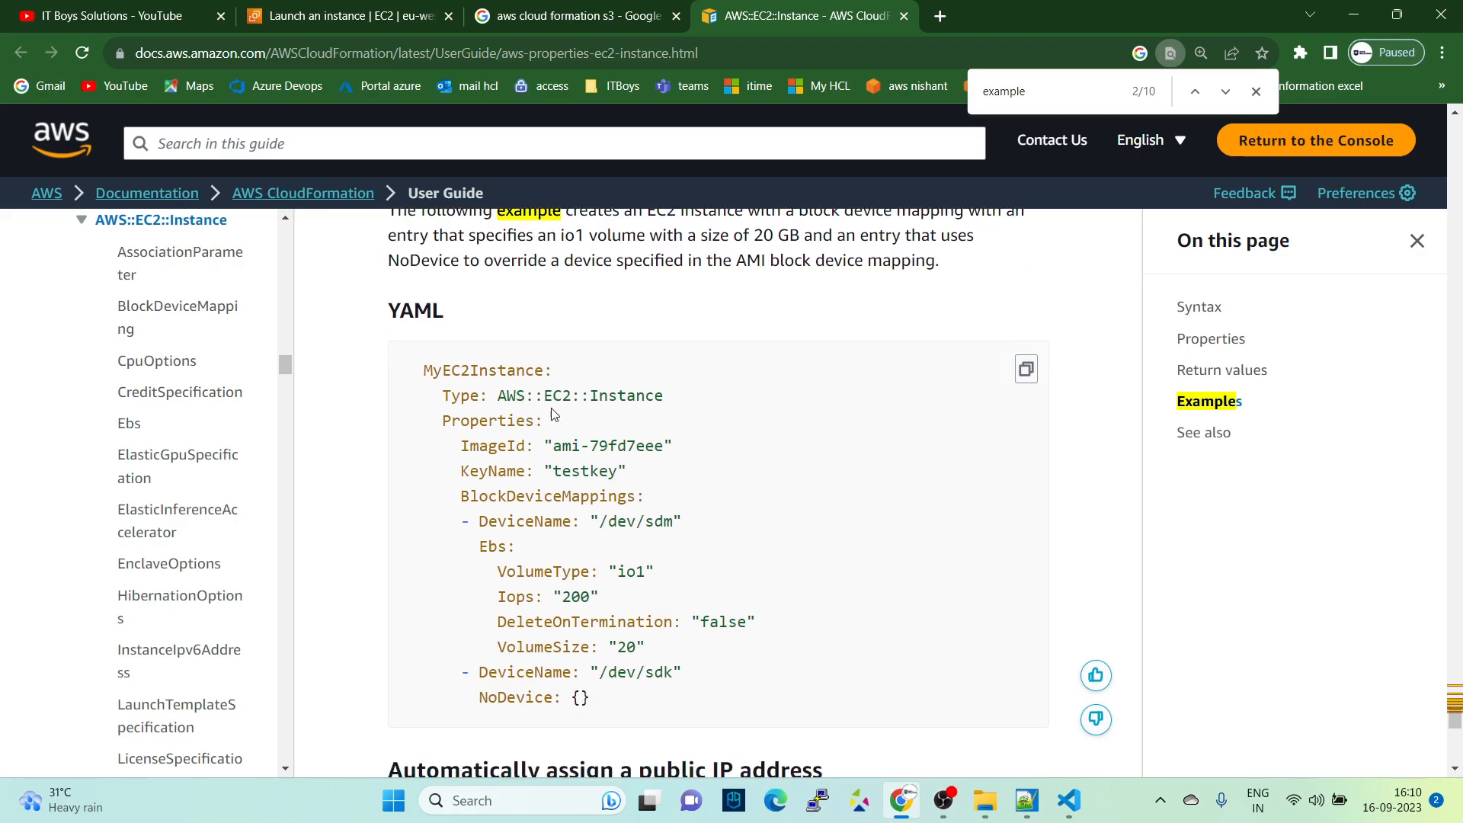
scroll(538, 406, "down", 1)
left_click_drag(416, 275, 540, 276)
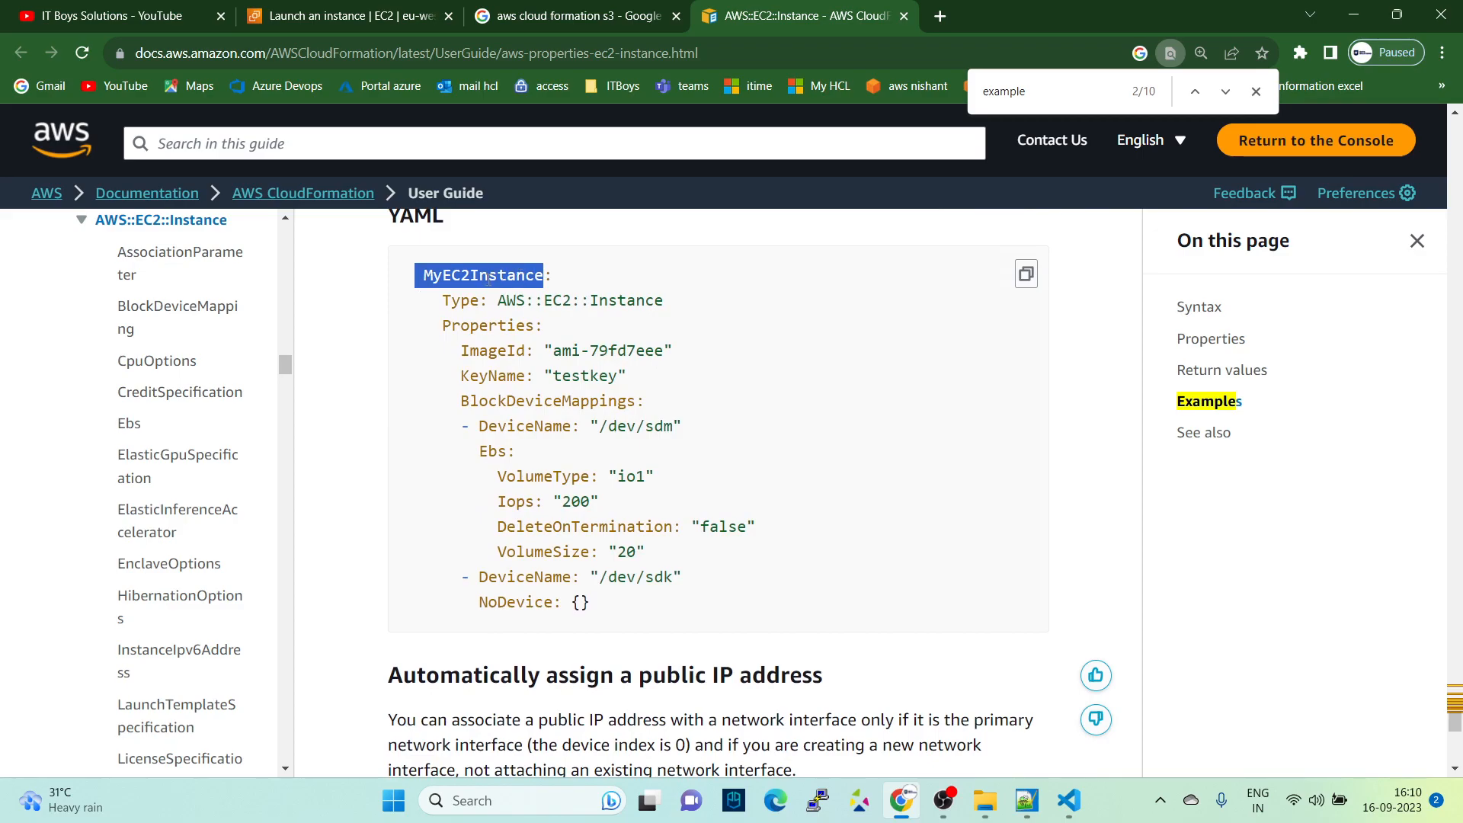
double_click(455, 302)
left_click_drag(445, 324, 568, 332)
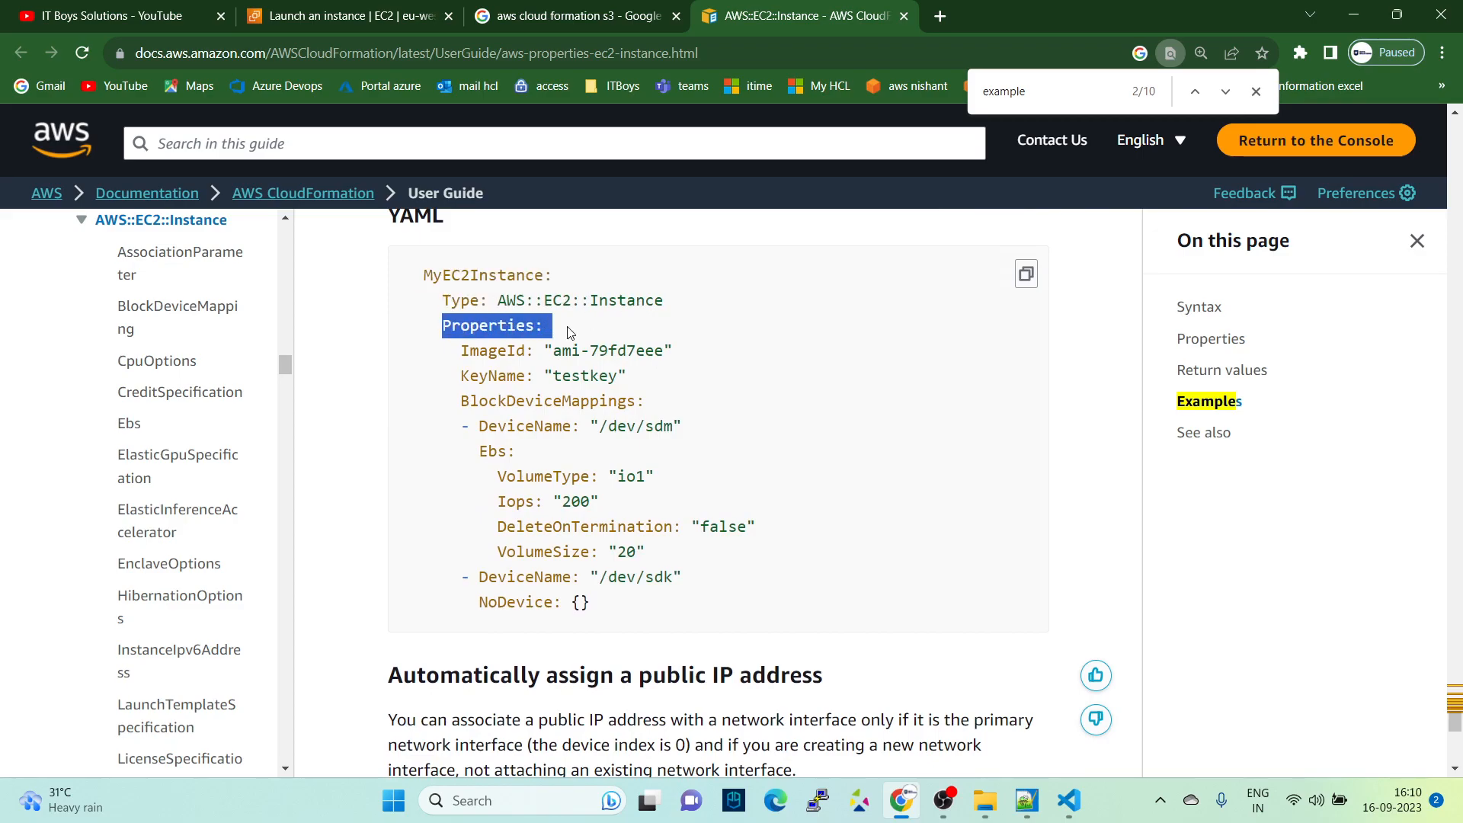
left_click_drag(445, 349, 581, 351)
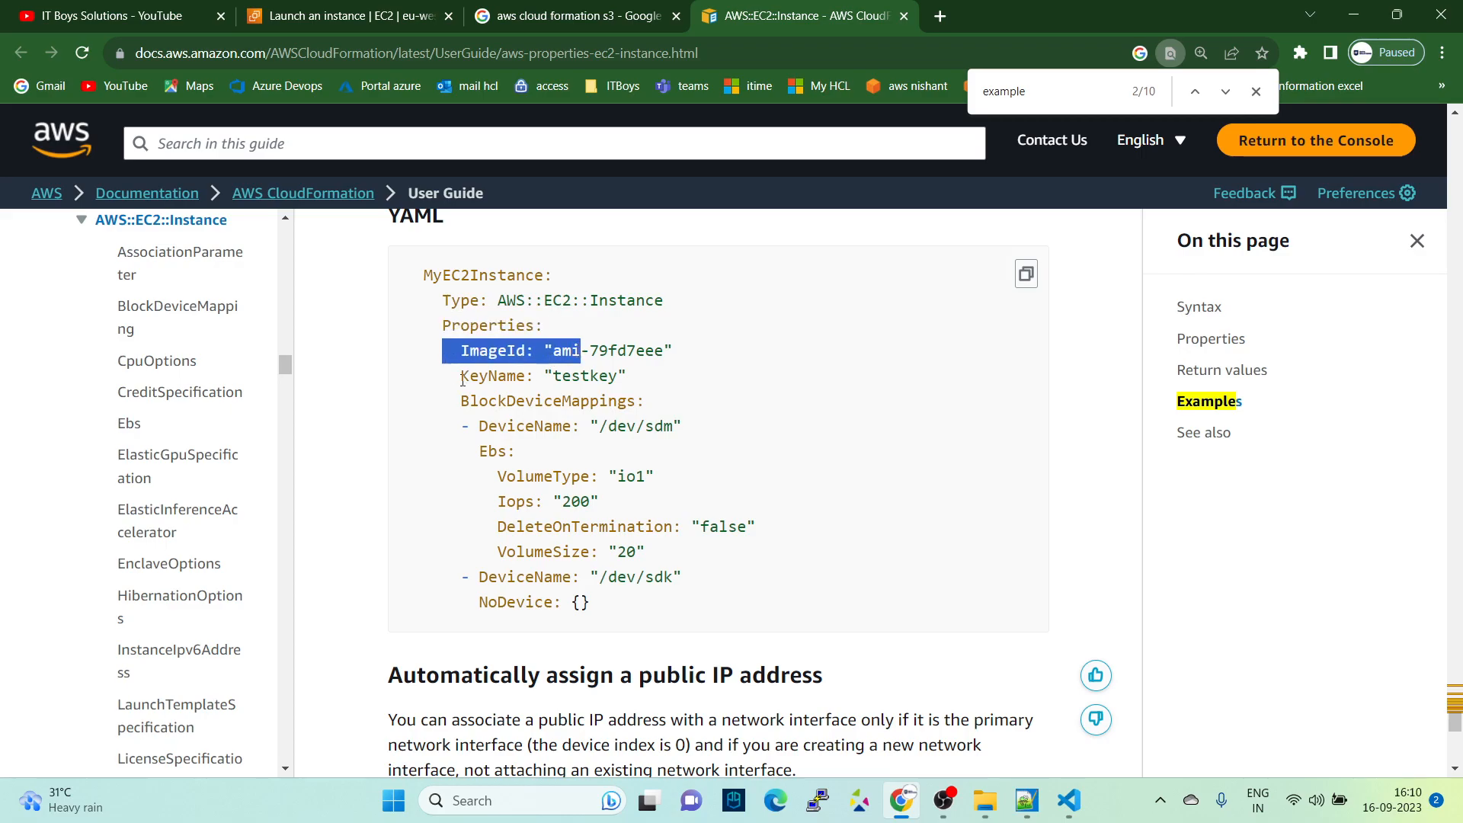
left_click(504, 387)
left_click_drag(454, 399, 661, 405)
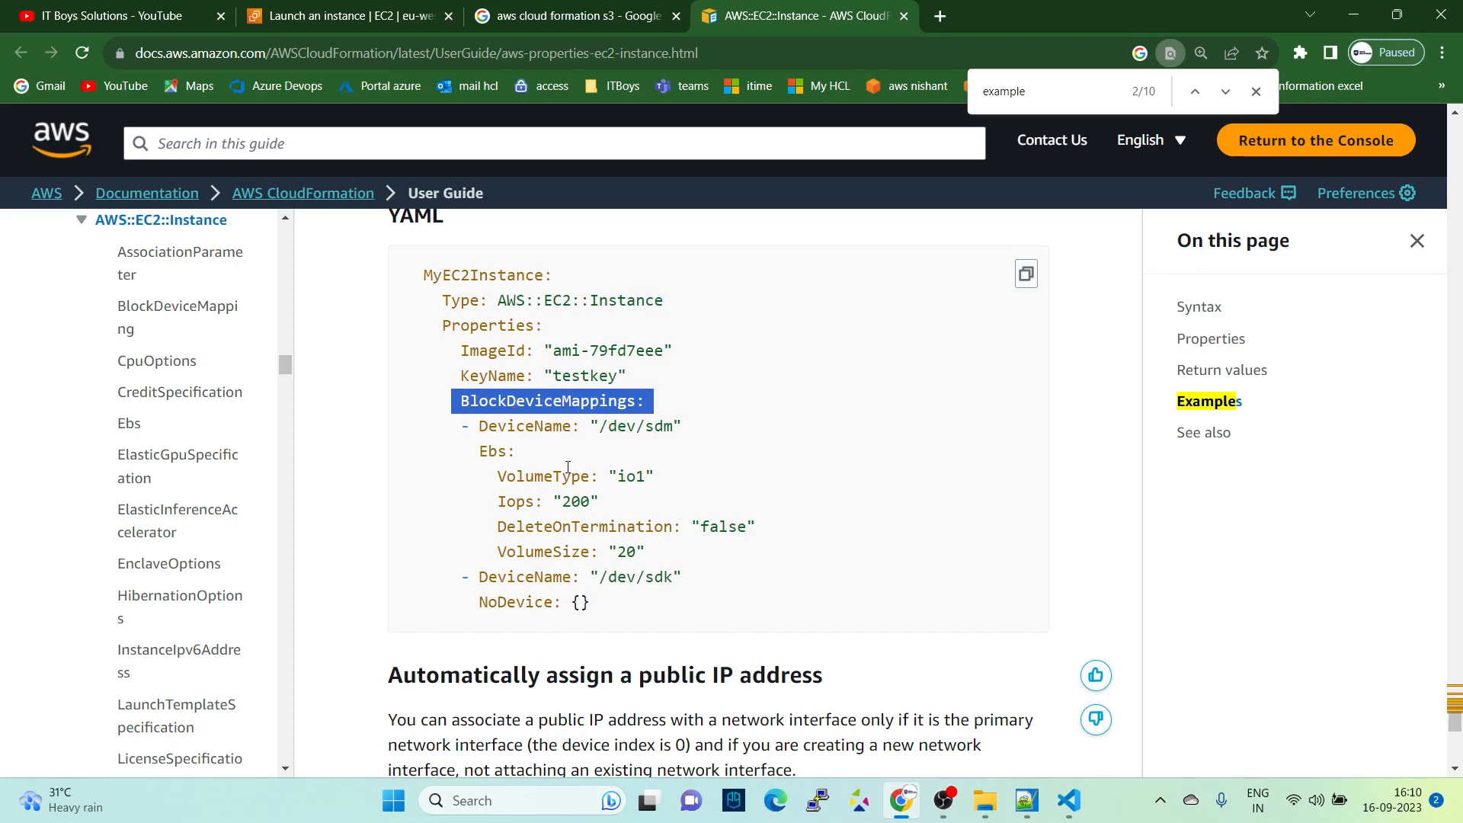
left_click_drag(464, 422, 573, 424)
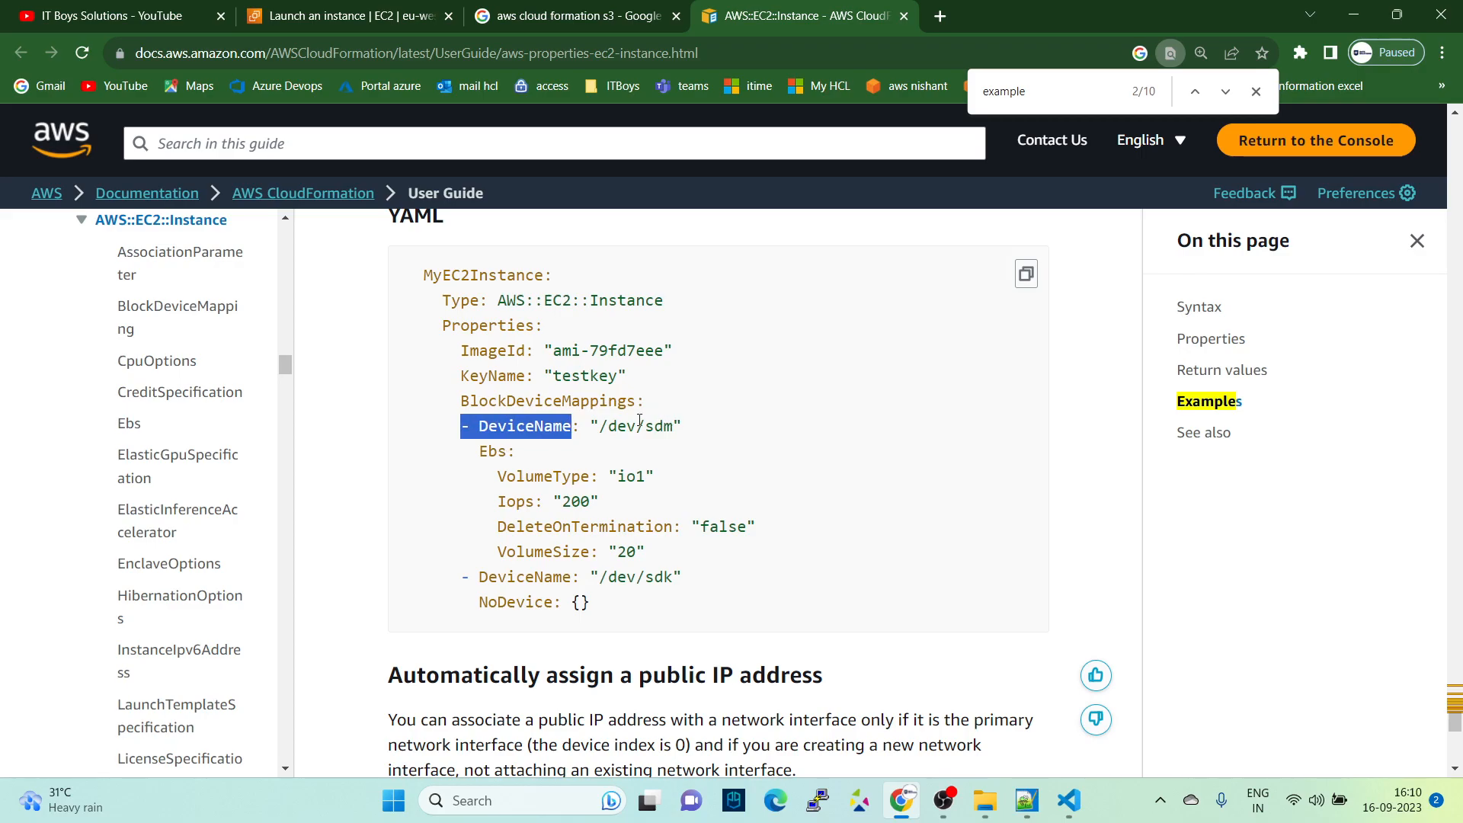
left_click_drag(462, 577, 597, 577)
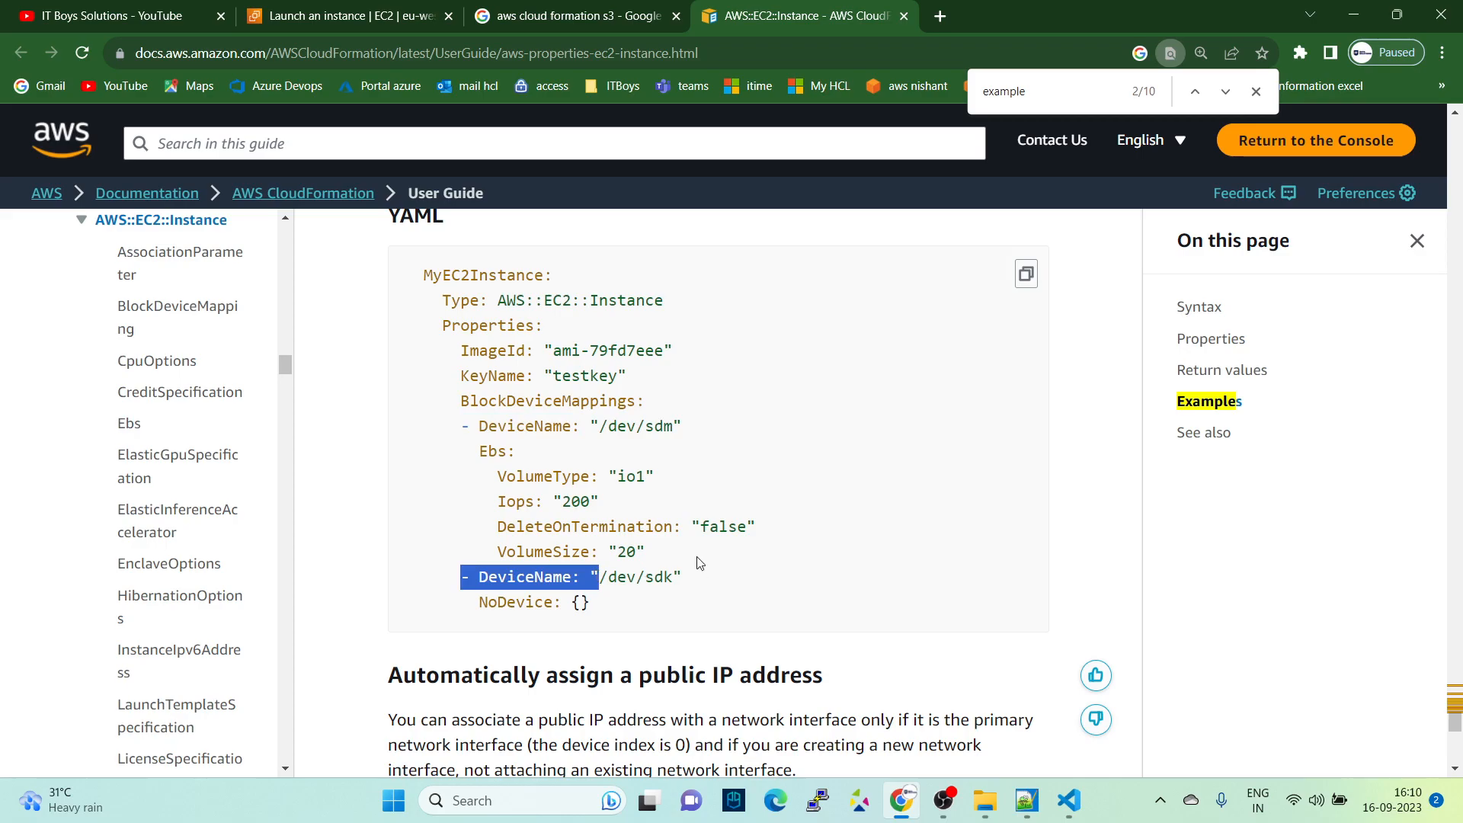
scroll(700, 564, "down", 3)
scroll(717, 552, "up", 3)
- Switch to Visual Studio Code and start launch-ec2.yaml with a top-level "Resources:" key followed by a new line
left_click(1070, 800)
type("Resou")
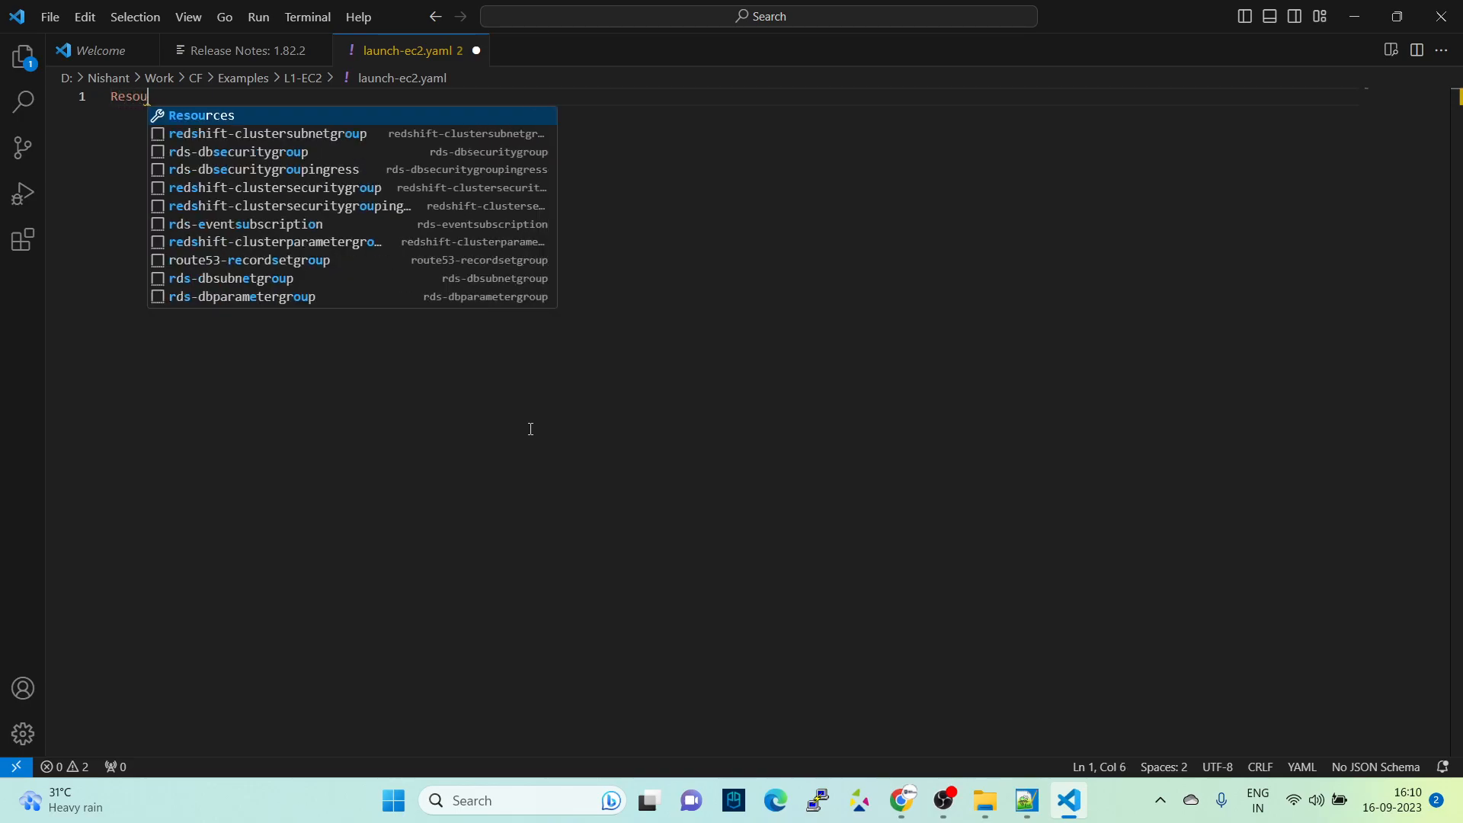
key("Return")
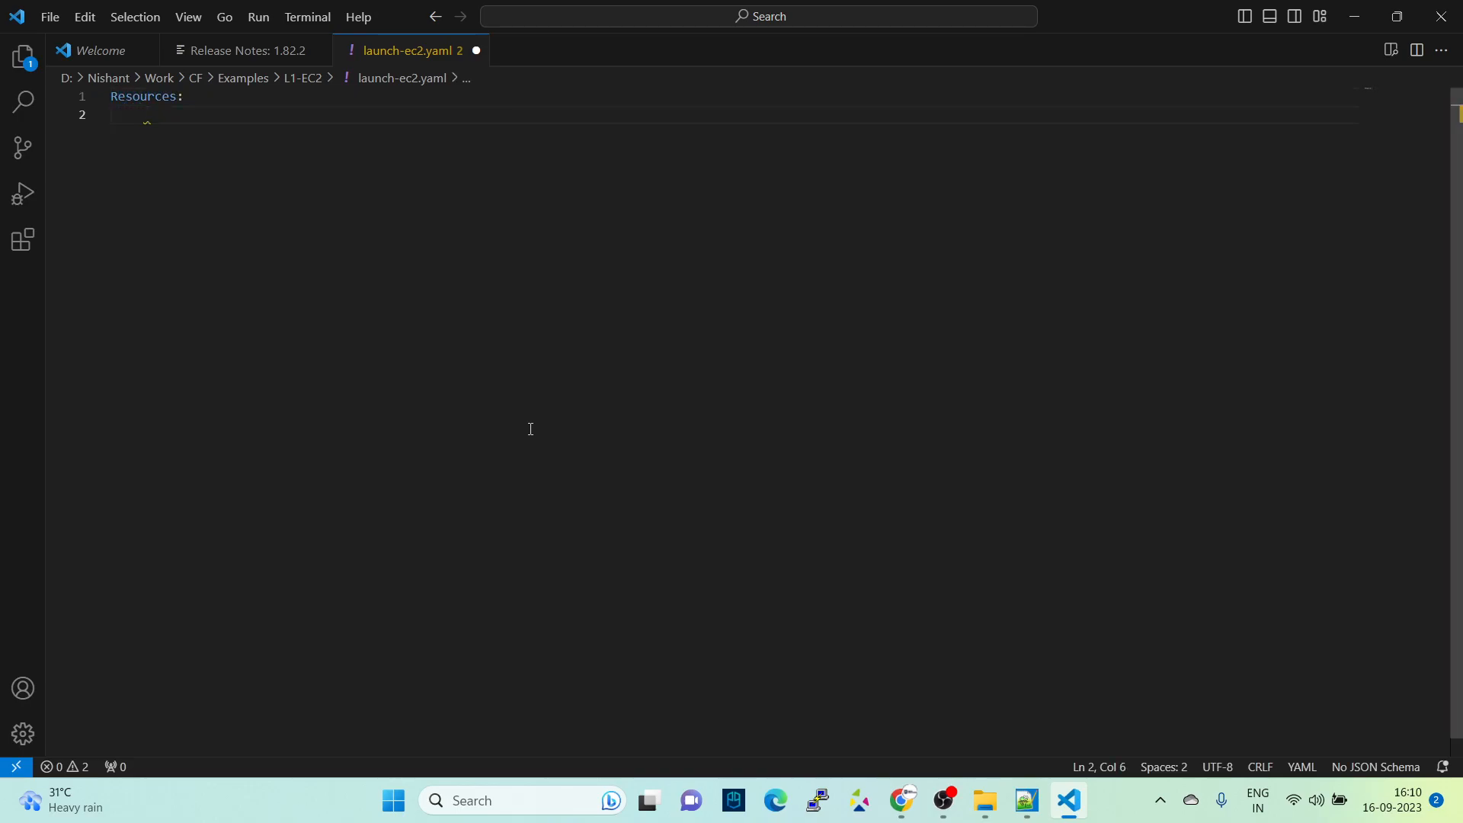
key("BackSpace")
key("BackSpace")
key("BackSpace")
key("BackSpace")
key("BackSpace")
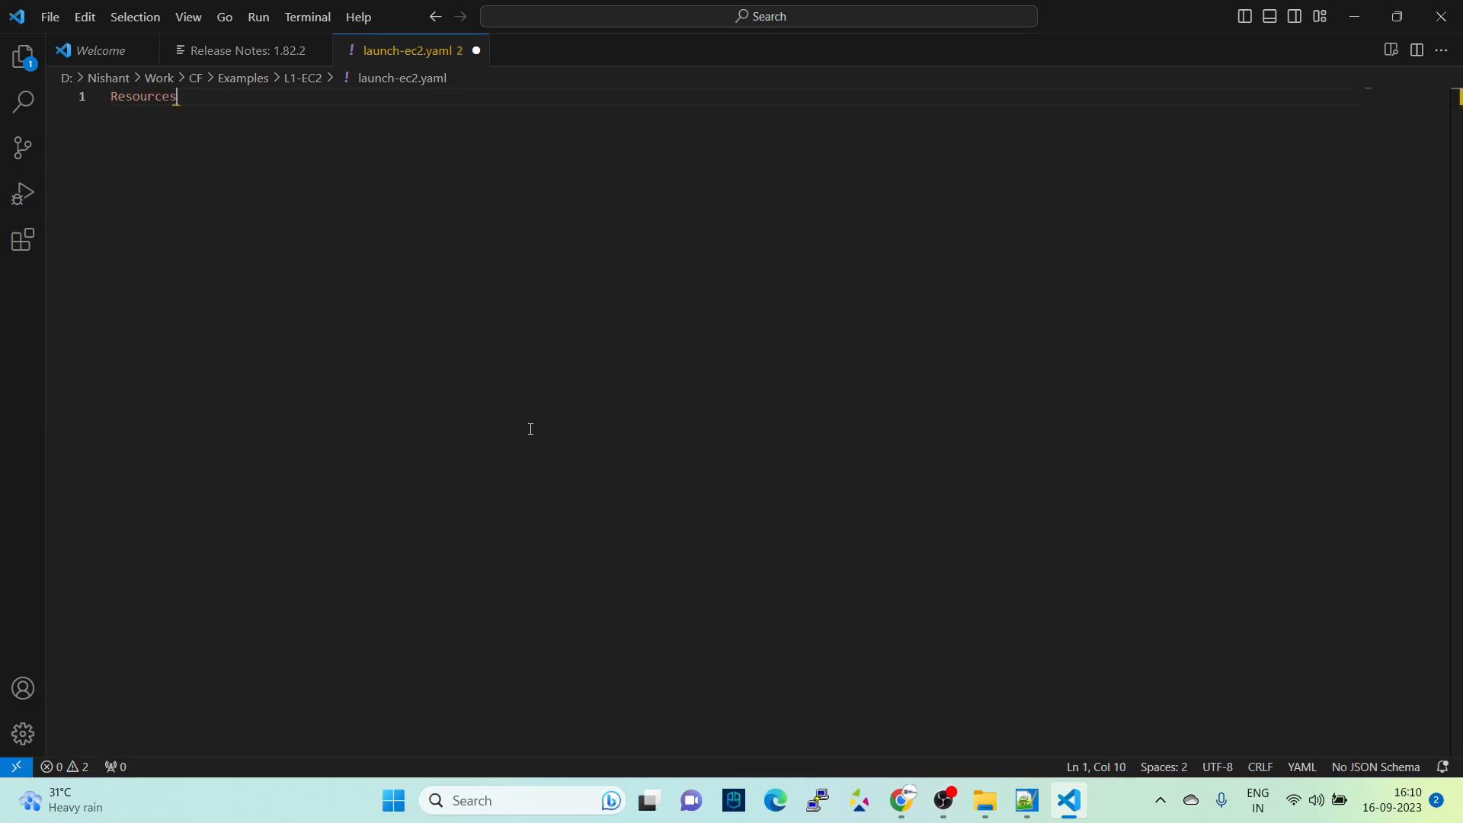
type(";")
key("BackSpace")
type(":")
key("Return")
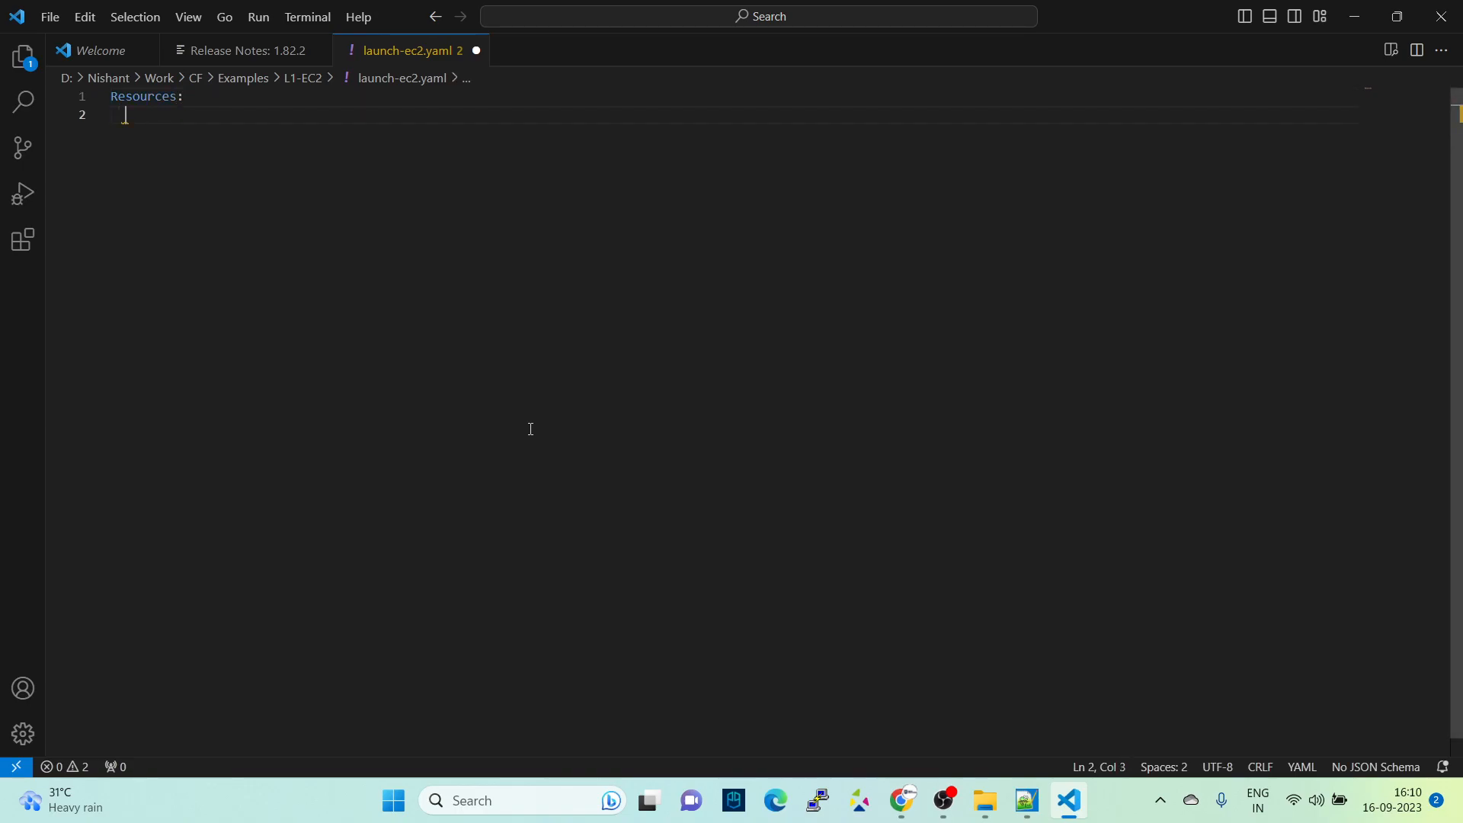
- Add a resource named "MyFirstEc2CF:" under Resources and start a new line below it
type("MyFirstEc")
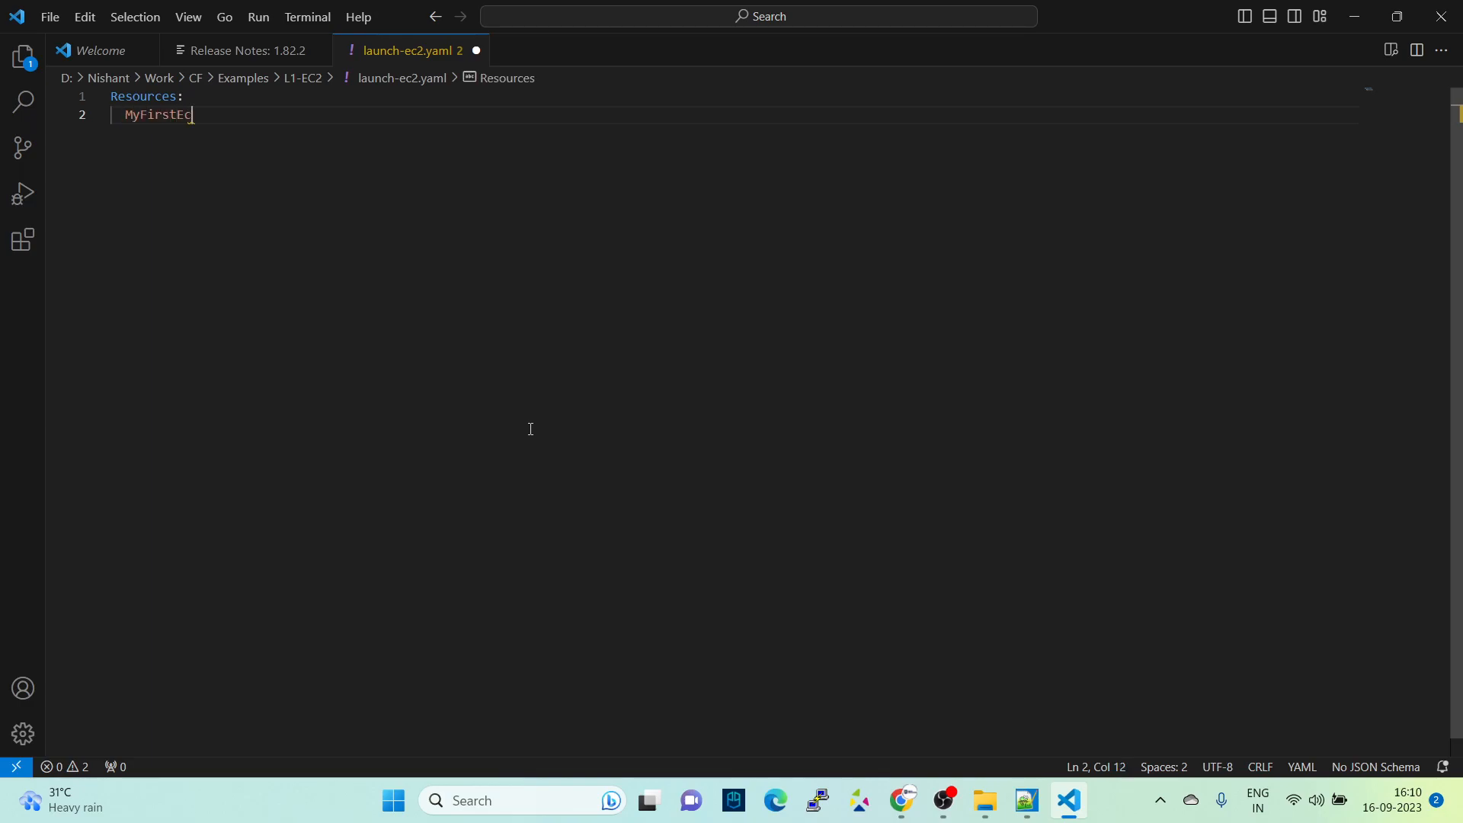
type("2CF:")
key("Return")
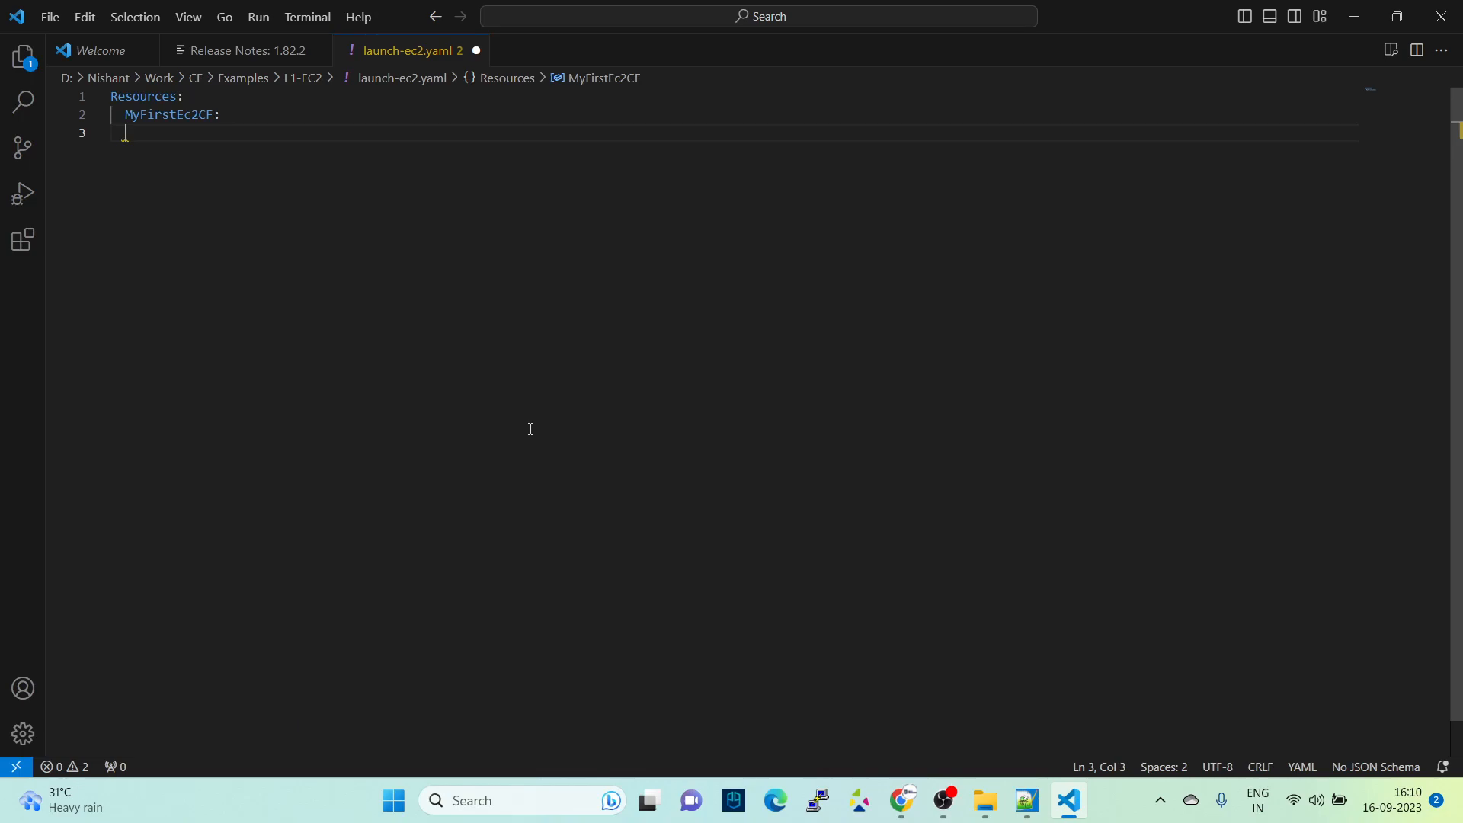
- Add an indented "Type:" key under MyFirstEc2CF
type("Type")
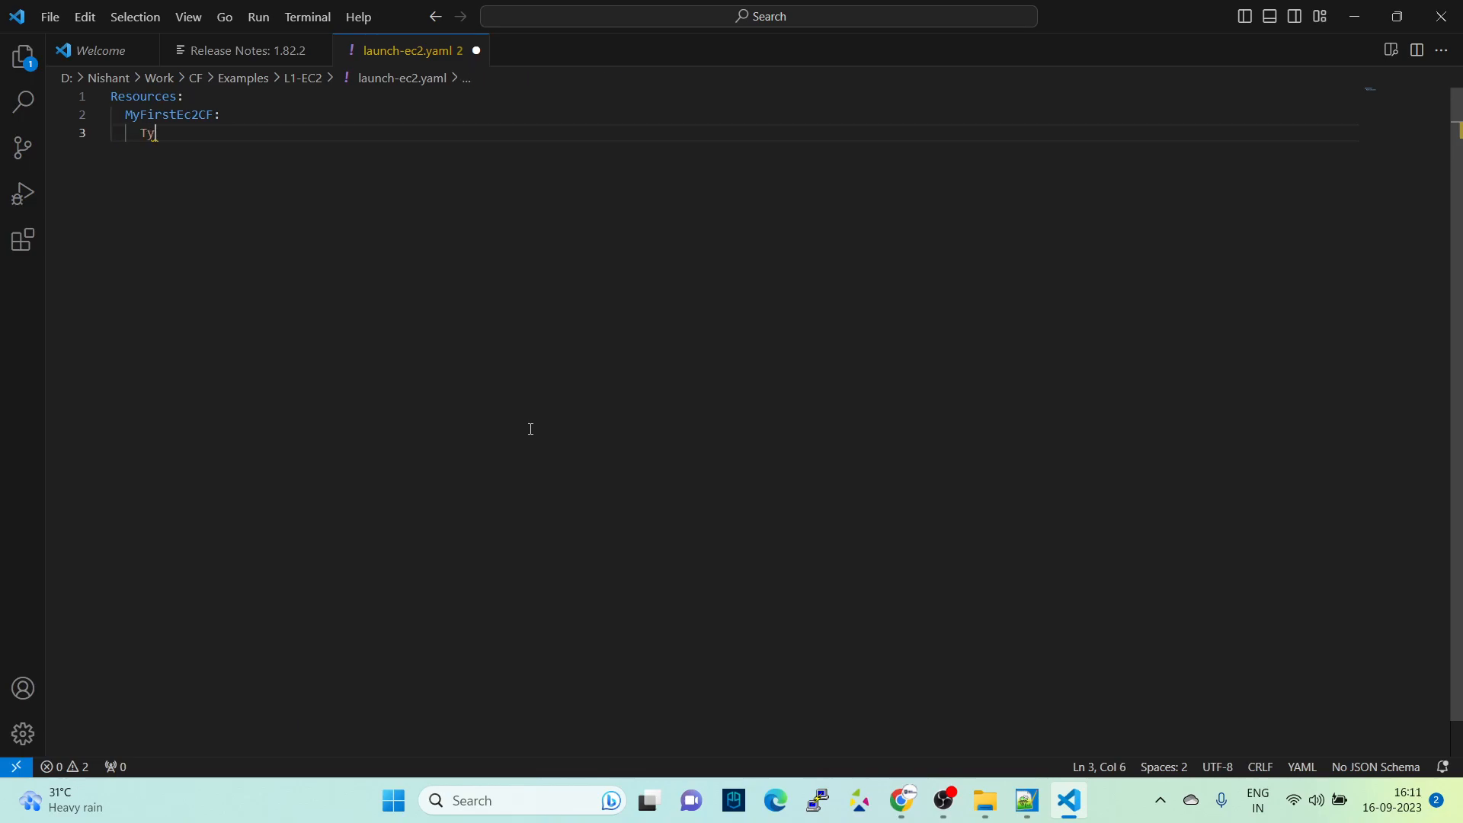
key("BackSpace")
key("BackSpace")
type("pe:")
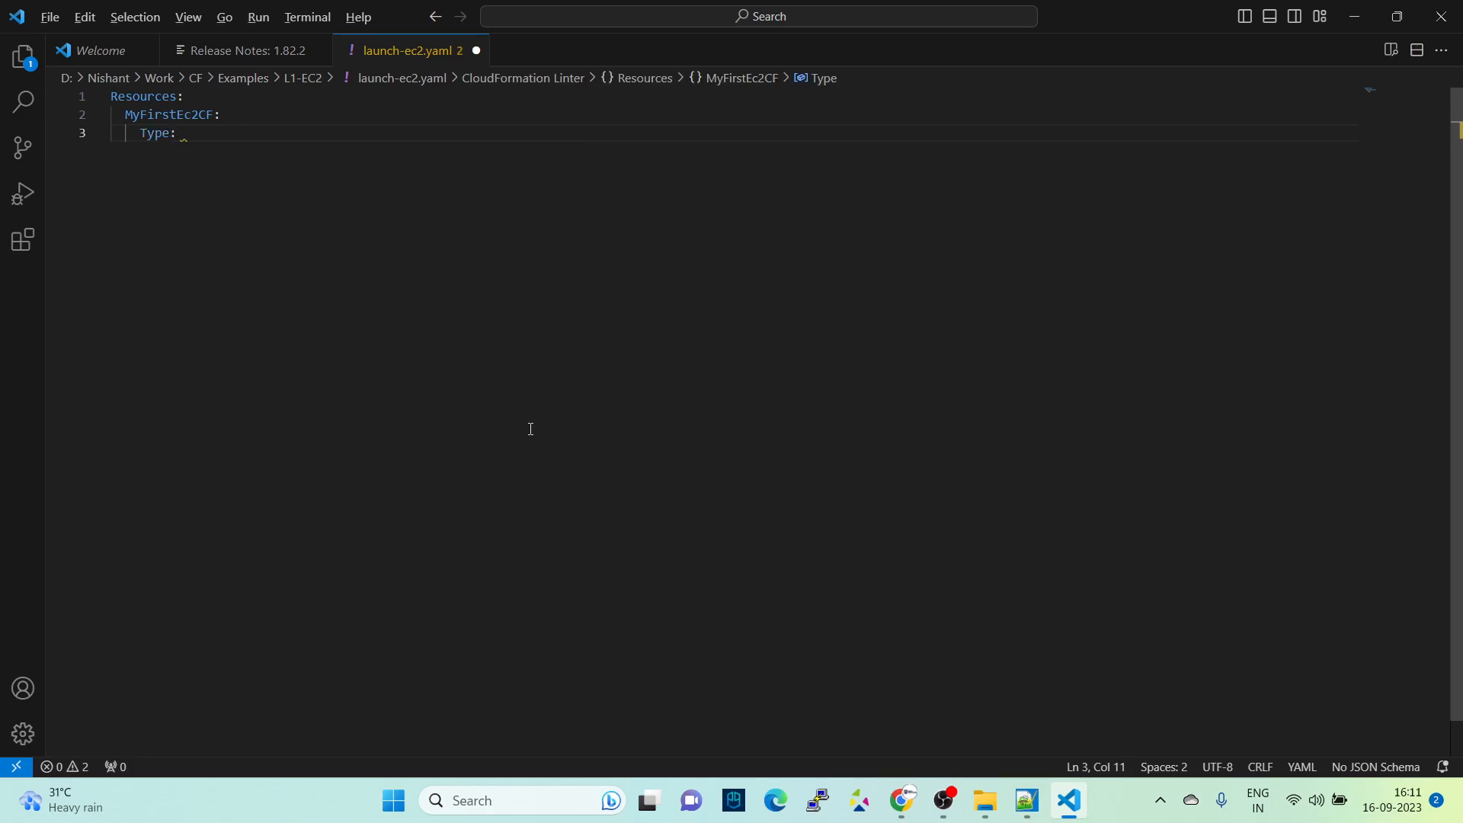
- Copy the "Type: AWS::EC2::Instance" line from the documentation example and paste it after the Type key in launch-ec2.yaml
key("alt+Tab")
scroll(509, 429, "up", 3)
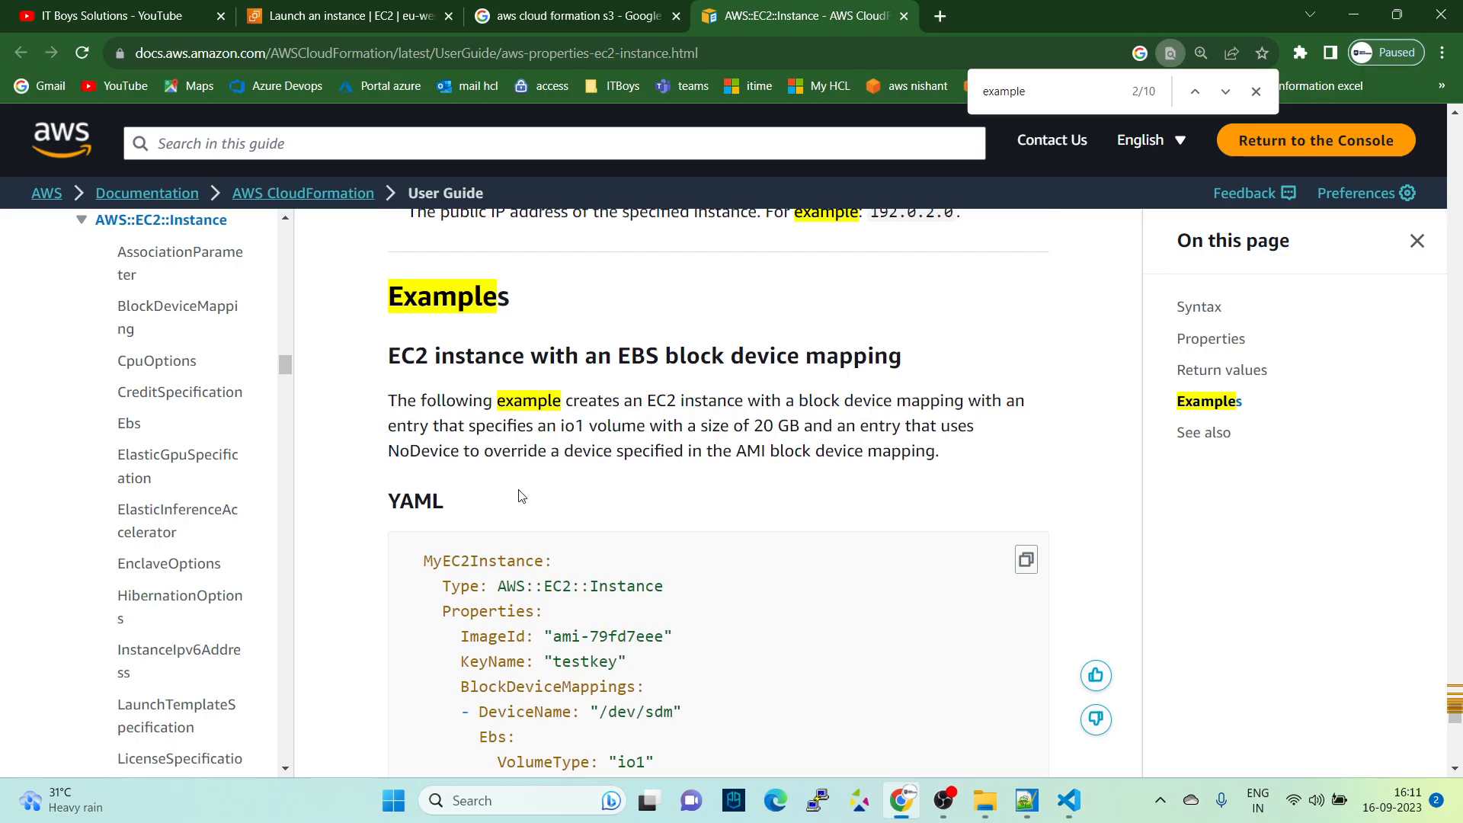
left_click_drag(449, 588, 709, 590)
key("ctrl+c")
key("alt+Tab")
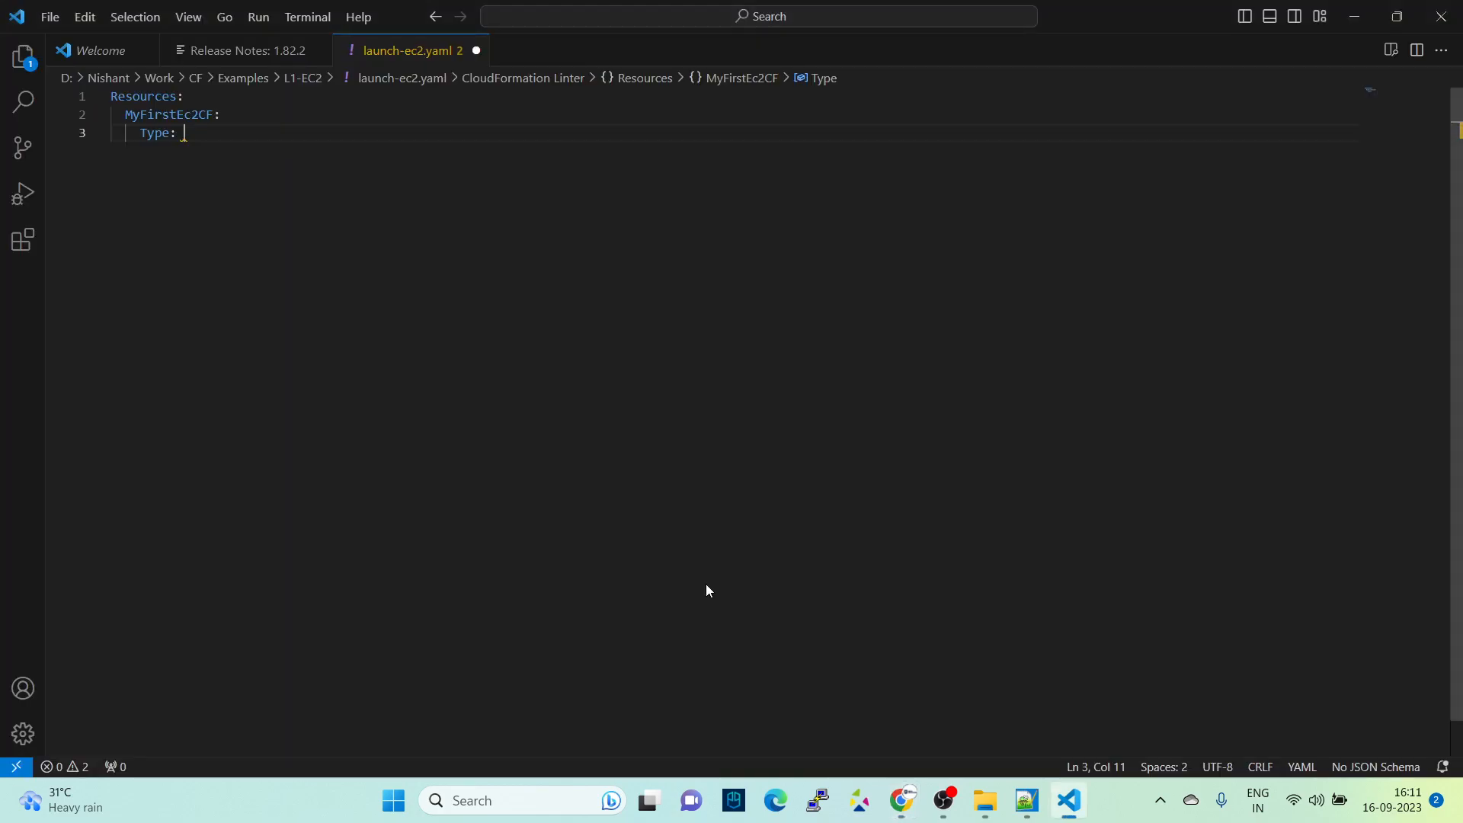
key("ctrl+v")
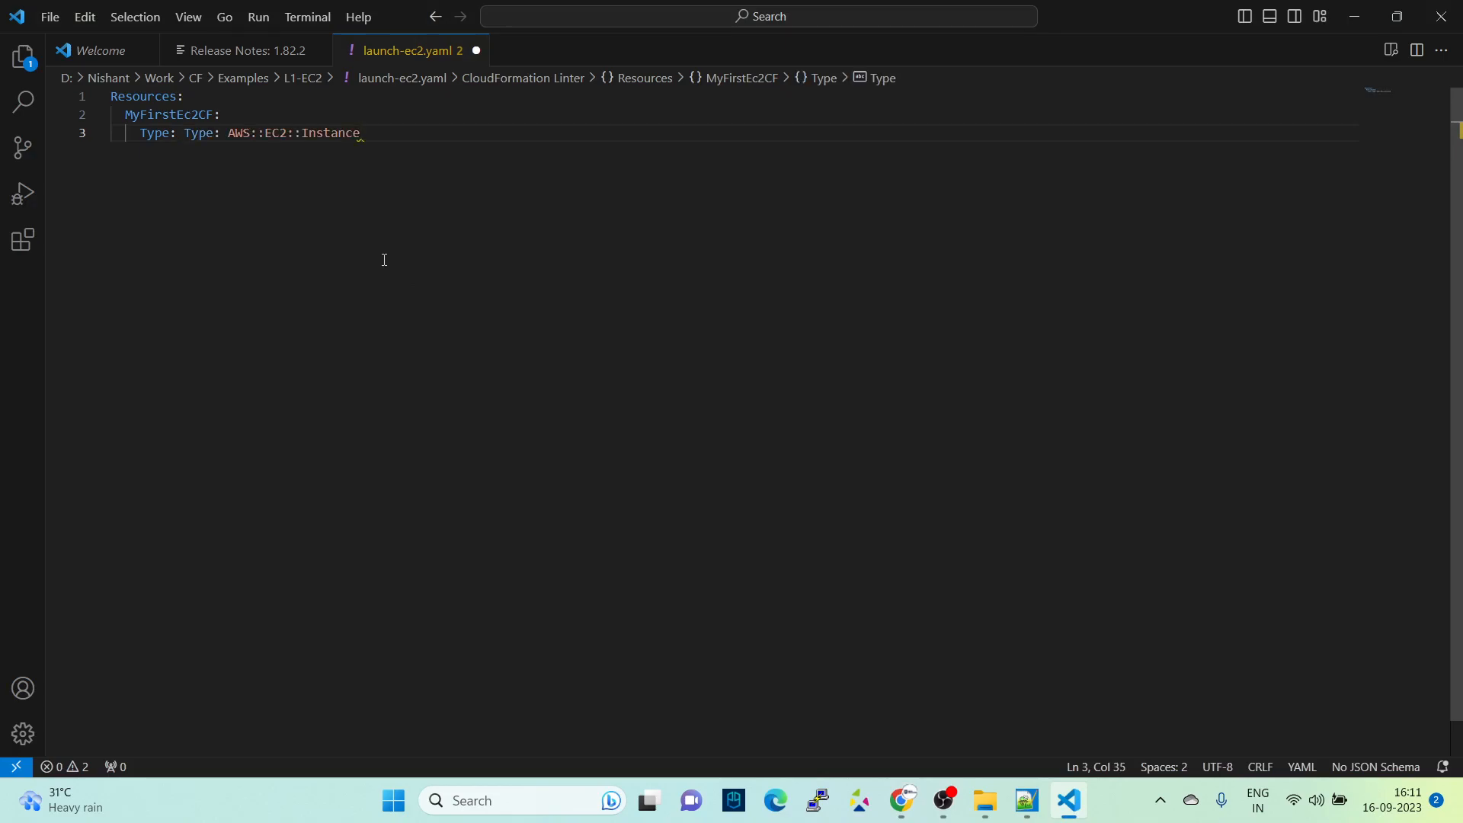
- Remove the duplicate "Type:" so the line reads "Type: AWS::EC2::Instance"
key("Left")
key("Left")
key("Left")
key("Left")
key("Left")
key("Left")
key("Left")
key("Left")
key("Left")
key("Left")
key("Left")
key("Left")
key("Left")
key("Left")
key("Left")
key("Left")
key("Left")
key("Left")
key("Left")
key("Left")
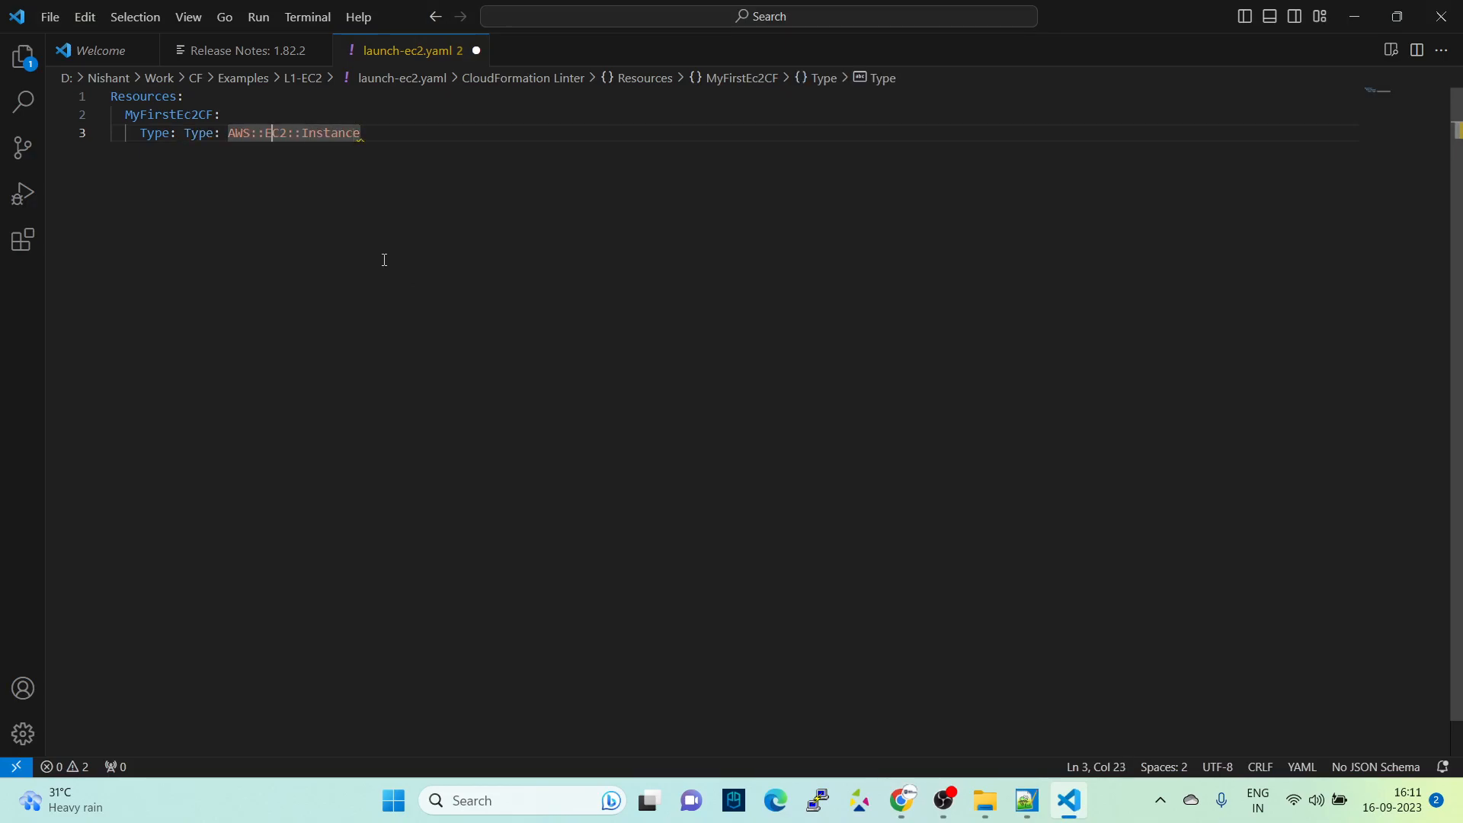
key("BackSpace")
key("BackSpace")
key("BackSpace")
key("BackSpace")
key("BackSpace")
key("BackSpace")
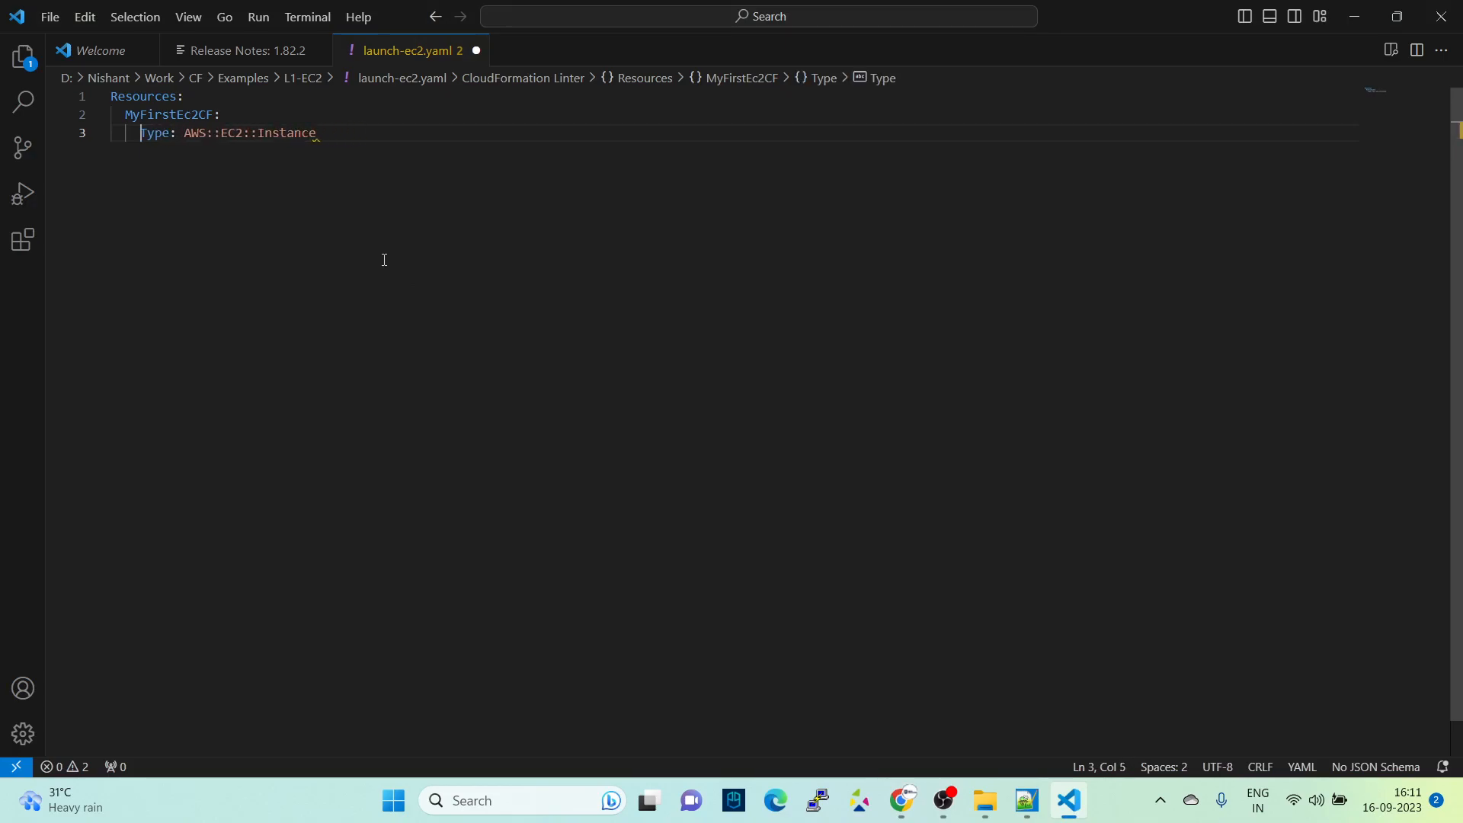
key("End")
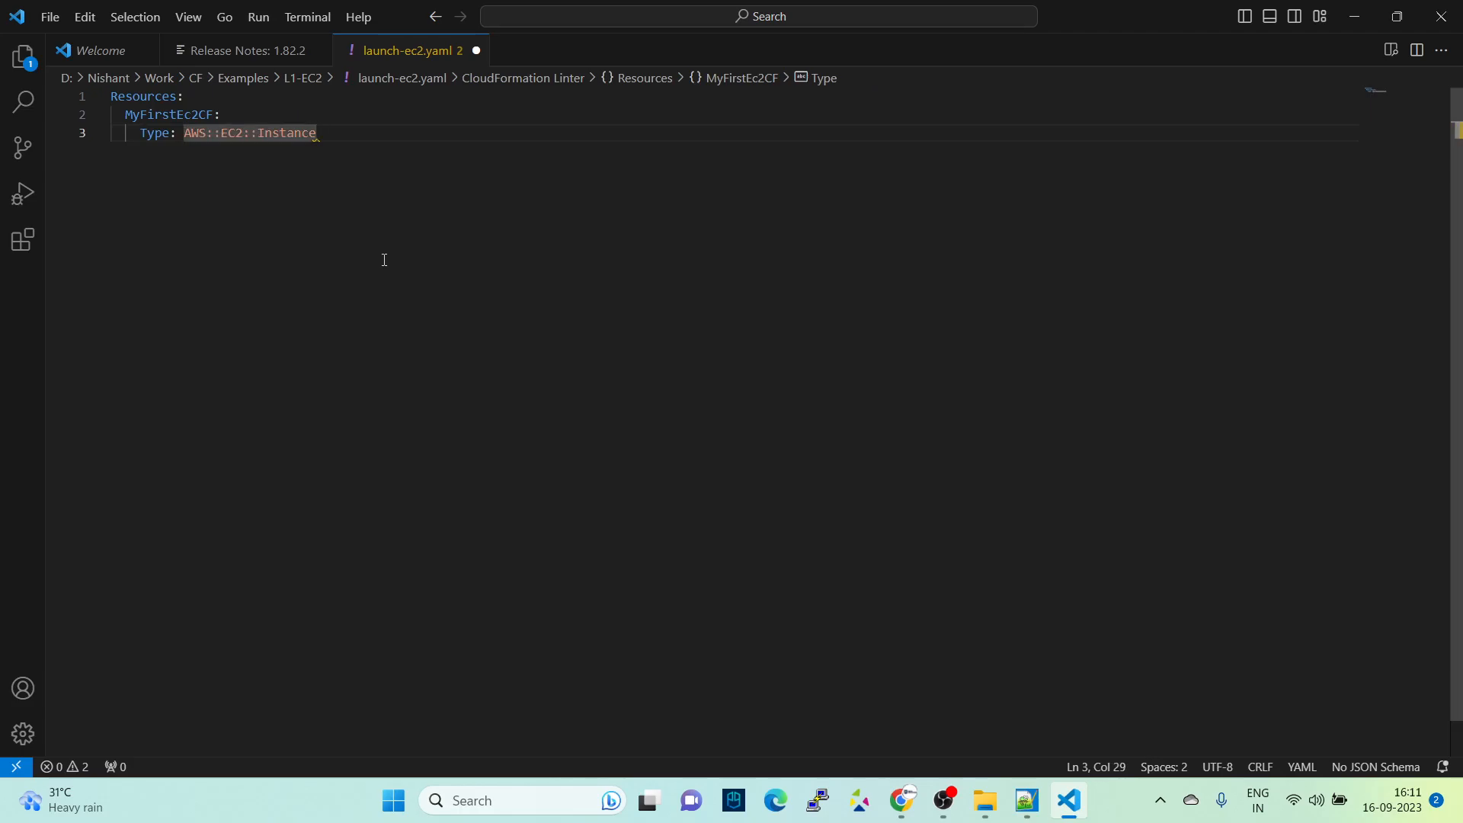
- Copy the Properties and ImageId lines from the documentation example and paste them below the Type line in the template
key("Return")
key("alt+Tab")
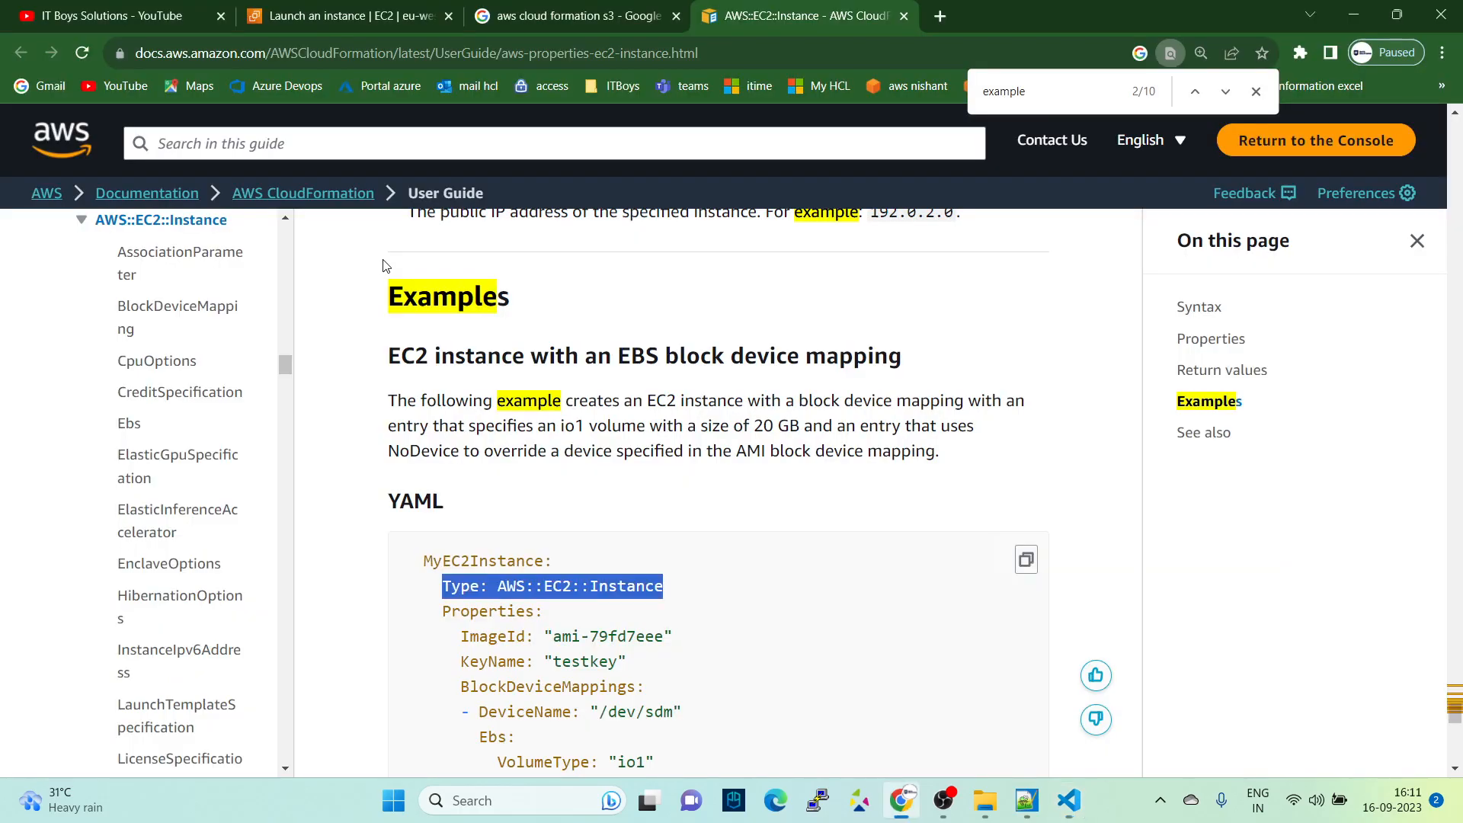
scroll(487, 570, "down", 1)
left_click_drag(445, 515, 705, 547)
key("ctrl+c")
key("alt+Tab")
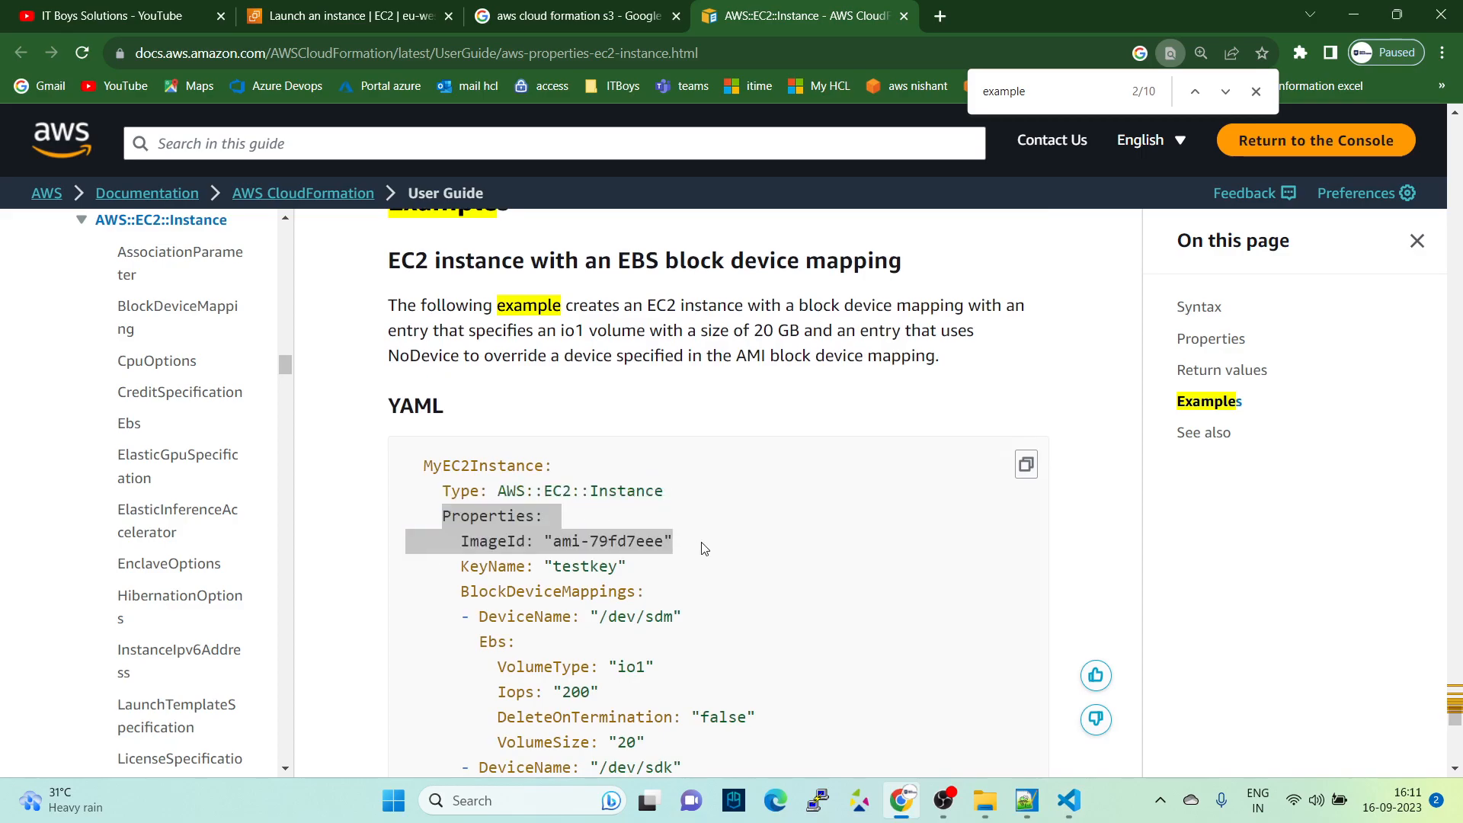
key("ctrl+v")
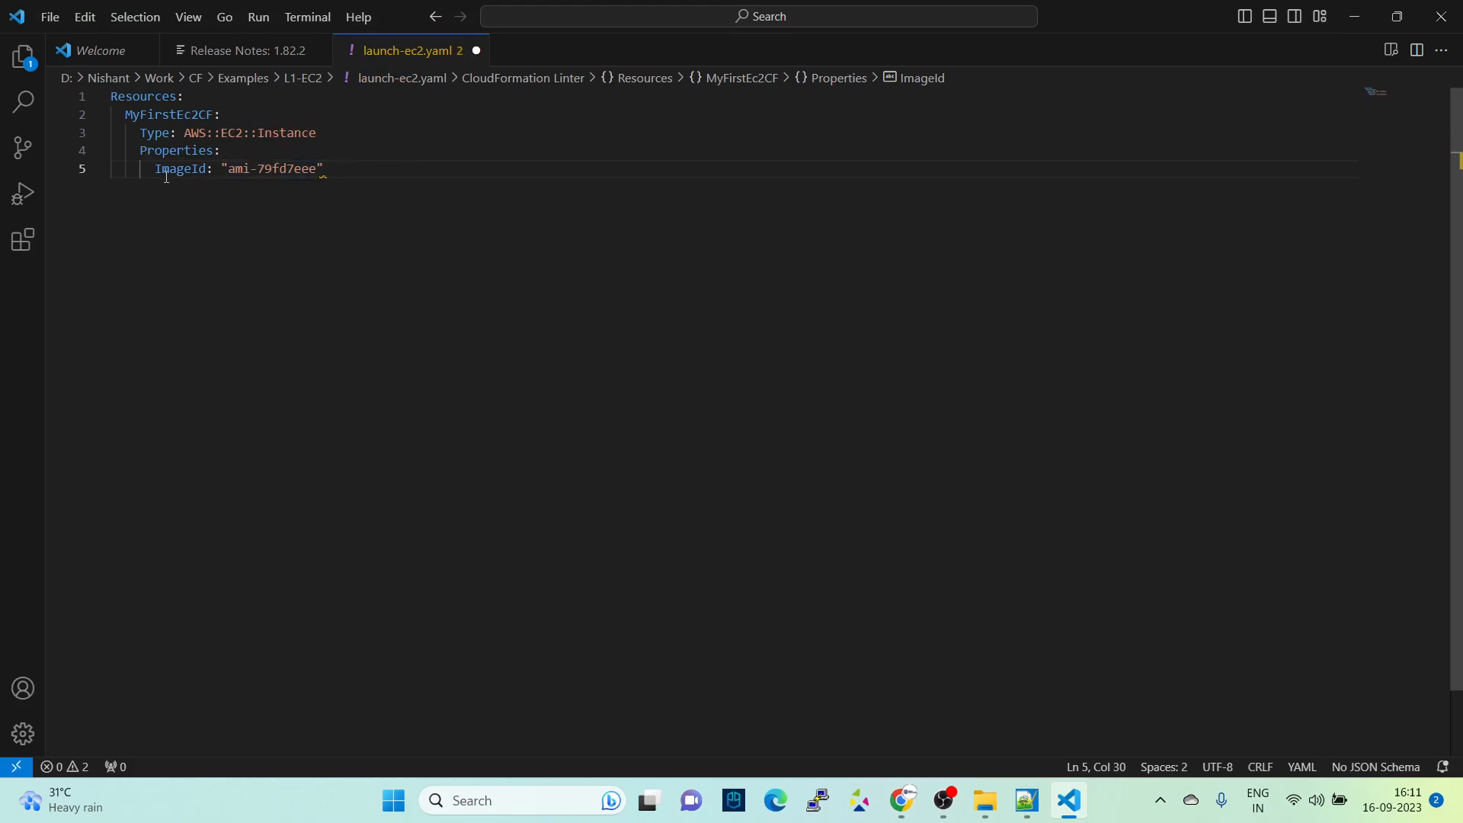
- Clear the sample AMI ID from ImageId, keeping the empty quotation marks
key("BackSpace")
key("BackSpace")
key("BackSpace")
key("BackSpace")
key("BackSpace")
key("BackSpace")
key("BackSpace")
key("BackSpace")
key("BackSpace")
key("BackSpace")
key("BackSpace")
key("BackSpace")
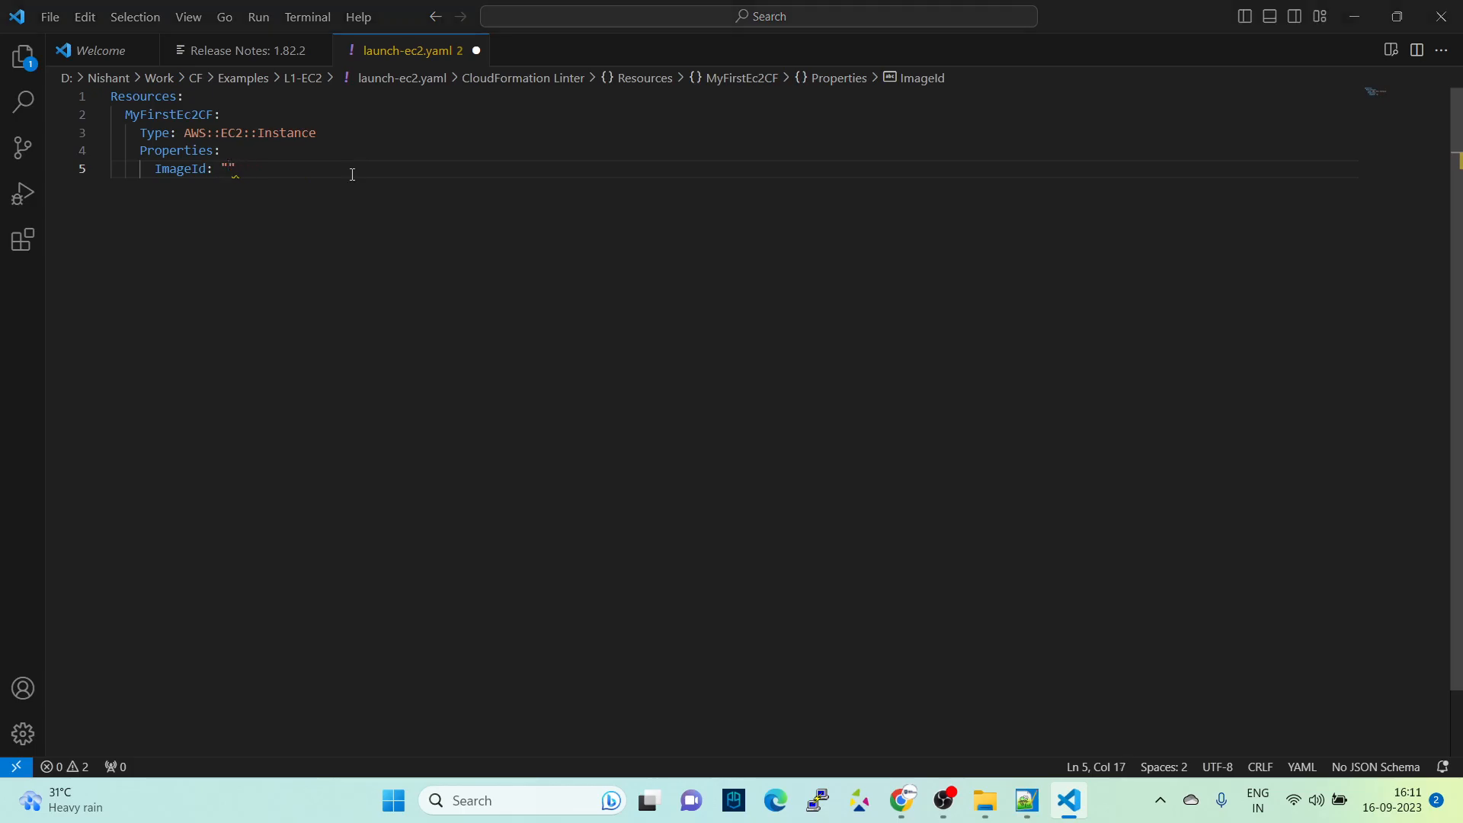
- Switch to the EC2 Launch an instance page in the browser and choose Ubuntu as the machine image
key("alt+Tab")
left_click(298, 7)
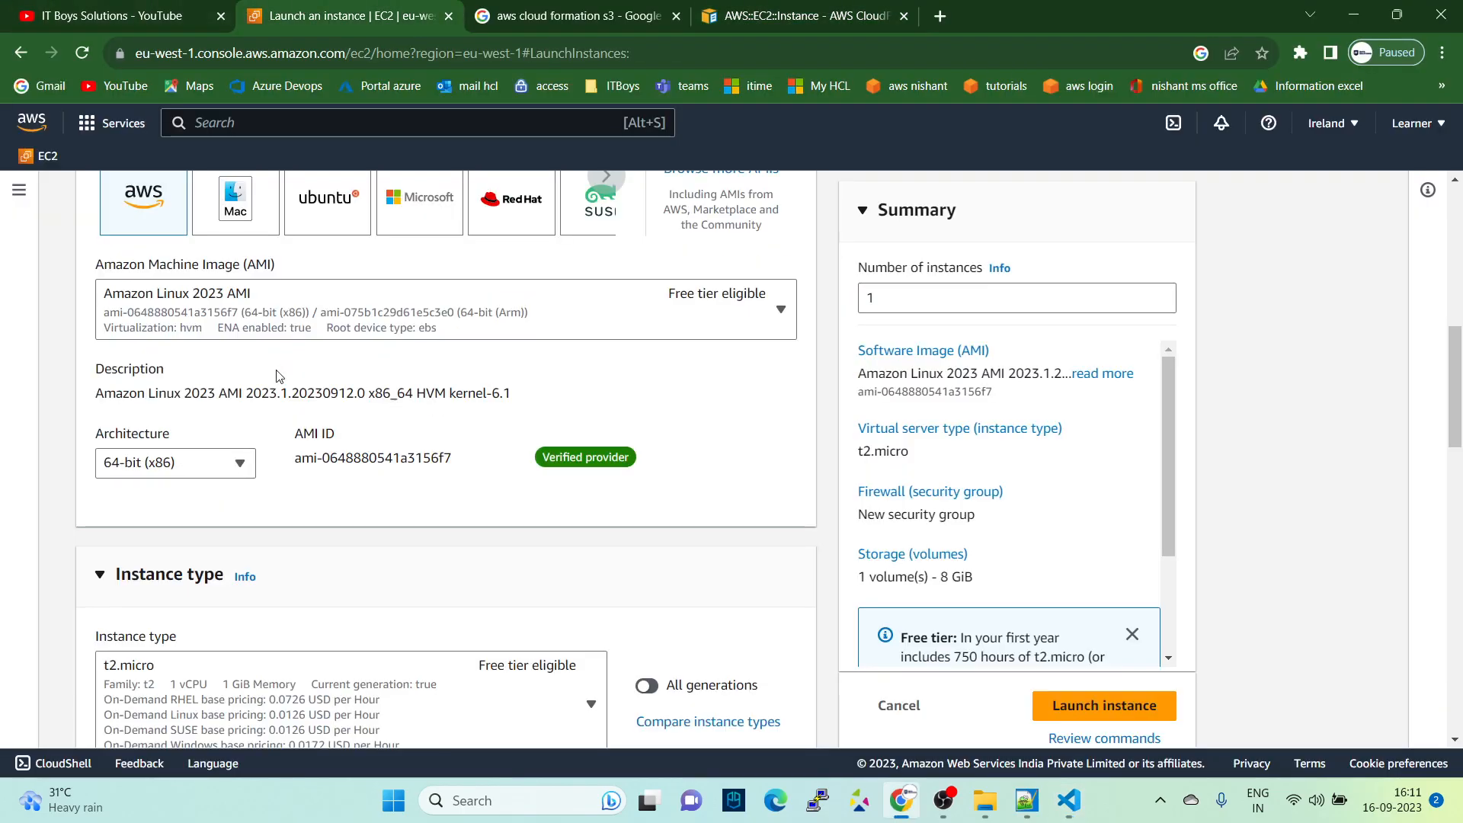
scroll(280, 377, "up", 4)
scroll(286, 488, "down", 2)
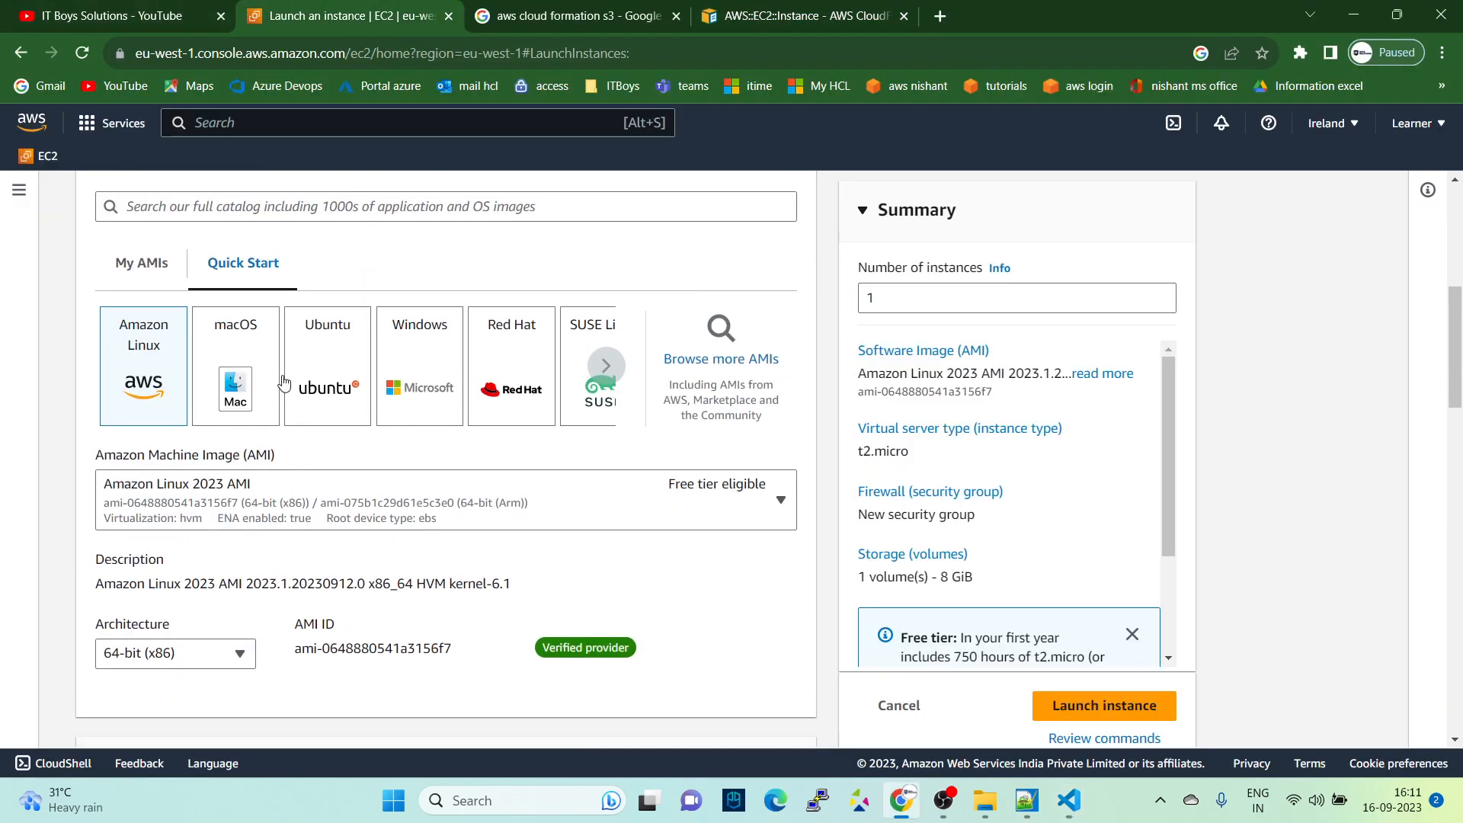
left_click(335, 352)
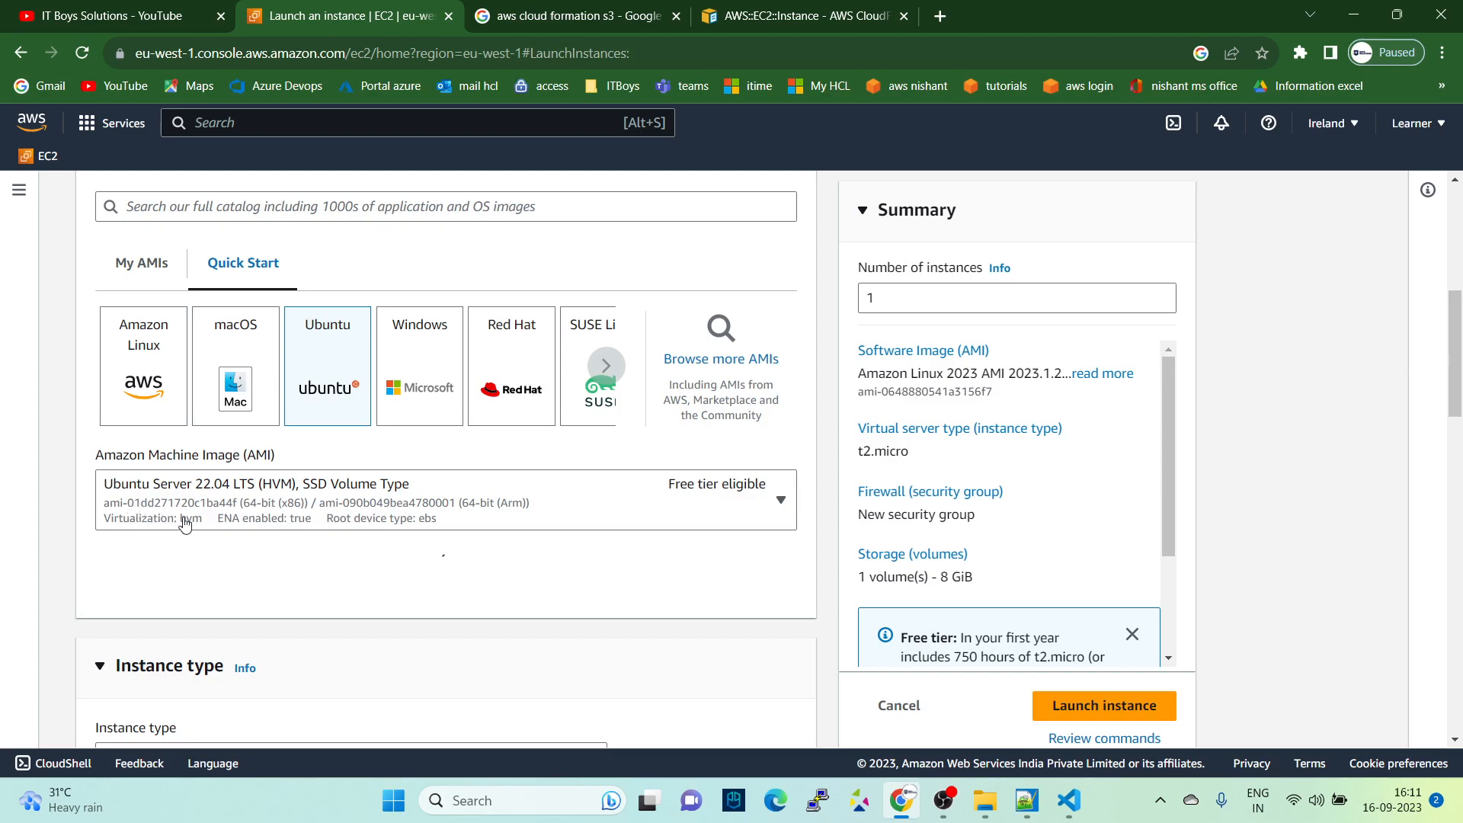
- Copy the Ubuntu AMI ID "ami-01dd271720c1ba44f" and paste it between the ImageId quotation marks in launch-ec2.yaml
scroll(449, 583, "down", 5)
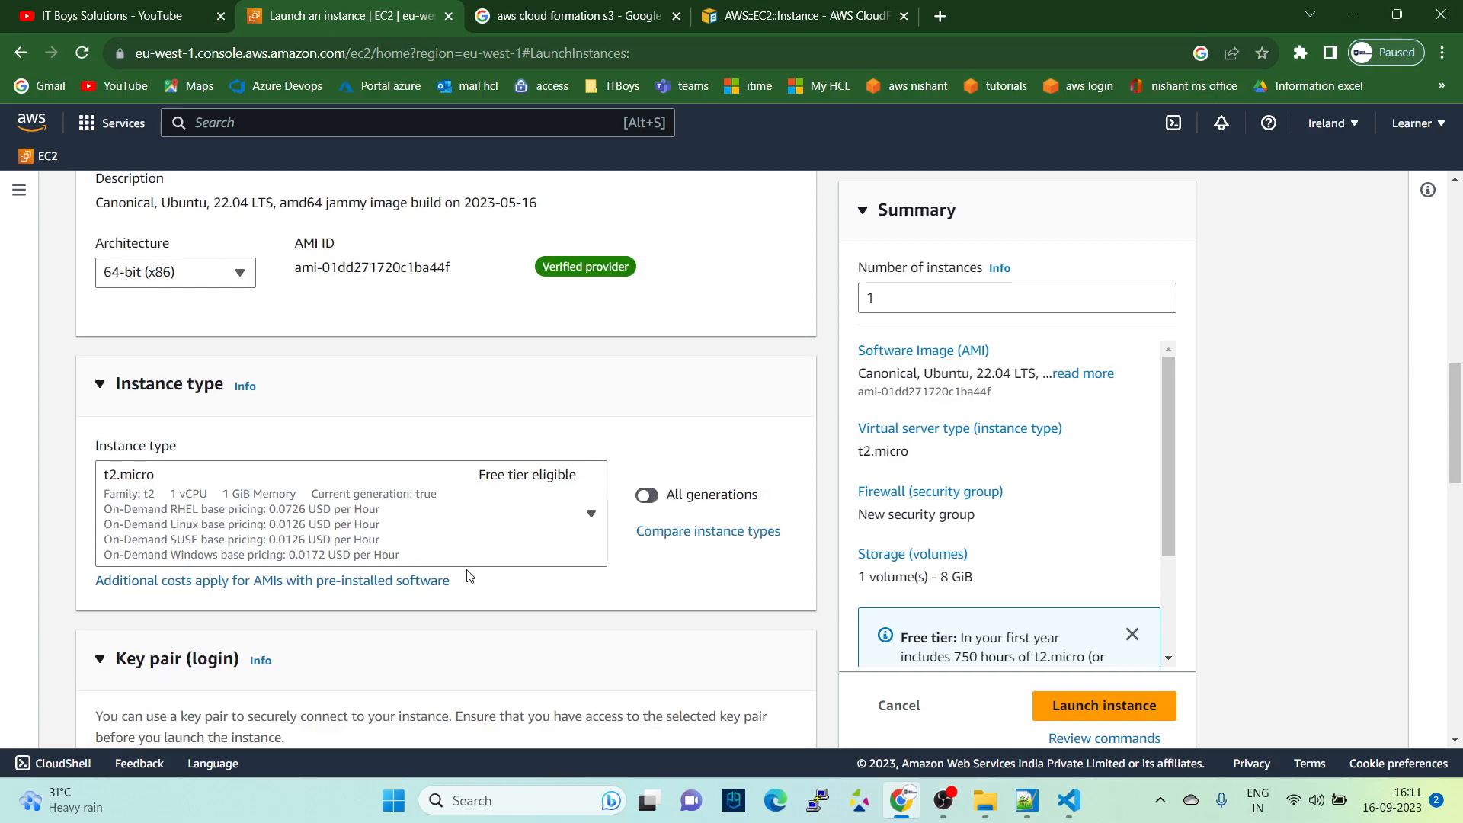
left_click_drag(293, 268, 469, 290)
key("ctrl+c")
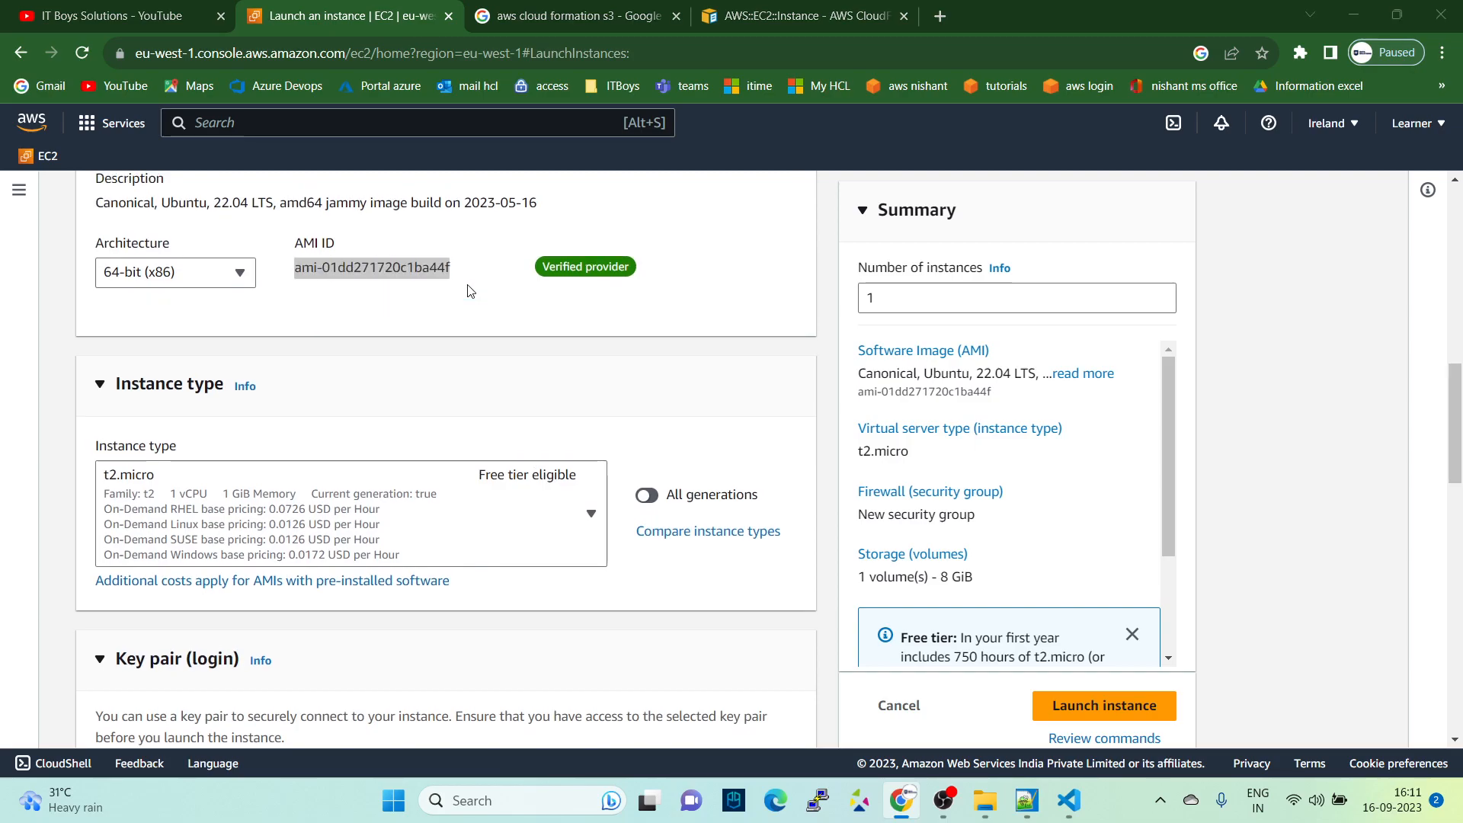
key("alt+Tab")
key("ctrl+v")
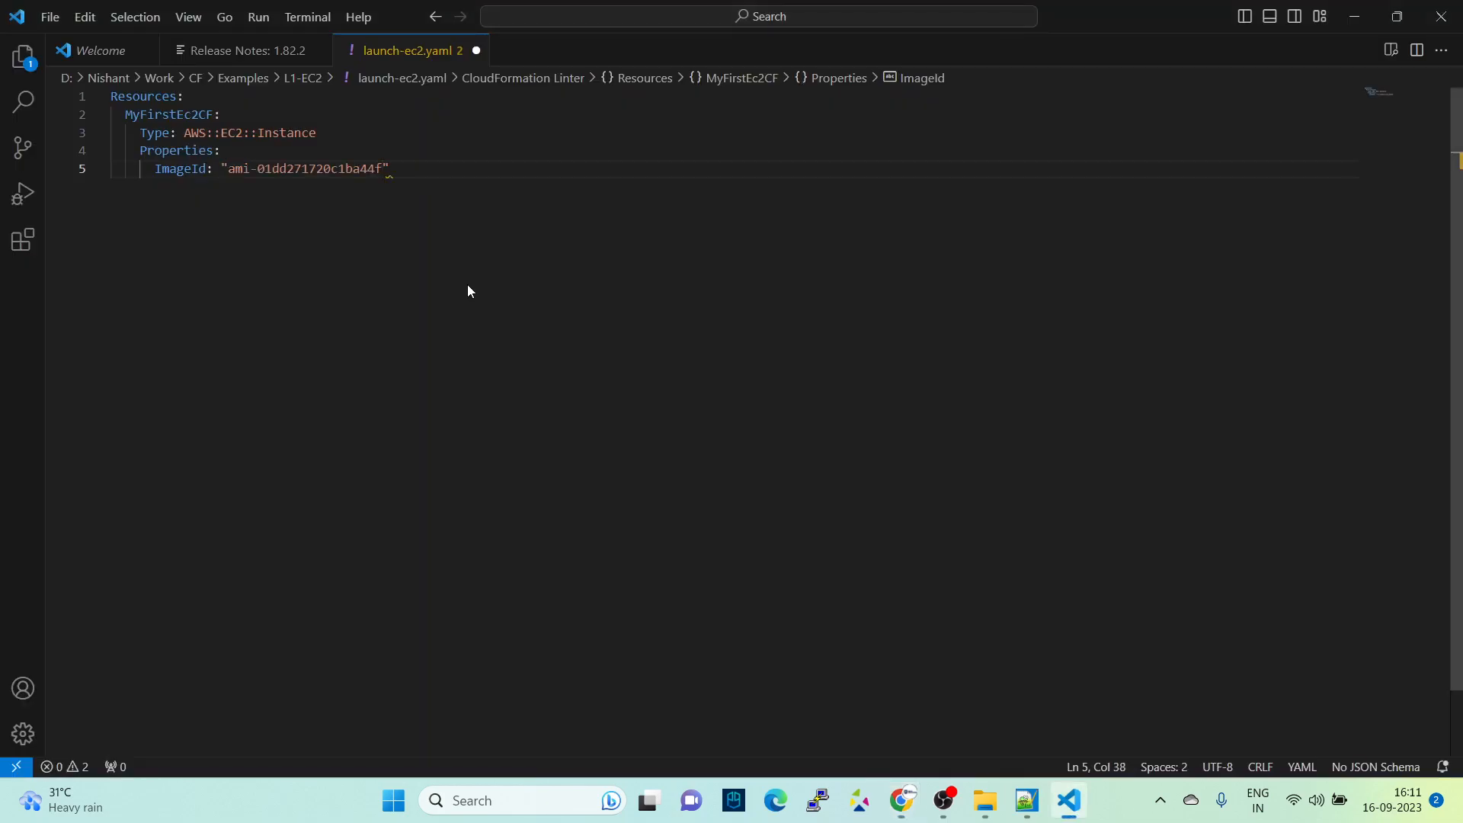
- Add a line below ImageId, switch to the AWS::EC2::Instance documentation in the browser and search it for "instance" to locate the InstanceType property
key("Return")
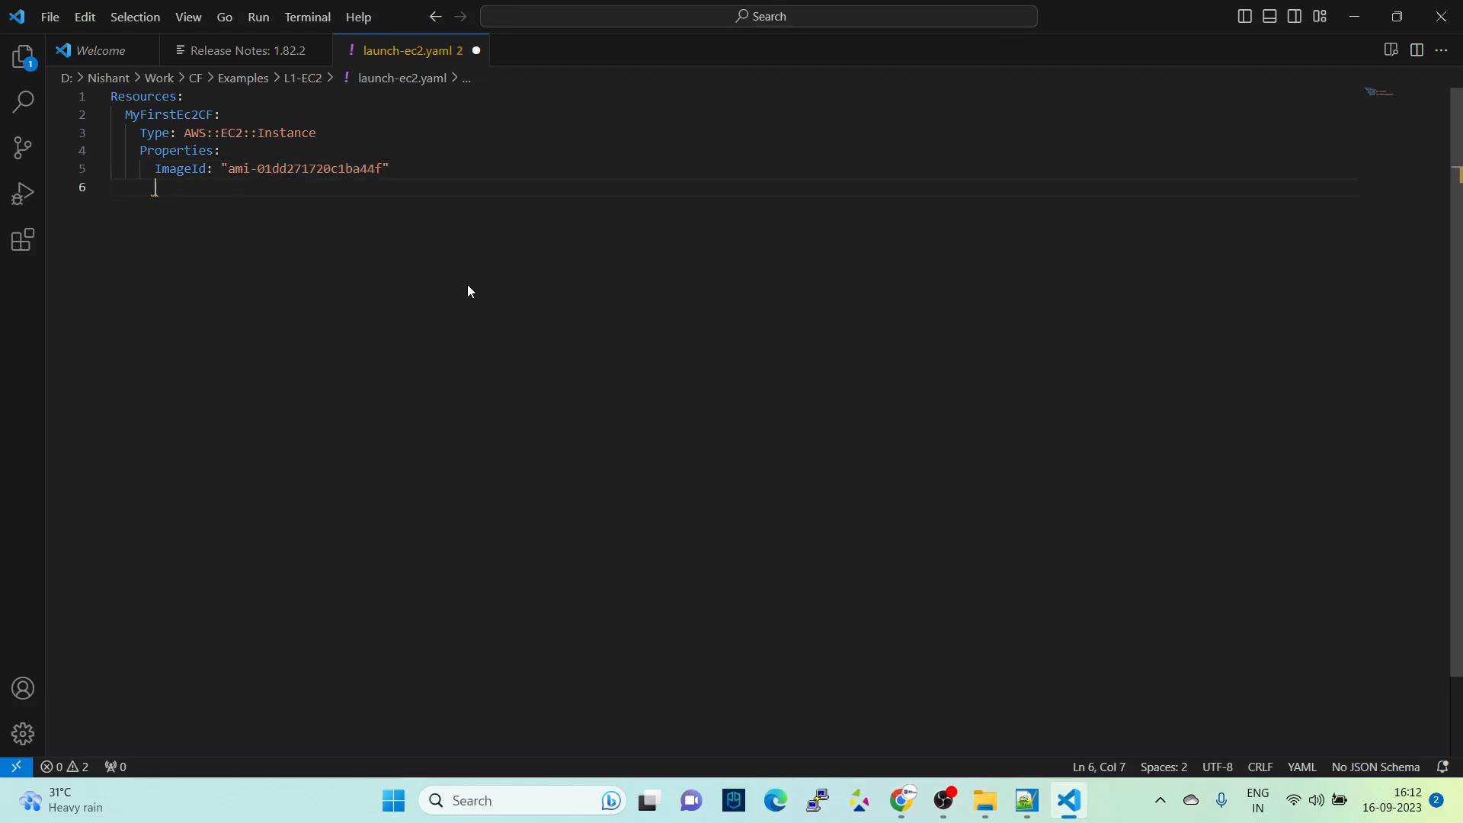
key("alt+Tab")
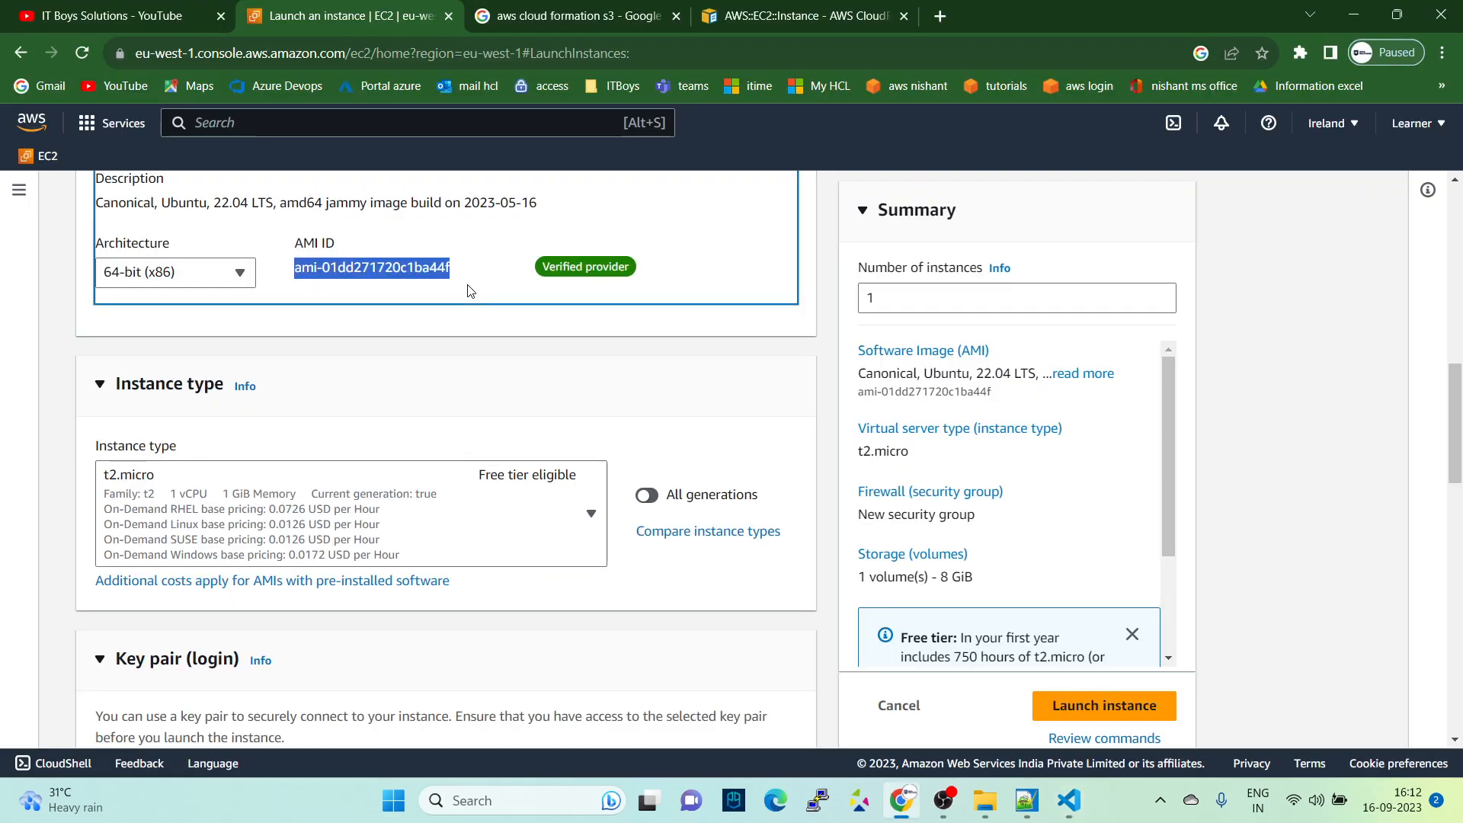
key("alt+Tab")
key("alt+Tab")
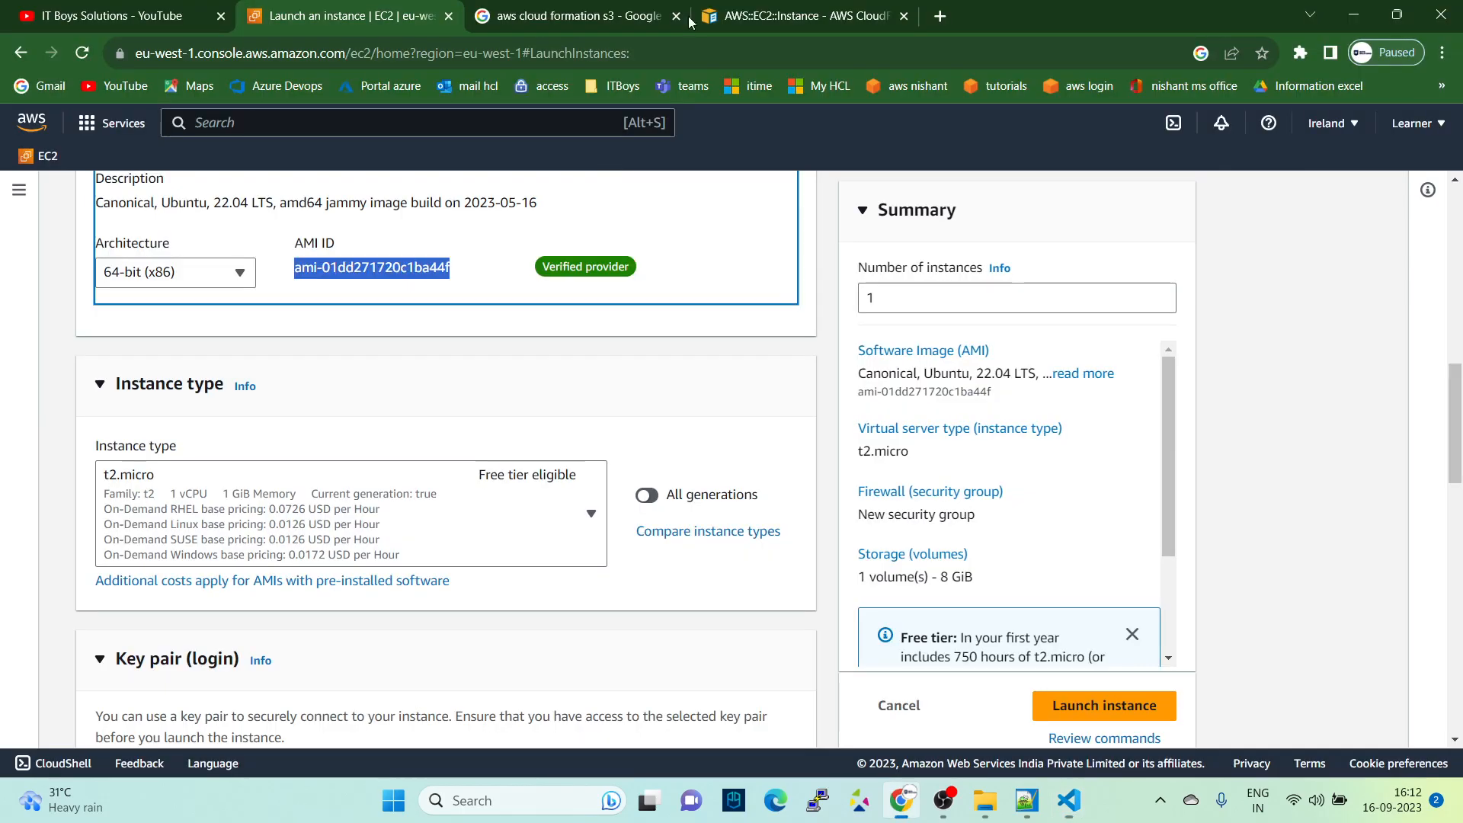
left_click(769, 23)
scroll(501, 522, "down", 3)
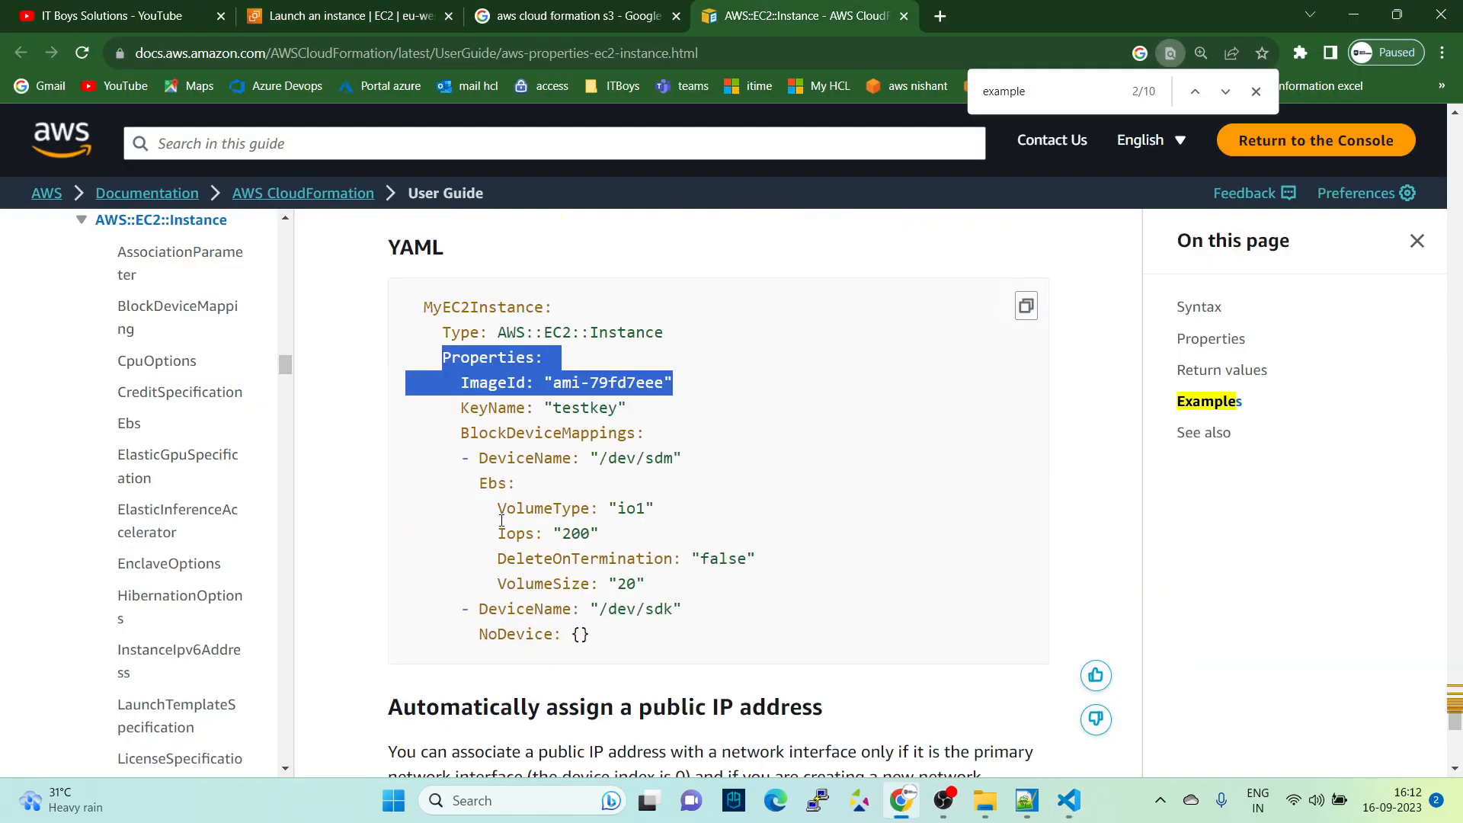
key("ctrl+f")
type("ins")
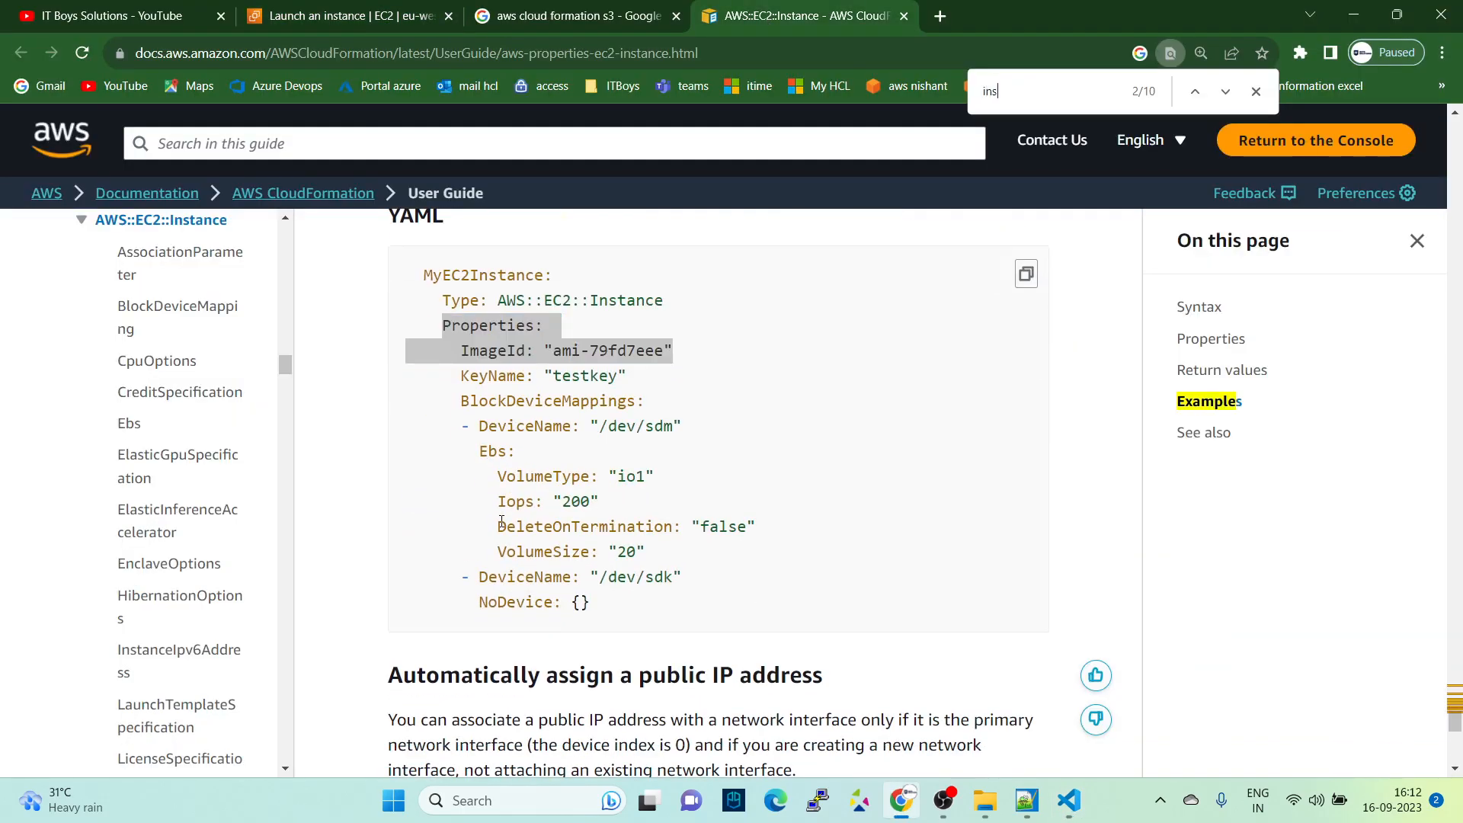
type("tancetu")
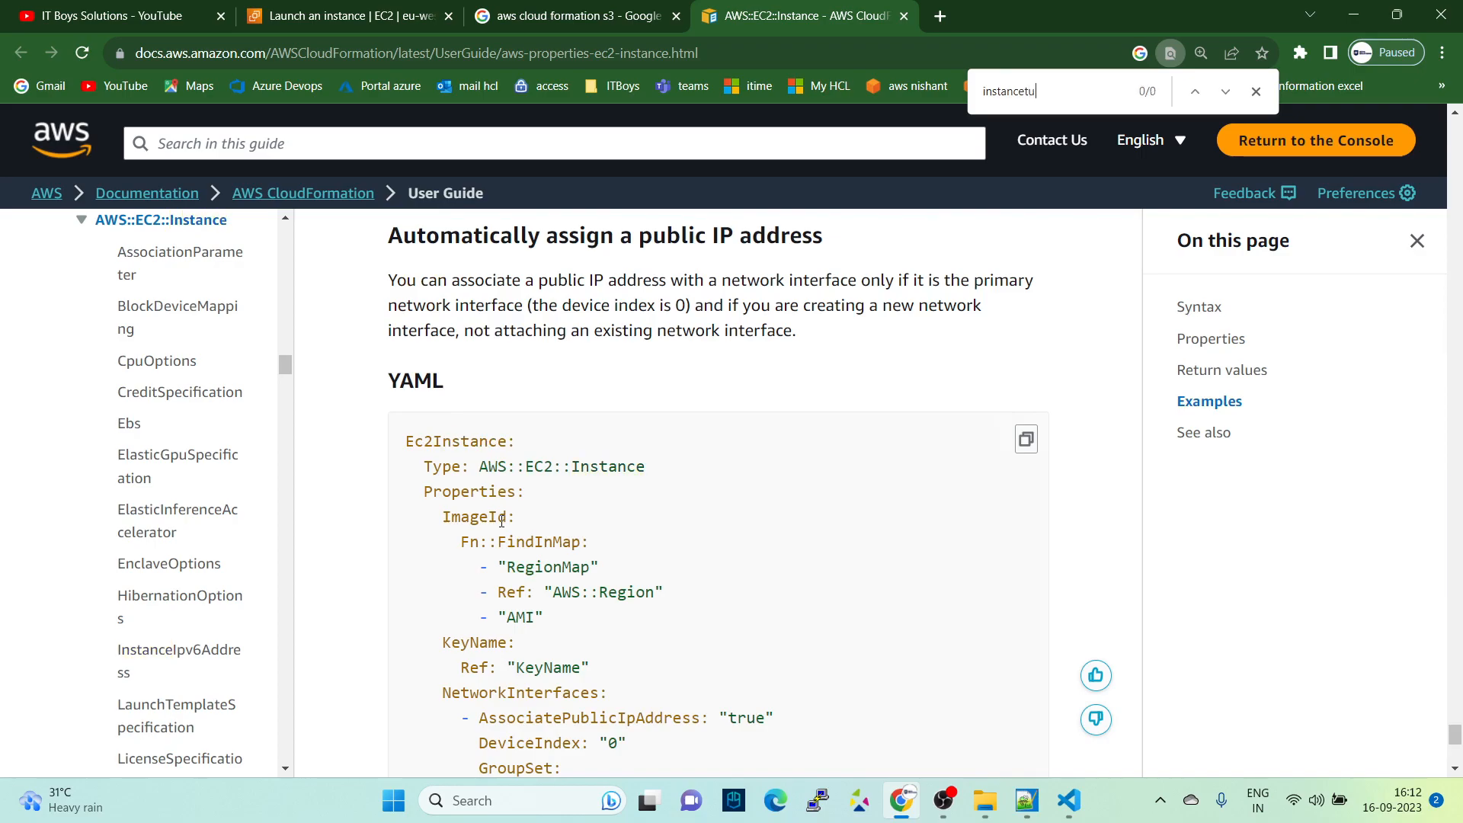
key("BackSpace")
key("BackSpace")
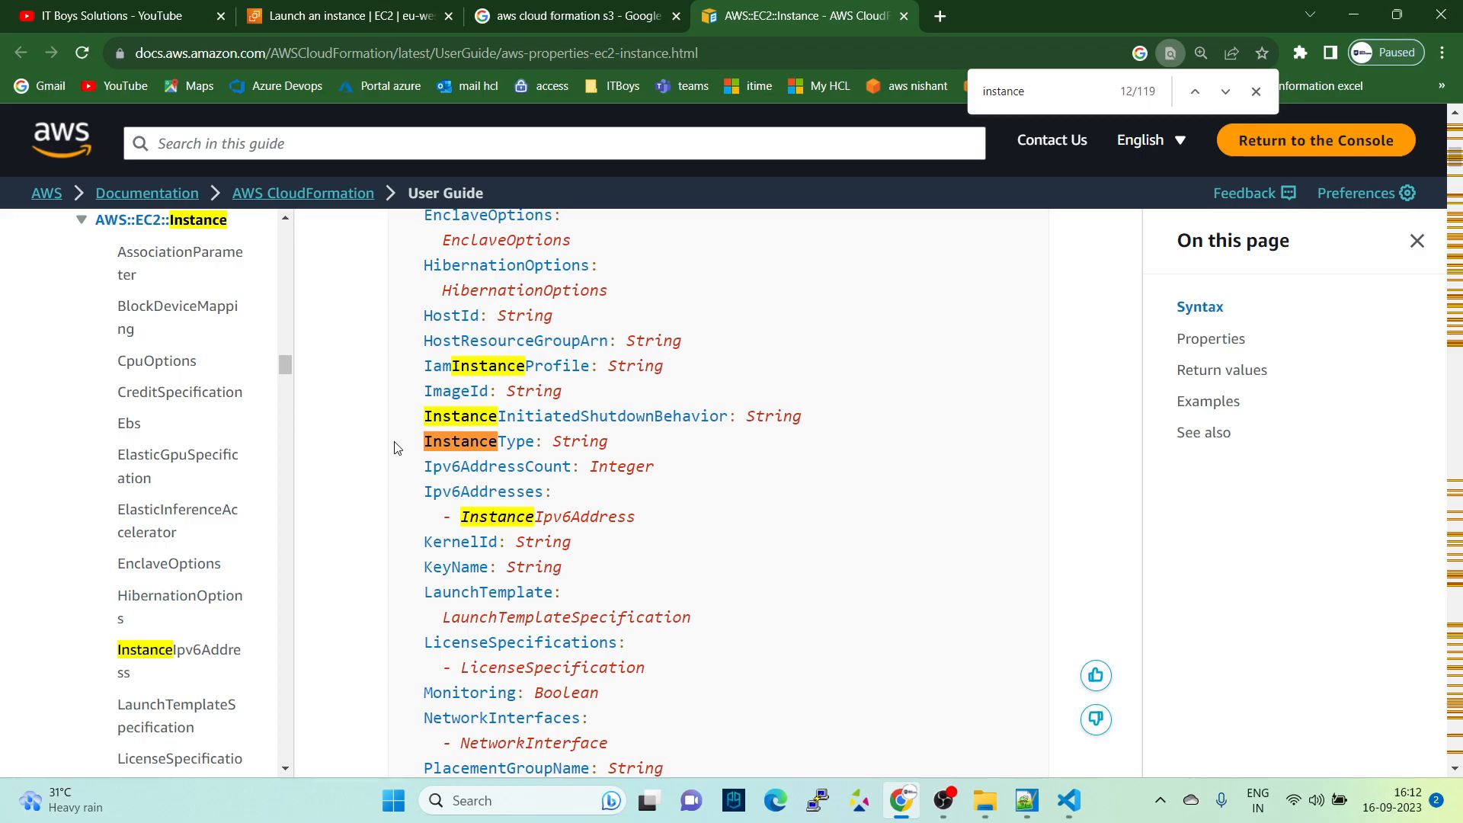
- Copy the InstanceType property name from the documentation syntax and paste it below ImageId in launch-ec2.yaml, aligned with ImageId
left_click_drag(410, 445, 536, 442)
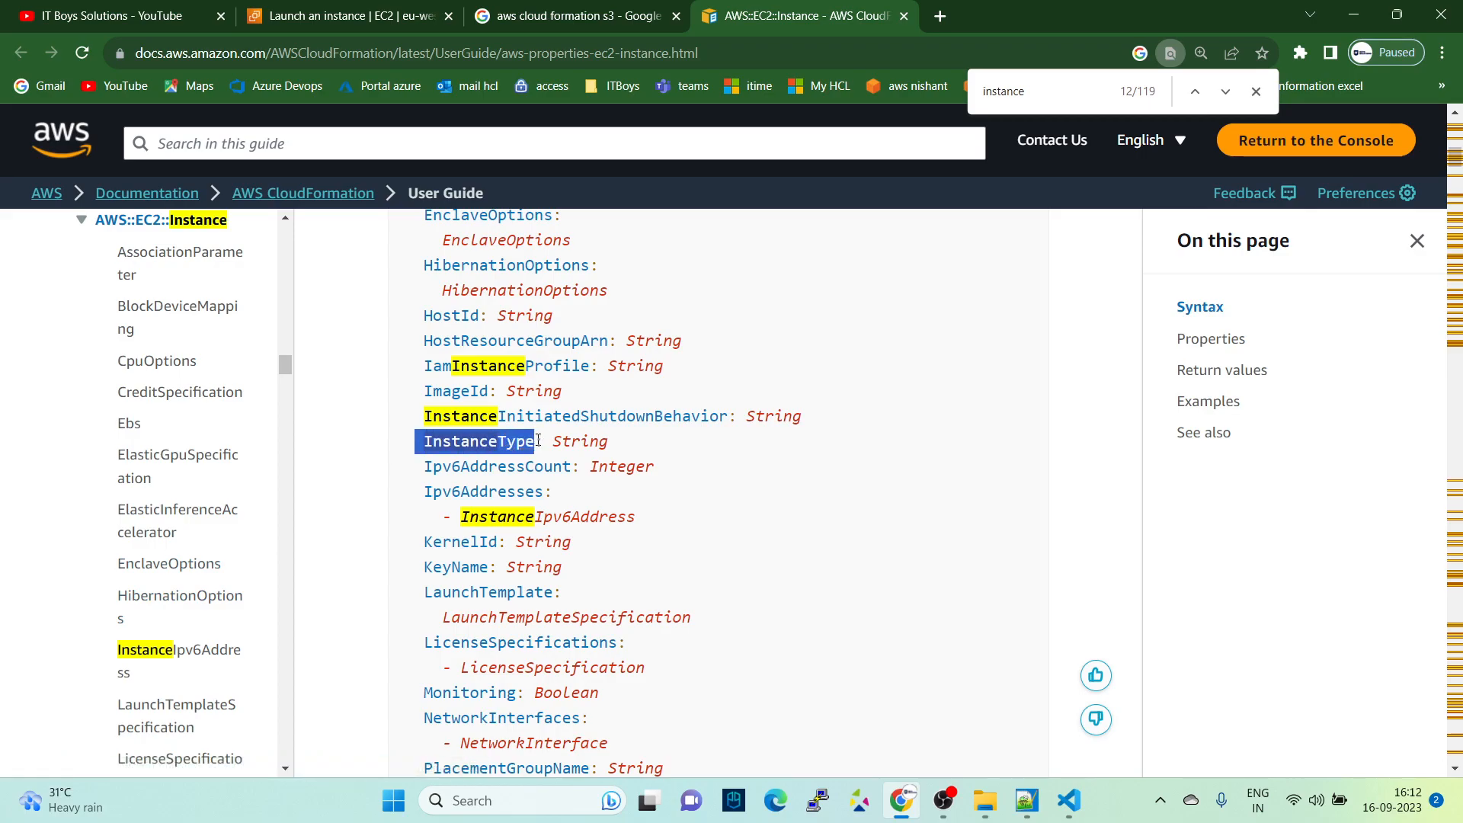
key("alt+Tab")
key("ctrl+v")
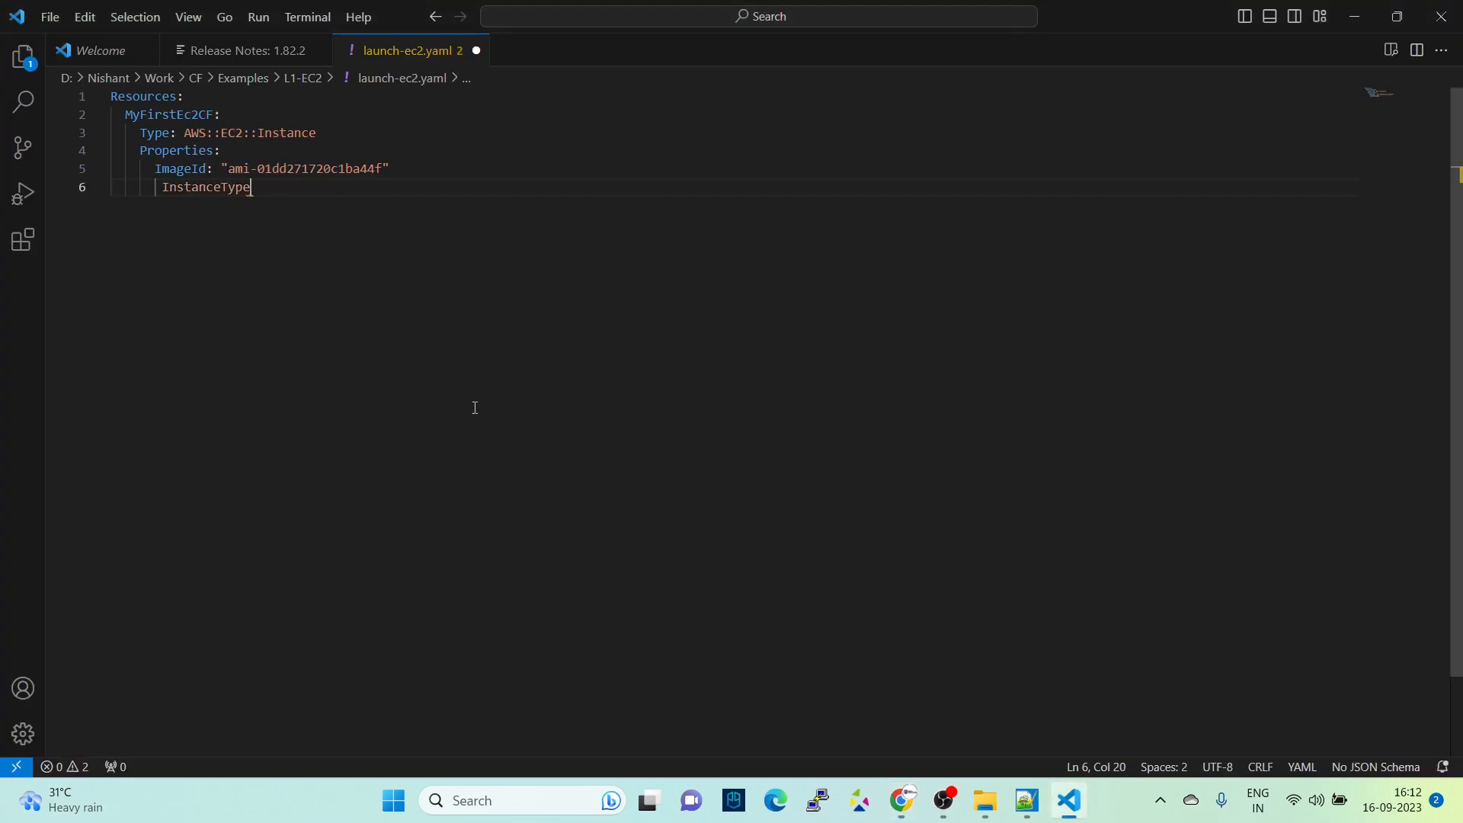
key("Left")
key("Left")
key("Left")
key("Left")
key("Left")
key("Left")
key("Left")
key("Left")
key("Left")
key("Left")
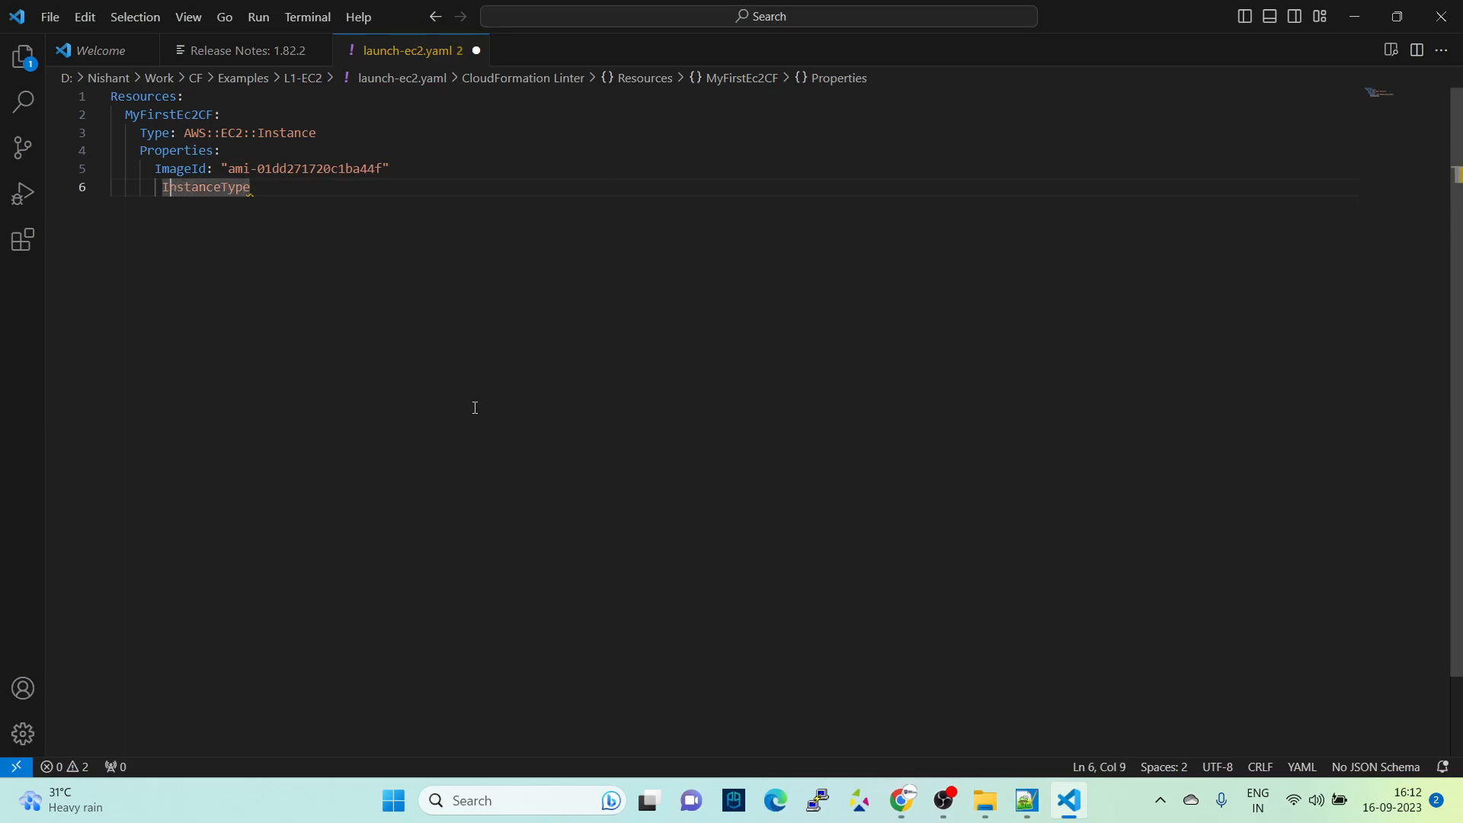
key("BackSpace")
- Set InstanceType to t2.micro as a YAML key-value pair and start a new line below it
key("End")
type(": ")
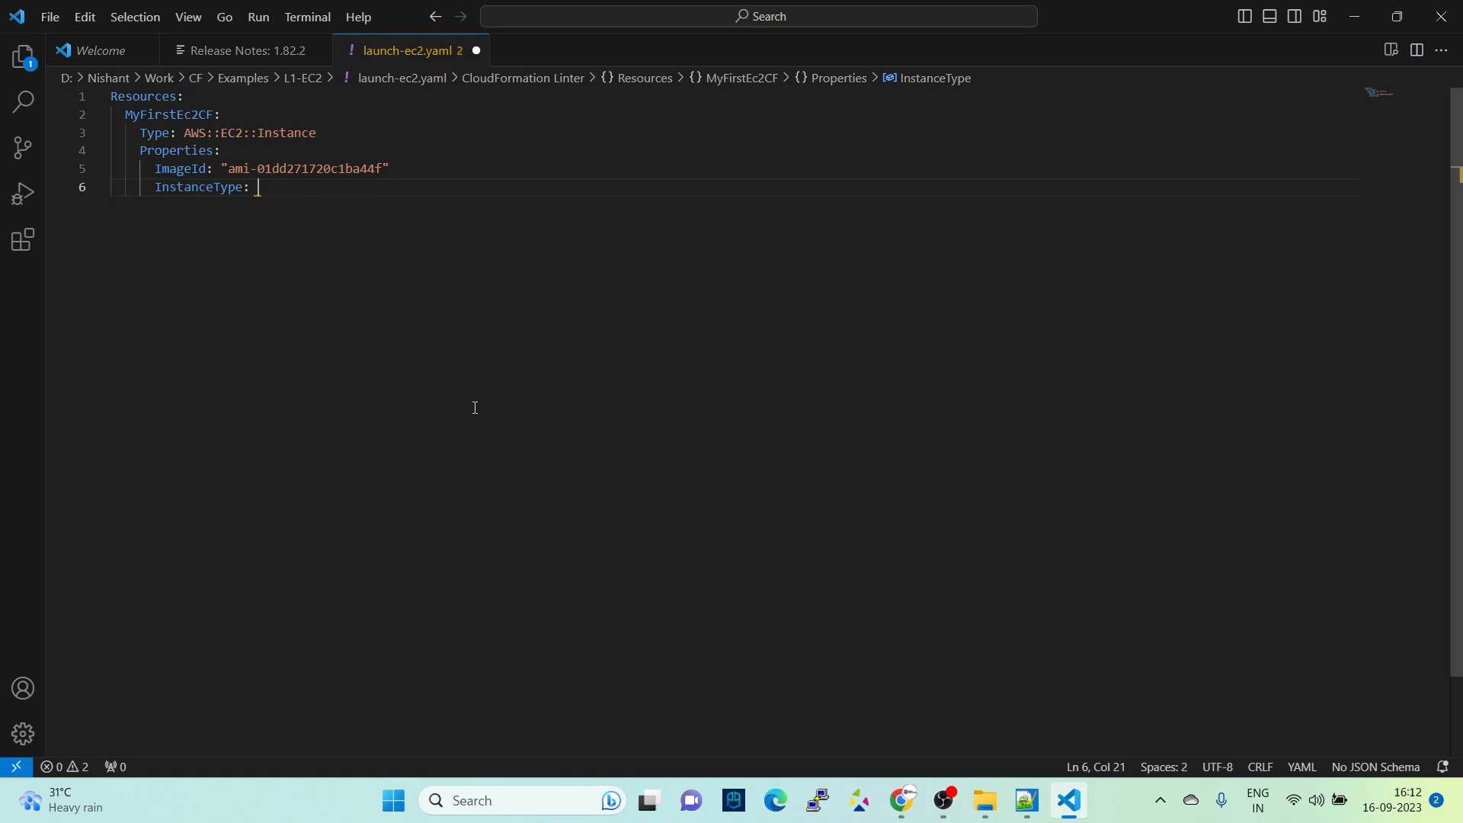
type("t2.micro")
key("Return")
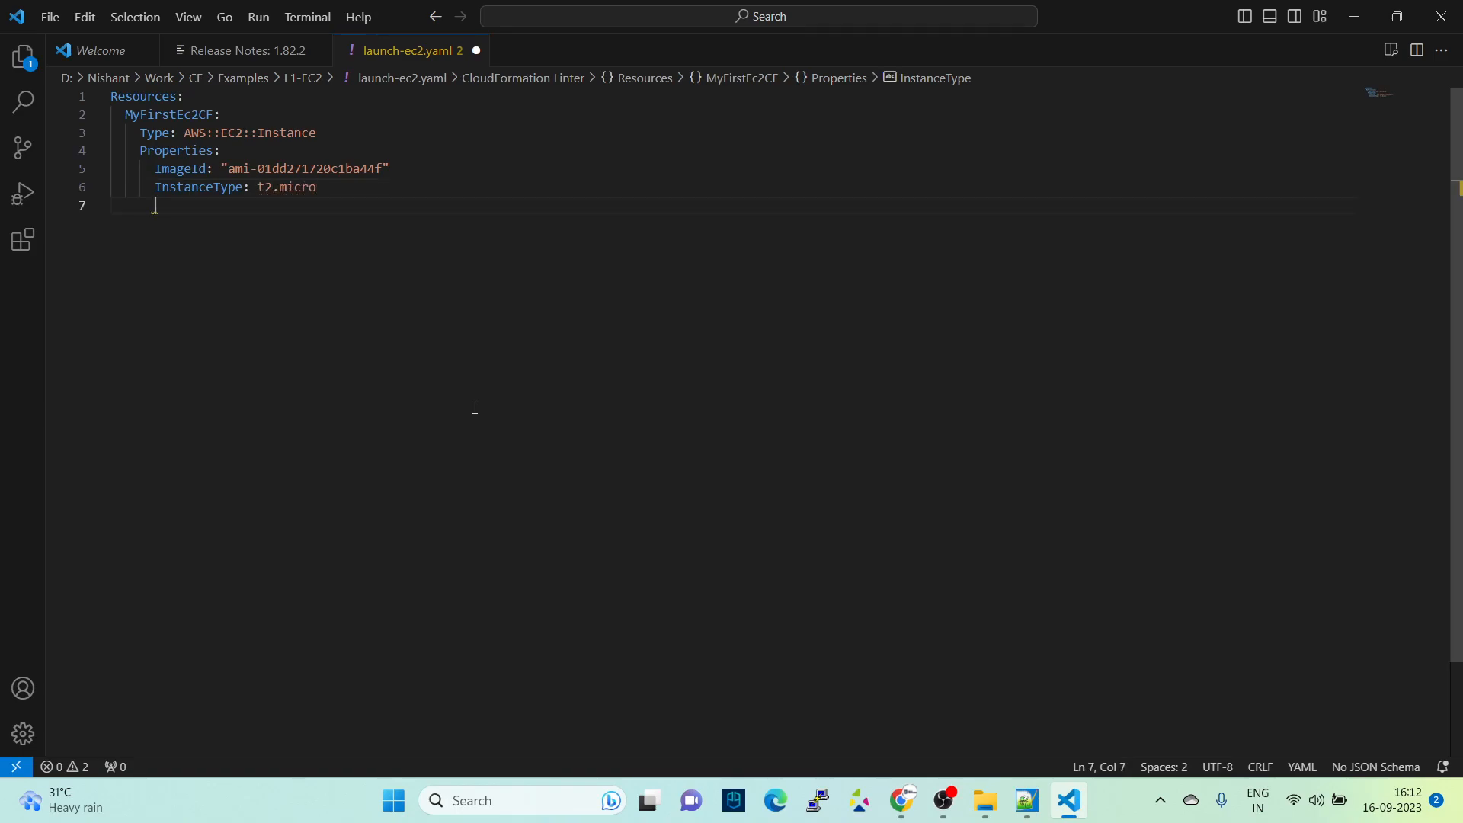
- Switch back to the browser documentation, search it for "zone" and copy the AvailabilityZone property name
key("alt+Tab")
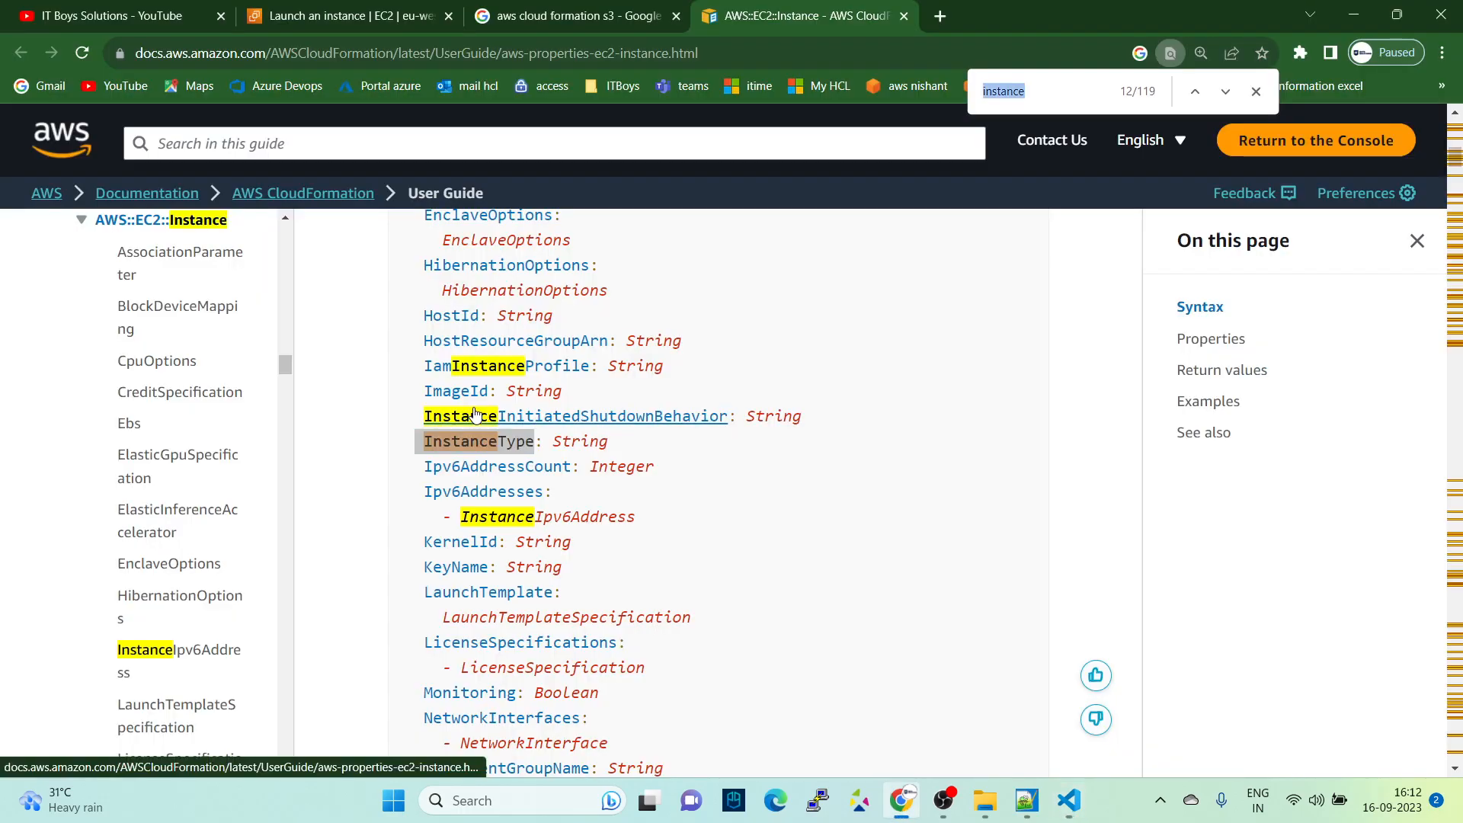
type("zone")
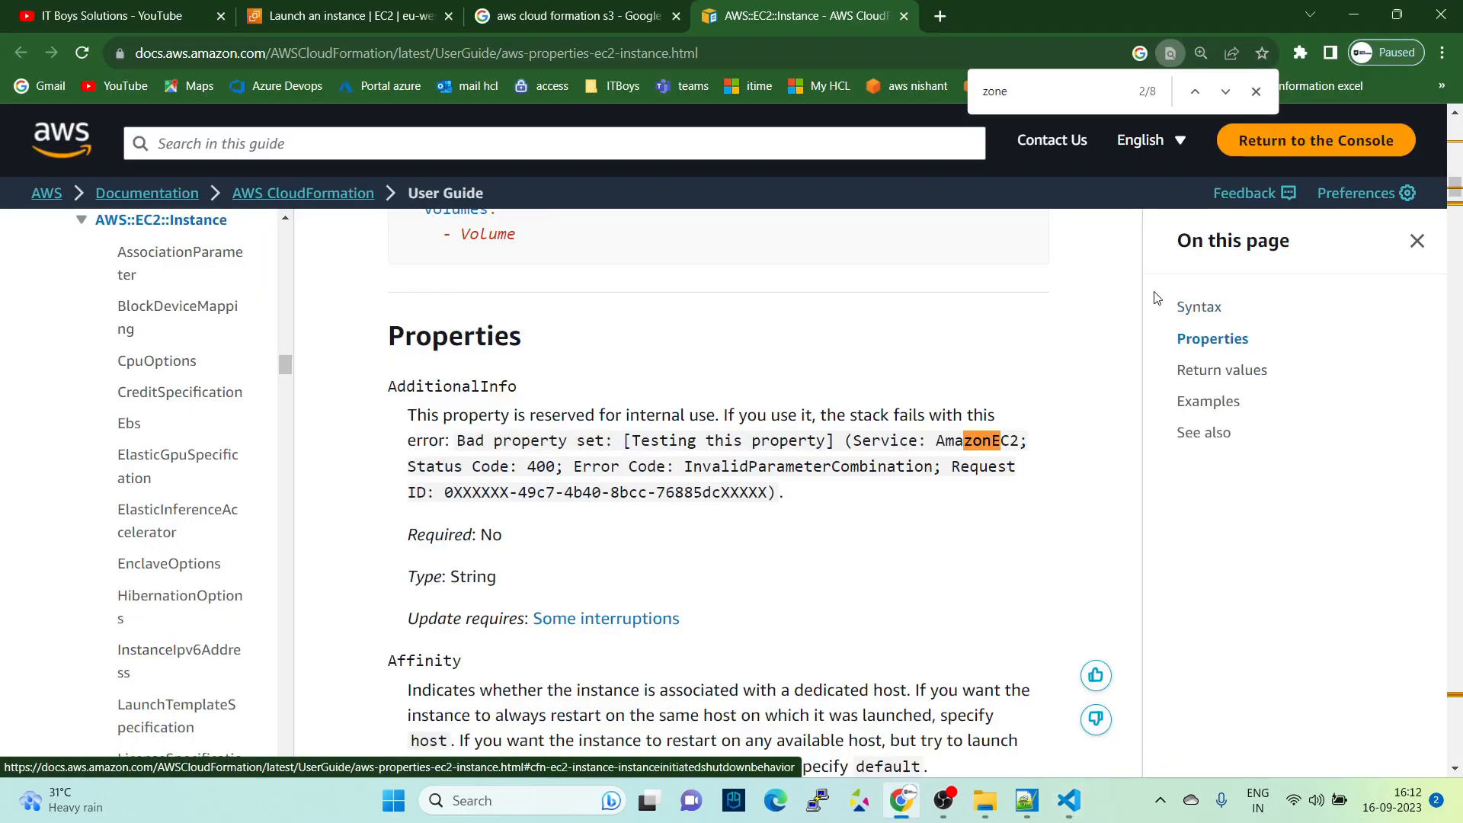
left_click(1226, 91)
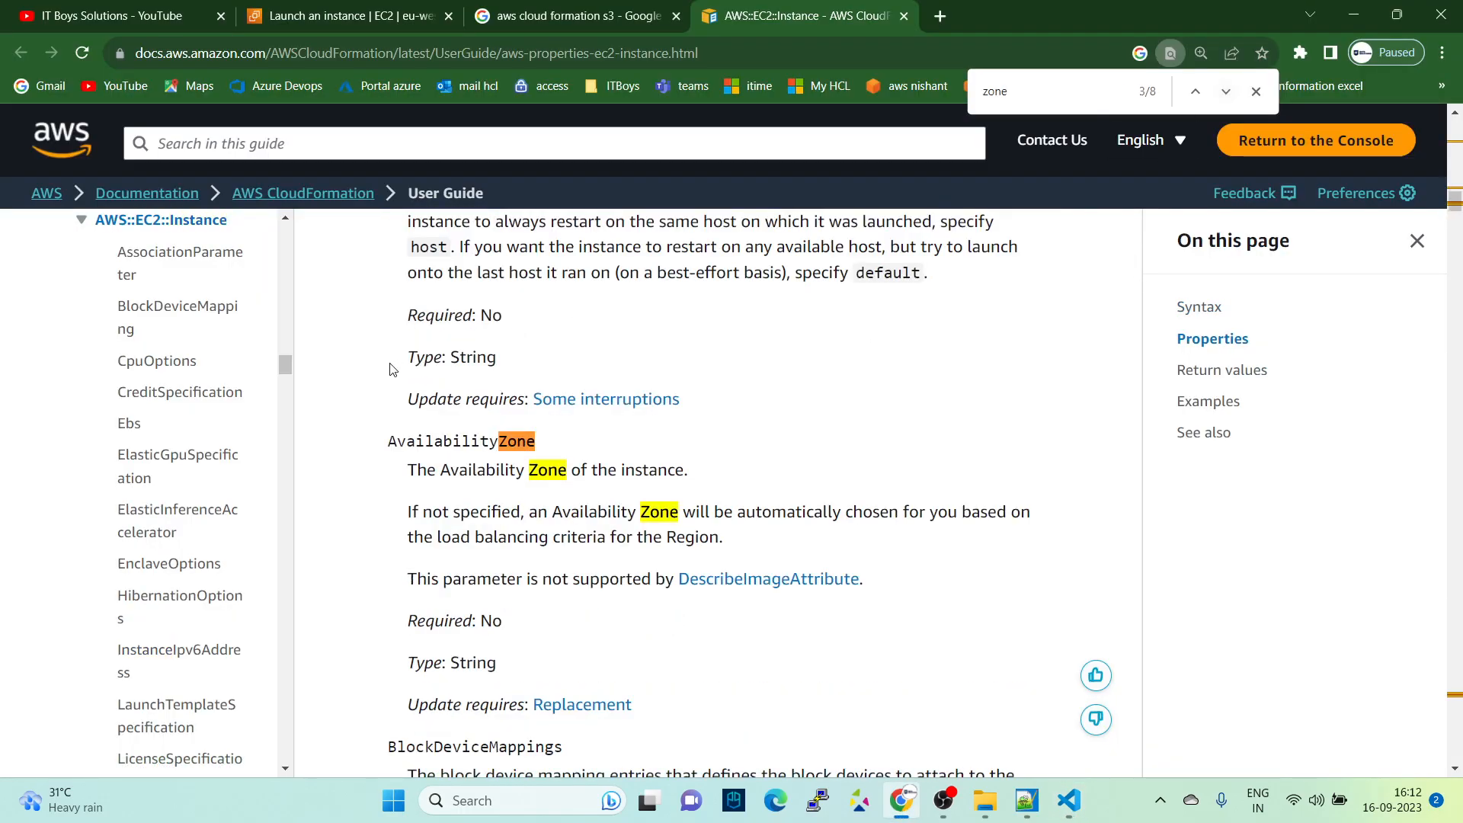
left_click_drag(383, 442, 538, 455)
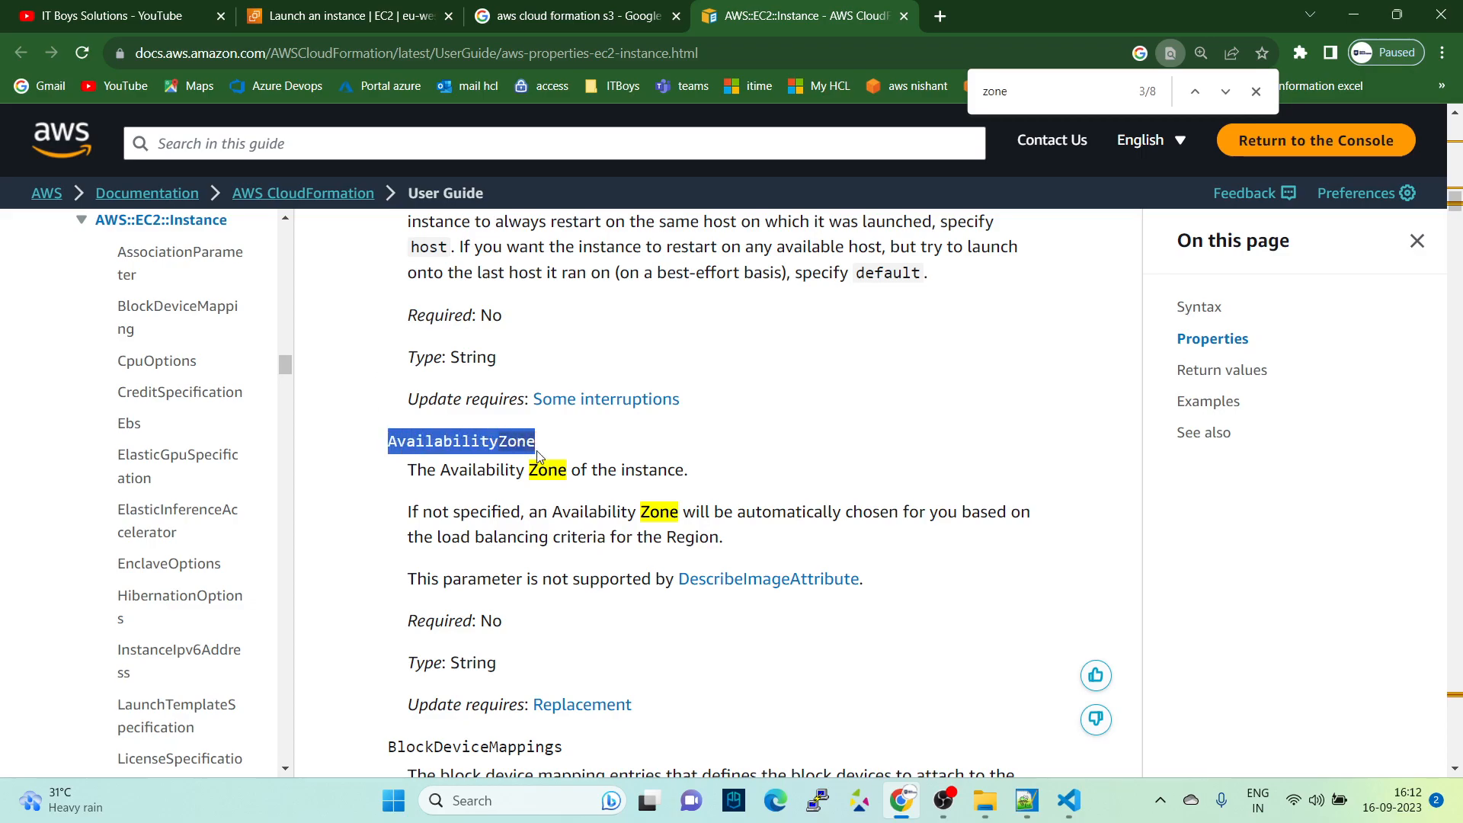
- Paste AvailabilityZone below InstanceType in launch-ec2.yaml, set it to eu-west-1a and save the template
key("alt+Tab")
key("ctrl+v")
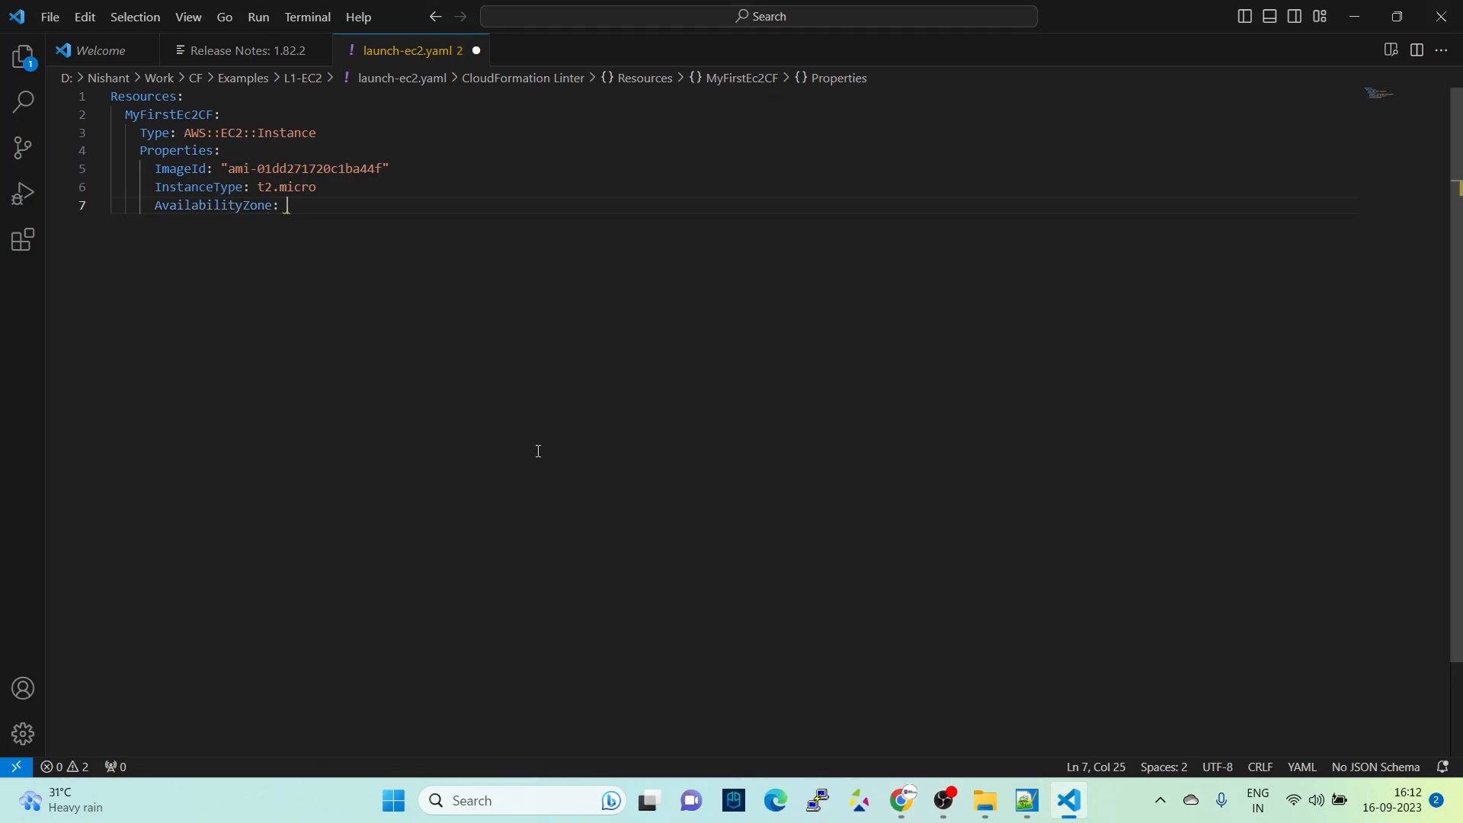
type(": eu-west-1a")
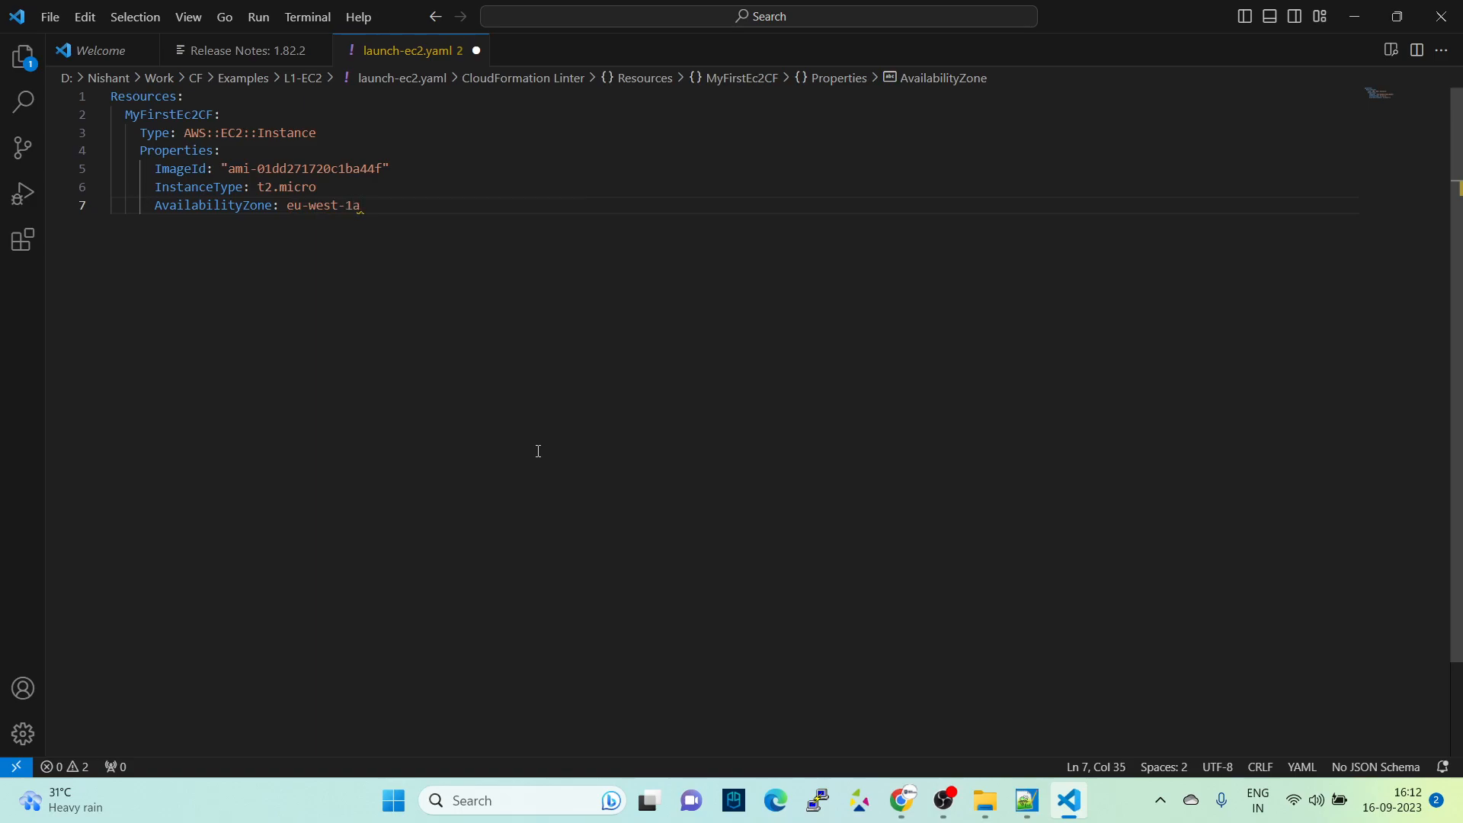
key("ctrl+s")
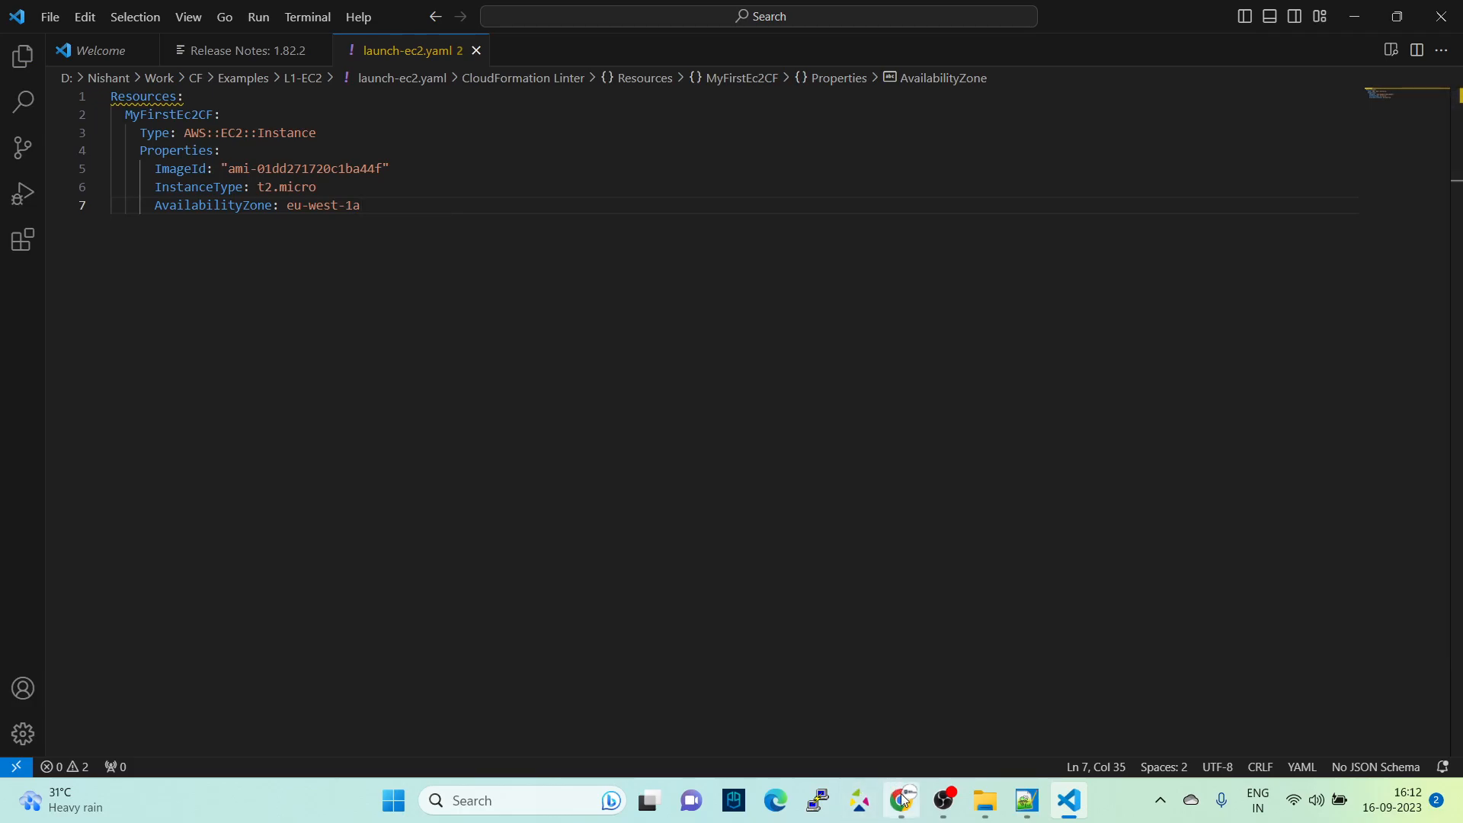
- From the EC2 console in the browser, search for "cloudform", open the CloudFormation service in a separate tab and switch to its Stacks page
left_click(903, 799)
left_click(289, 16)
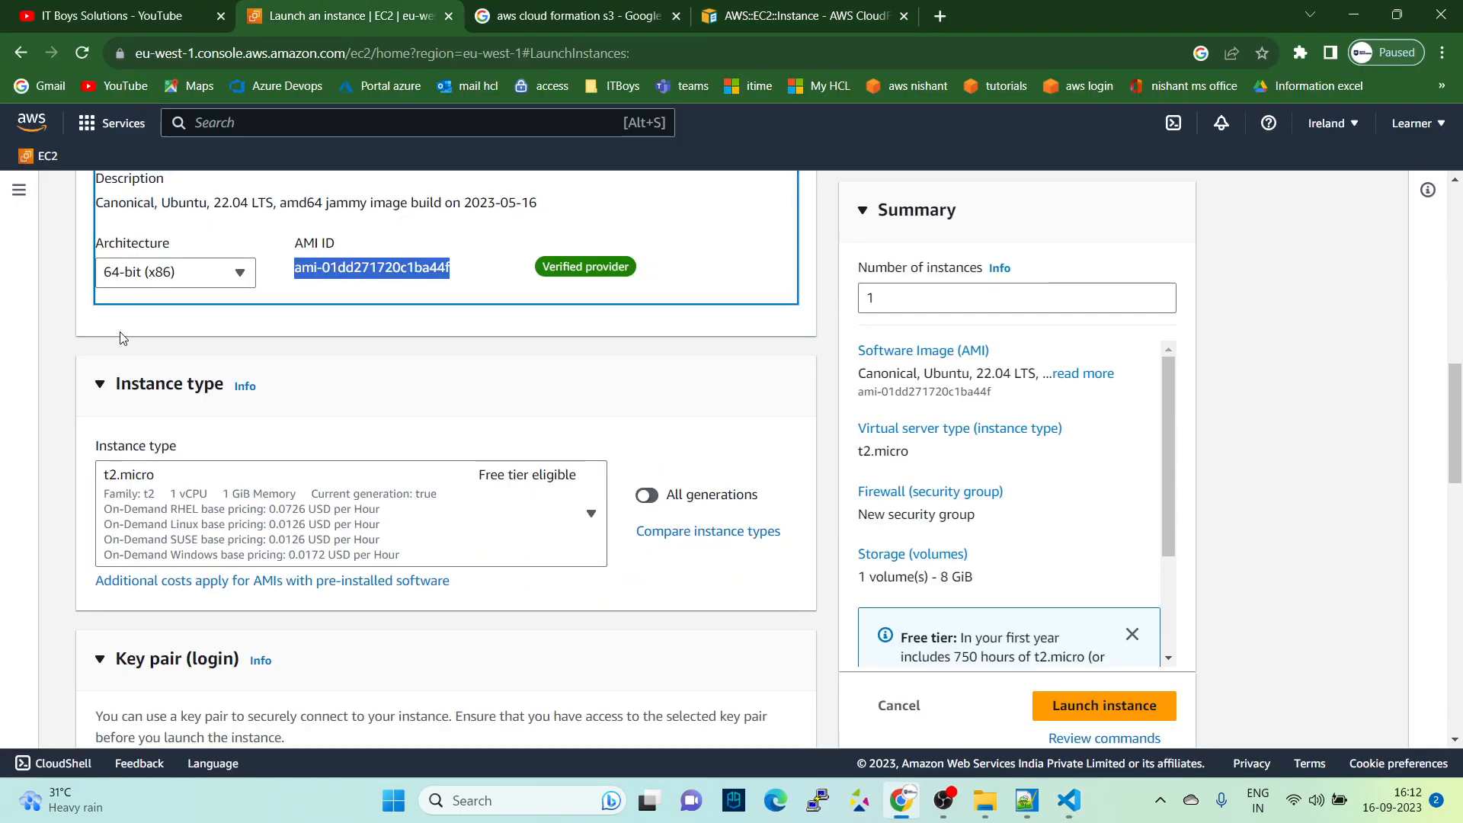
scroll(122, 338, "up", 10)
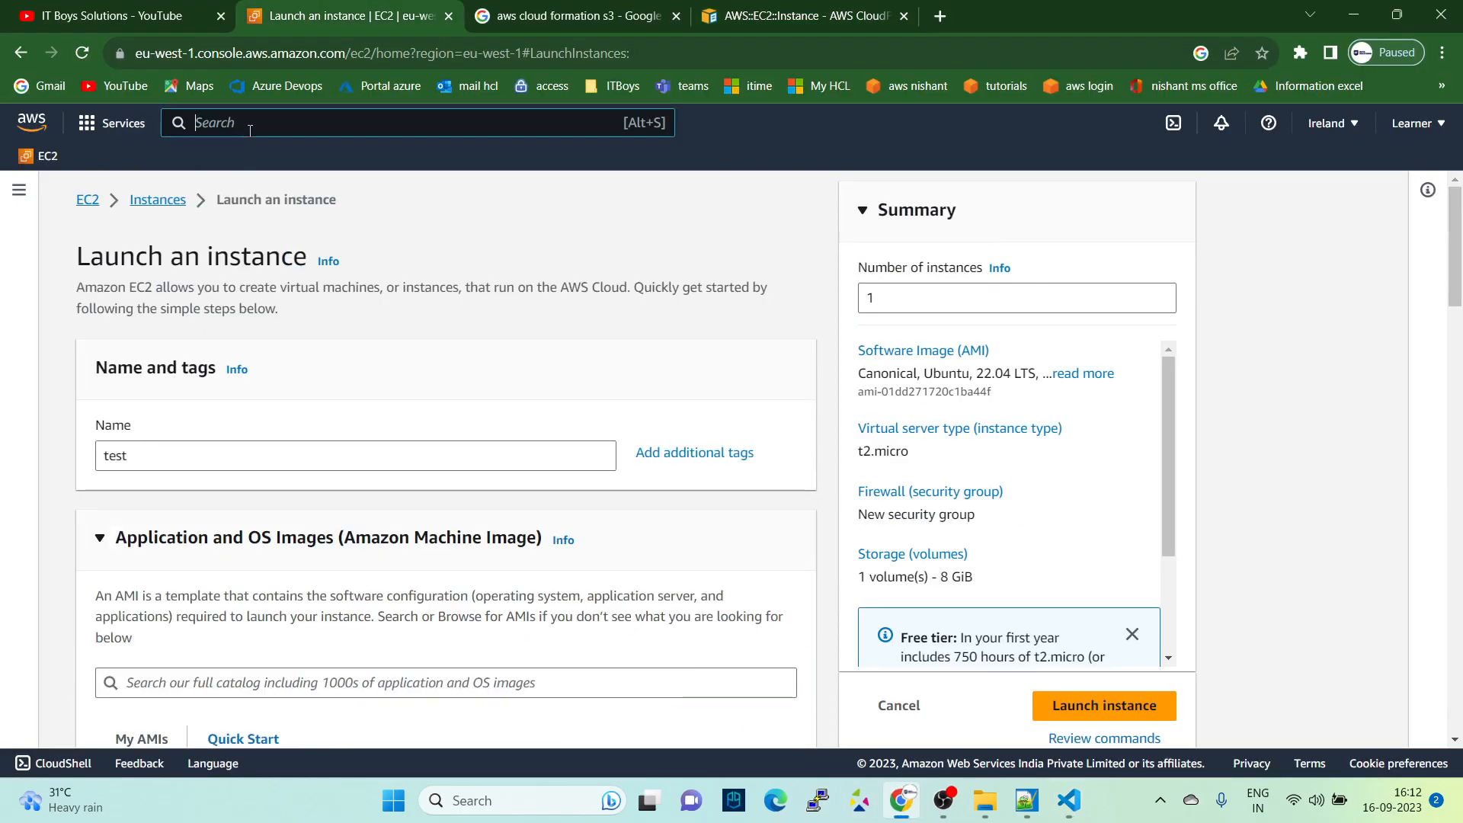
type("cloudform")
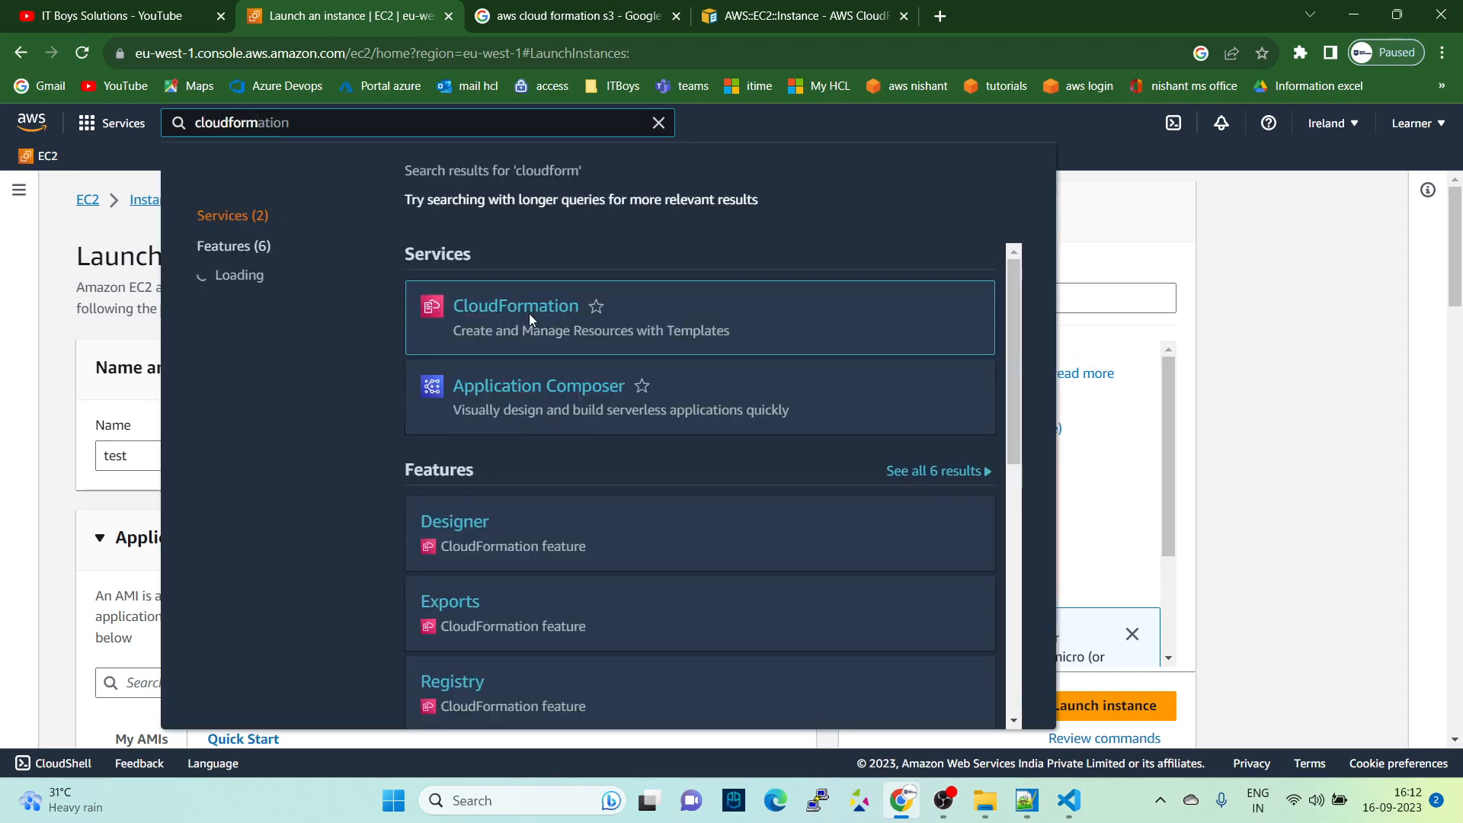
right_click(531, 318)
left_click(573, 331)
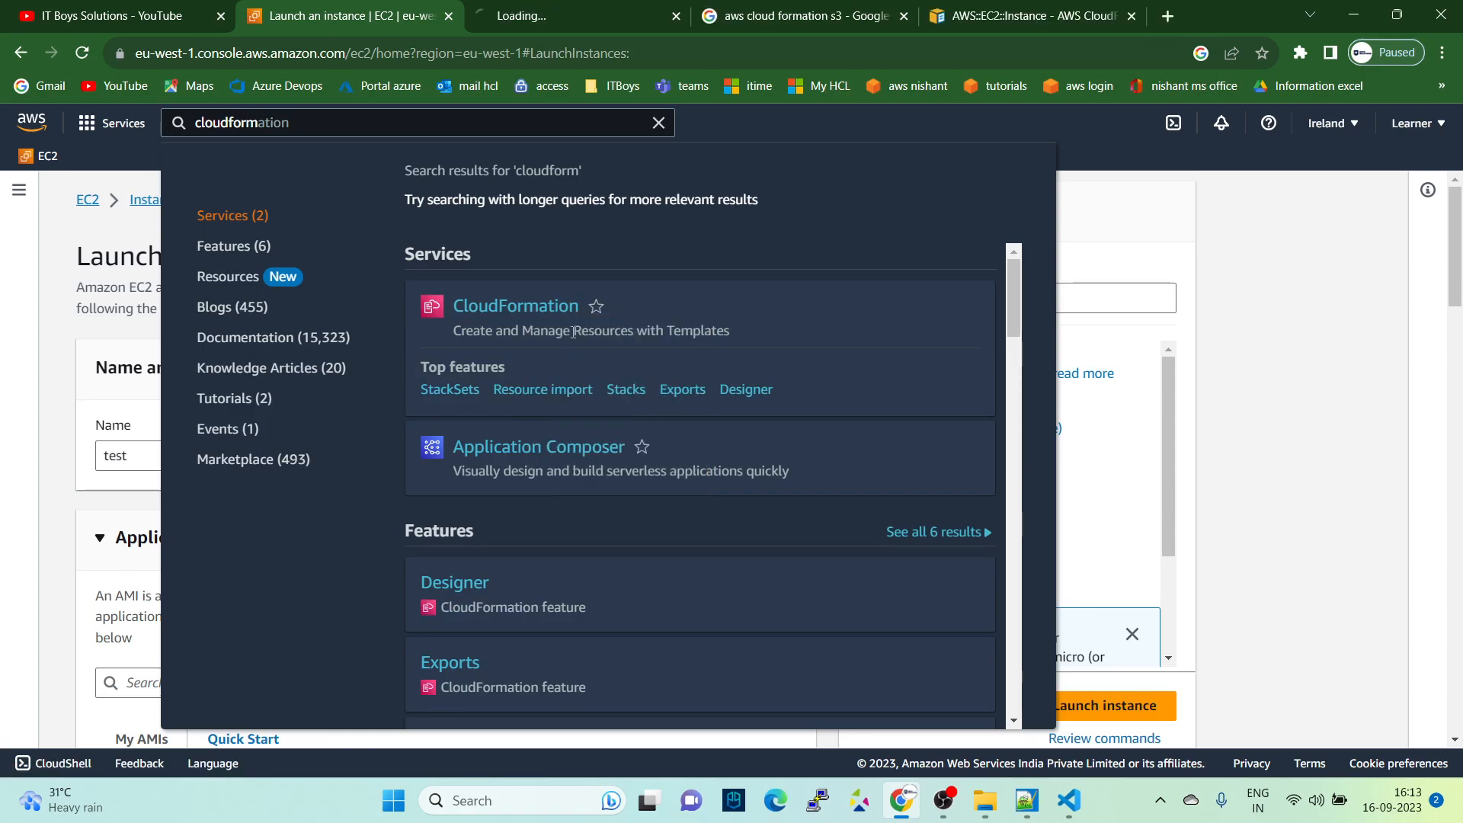
left_click(534, 16)
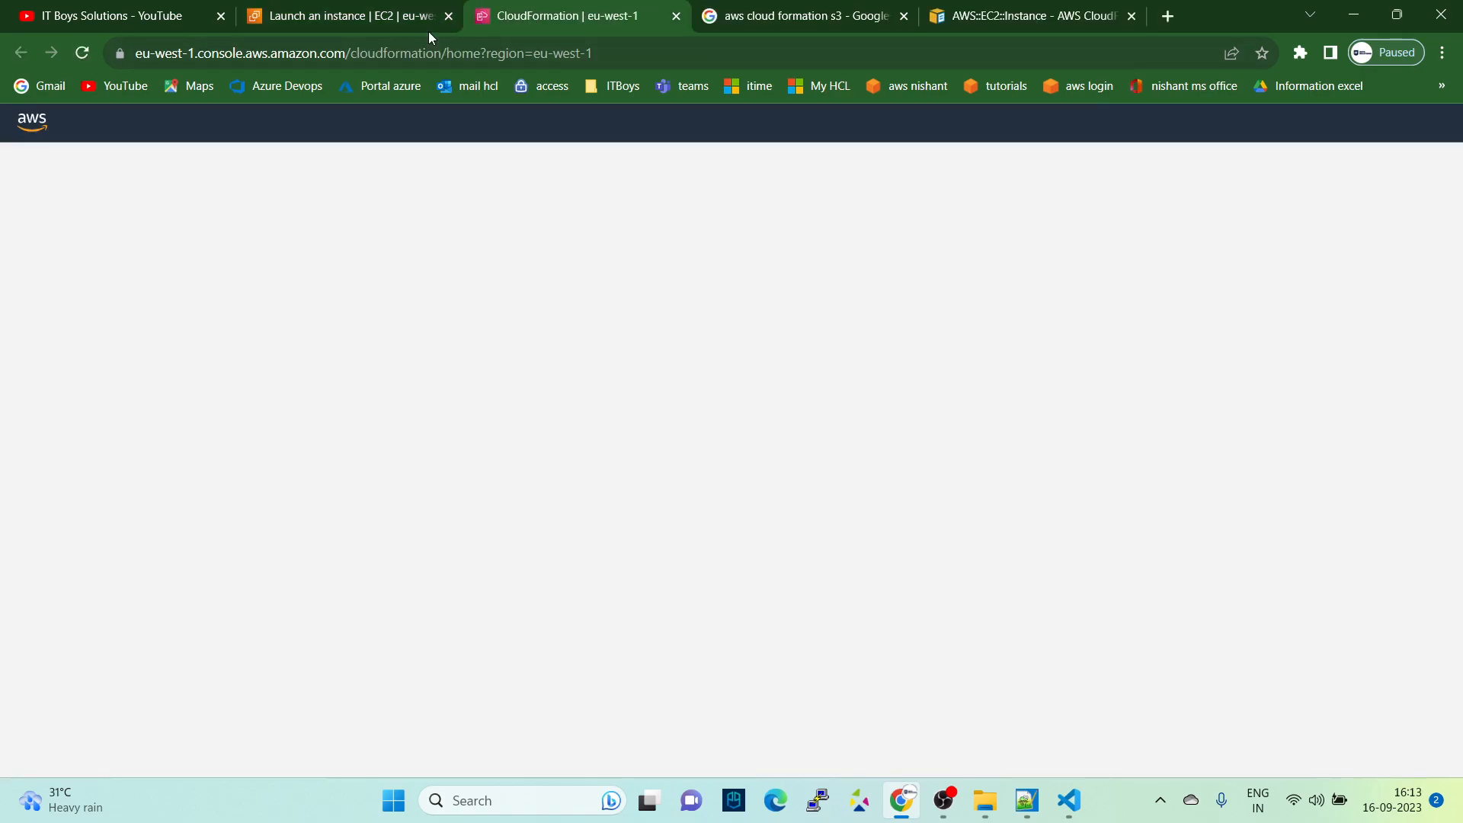
left_click(314, 23)
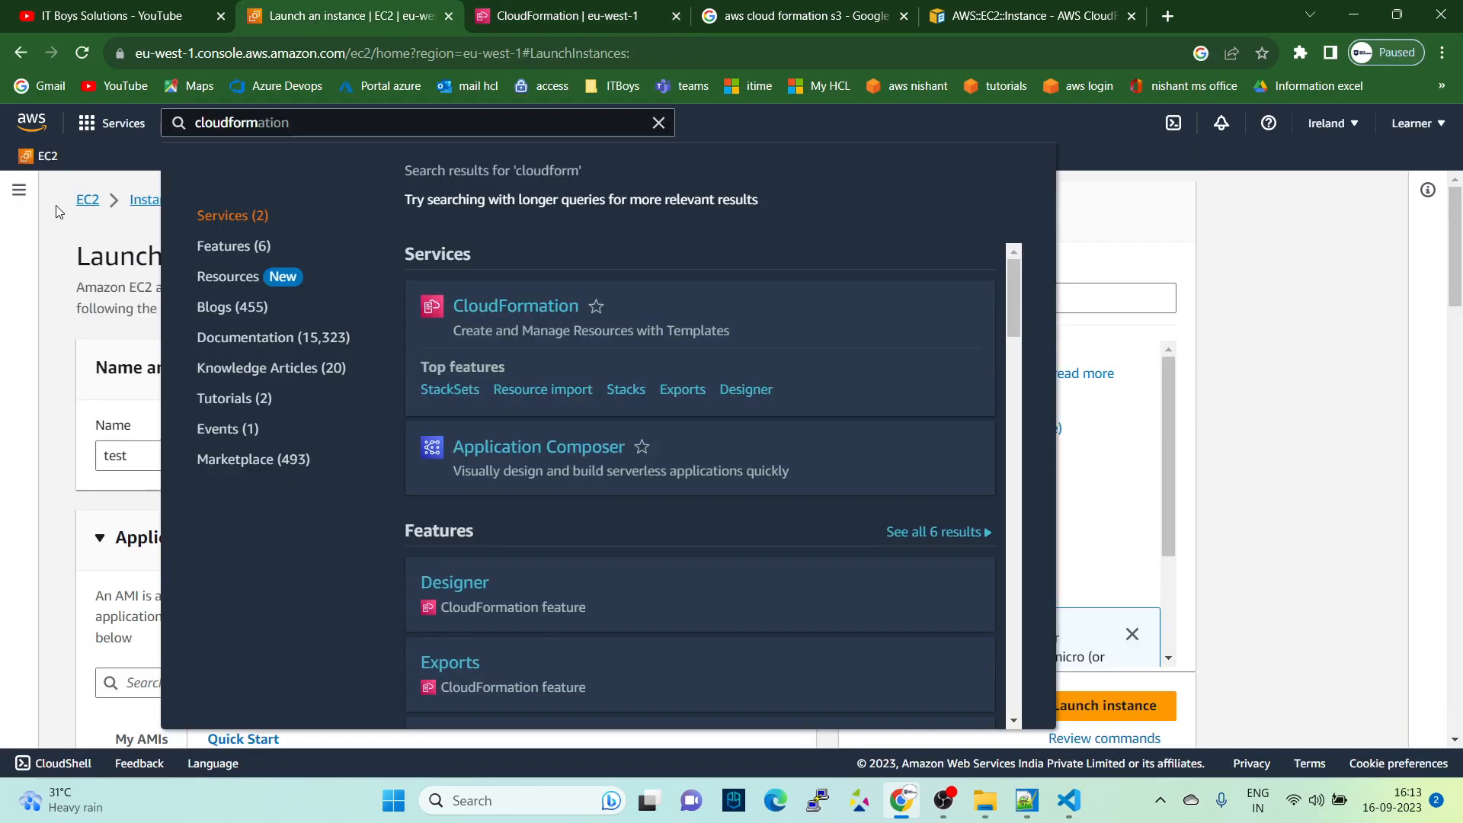
left_click(56, 206)
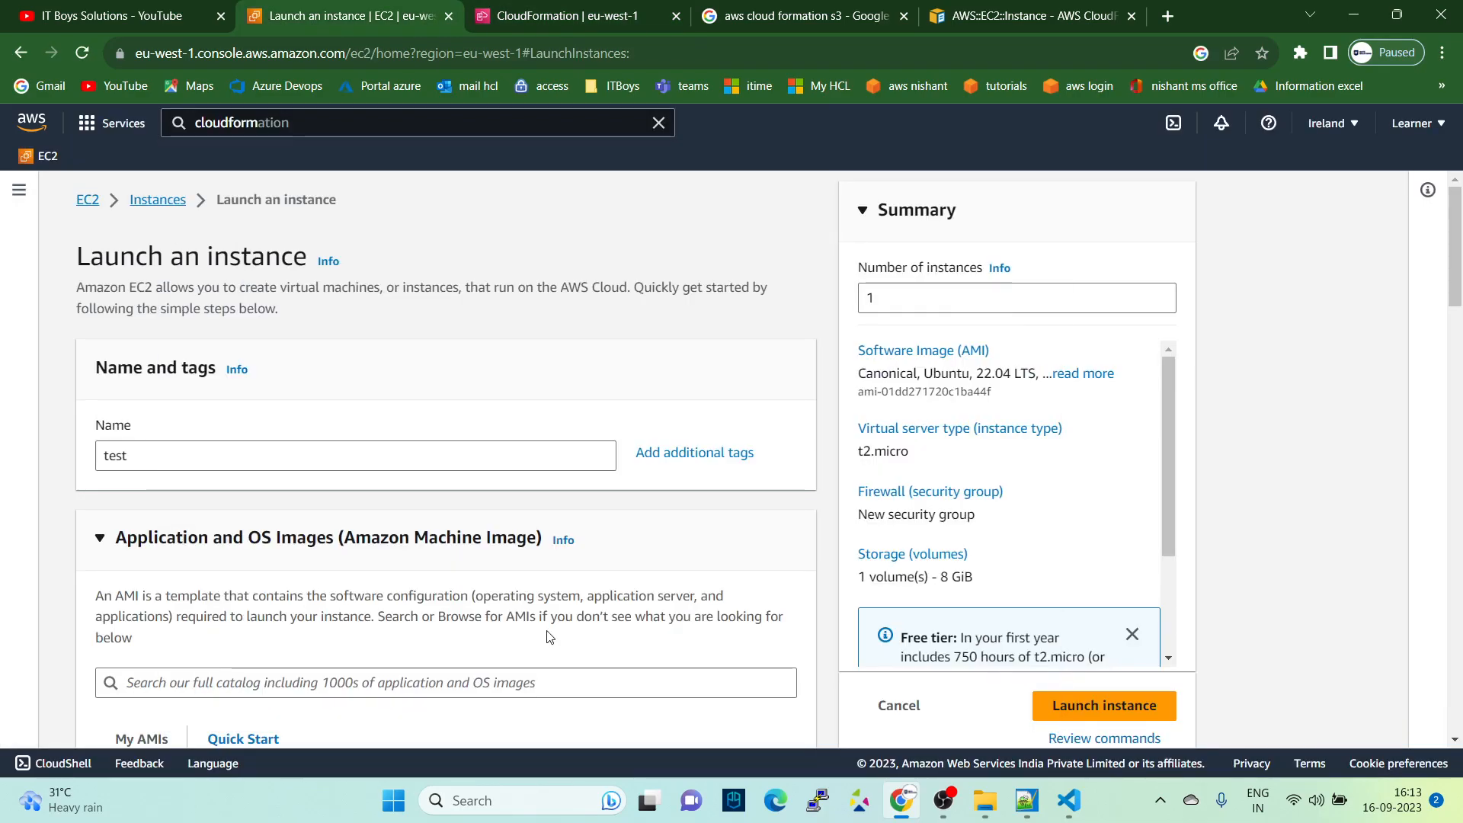
left_click(565, 24)
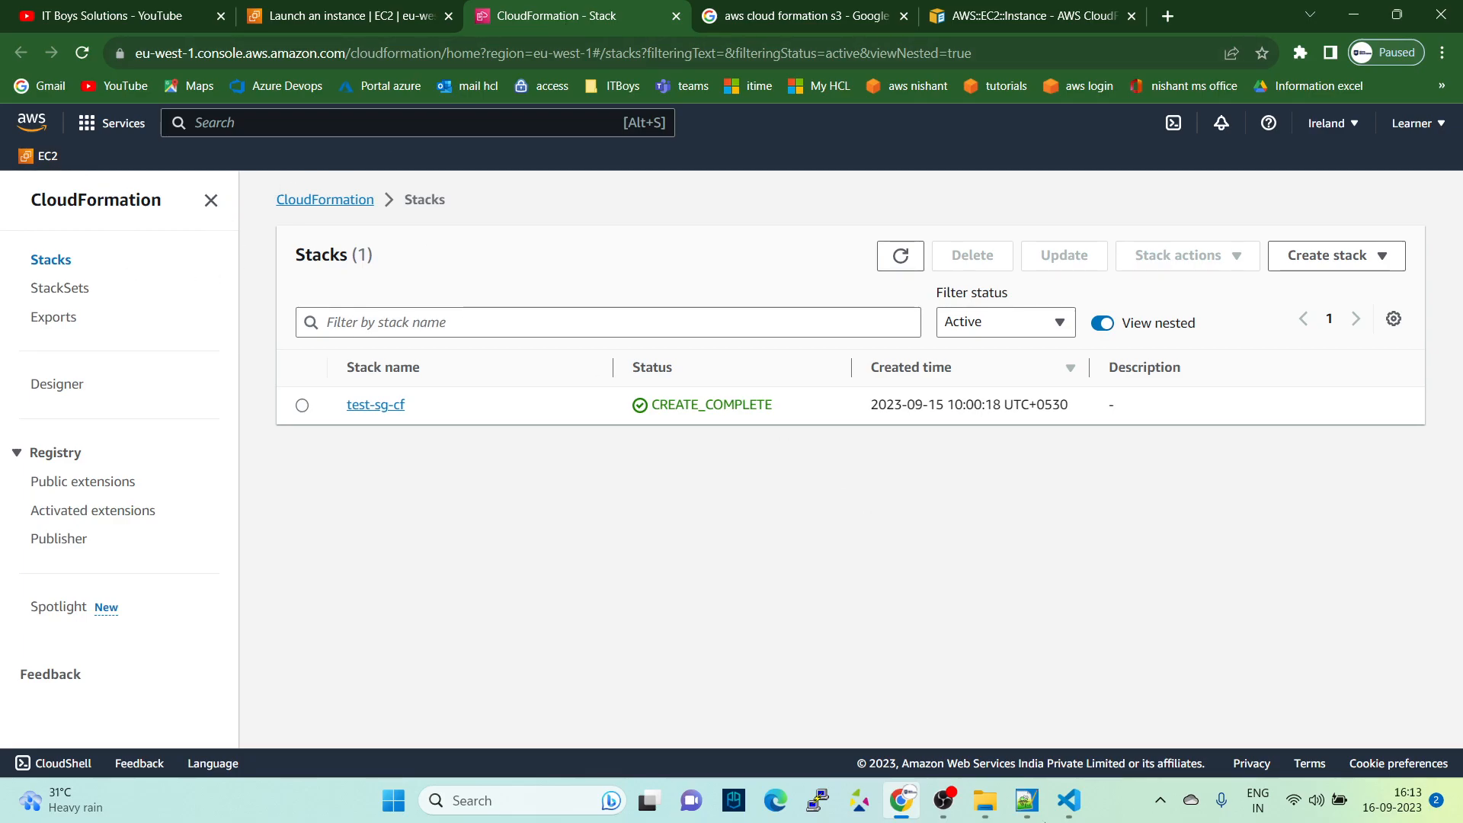
- Glance at the template in VS Code, return to the CloudFormation console and start creating a stack with new resources (standard)
left_click(1064, 799)
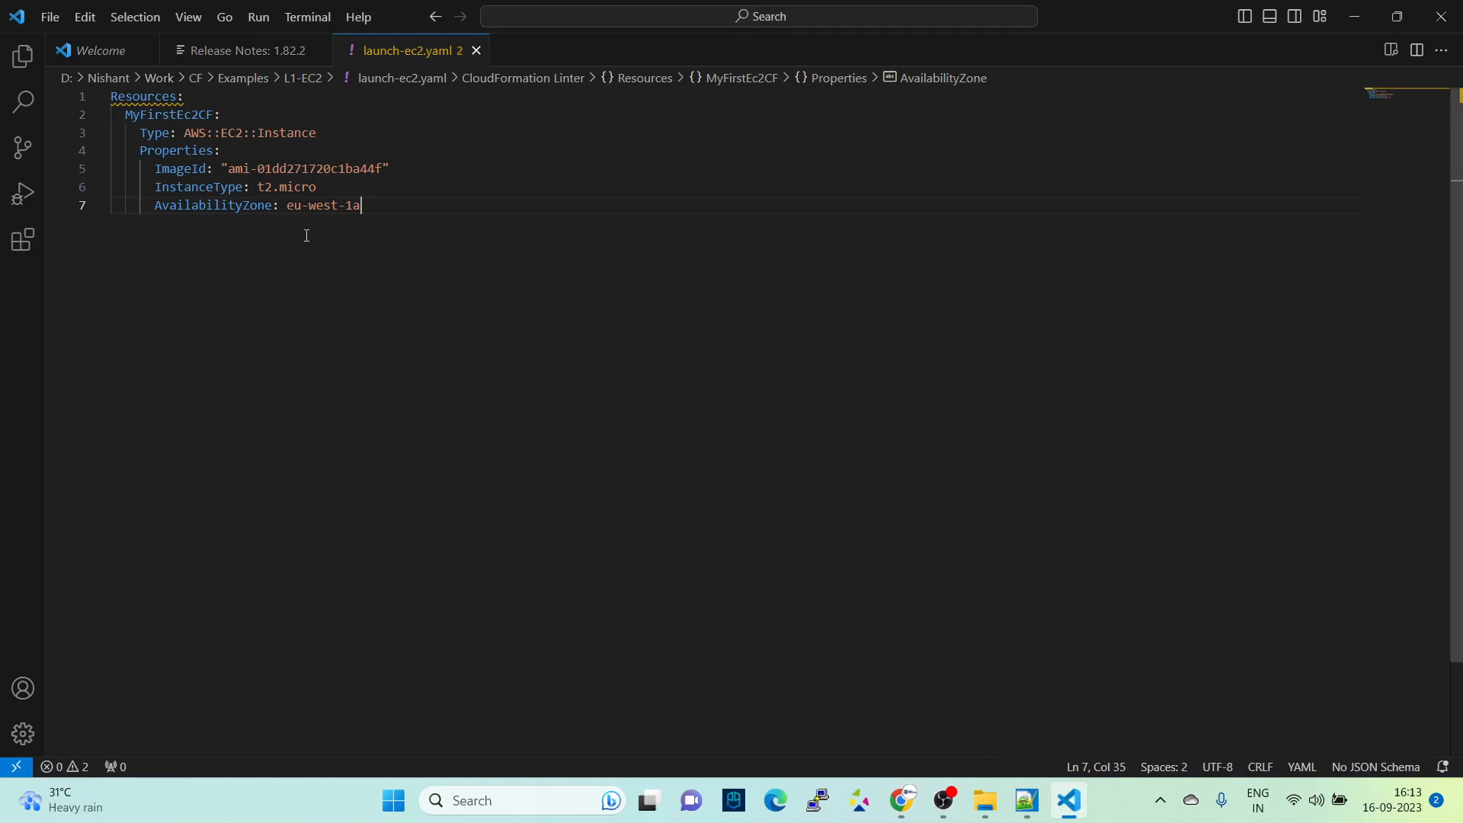
key("alt+Tab")
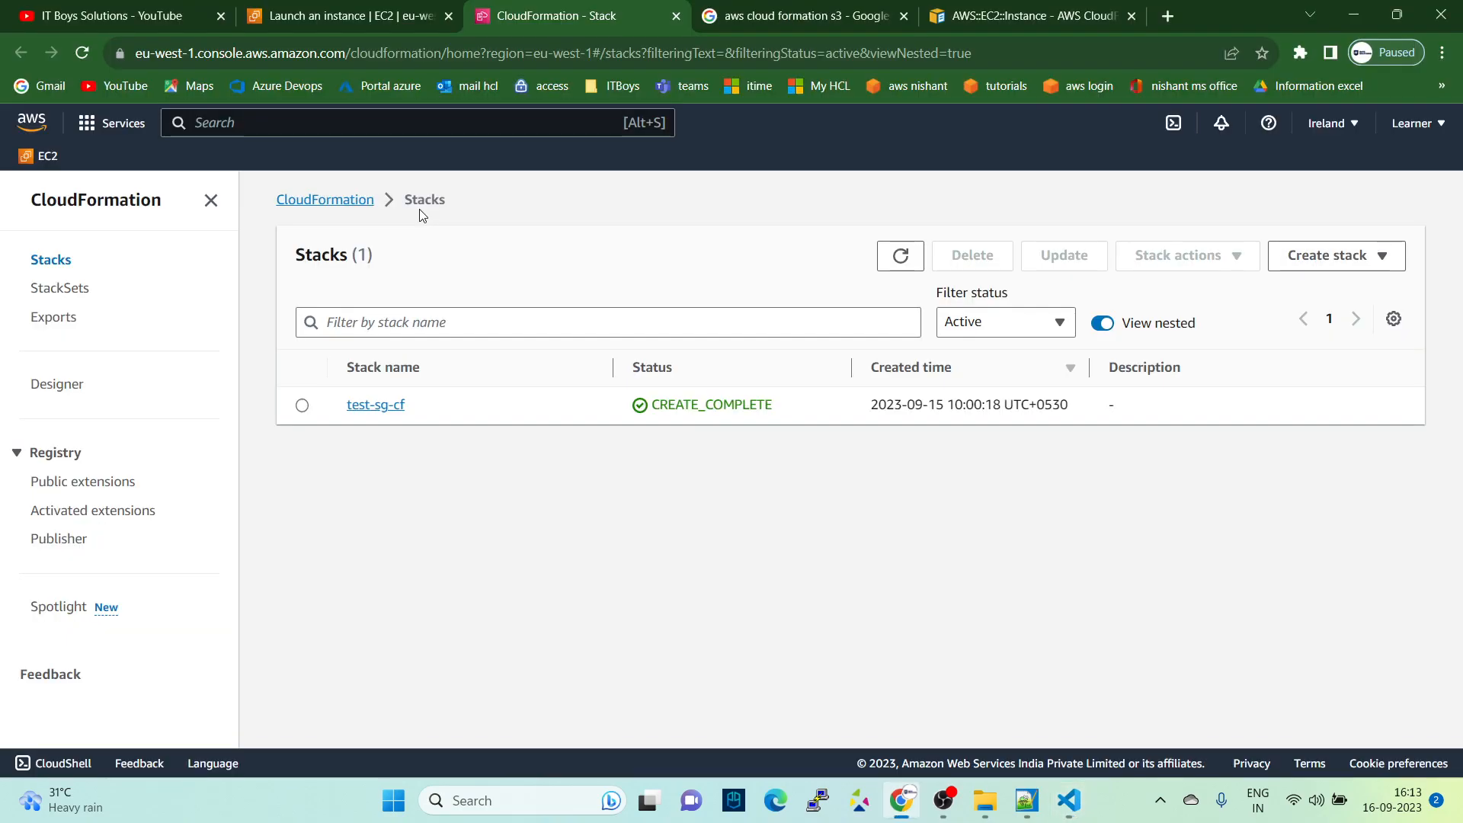
left_click(1328, 255)
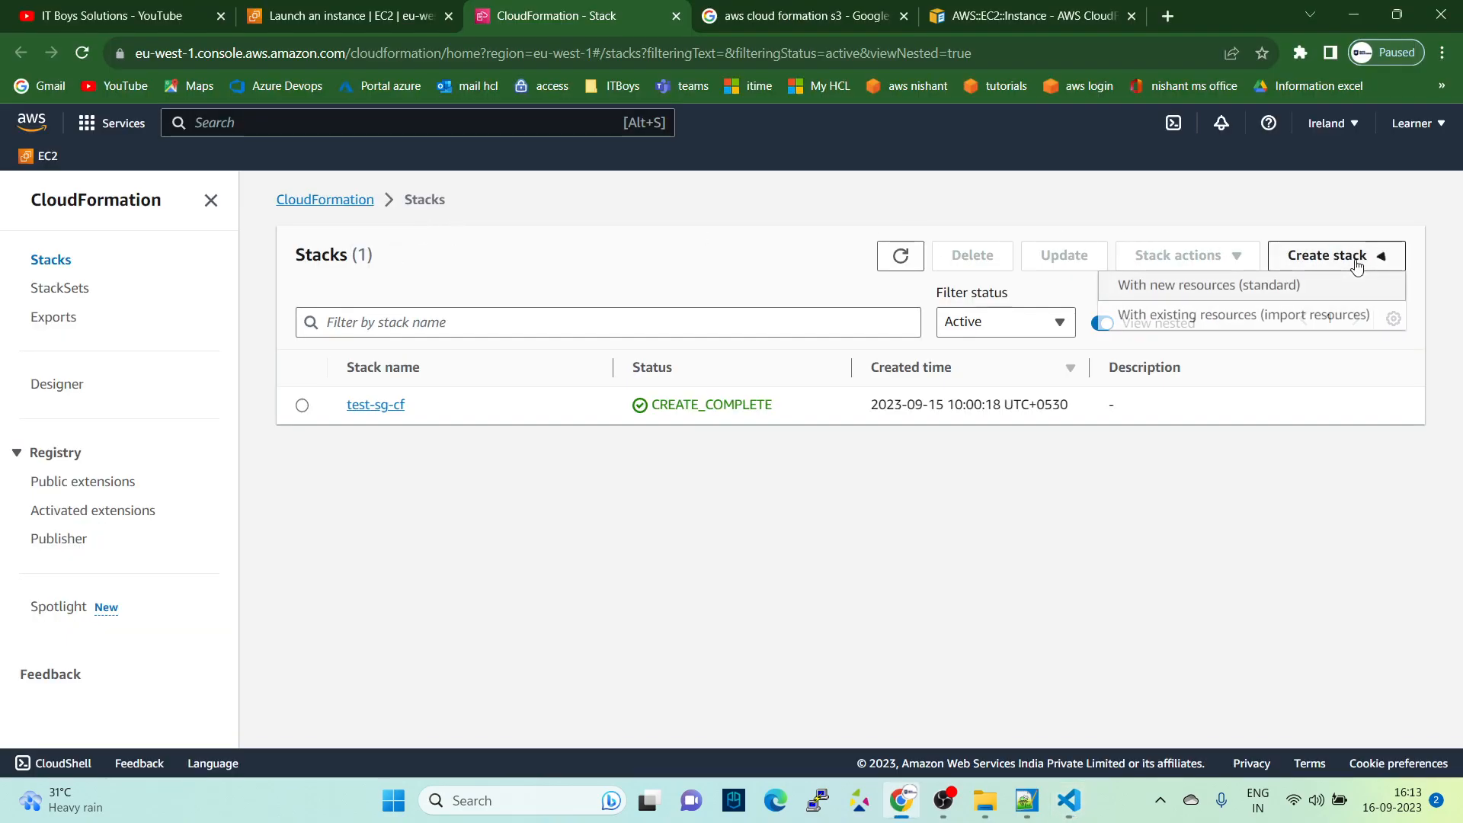
left_click(1133, 295)
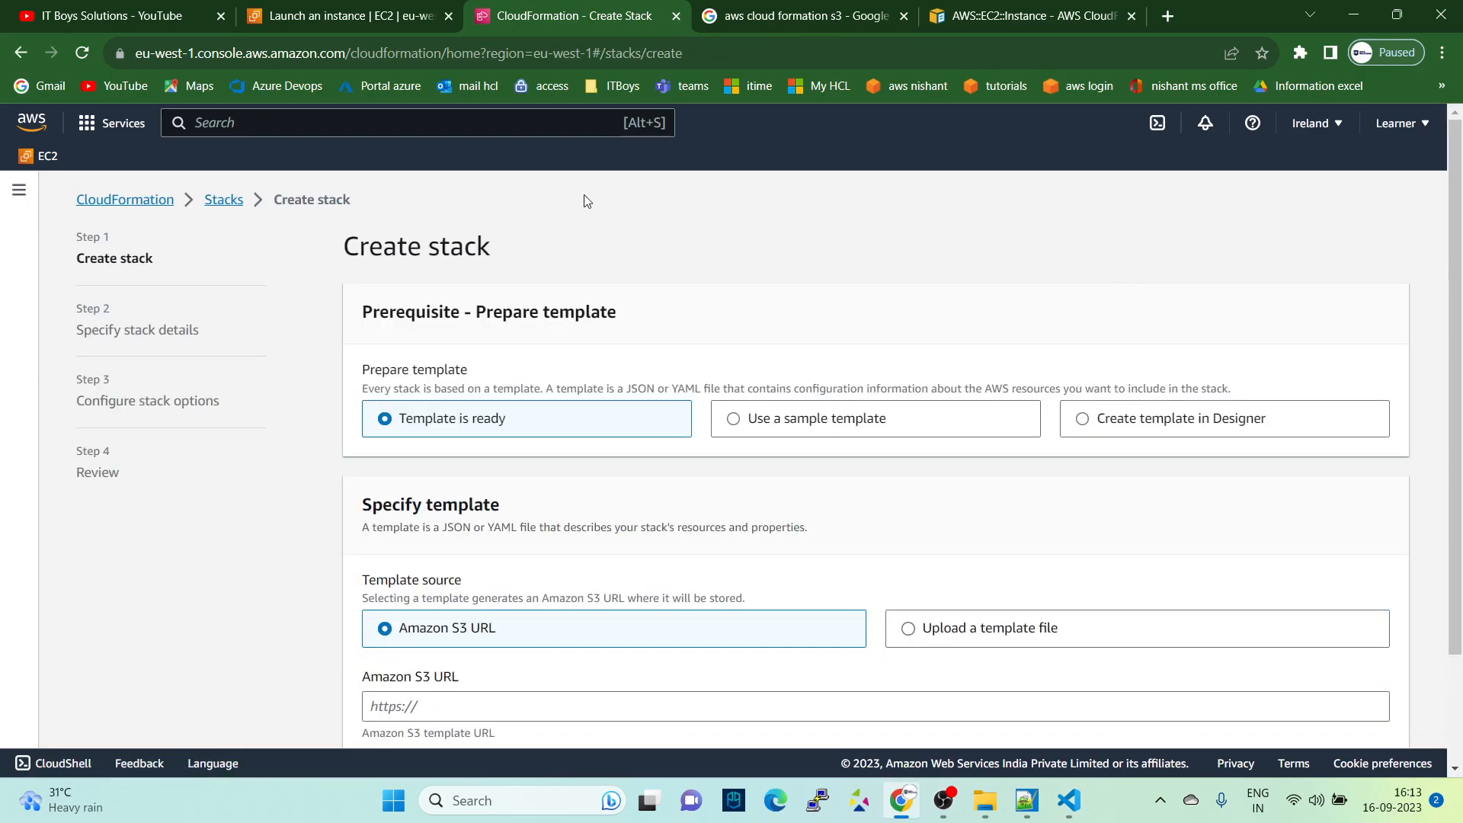
- Set the template source to Upload a template file and choose launch-ec2 from the L1-EC2 folder
scroll(457, 289, "down", 1)
left_click(1029, 530)
scroll(524, 513, "down", 1)
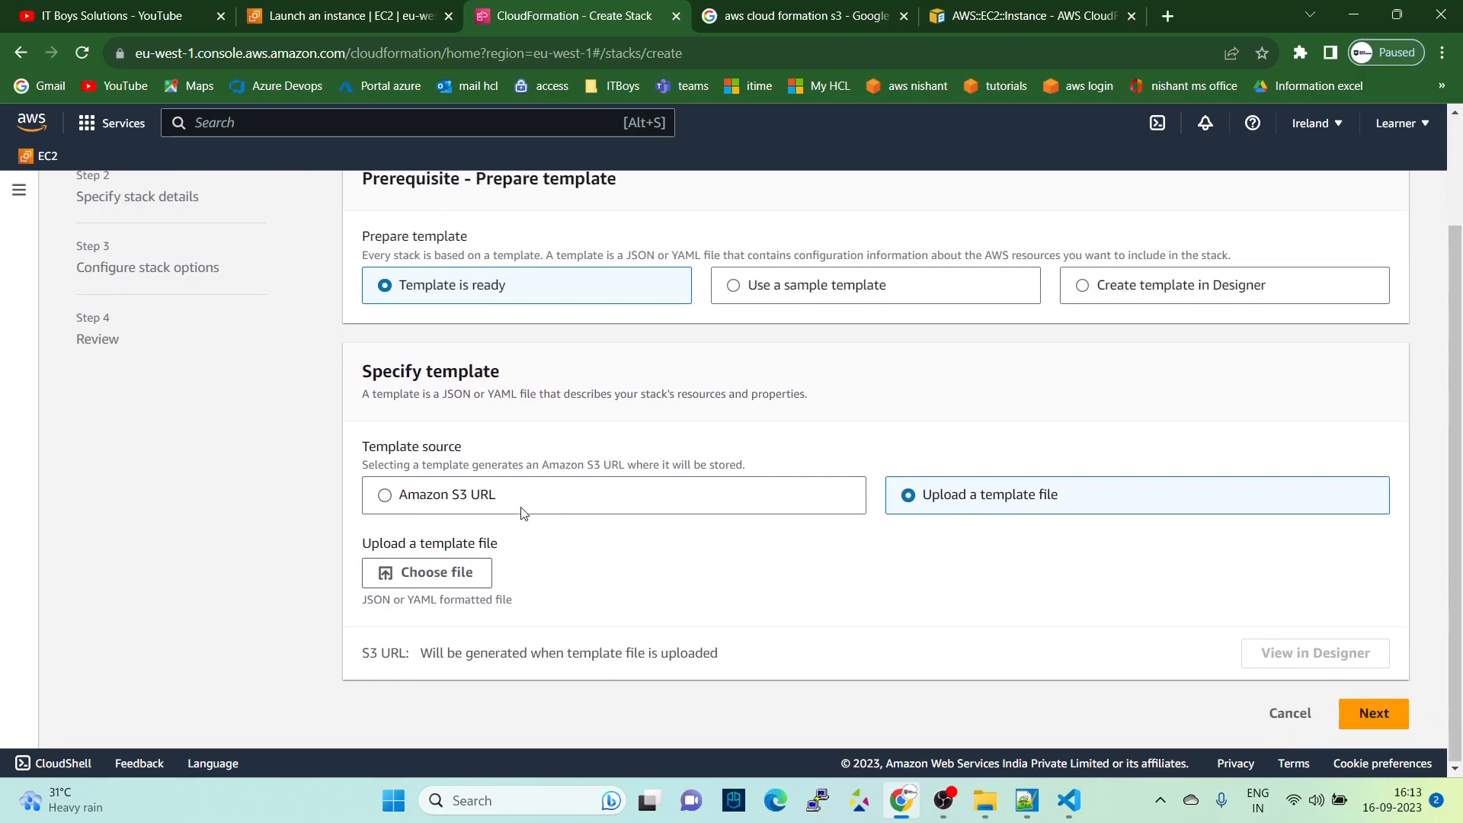
left_click(412, 570)
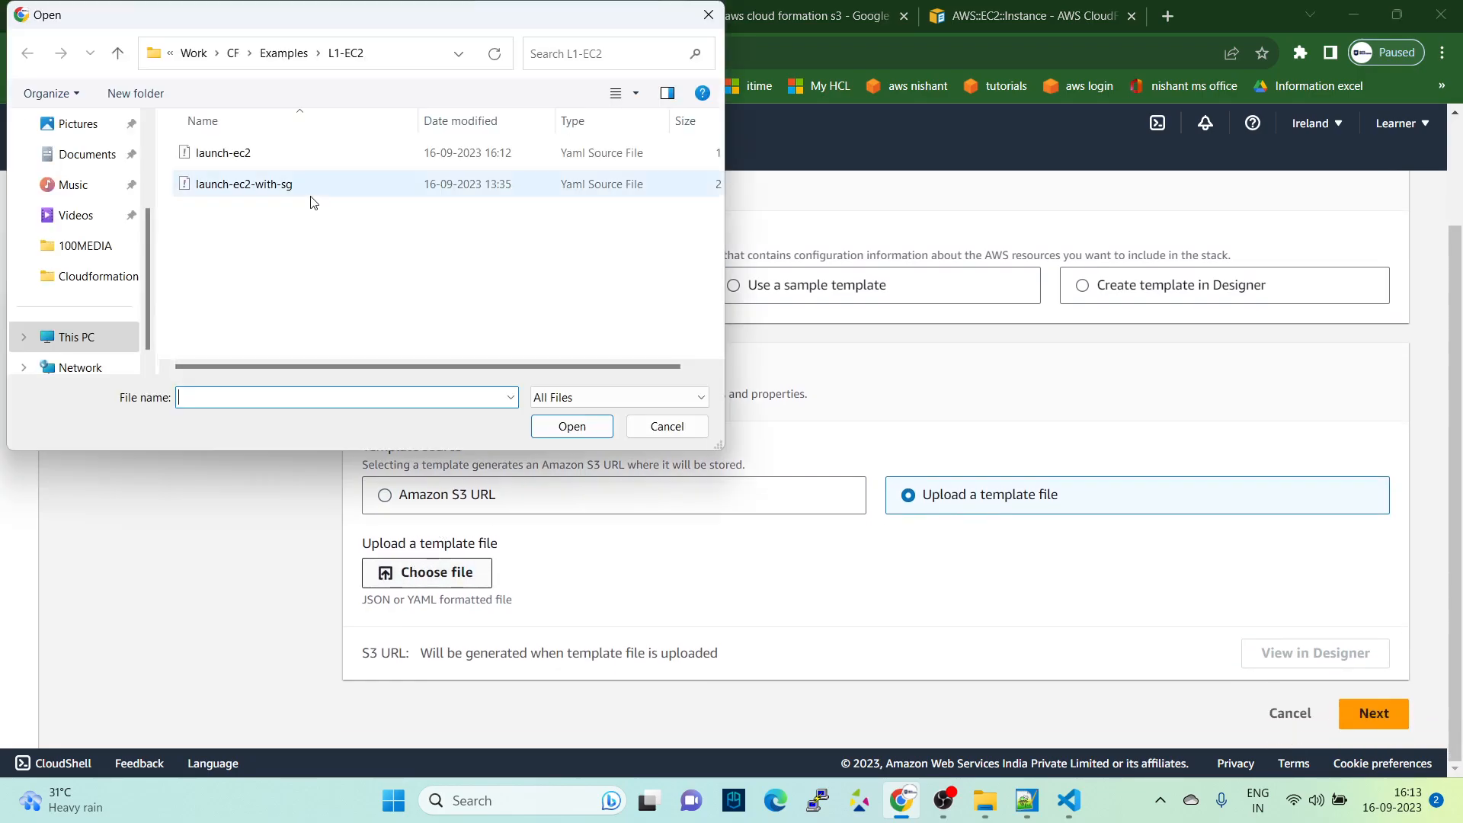
left_click(222, 153)
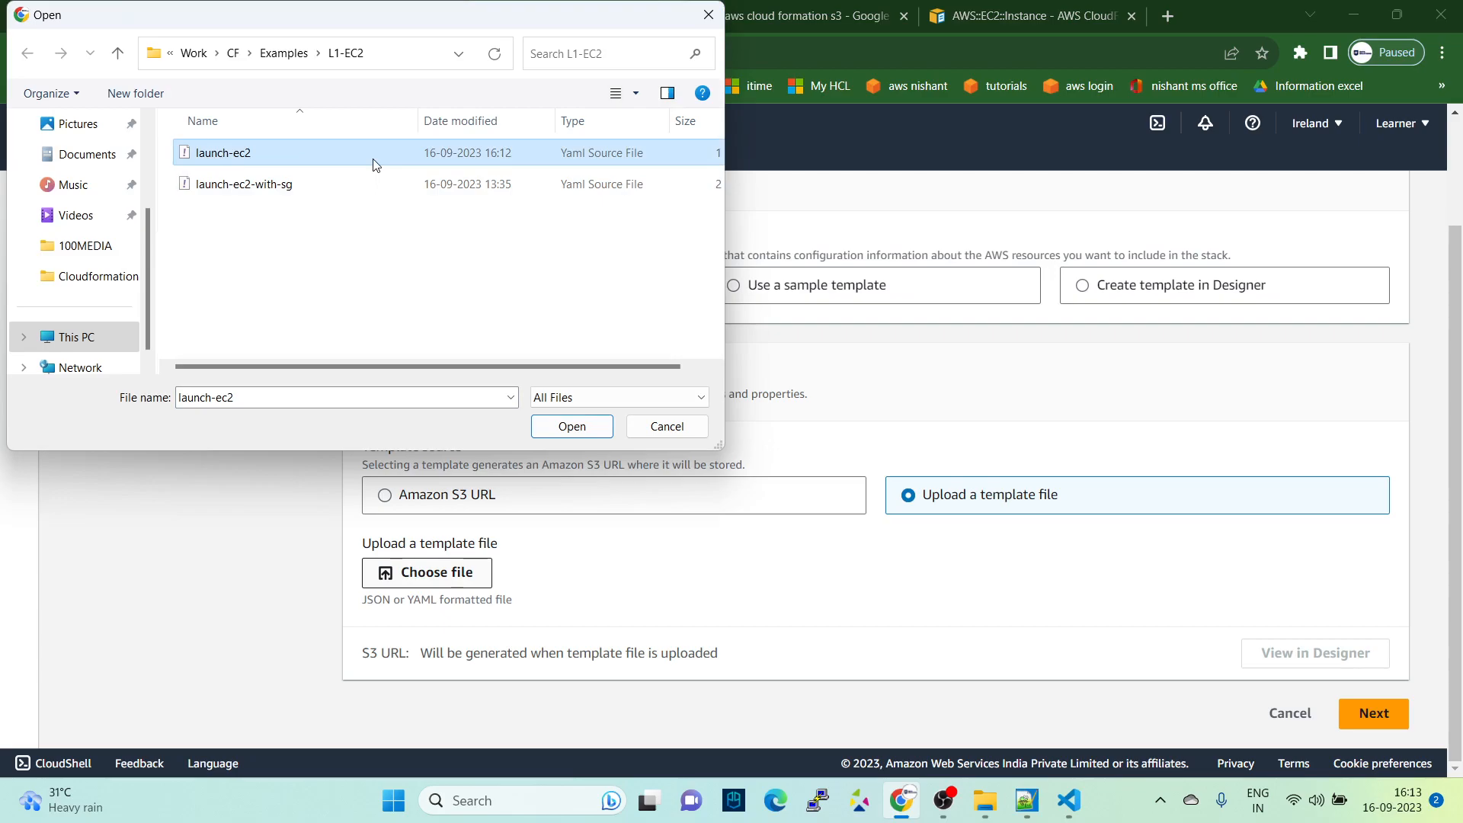
left_click(575, 426)
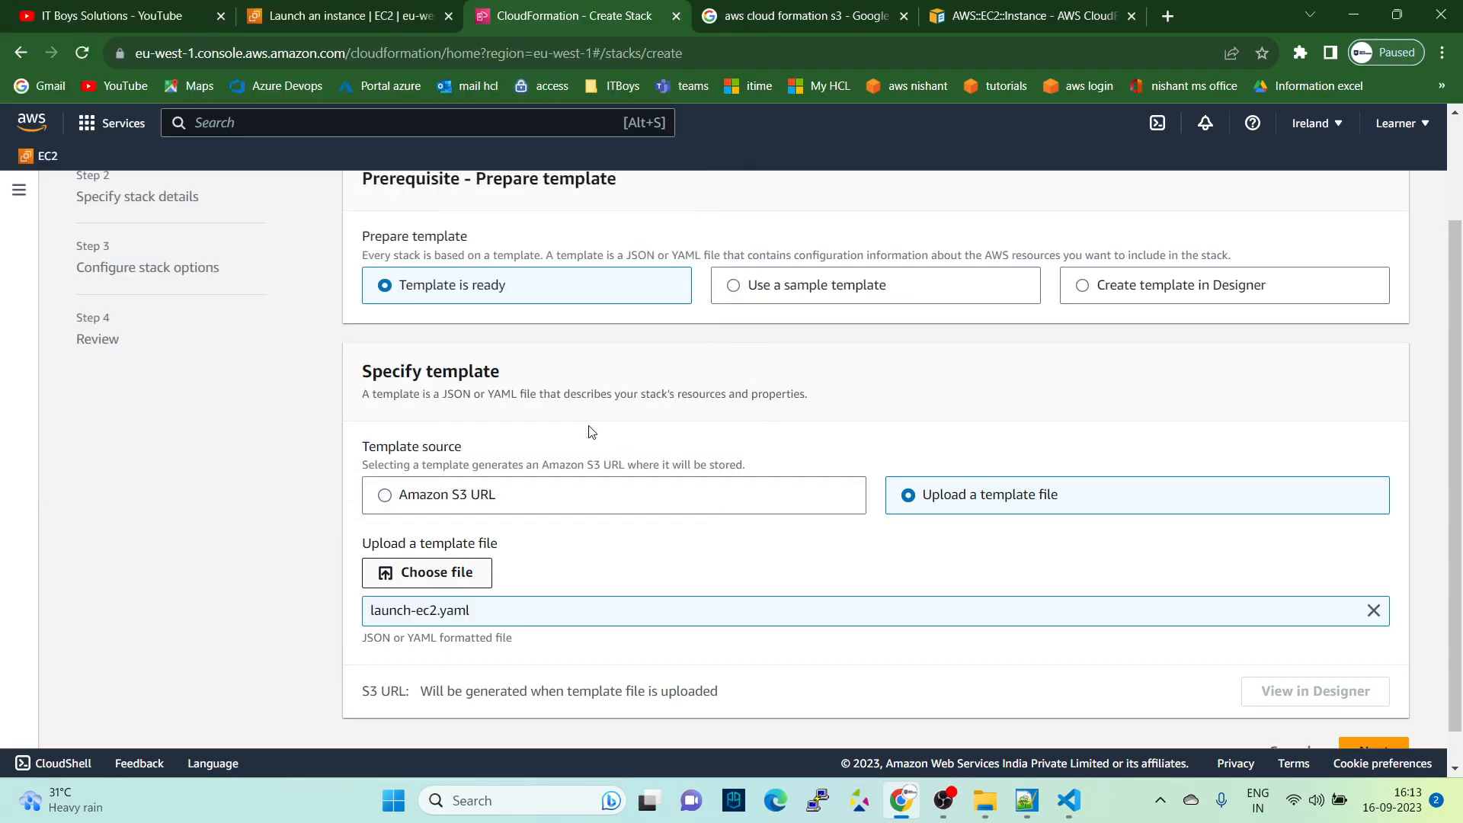
- Continue to the stack details with the uploaded template, name the stack myec2bycf and proceed to the stack options
scroll(592, 432, "up", 1)
scroll(490, 471, "down", 2)
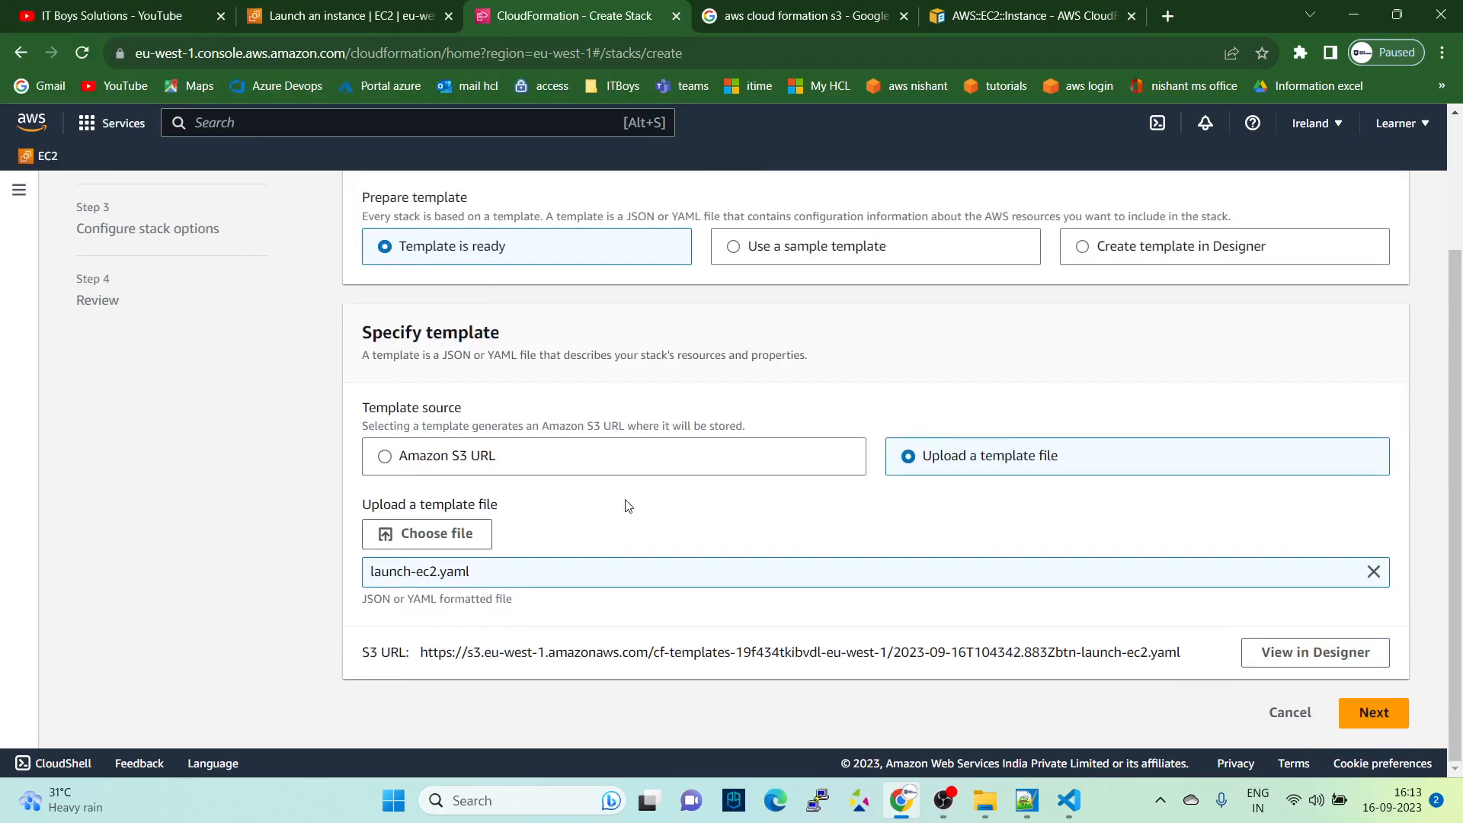
left_click(1372, 713)
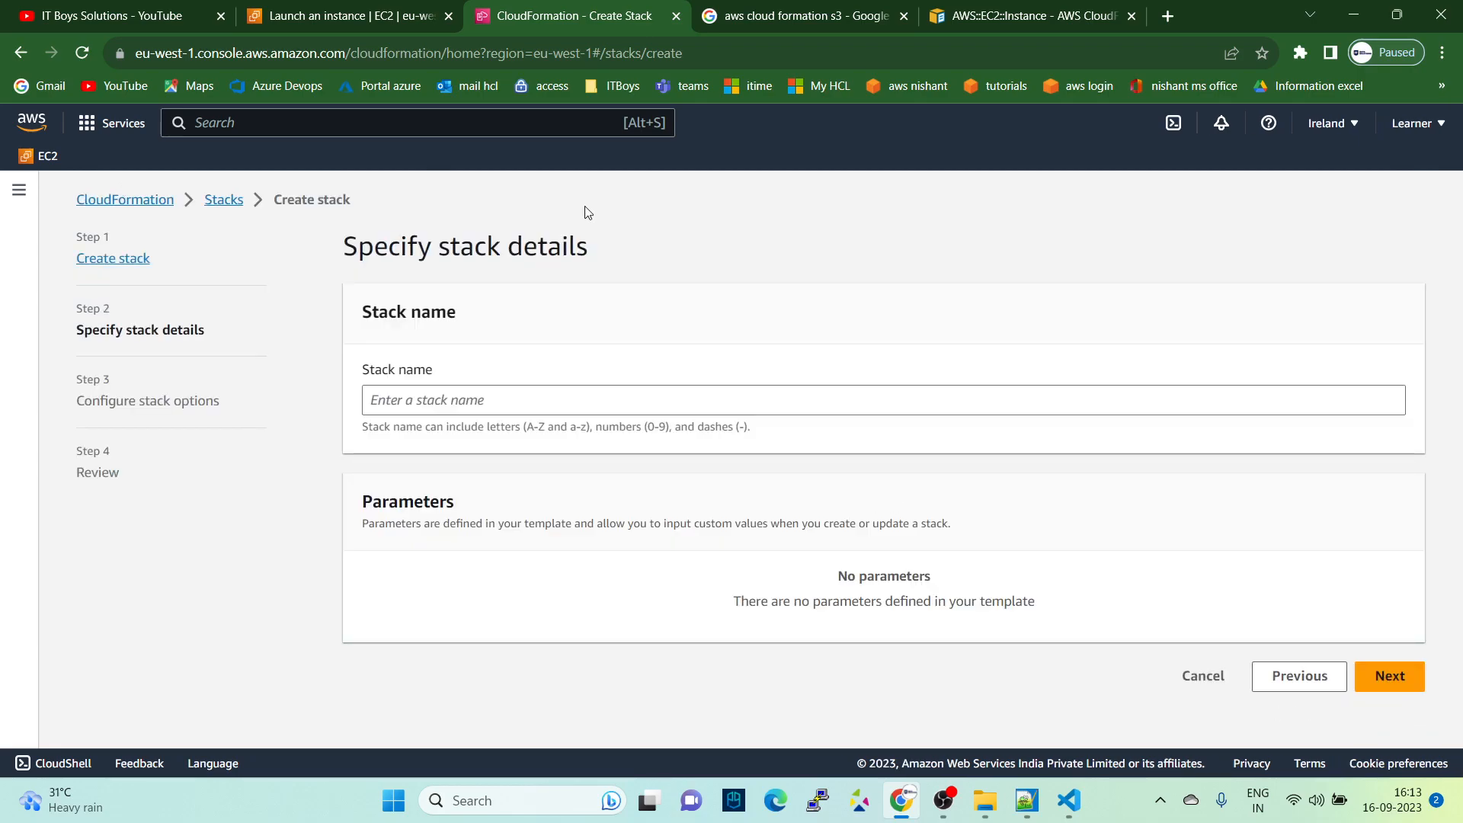
left_click(480, 402)
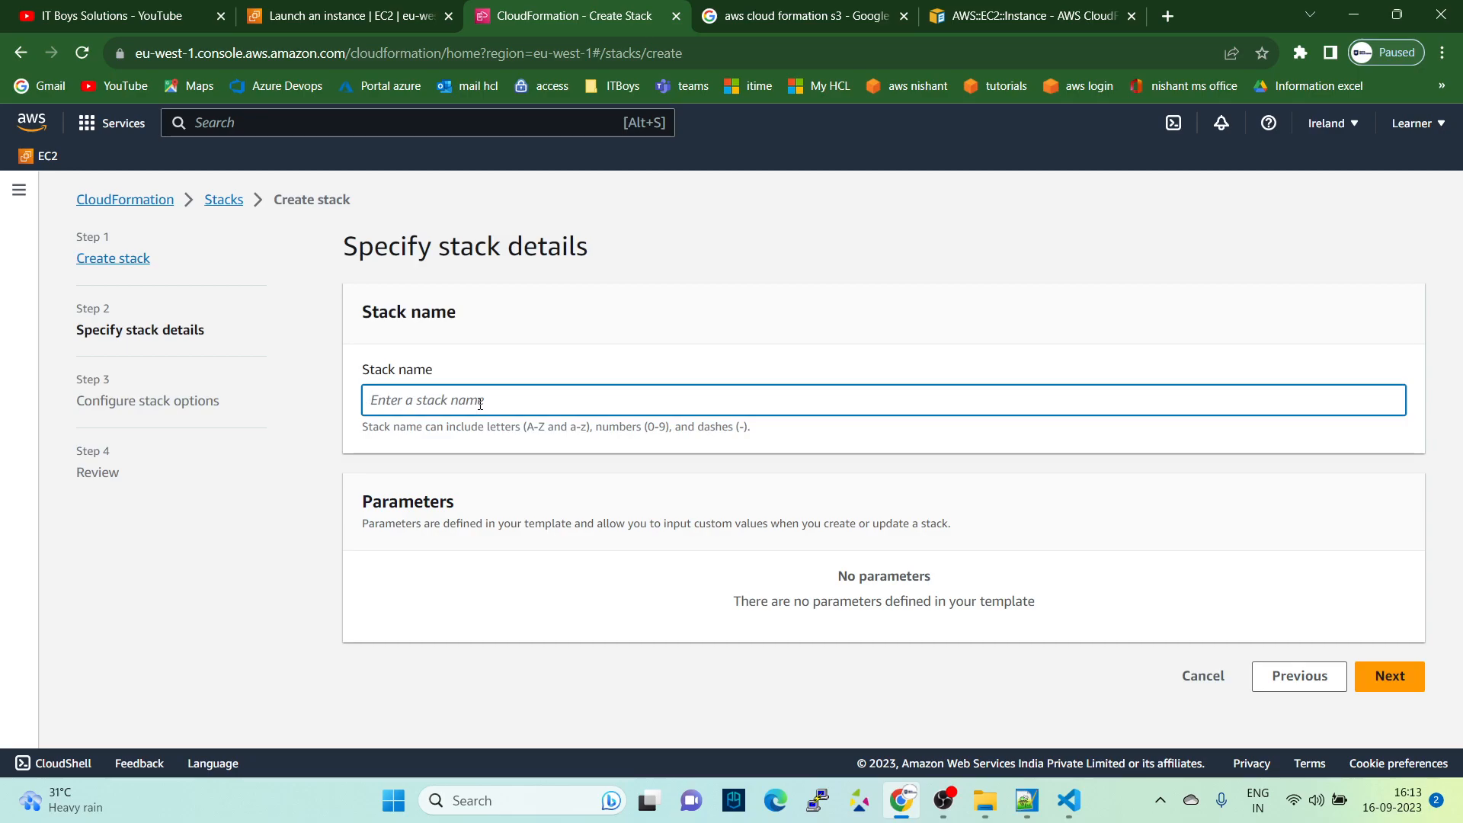
type("myec2byc")
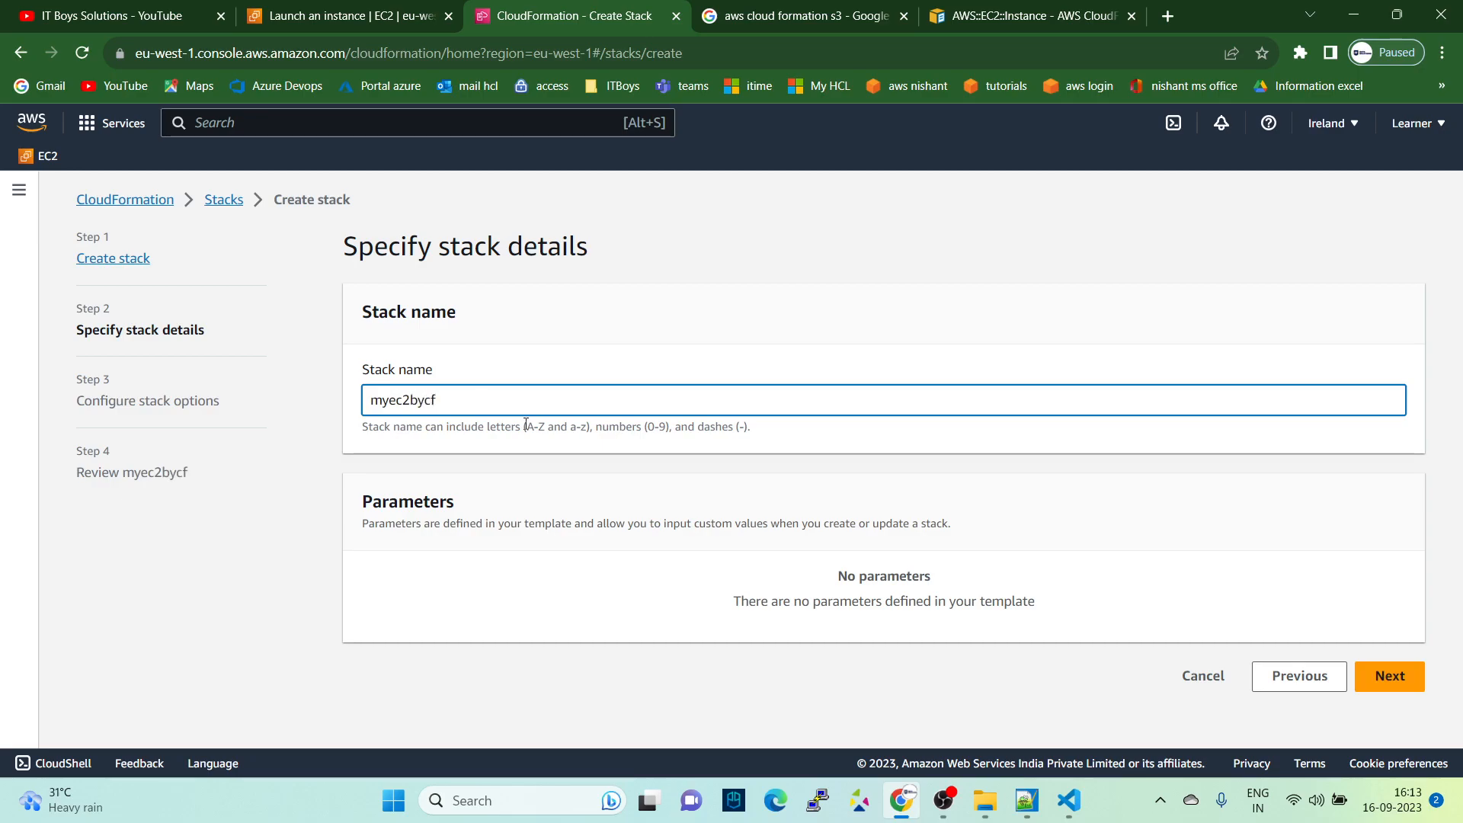
type("f")
left_click(1406, 680)
- Keep the default stack options, continue to the review page and submit the myec2bycf stack for creation
scroll(767, 427, "down", 5)
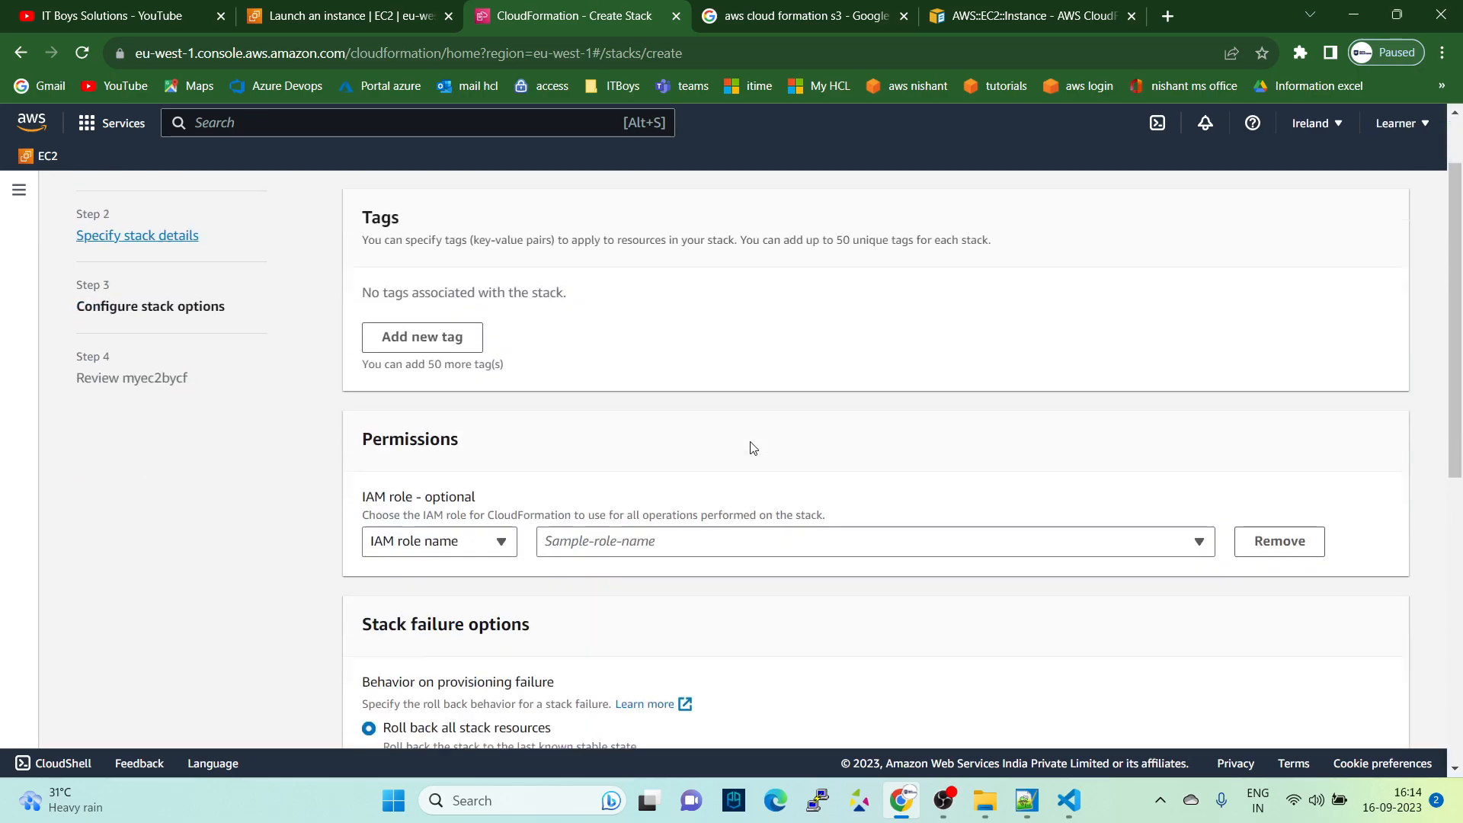
scroll(770, 462, "down", 4)
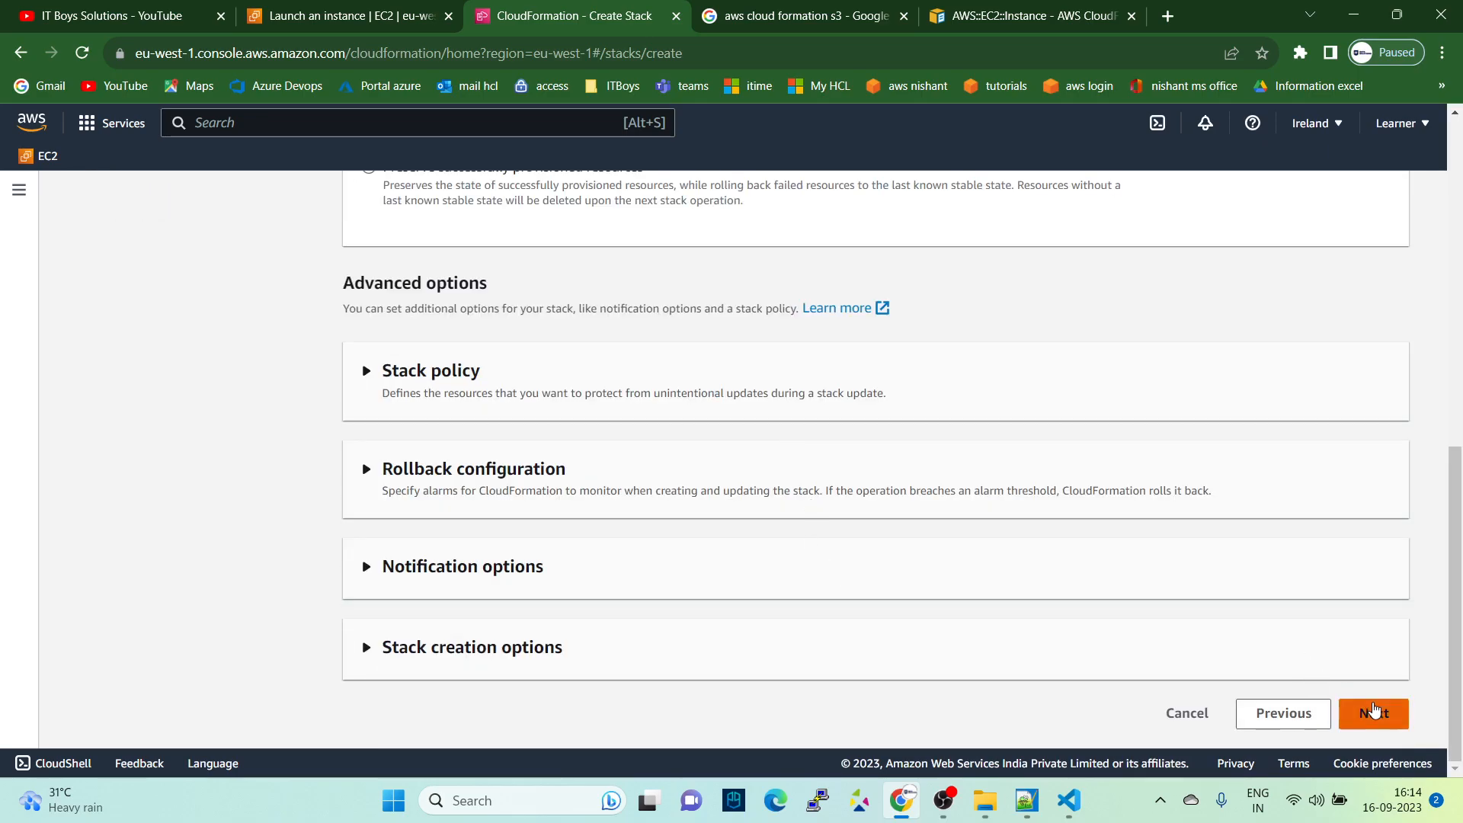
left_click(1374, 713)
scroll(882, 484, "down", 15)
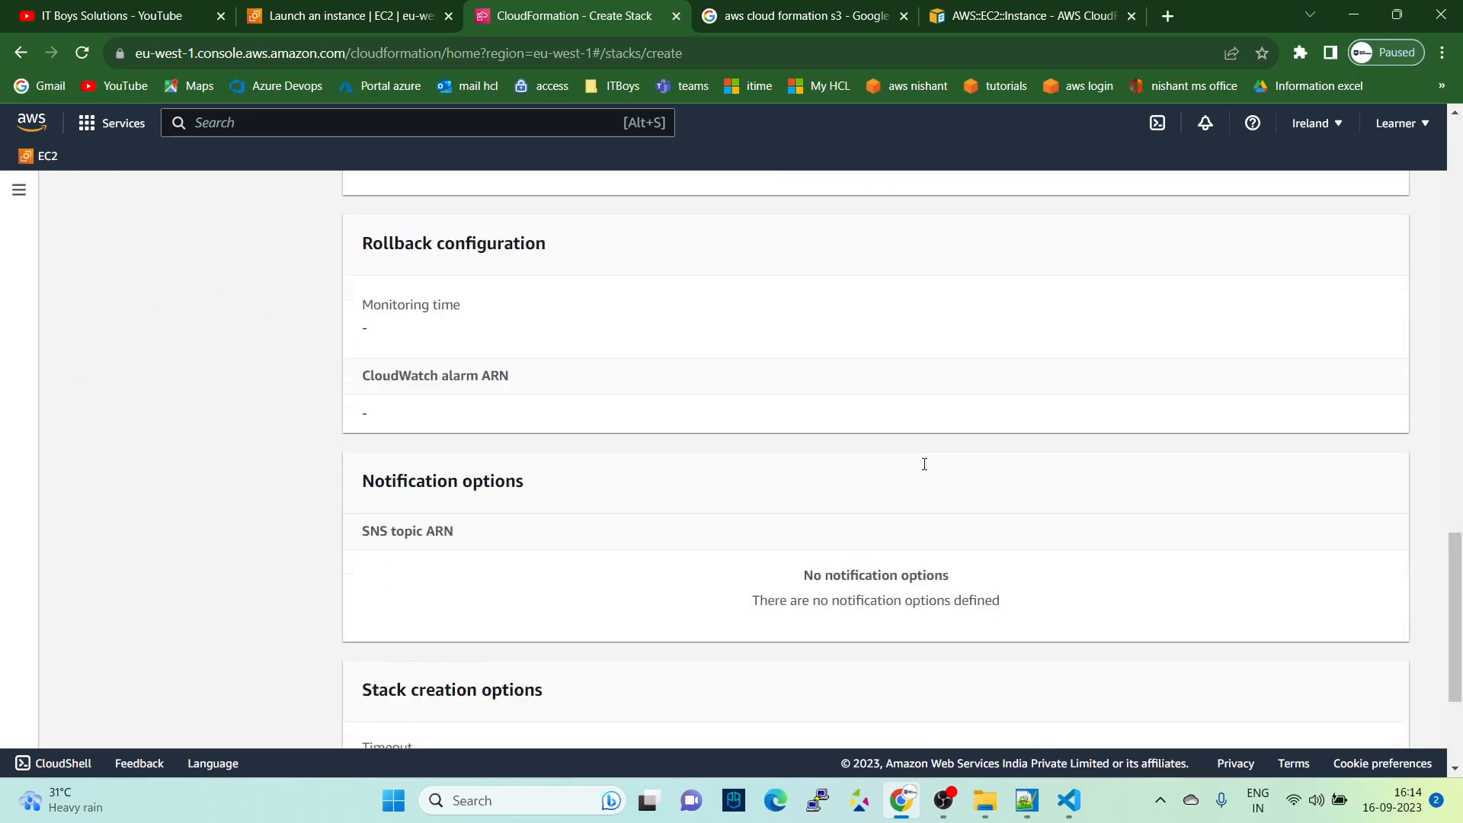
left_click(1364, 720)
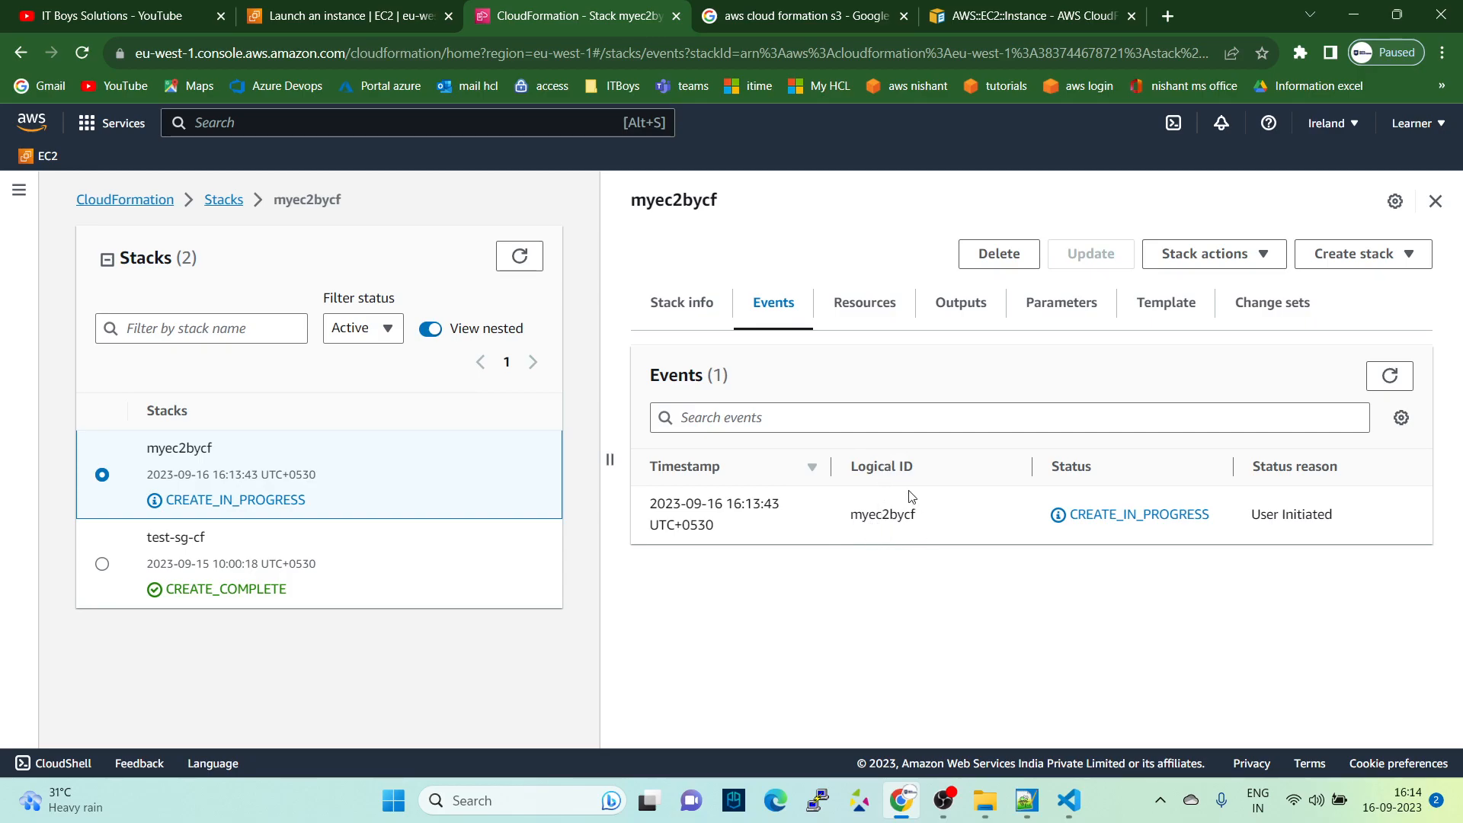
- View the resources of the myec2bycf stack and compare the logical ID MyFirstEc2CF with the template in VS Code, returning to the browser
left_click(876, 321)
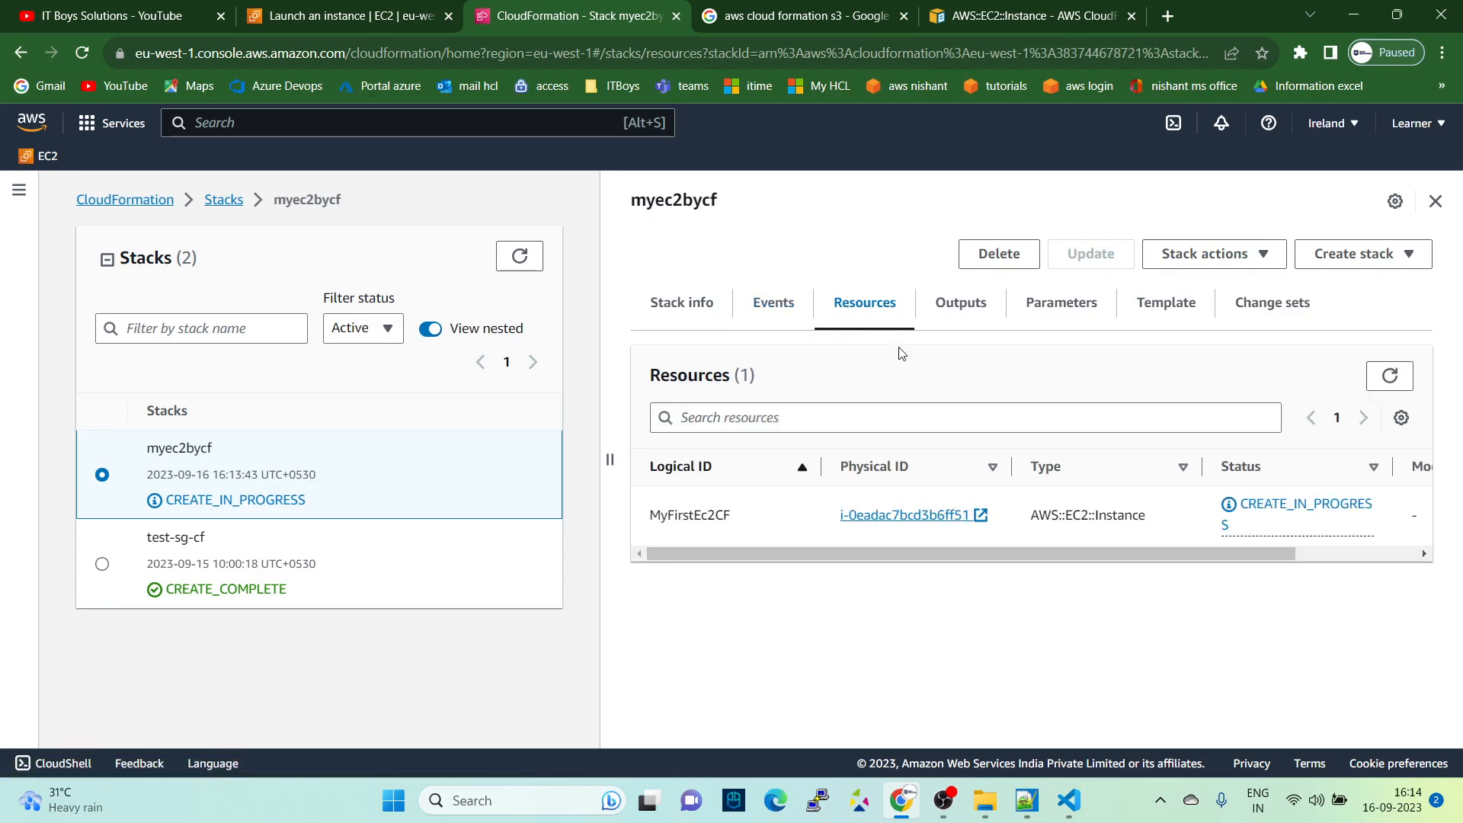
double_click(676, 518)
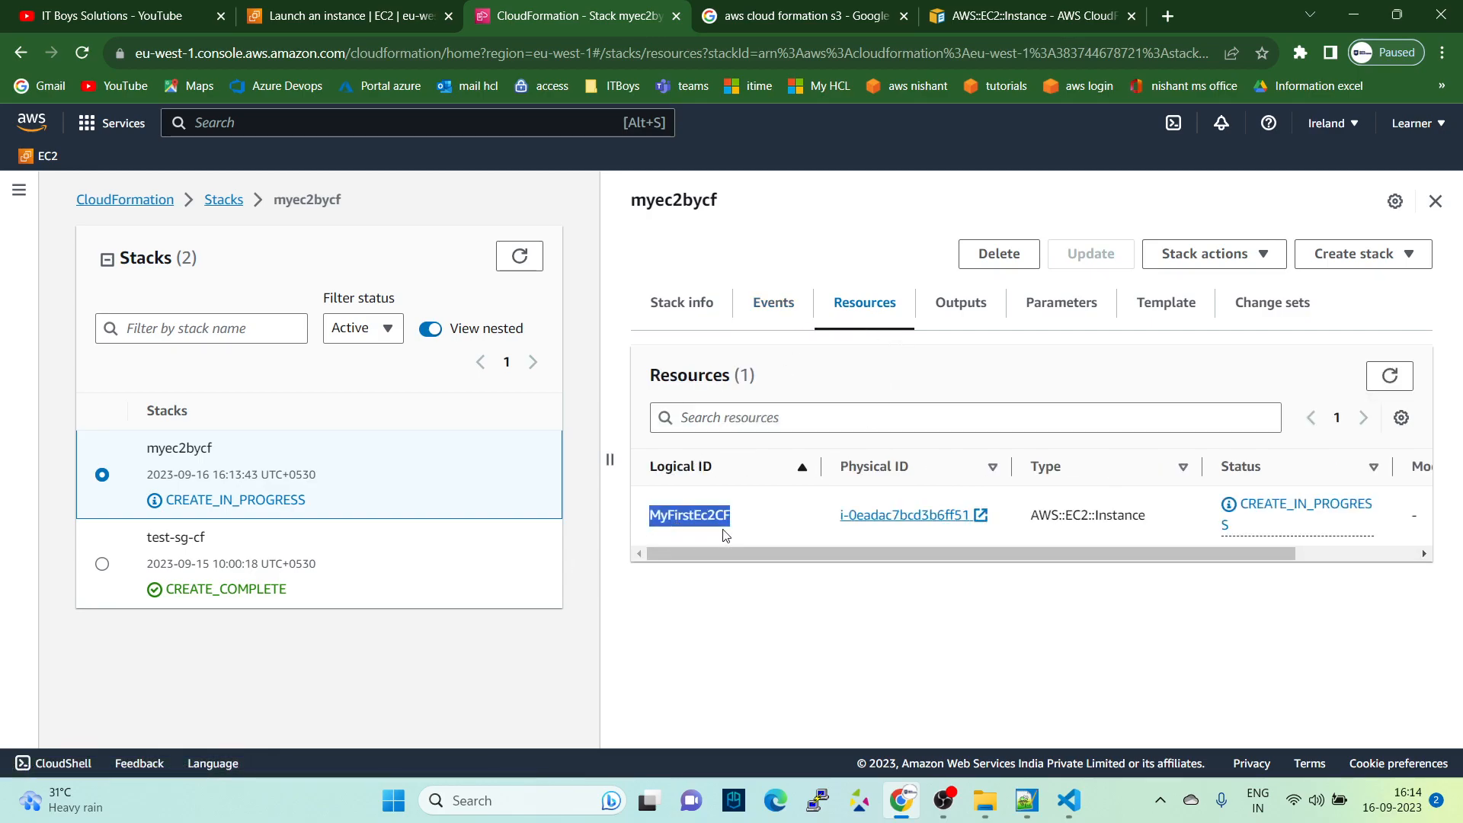
left_click(1069, 801)
left_click_drag(119, 122, 294, 118)
left_click(304, 346)
key("alt+Tab")
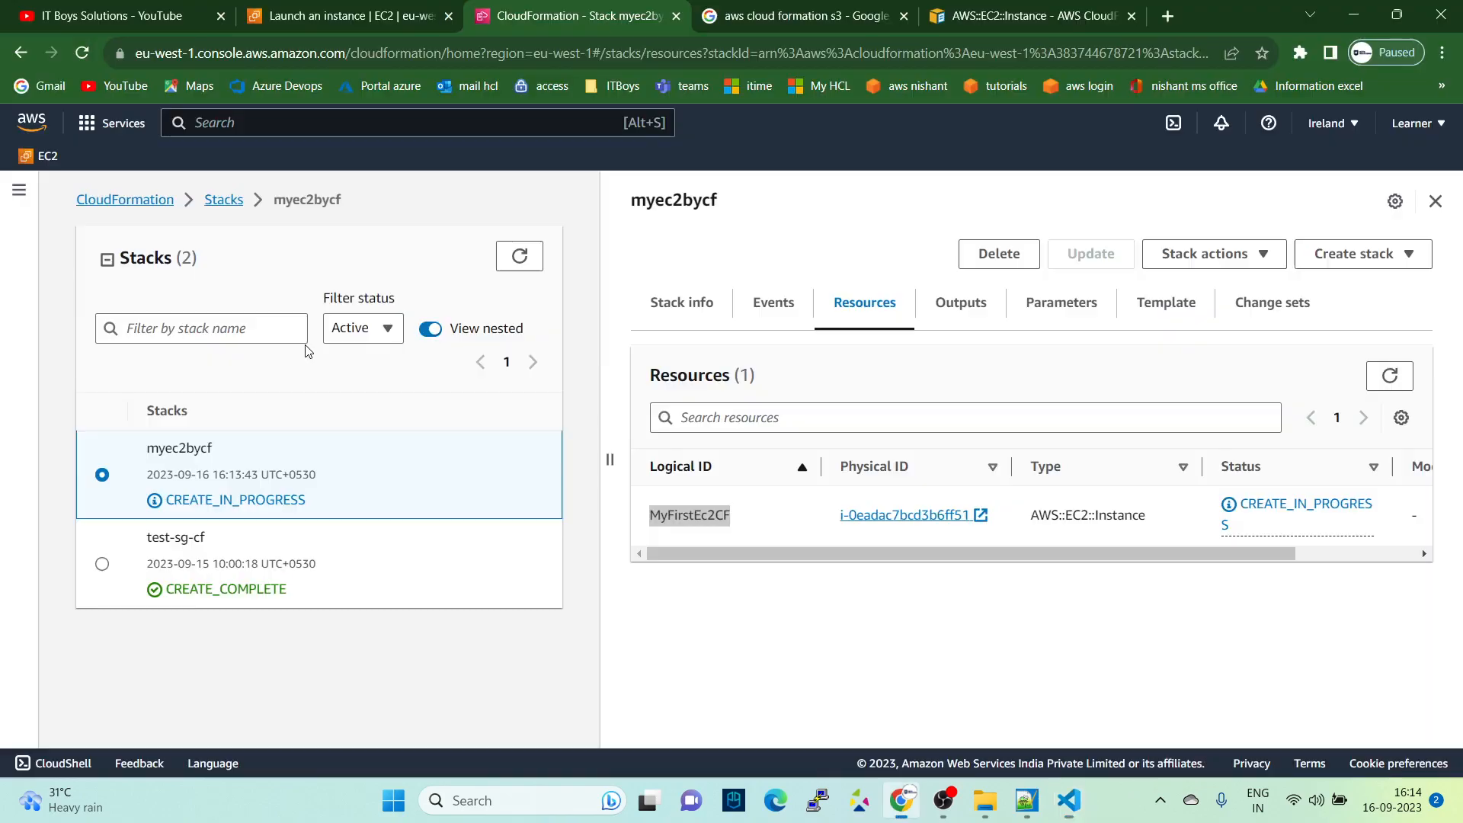
- Review and refresh the creation events of the myec2bycf stack, checking its resources in between
left_click(770, 310)
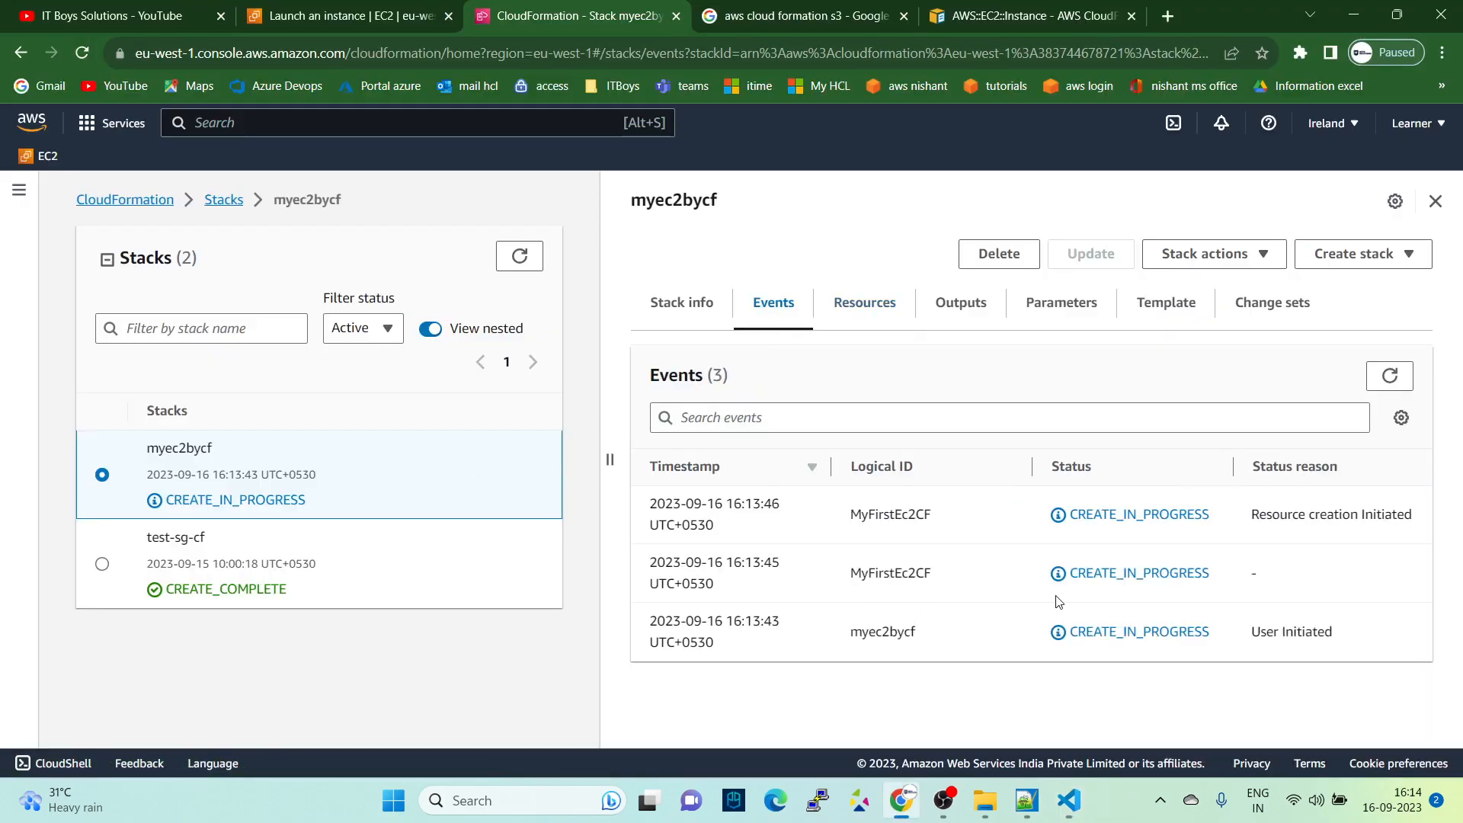
left_click_drag(846, 581, 977, 583)
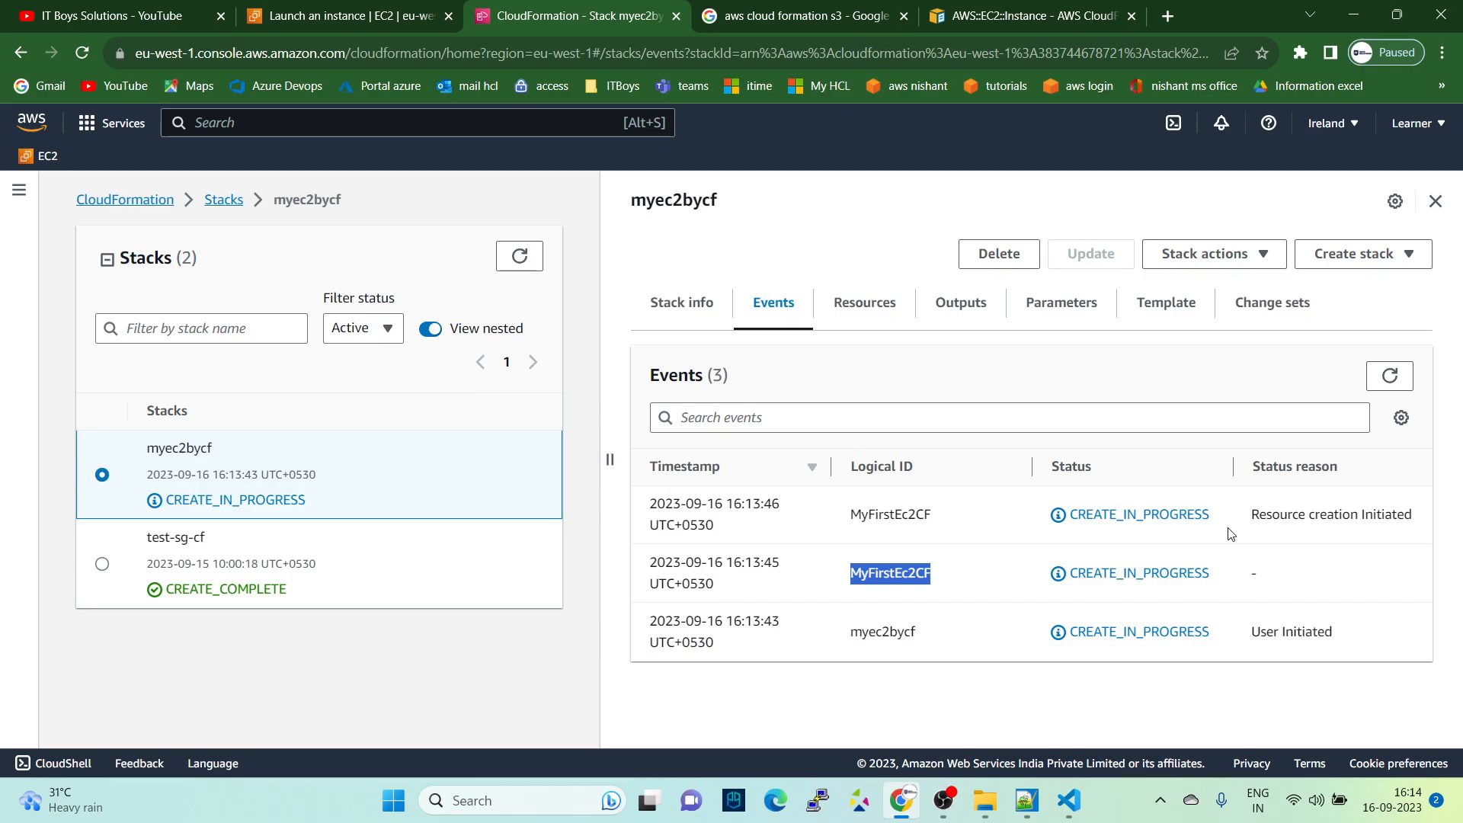
left_click(1390, 375)
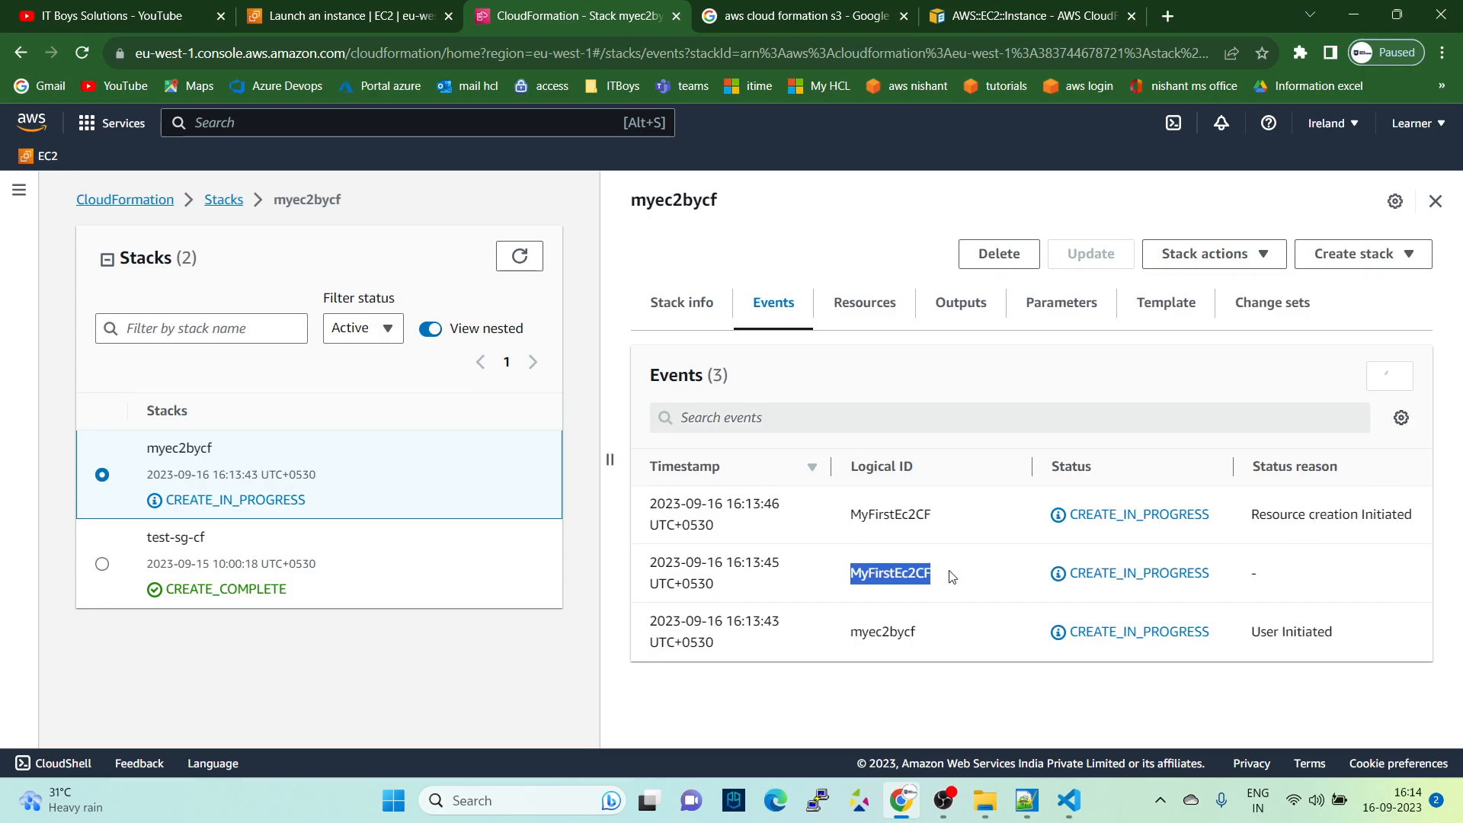
left_click(1390, 376)
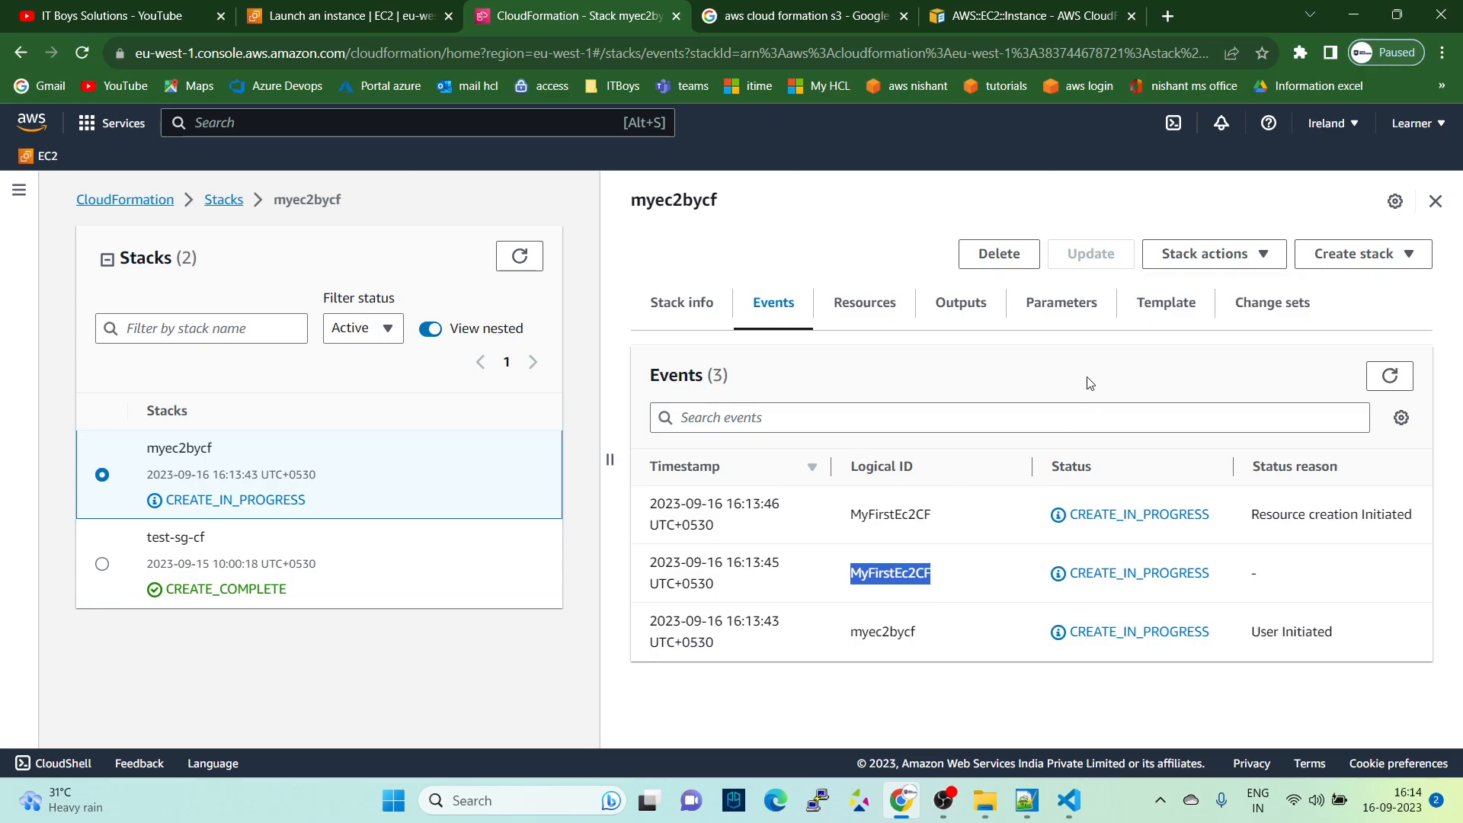
left_click(851, 305)
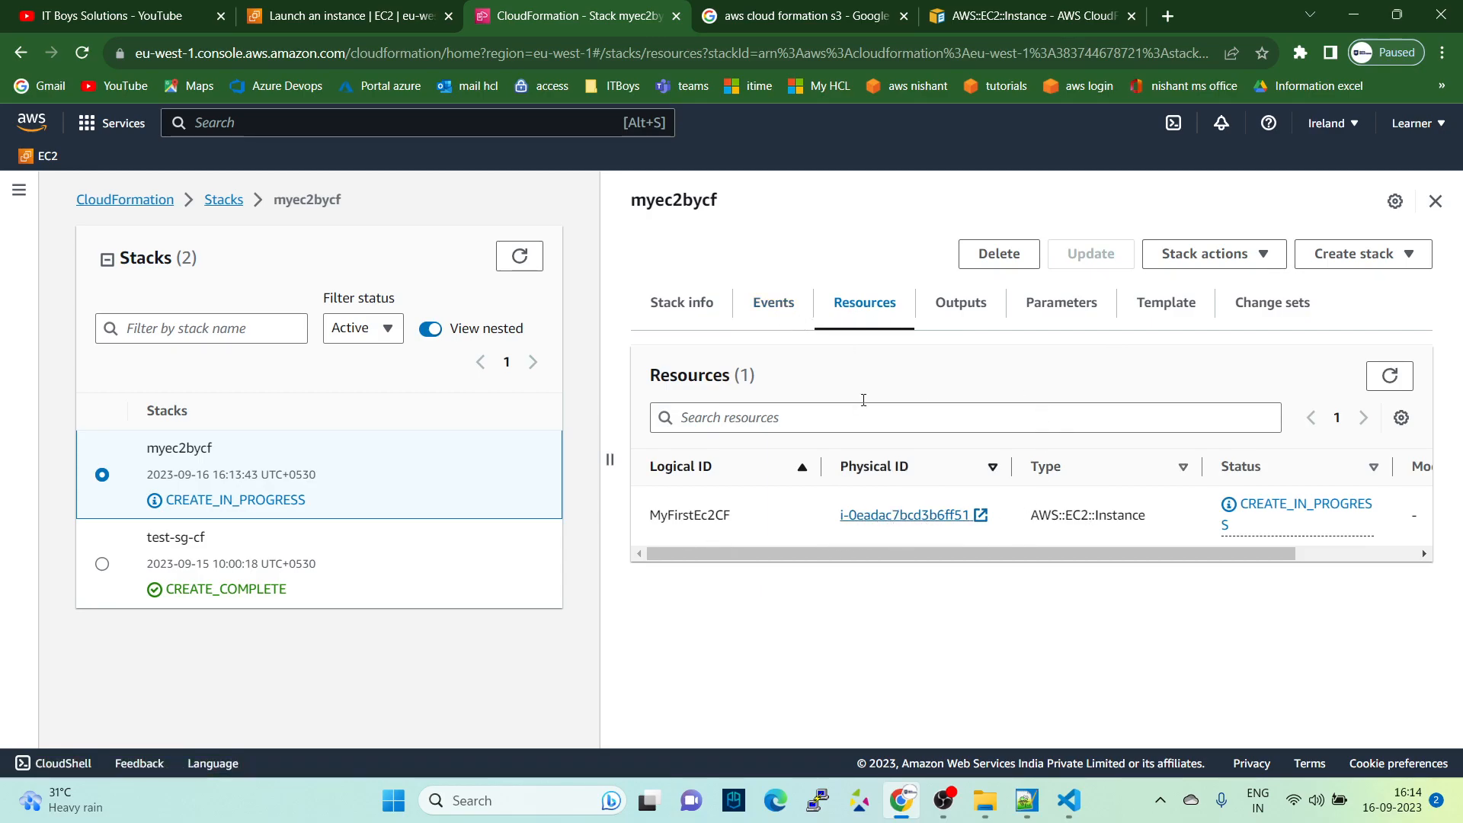
left_click(785, 314)
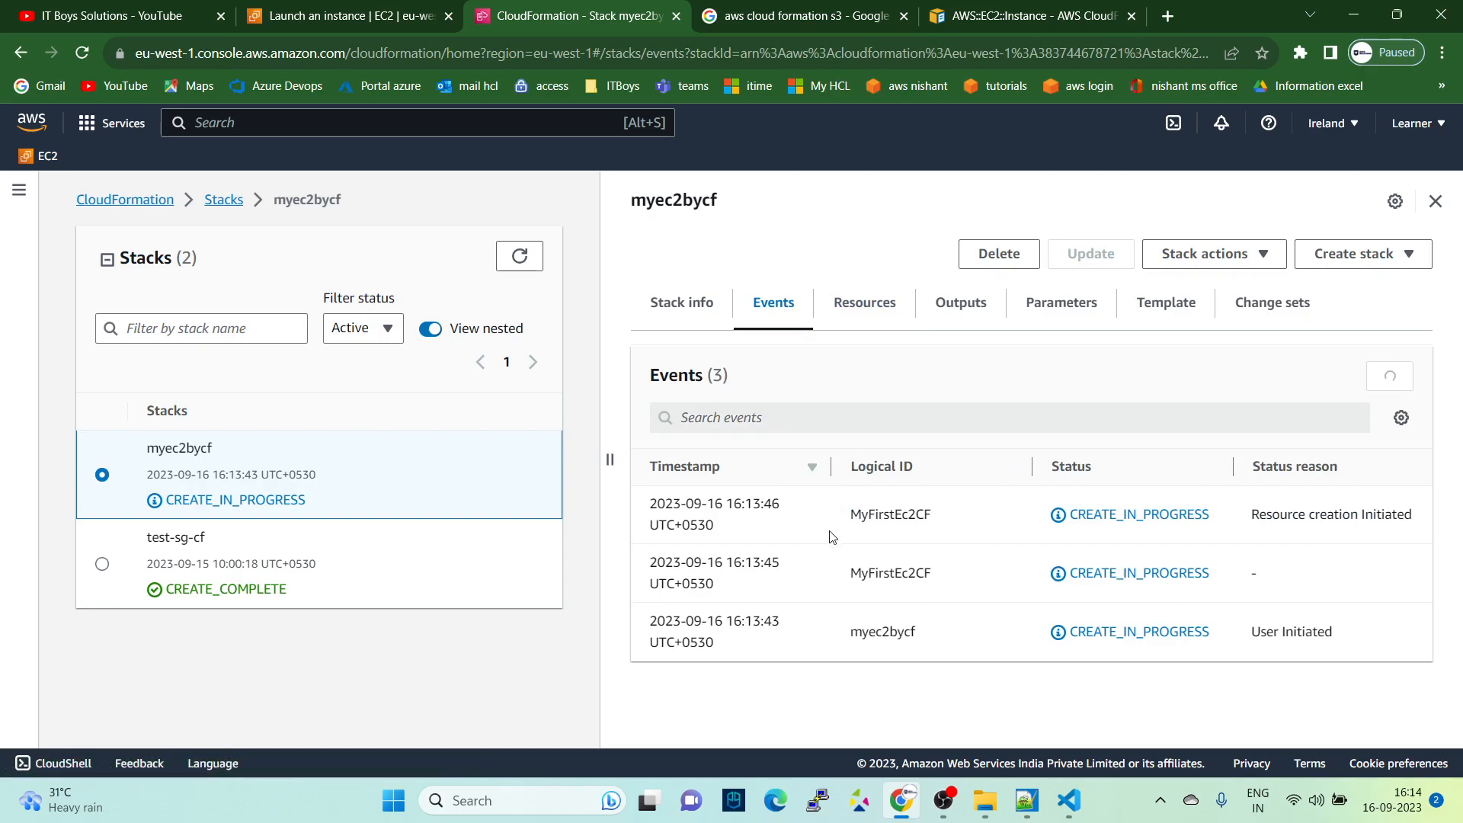
- From the stack's resources, open the MyFirstEc2CF instance in a separate browser tab and look at its EC2 Instances page
left_click(854, 311)
right_click(865, 513)
left_click(910, 531)
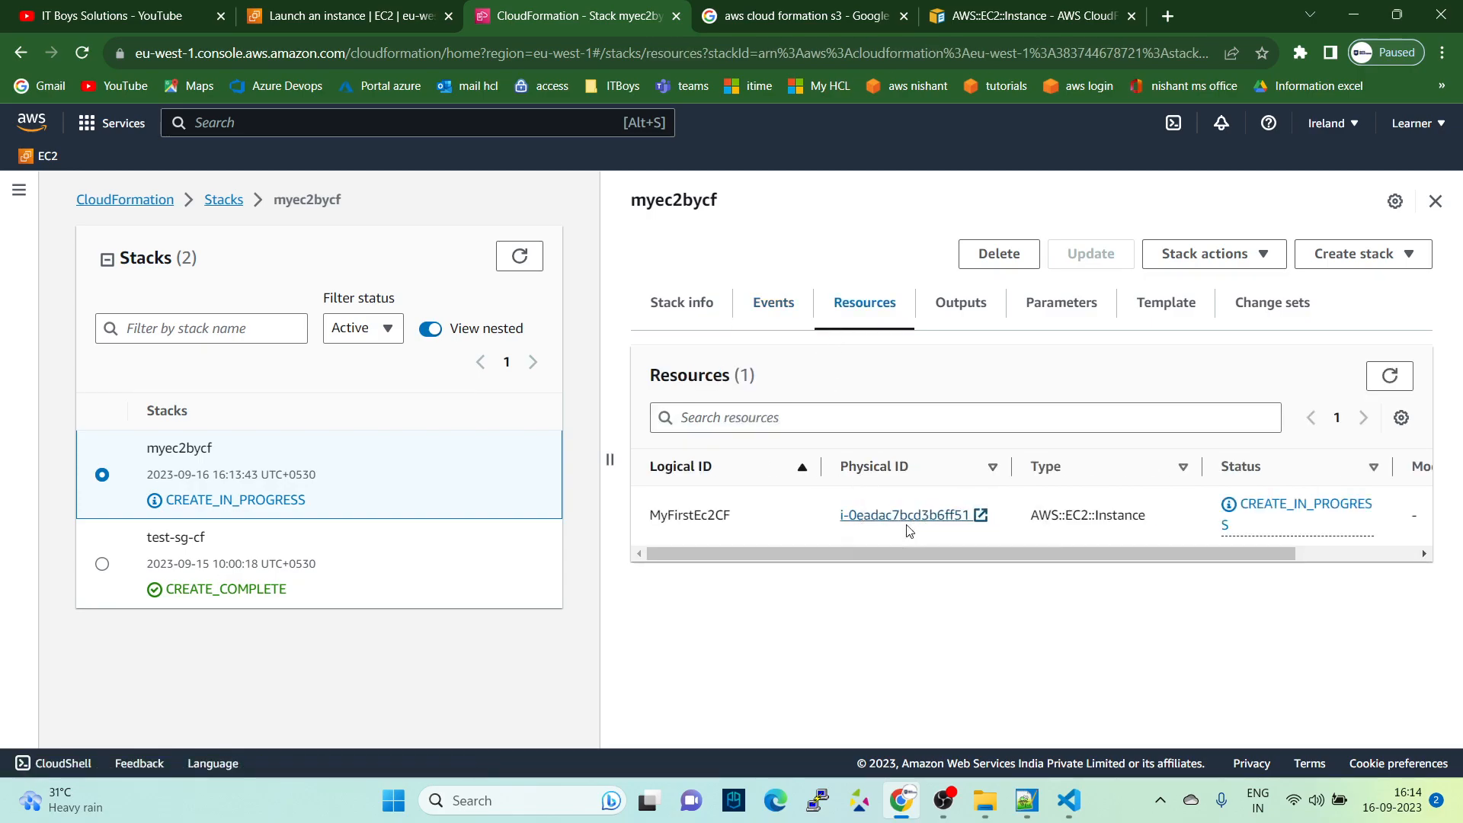
left_click(687, 20)
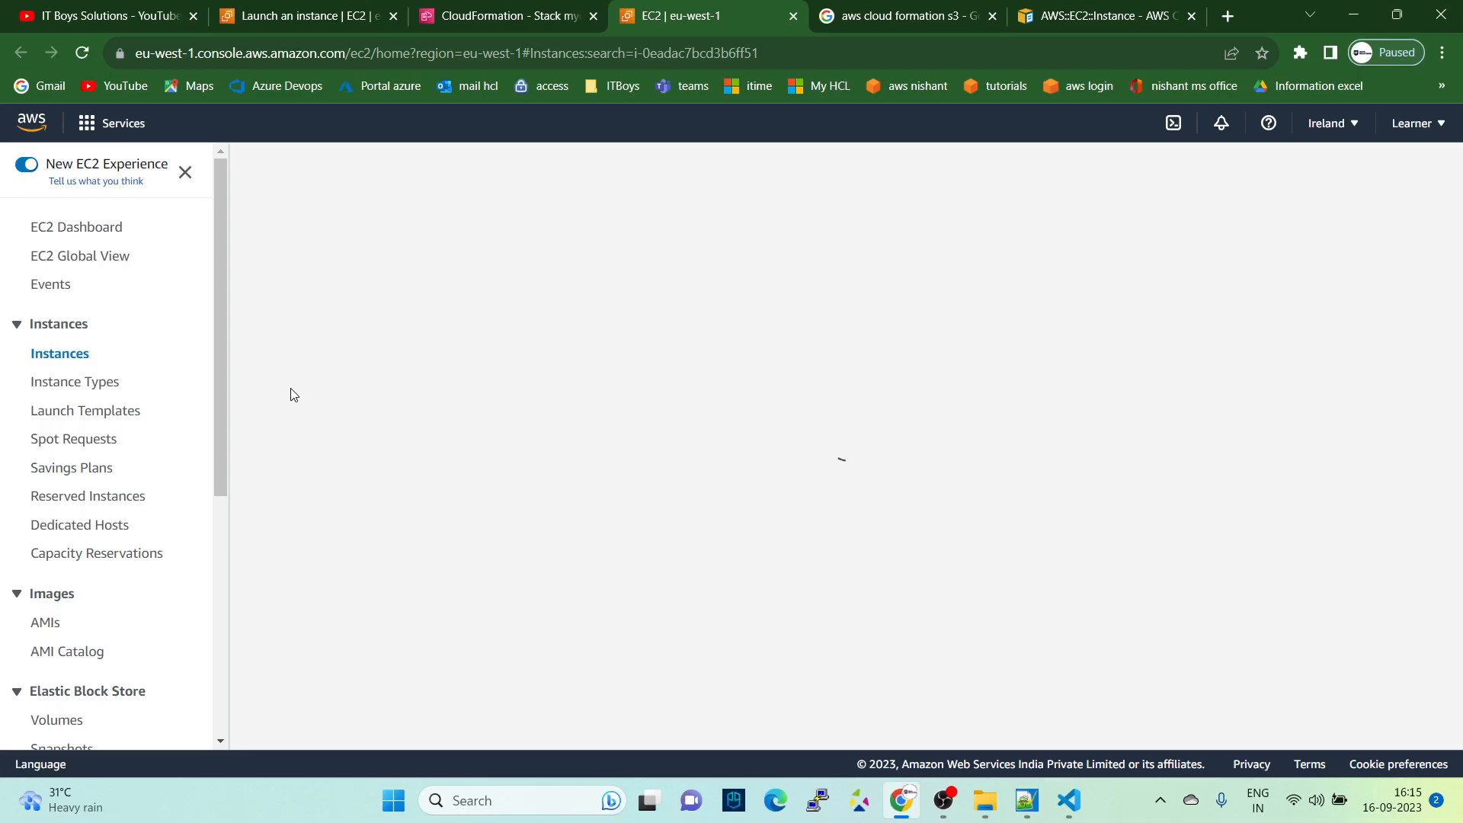
left_click(540, 8)
left_click(667, 15)
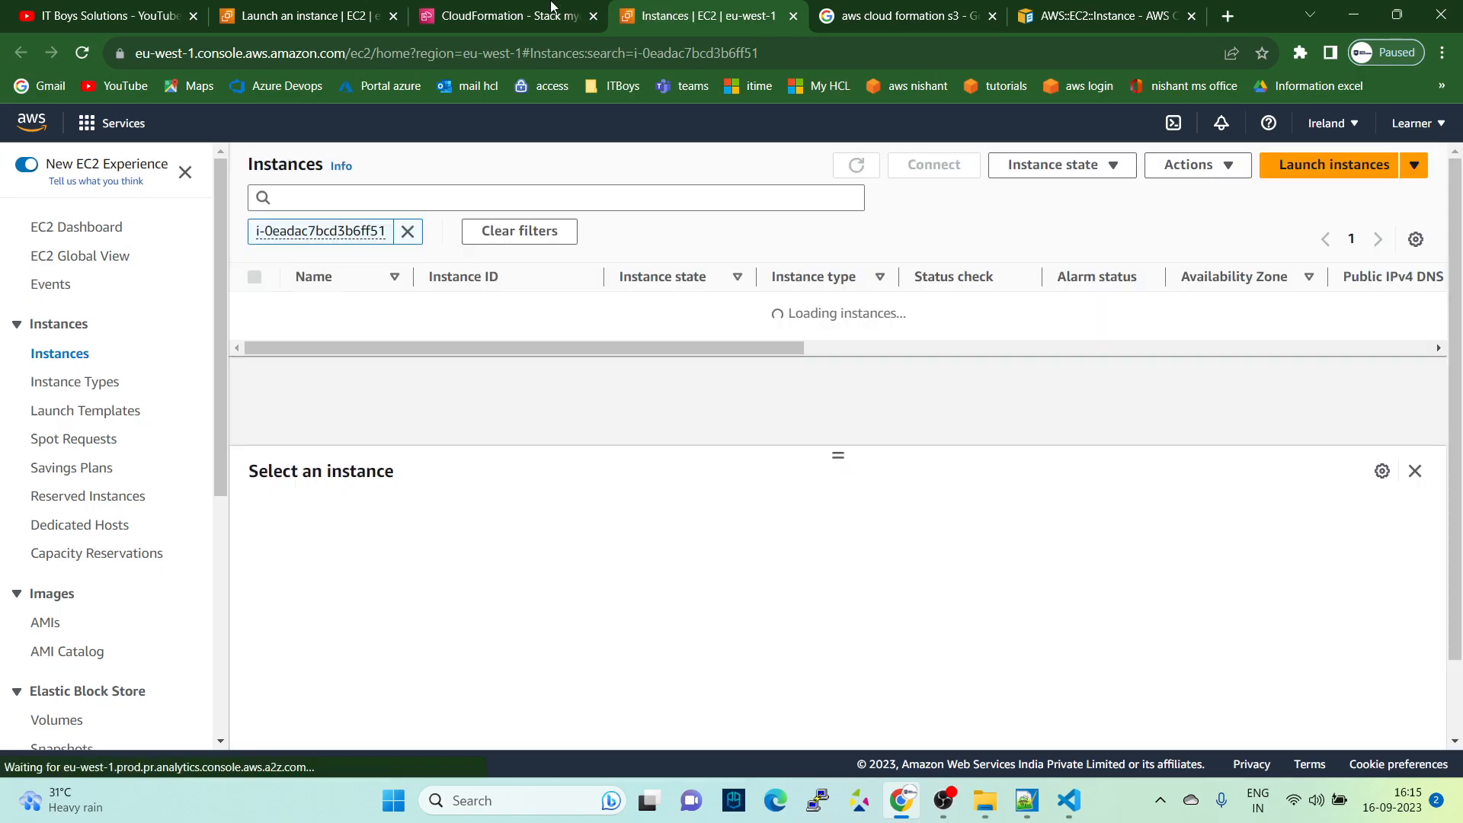
- Return to the CloudFormation console and examine the template stored with the myec2bycf stack, glancing at its events
left_click(502, 8)
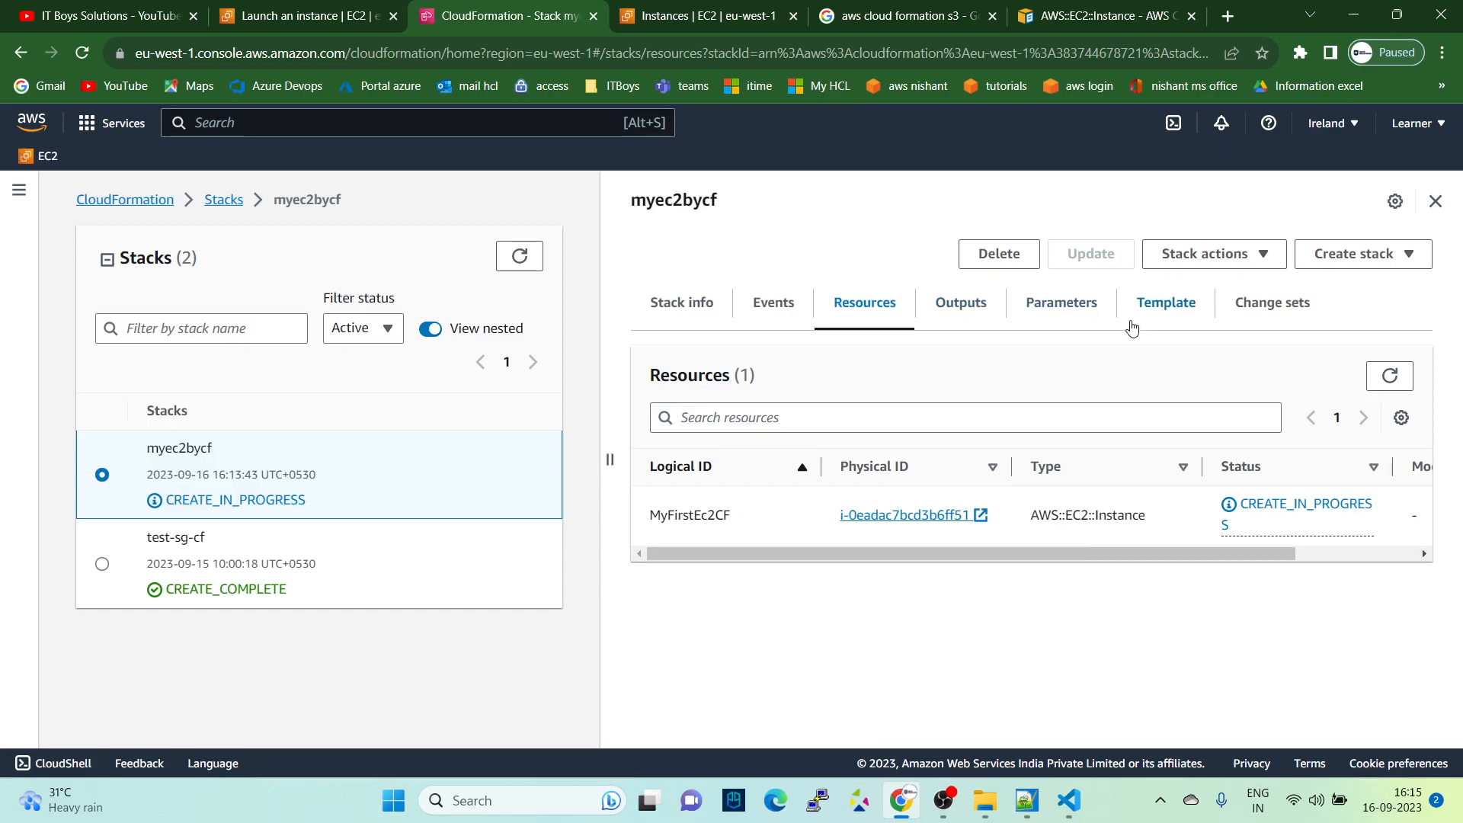
left_click(1159, 309)
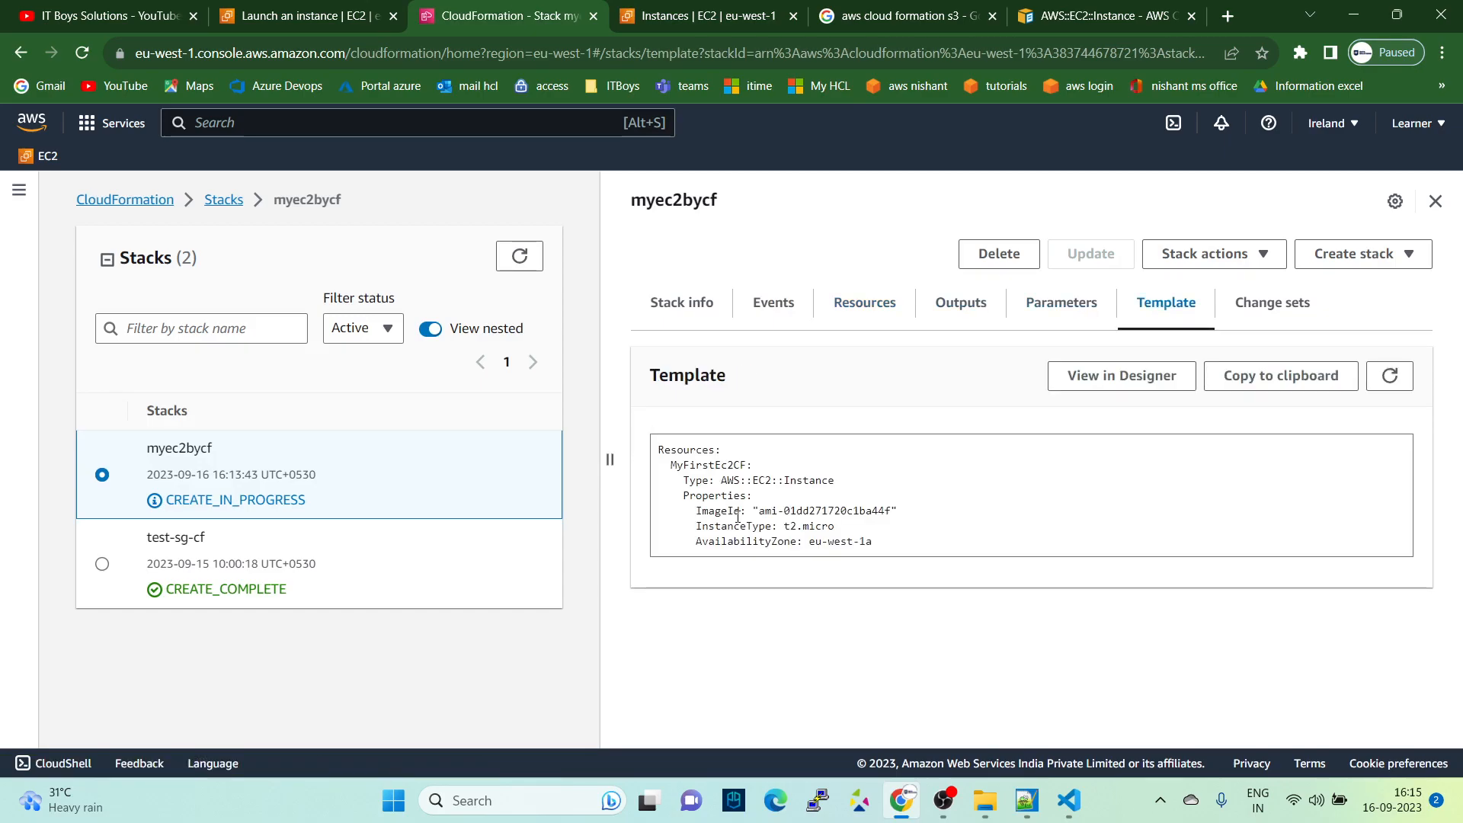
left_click_drag(891, 555, 629, 459)
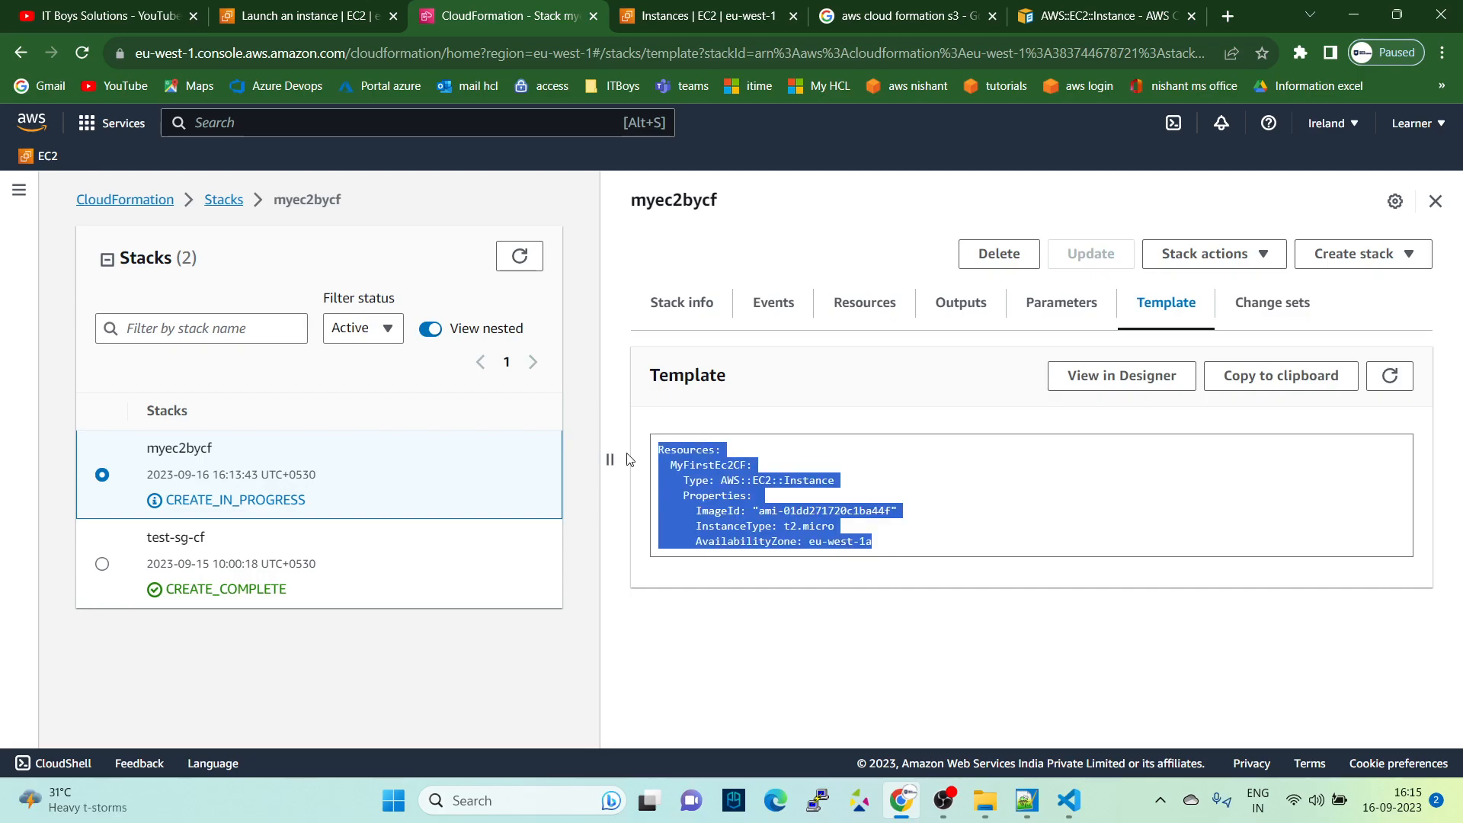
left_click(752, 402)
left_click(775, 304)
left_click(1155, 308)
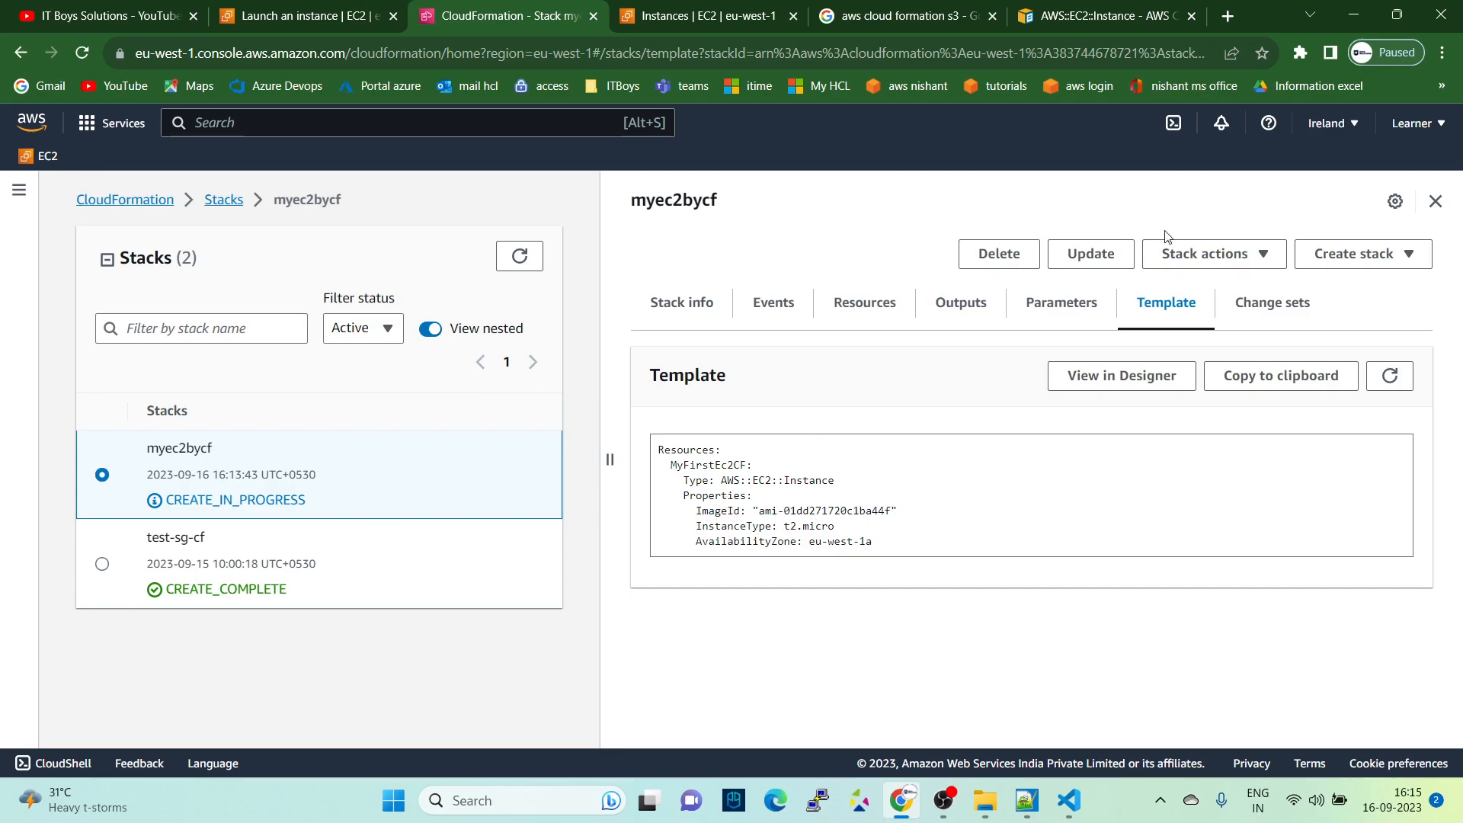
left_click(1075, 257)
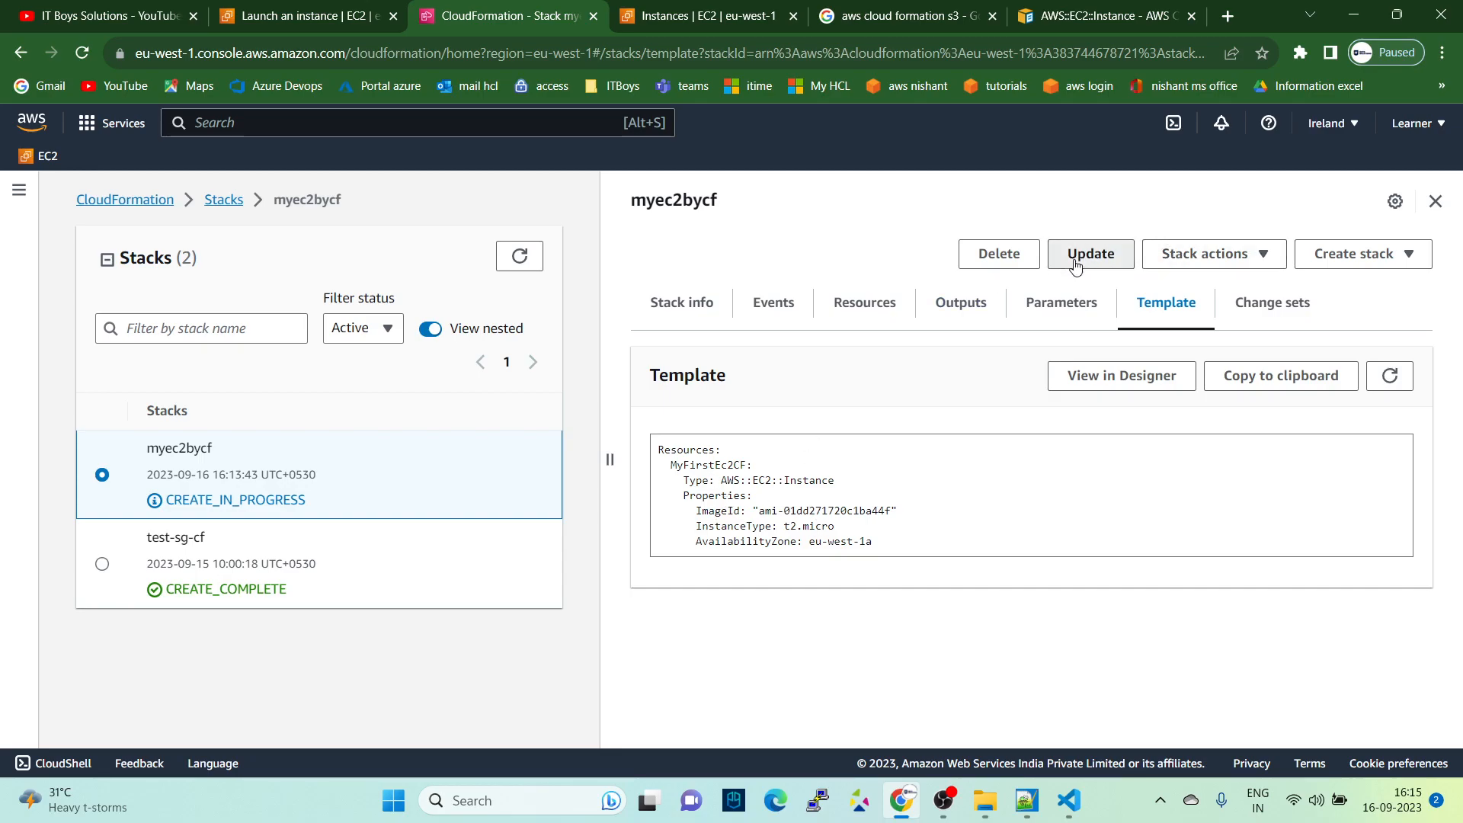
left_click(848, 418)
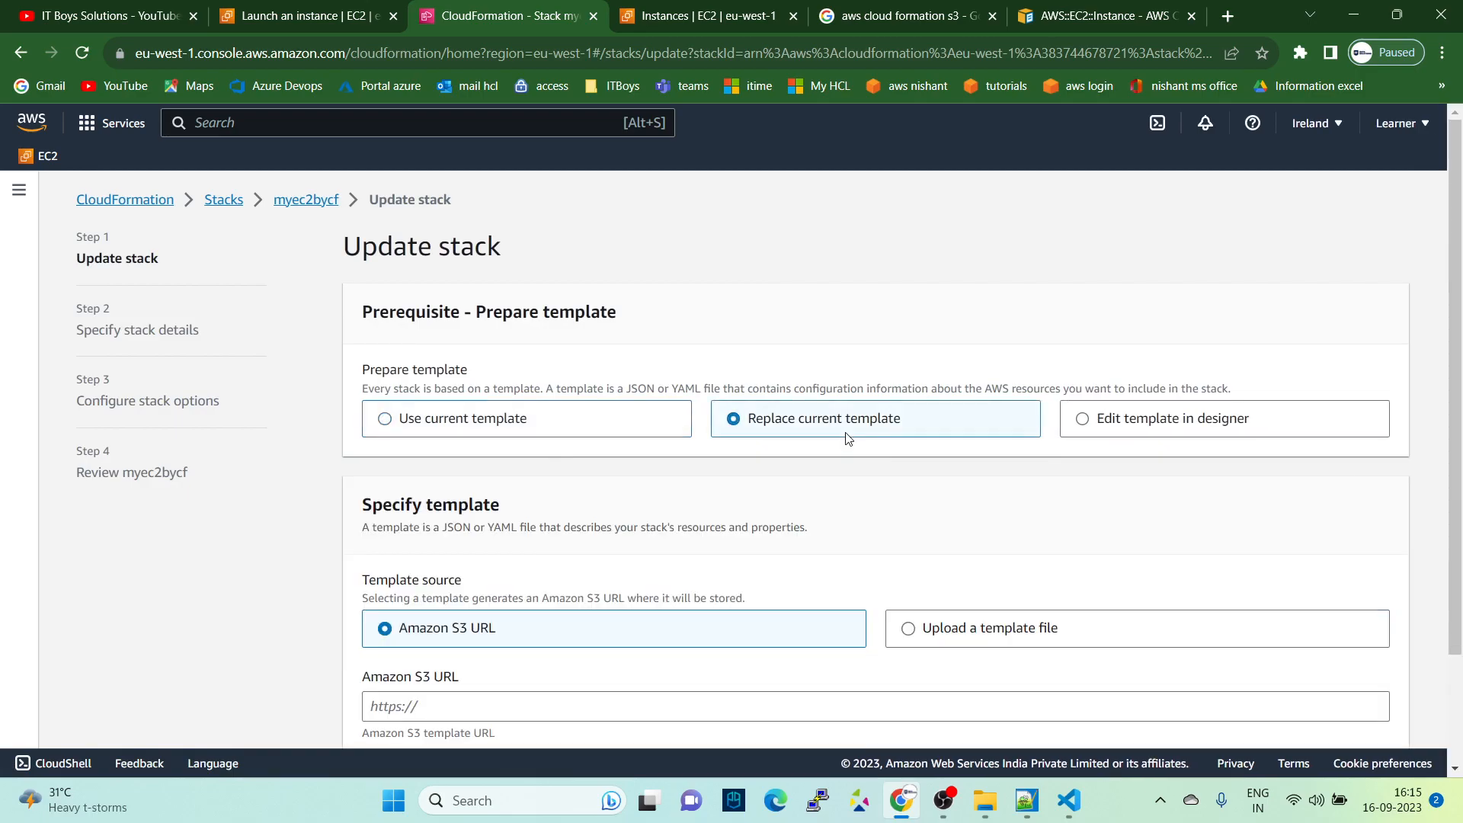
left_click(1067, 800)
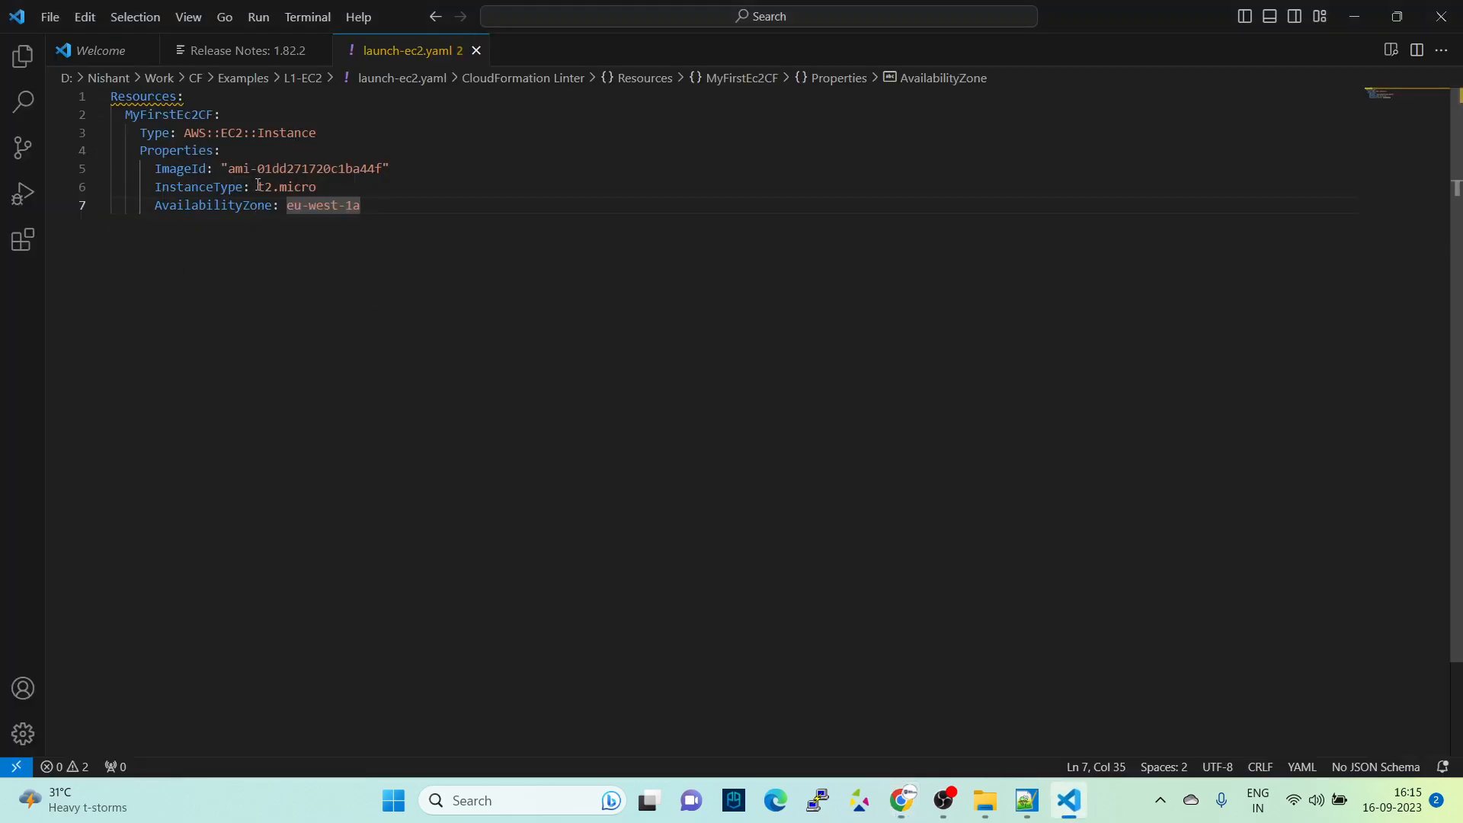
key("alt+Tab")
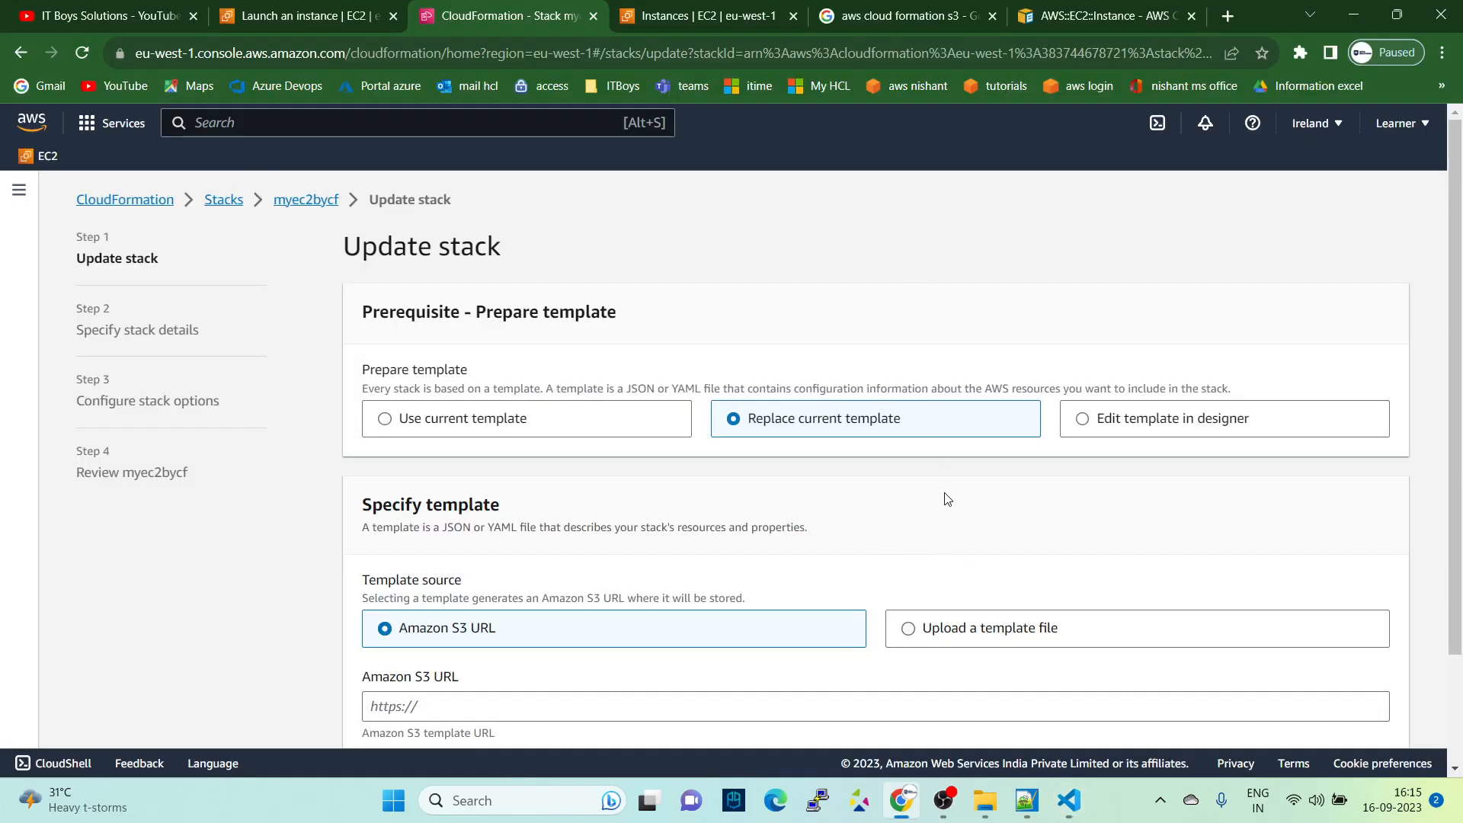
scroll(947, 499, "down", 3)
left_click(1280, 713)
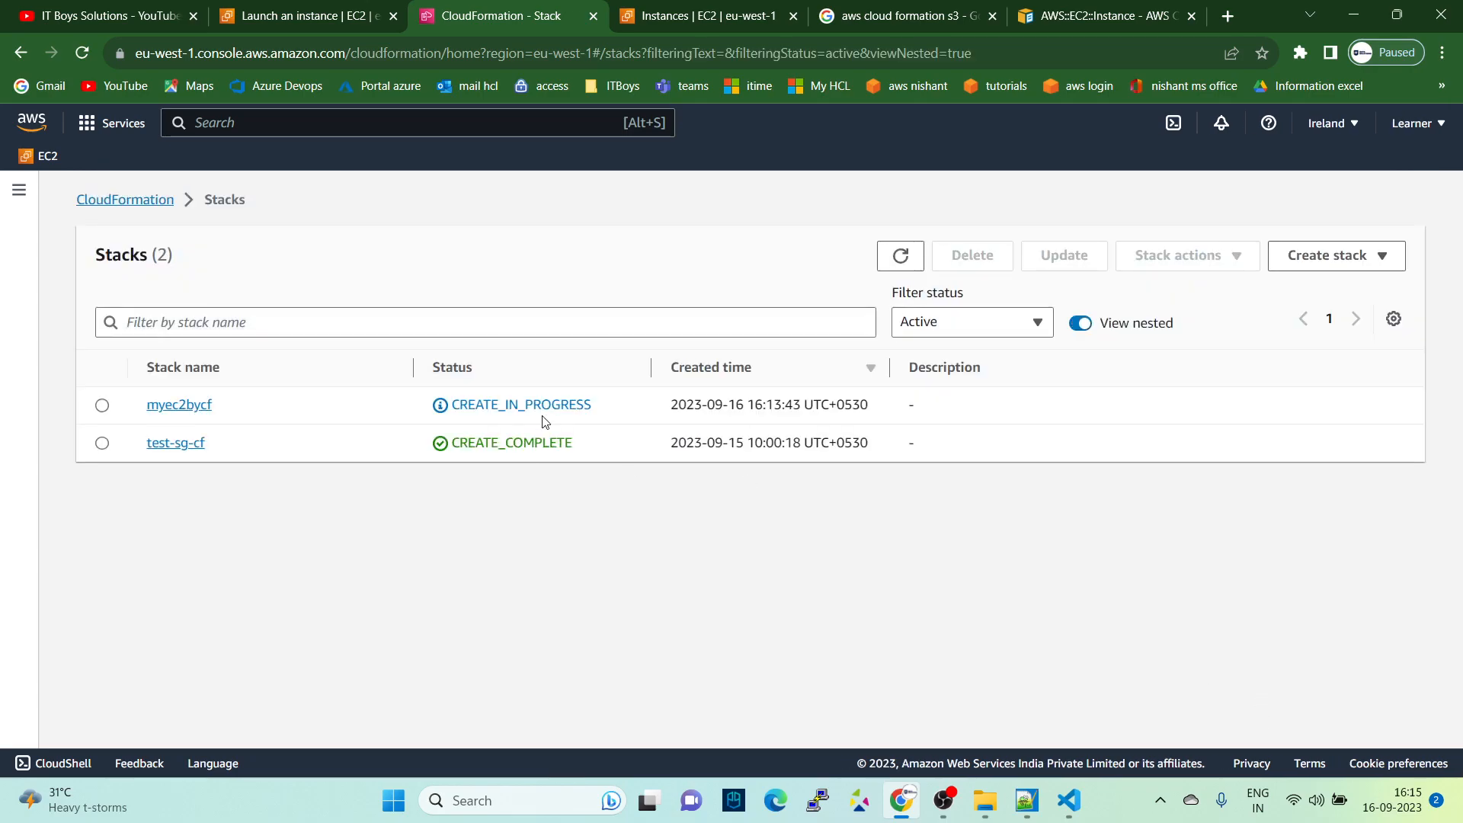
- Reopen the myec2bycf stack and check the statuses and status reasons in its events
left_click(180, 404)
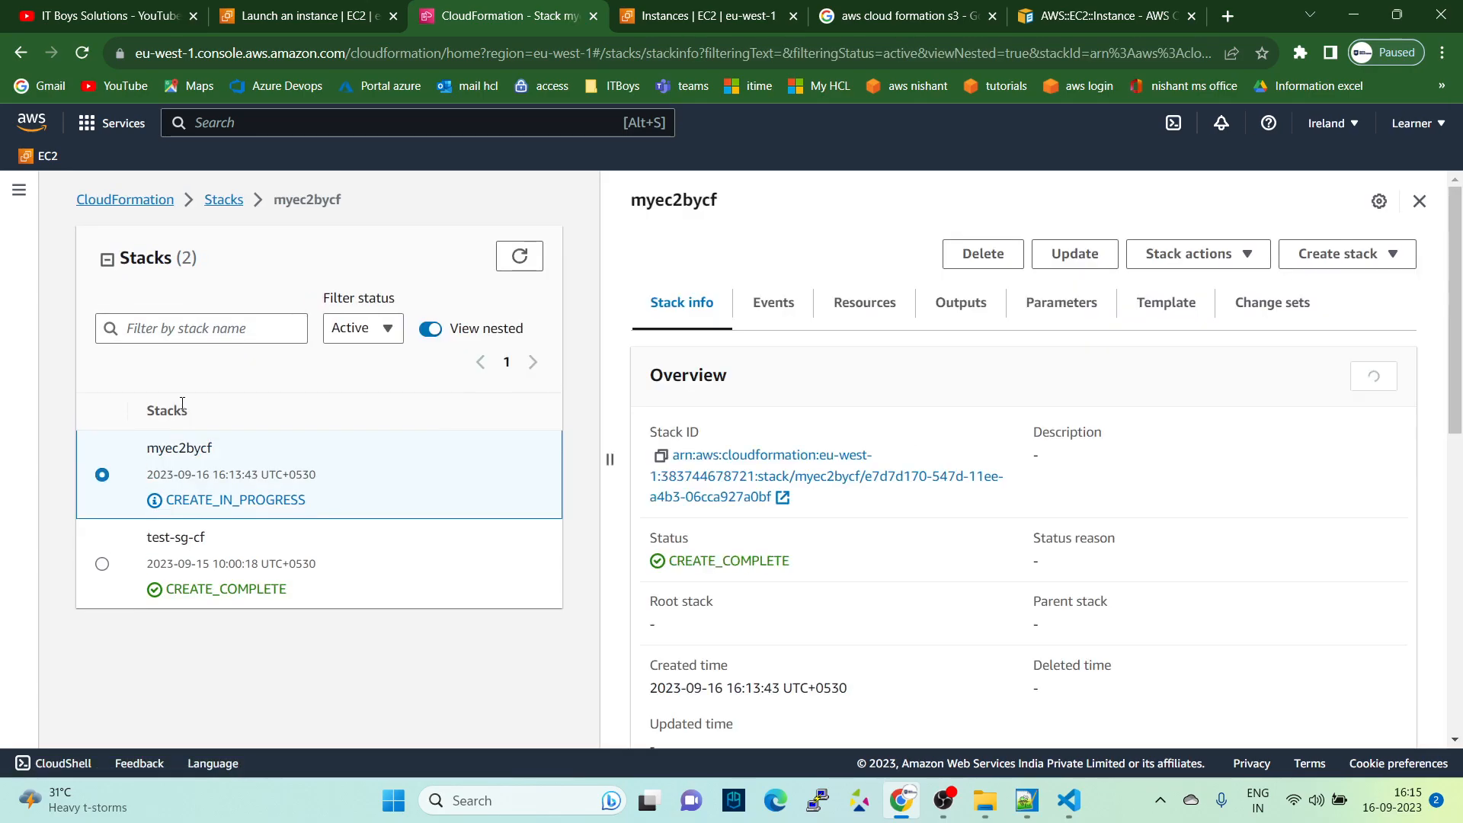
left_click(760, 321)
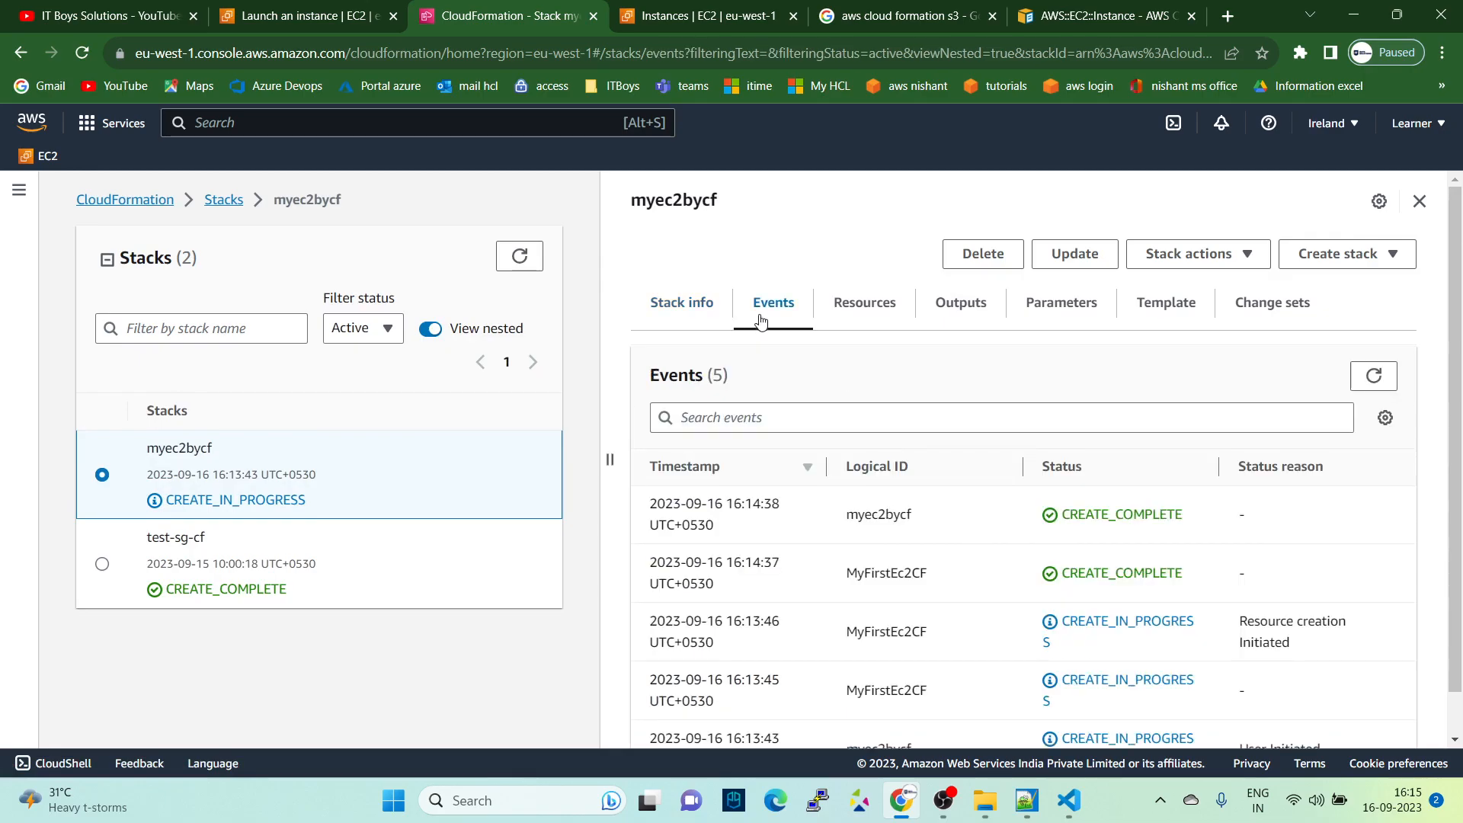
scroll(1267, 457, "down", 1)
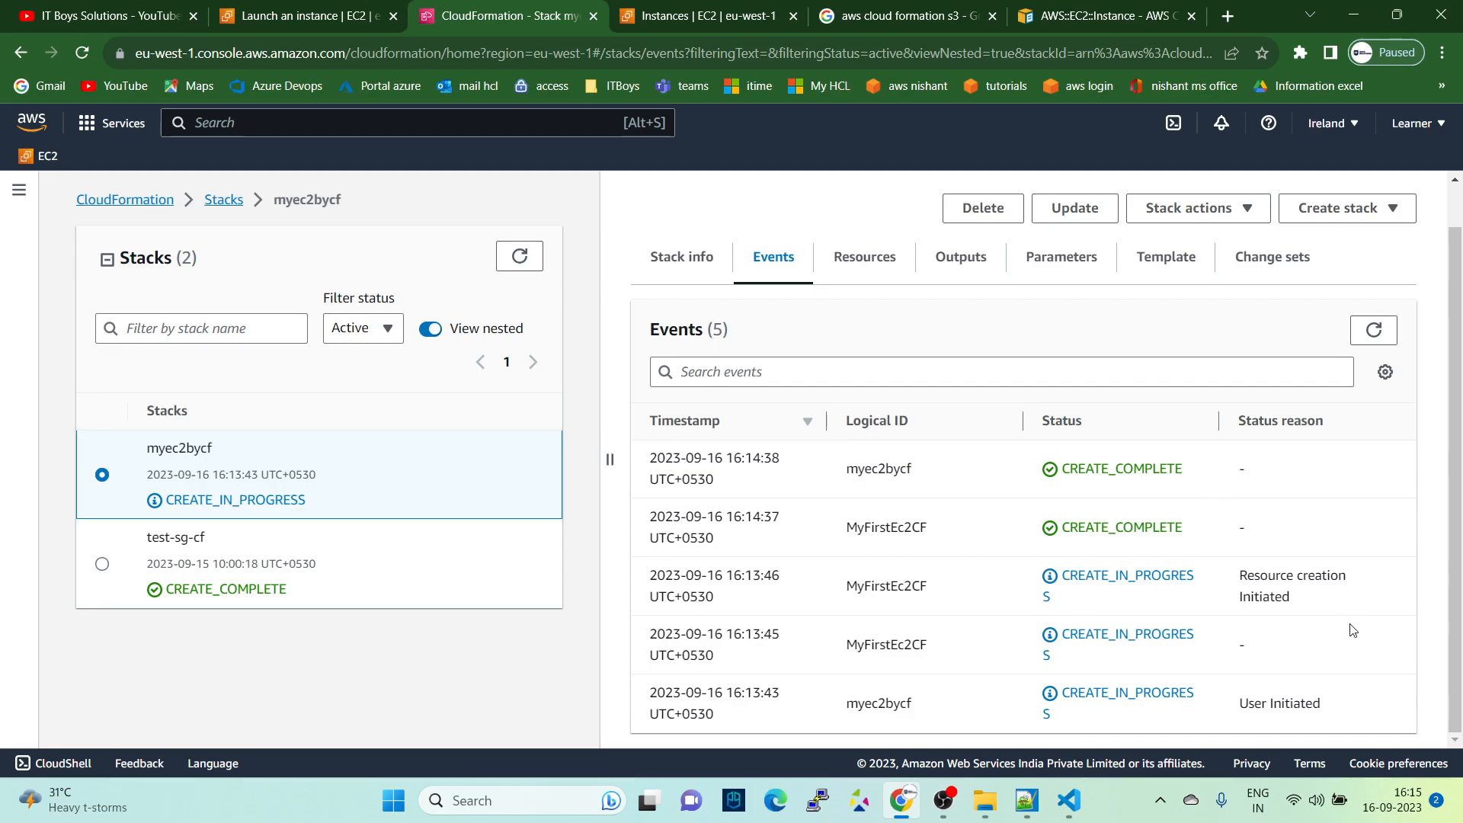
left_click_drag(1234, 425, 1346, 425)
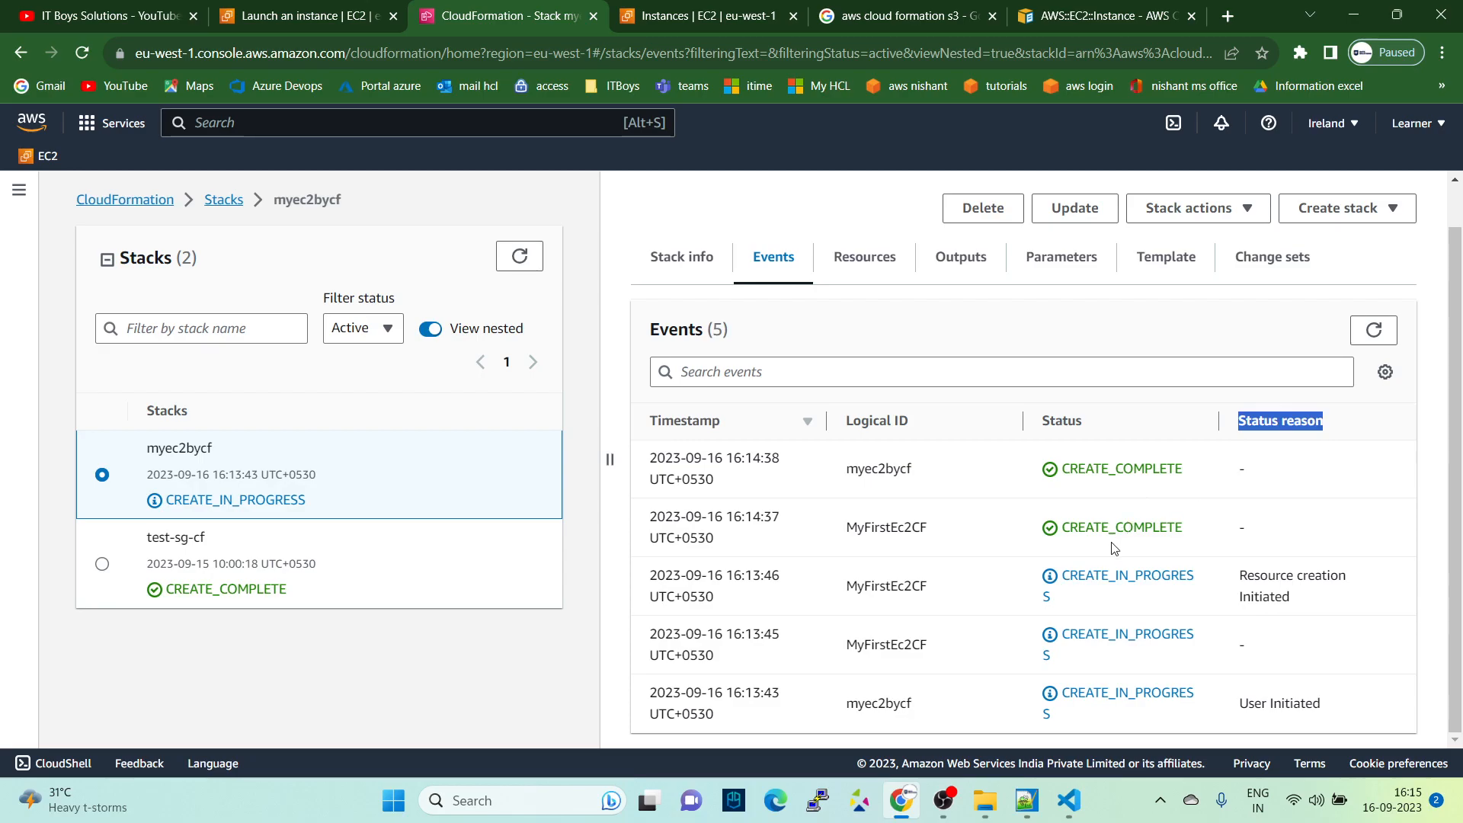
- Switch to Visual Studio Code and review the image ID, instance type and availability zone in launch-ec2.yaml
left_click(1069, 801)
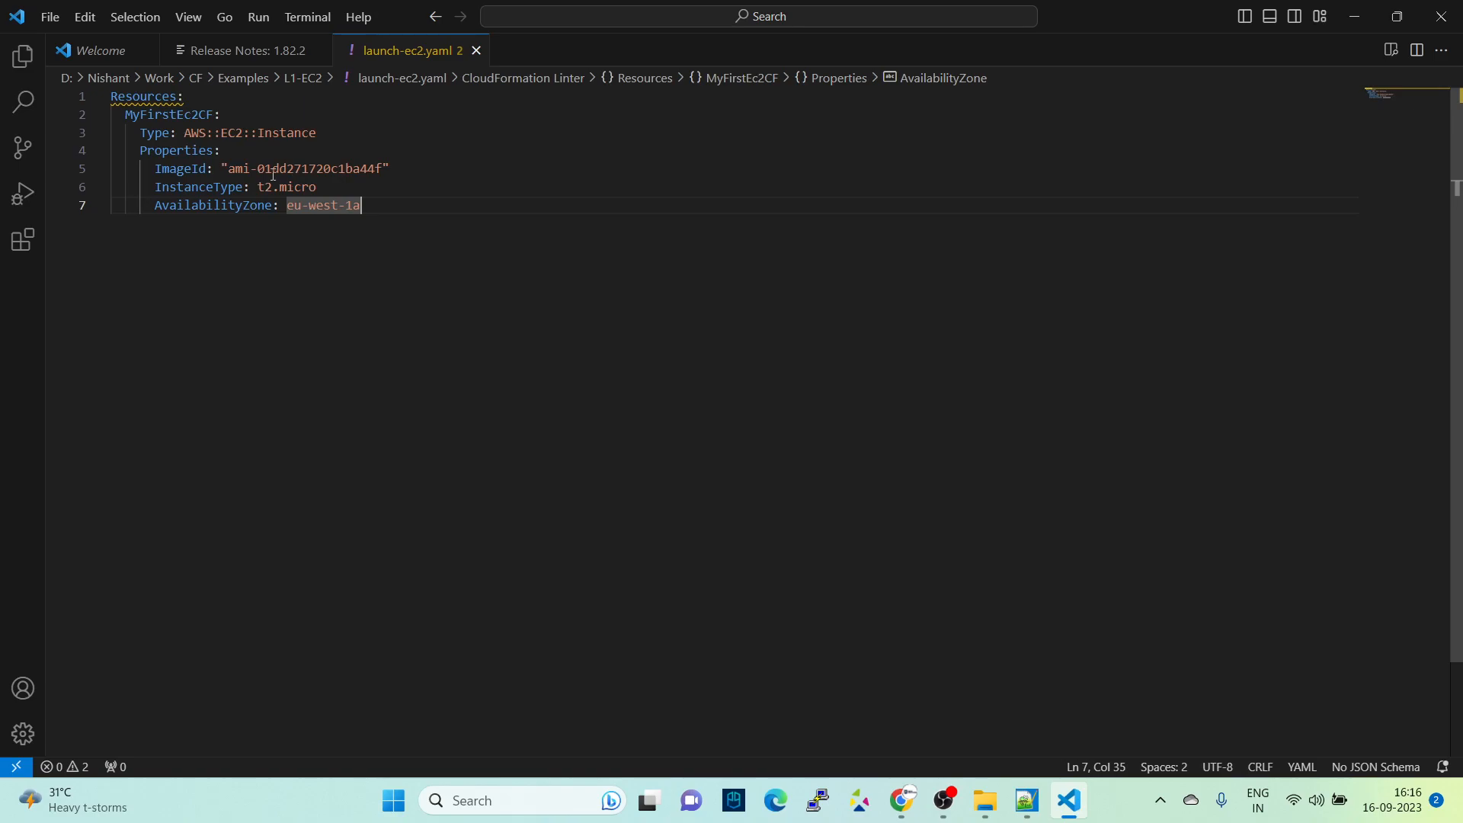
key("BackSpace")
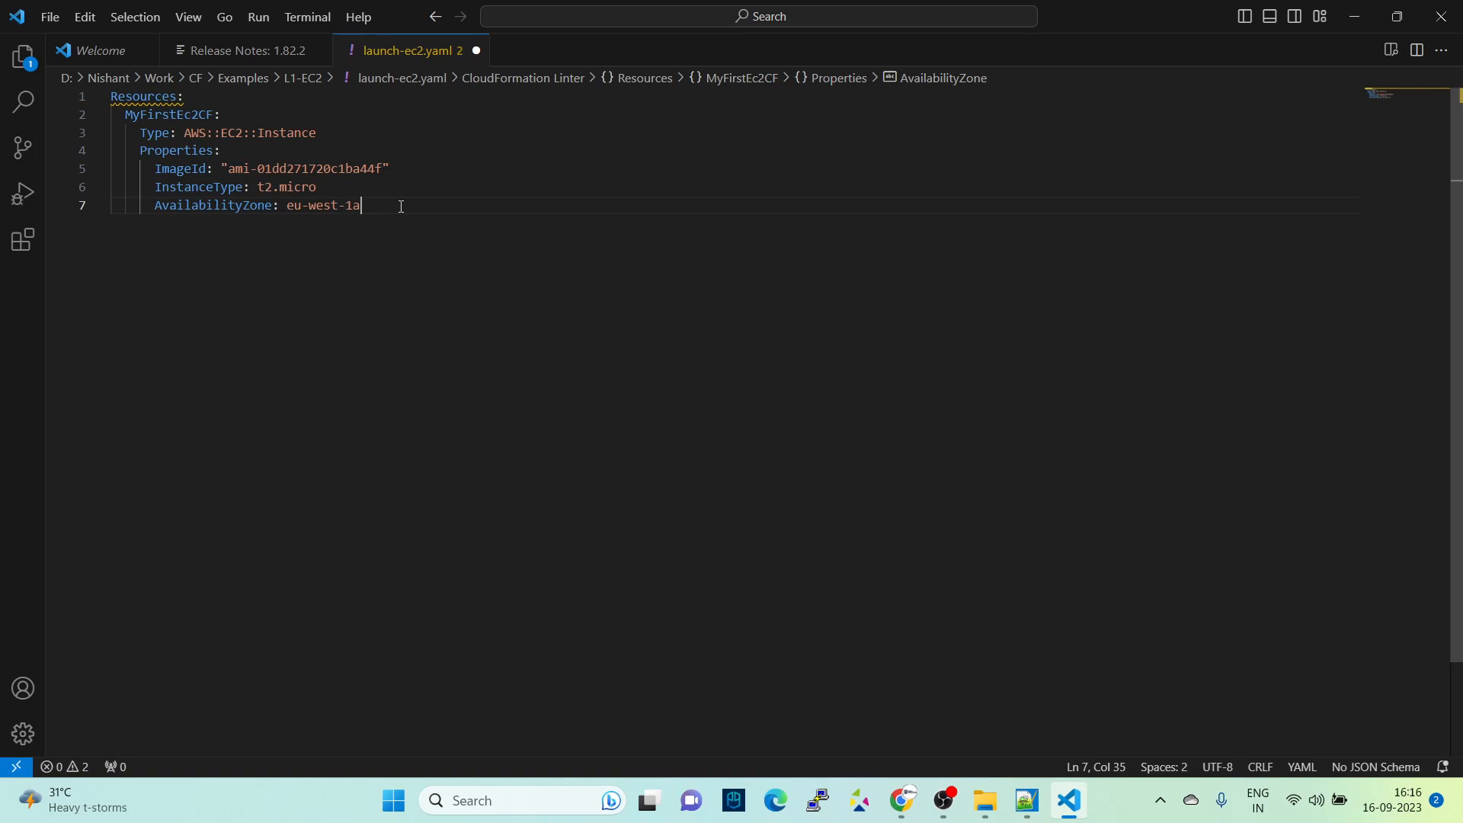
left_click_drag(229, 169, 383, 169)
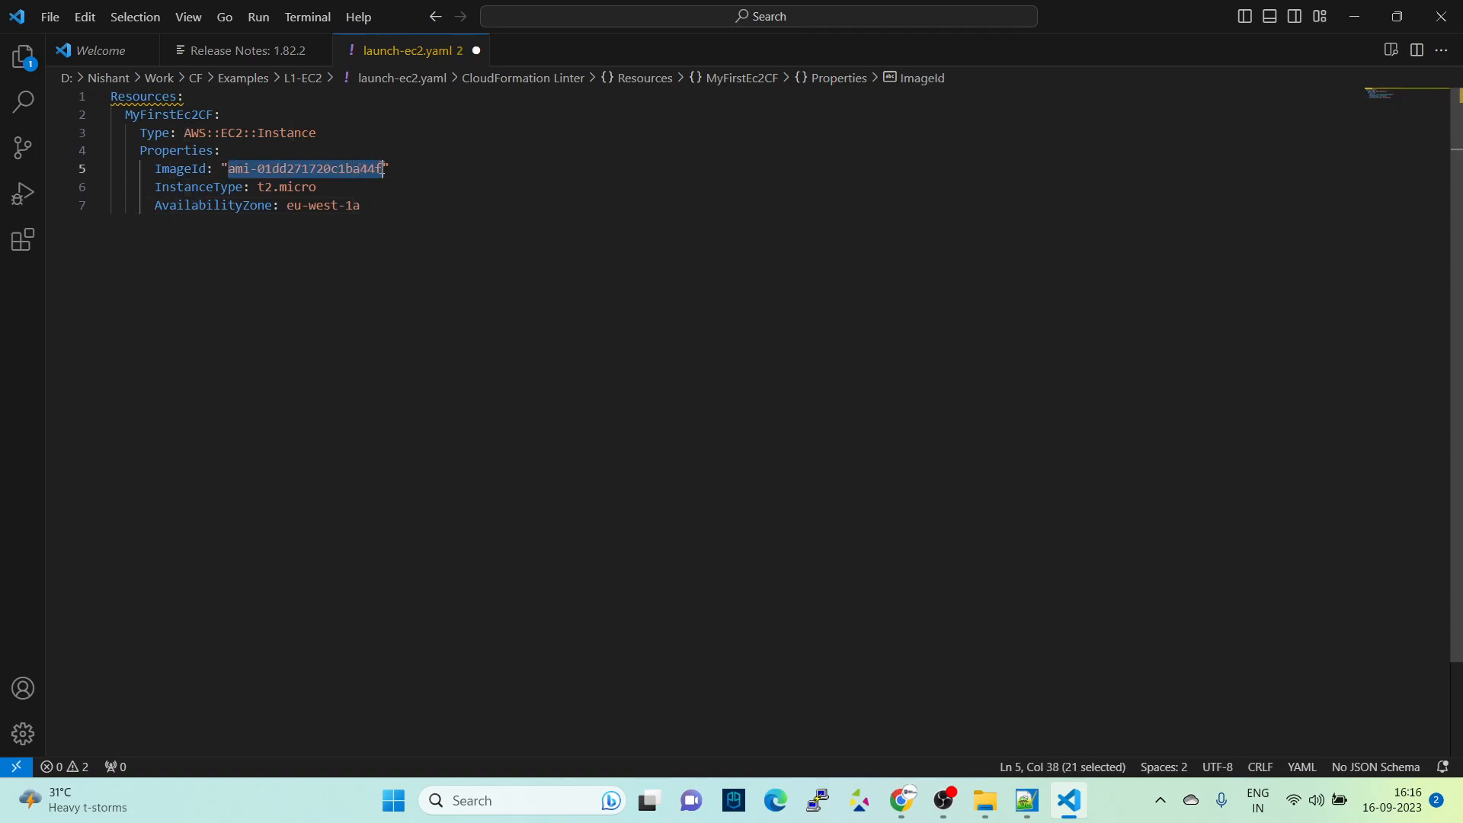
key("alt+Tab")
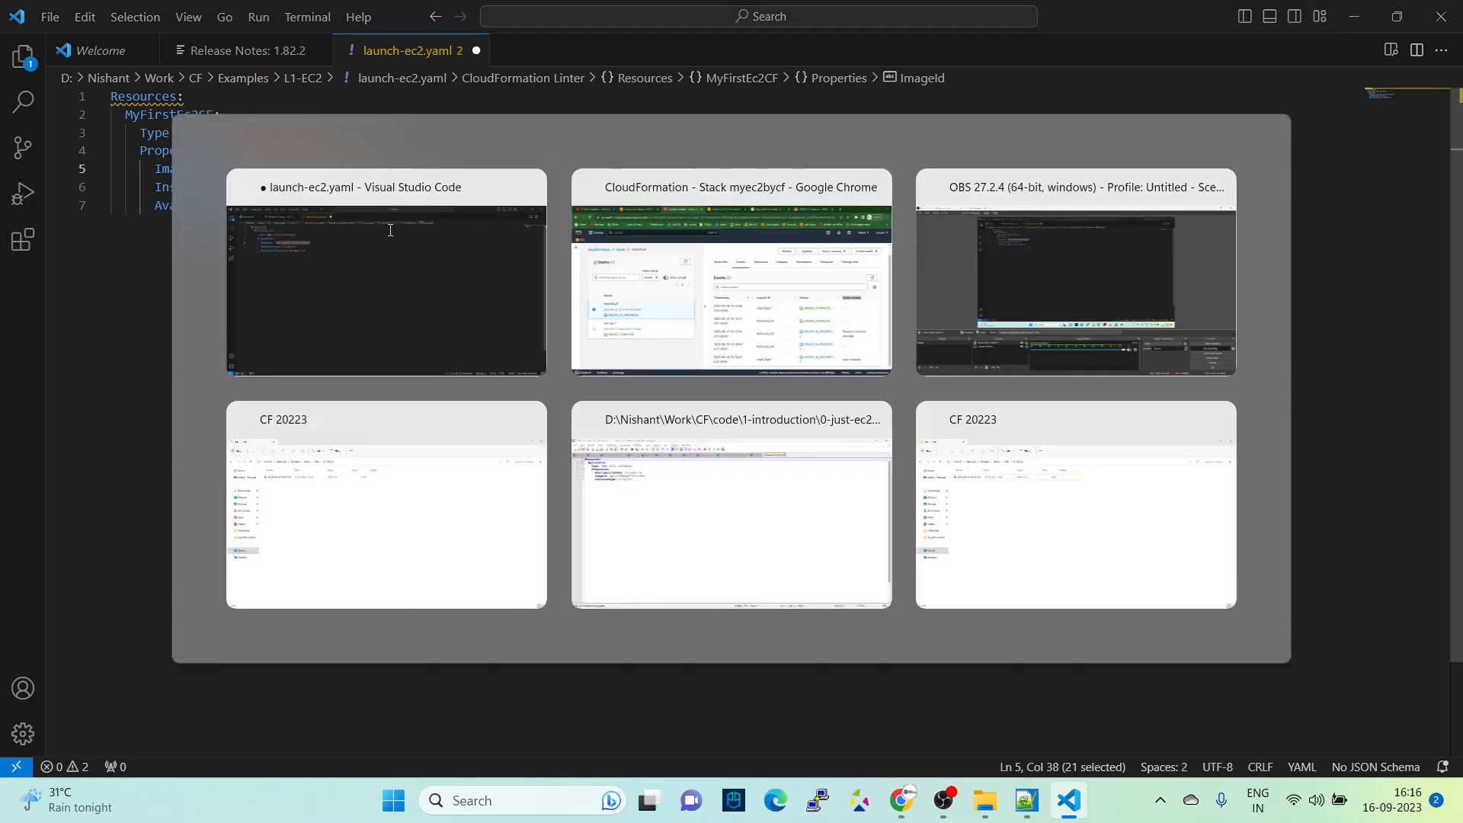
key("alt+Tab")
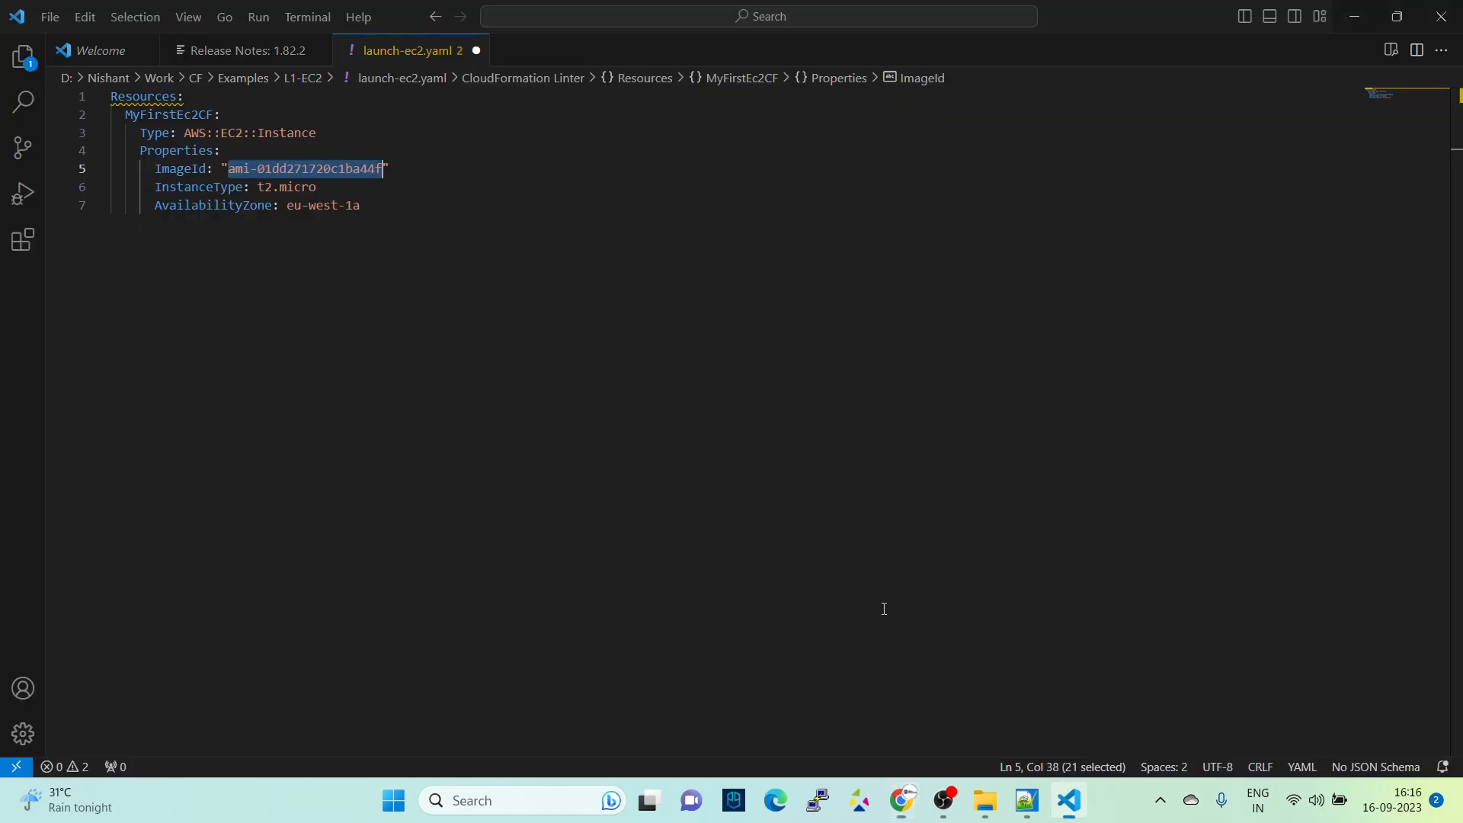
left_click(384, 188)
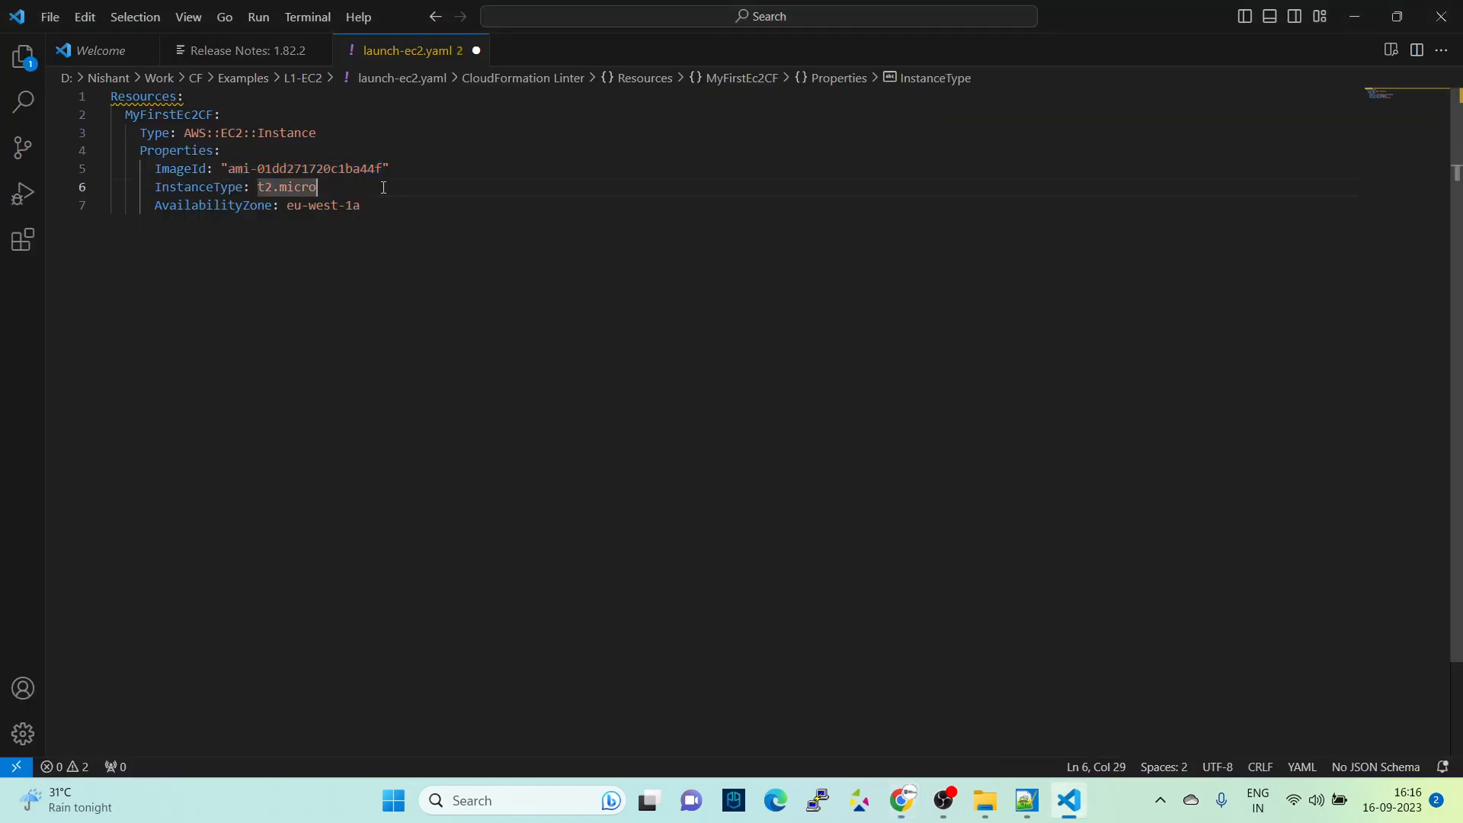
- Return to the browser's EC2 Instances page, clear the instance ID filter, enlarge the list area and select the unnamed instance
key("alt+Tab")
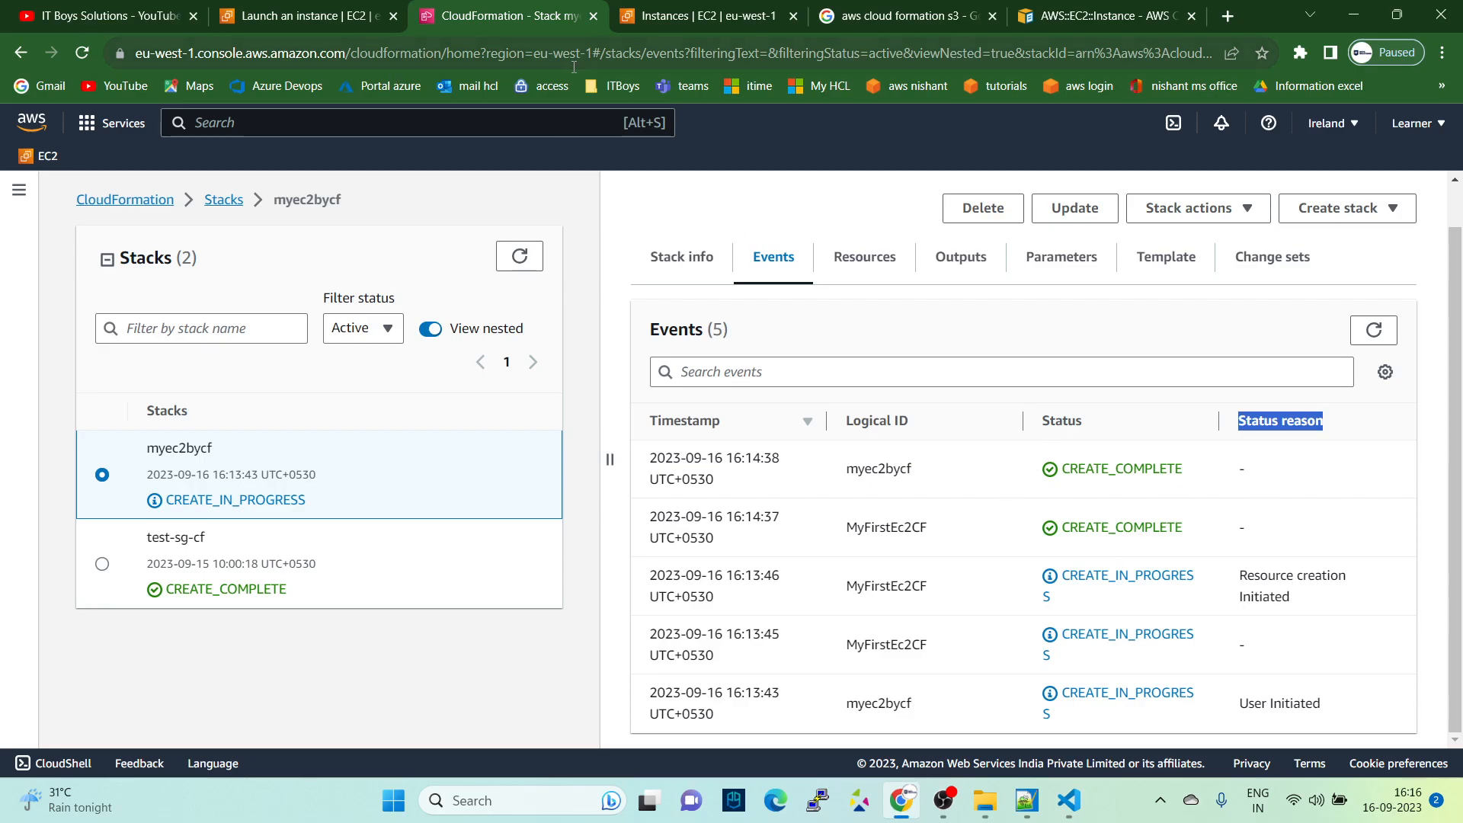
left_click(708, 15)
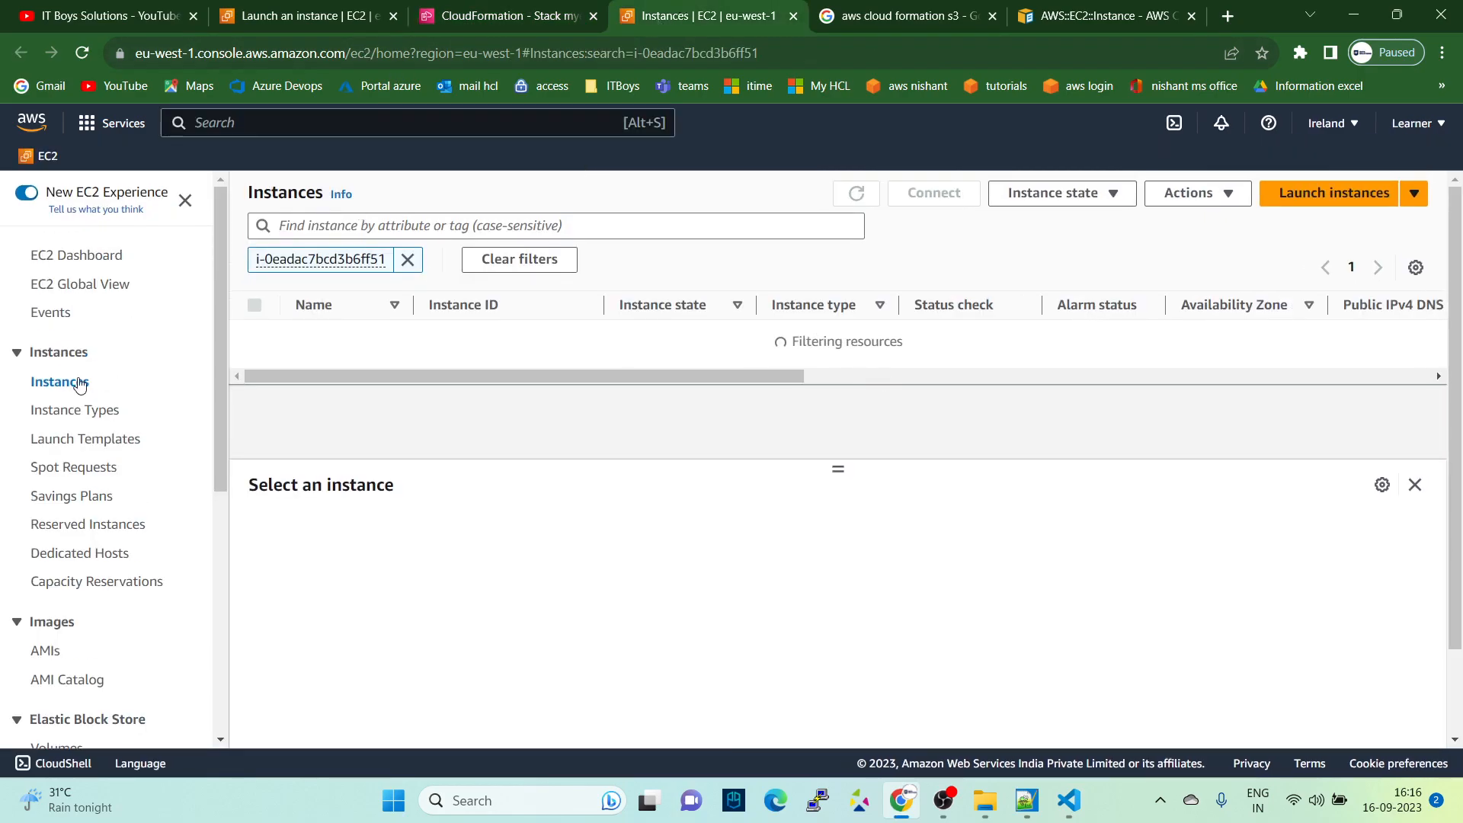
left_click(407, 261)
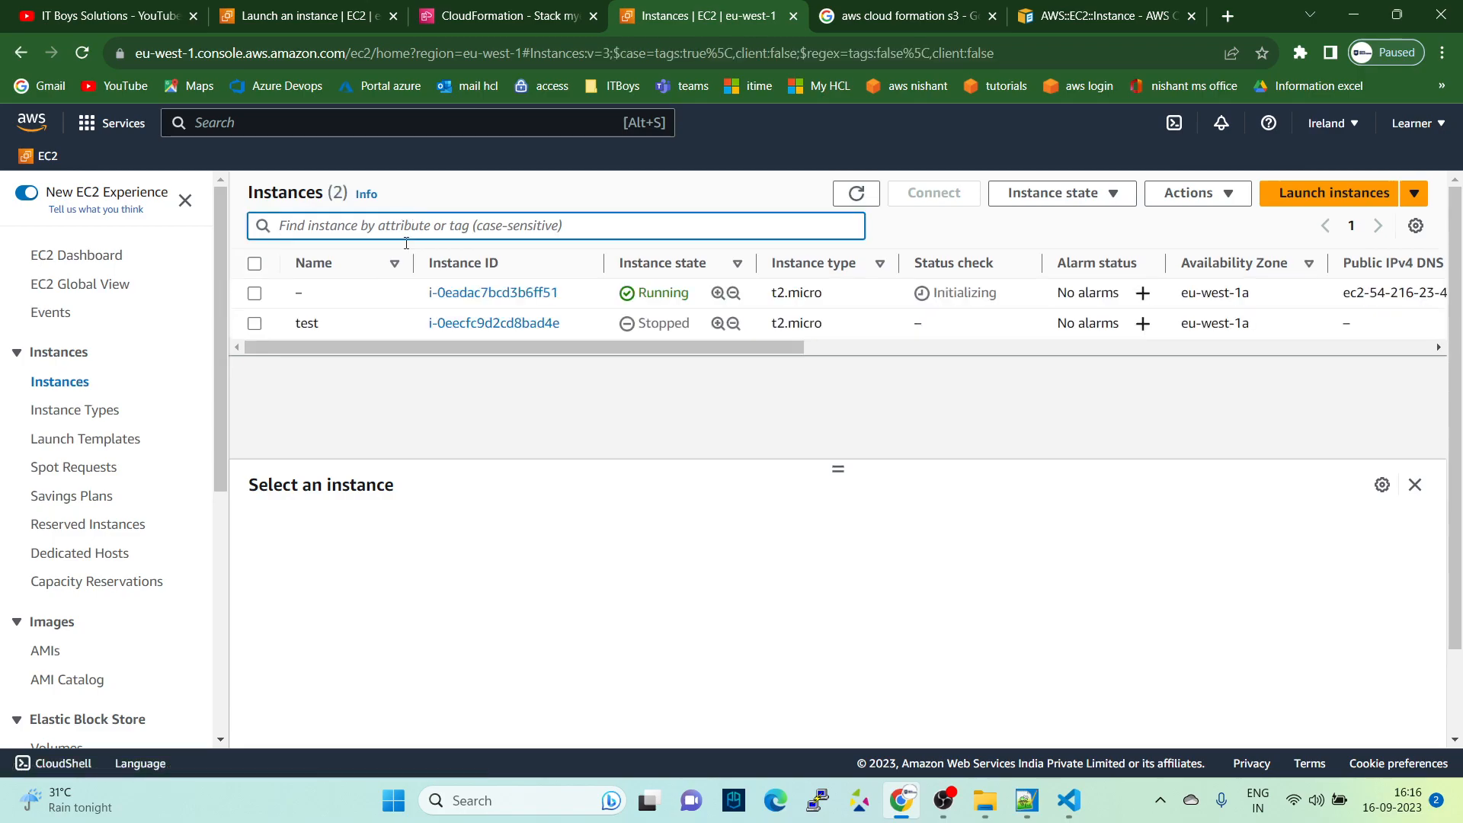
left_click_drag(838, 468, 833, 606)
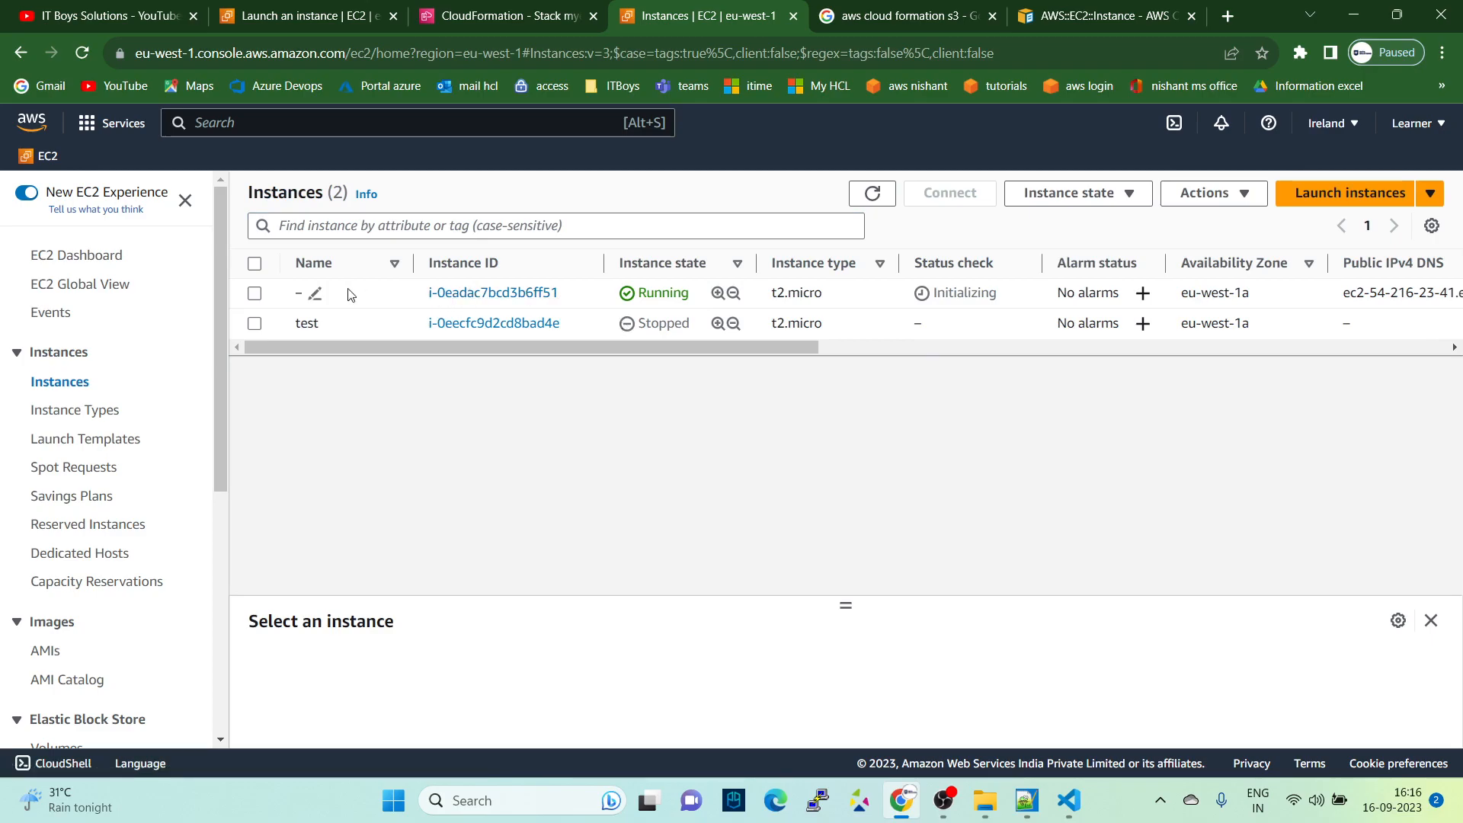
left_click(650, 306)
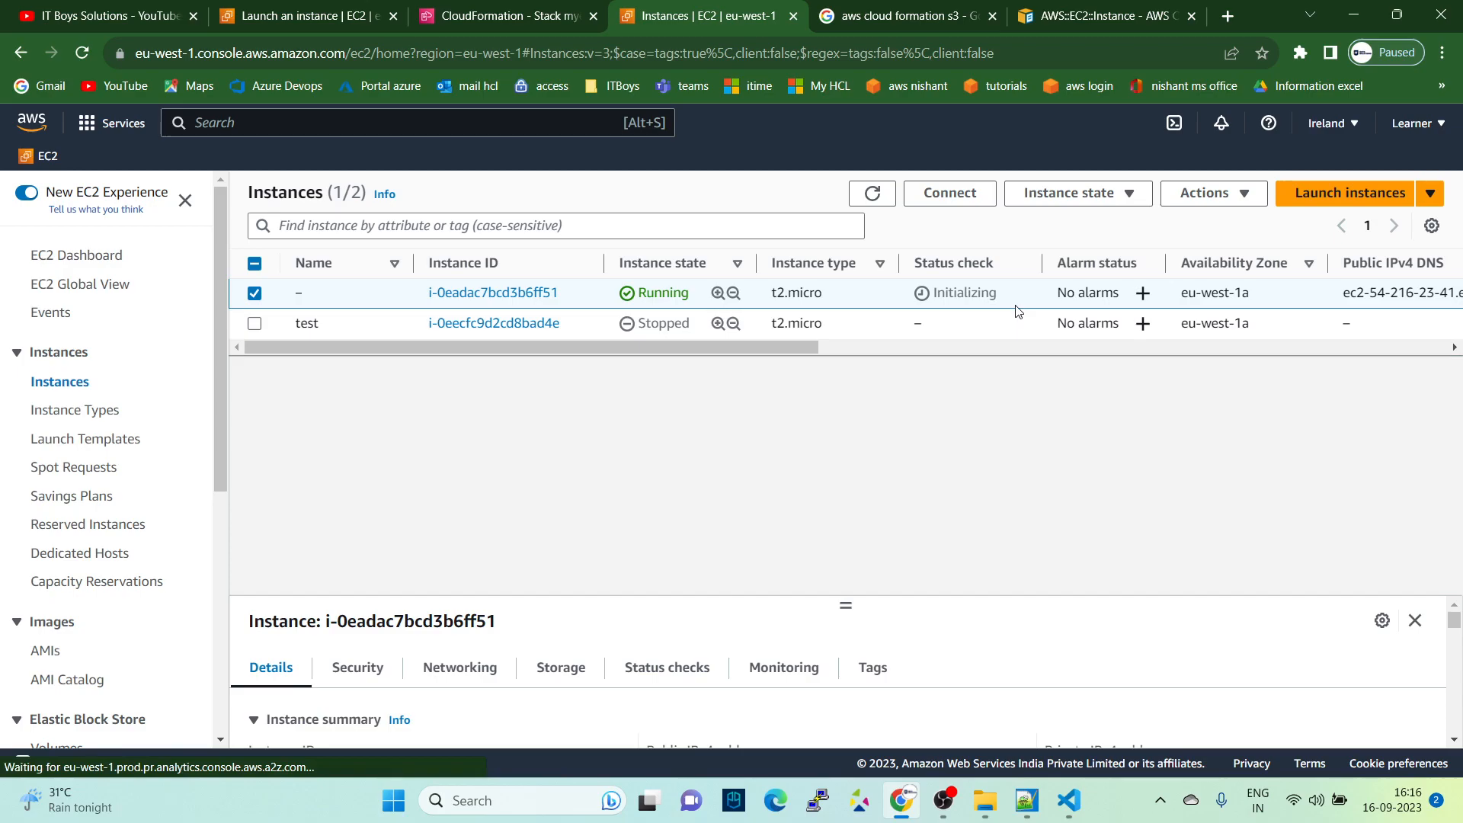
- Glance at launch-ec2.yaml in Visual Studio Code, and check the unnamed instance's state back on the EC2 Instances page
left_click(1069, 800)
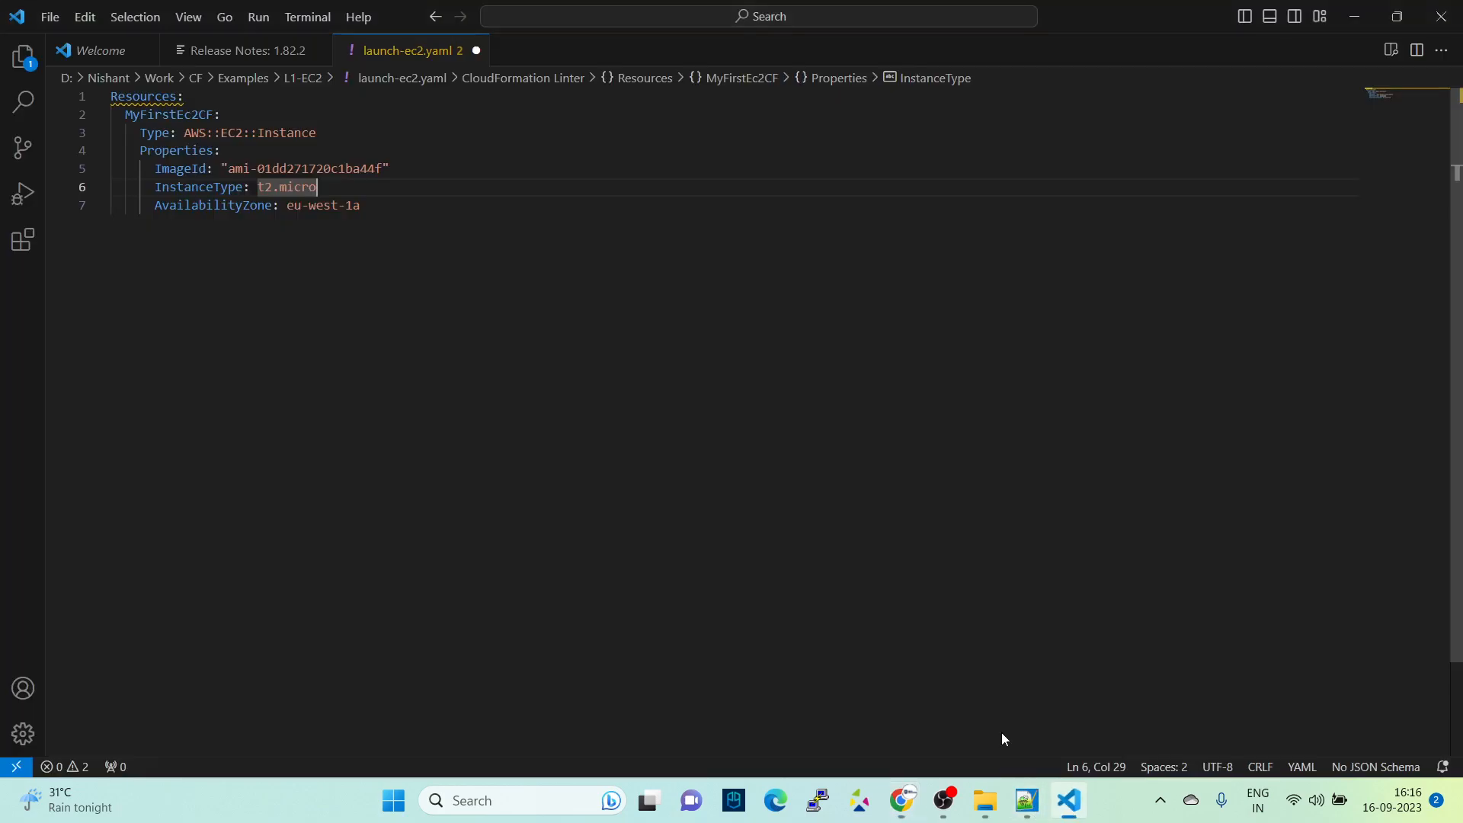
key("alt+Tab")
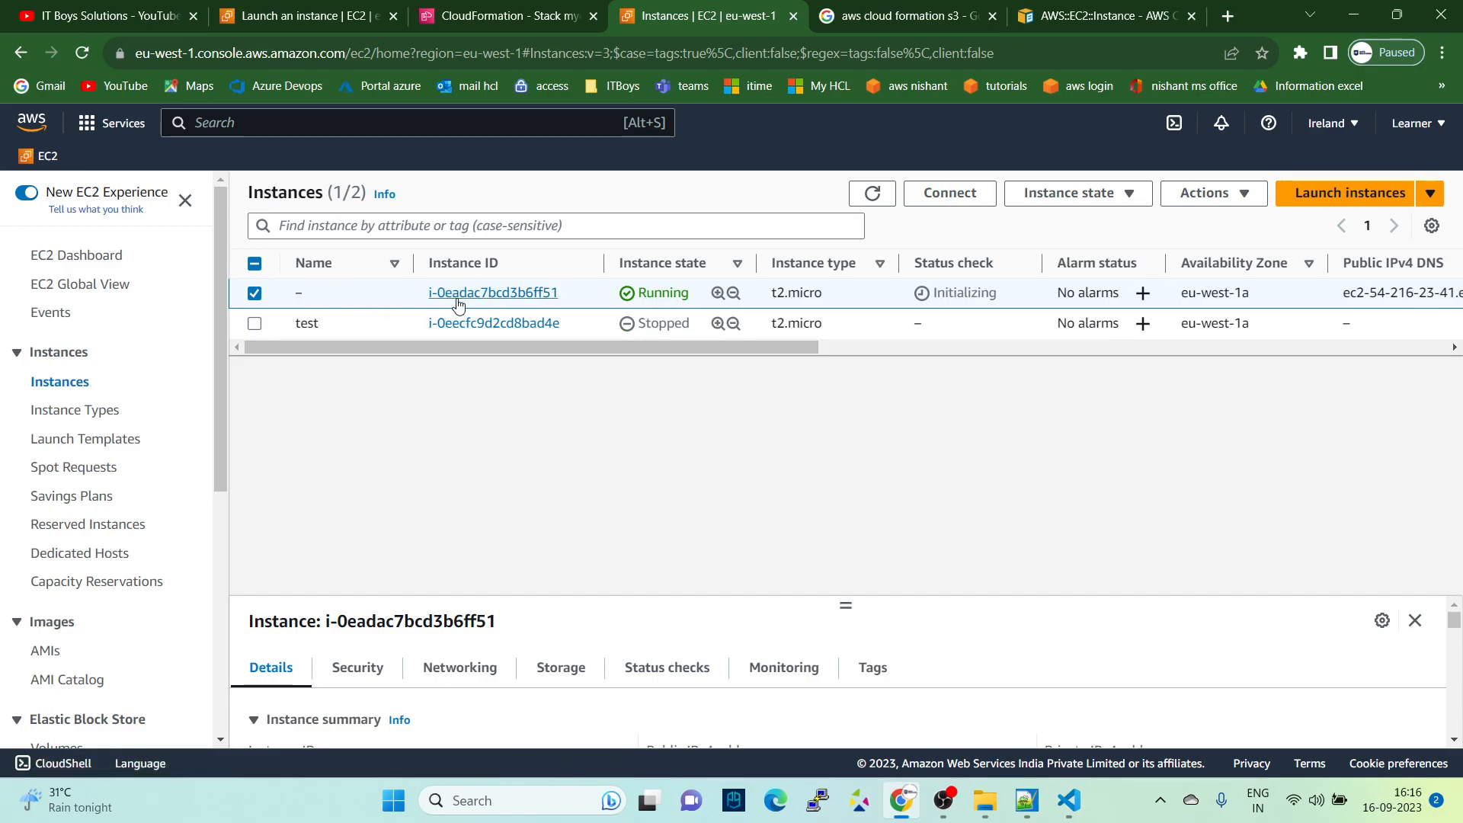
left_click_drag(605, 305, 726, 309)
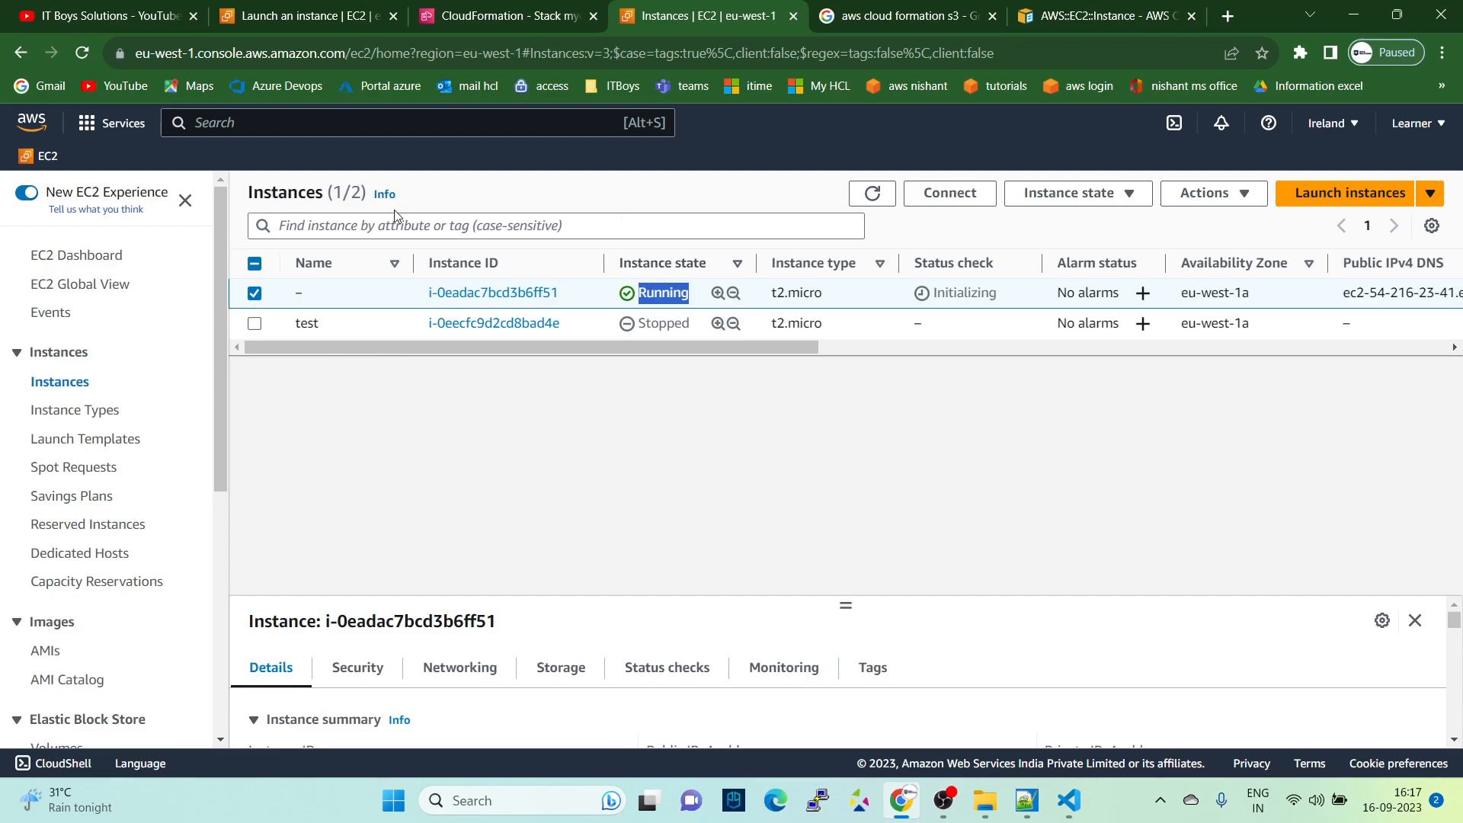
- Start an update of the myec2bycf stack in CloudFormation, replacing its current template with the uploaded file launch-ec2-with-sg.yaml
left_click(480, 14)
left_click(1083, 208)
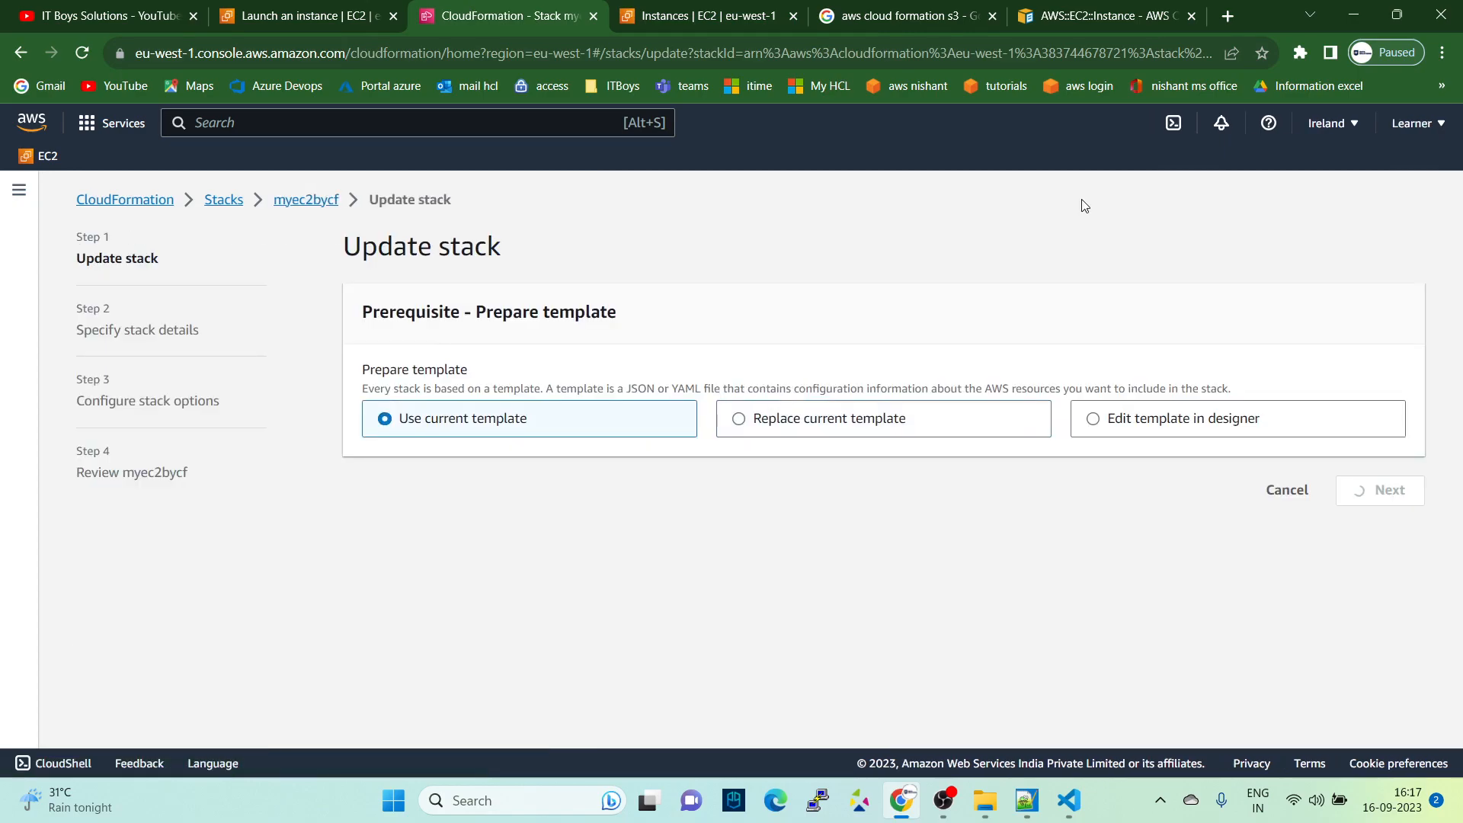
left_click(798, 431)
scroll(701, 511, "down", 3)
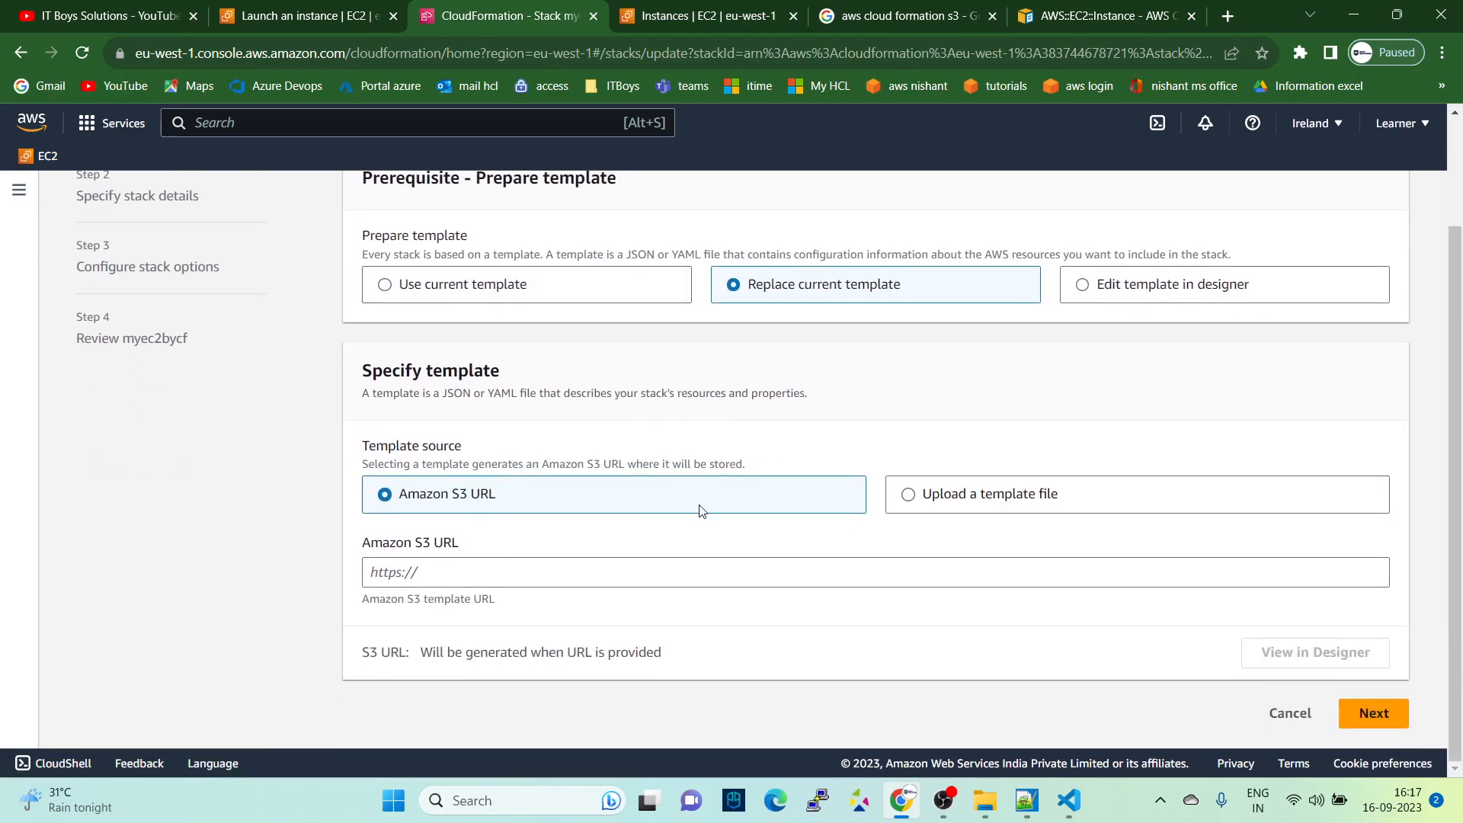
left_click(982, 487)
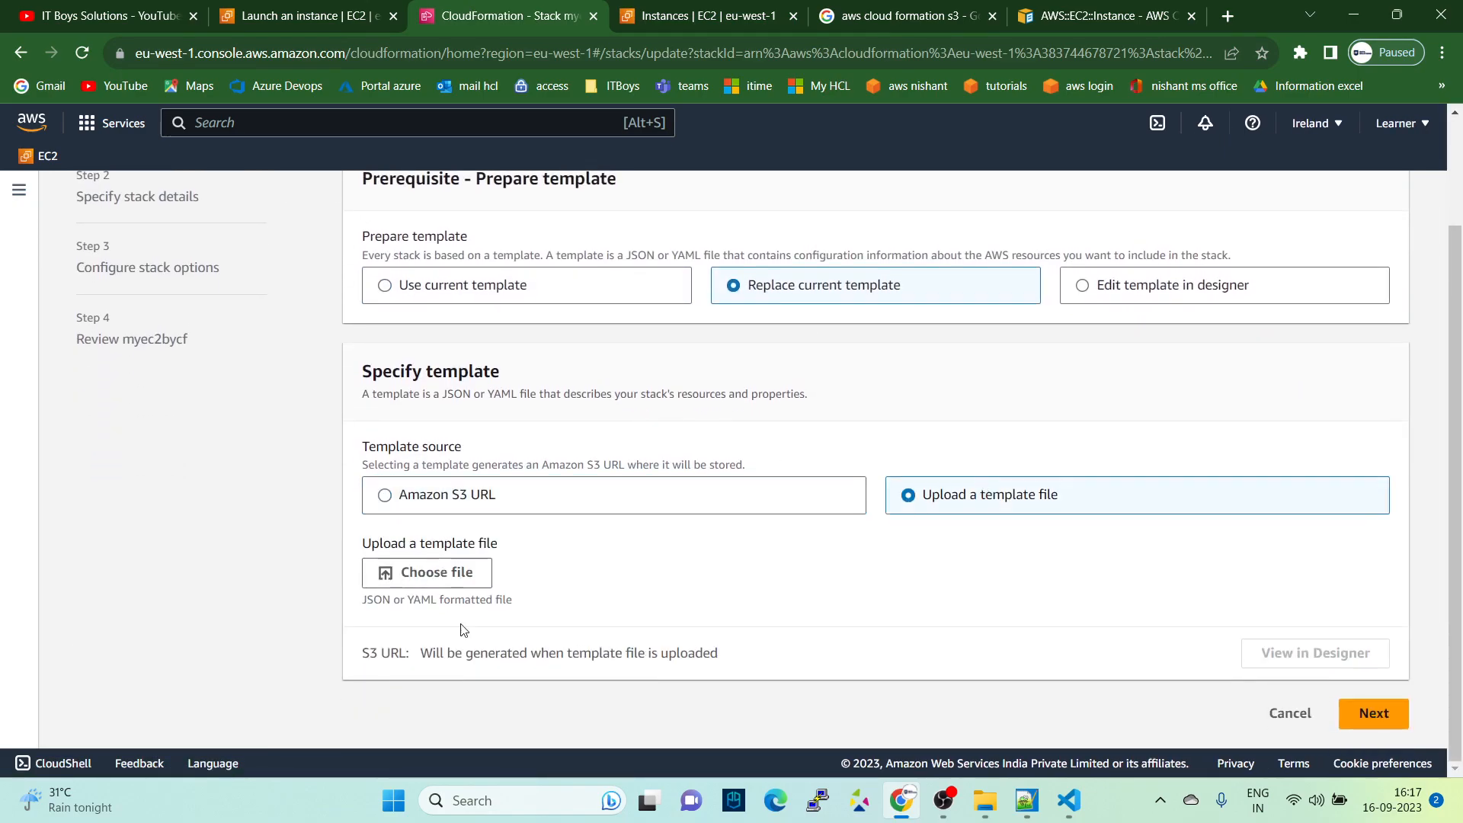
left_click(405, 581)
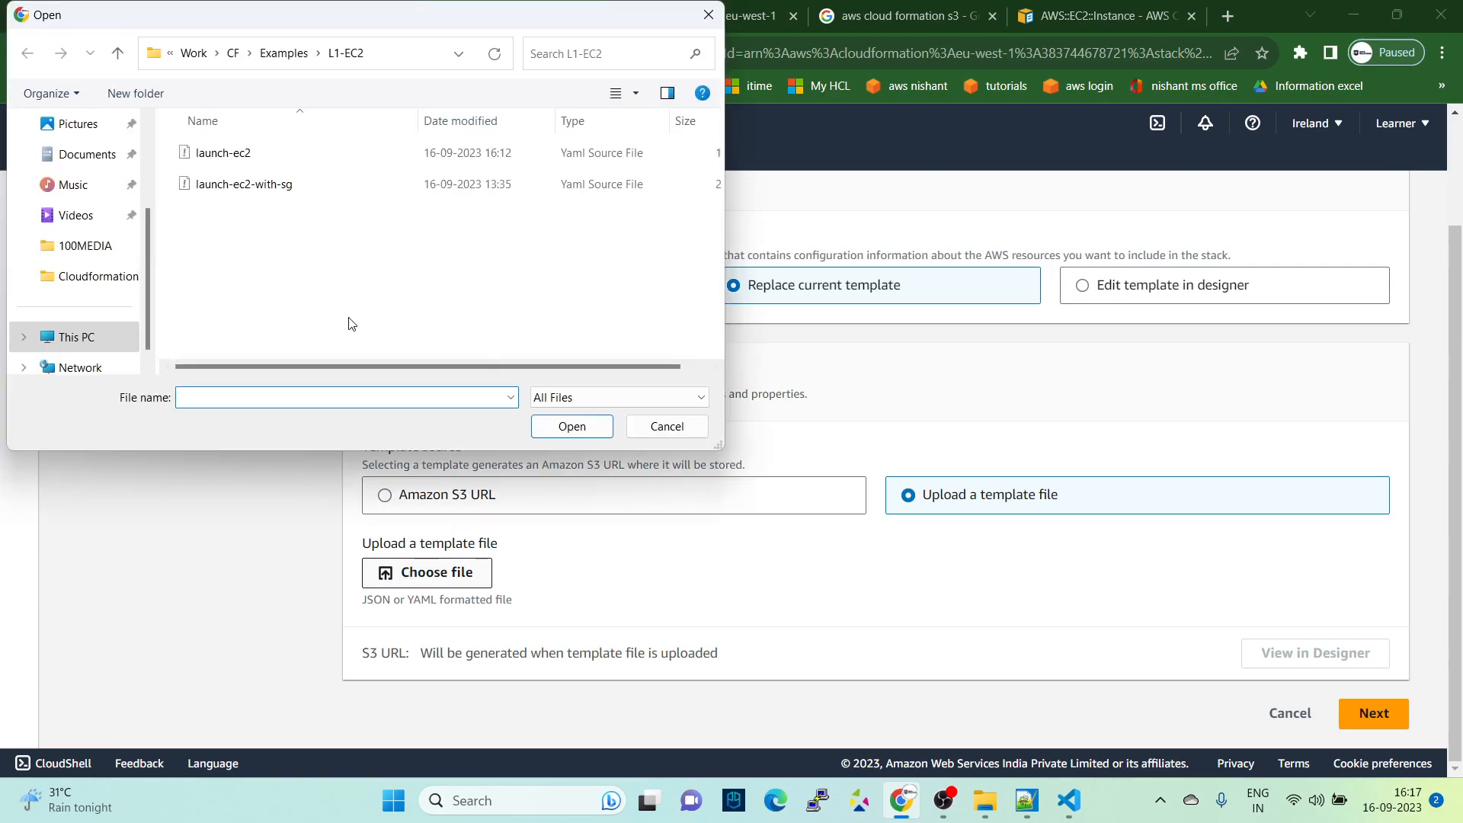
left_click(254, 187)
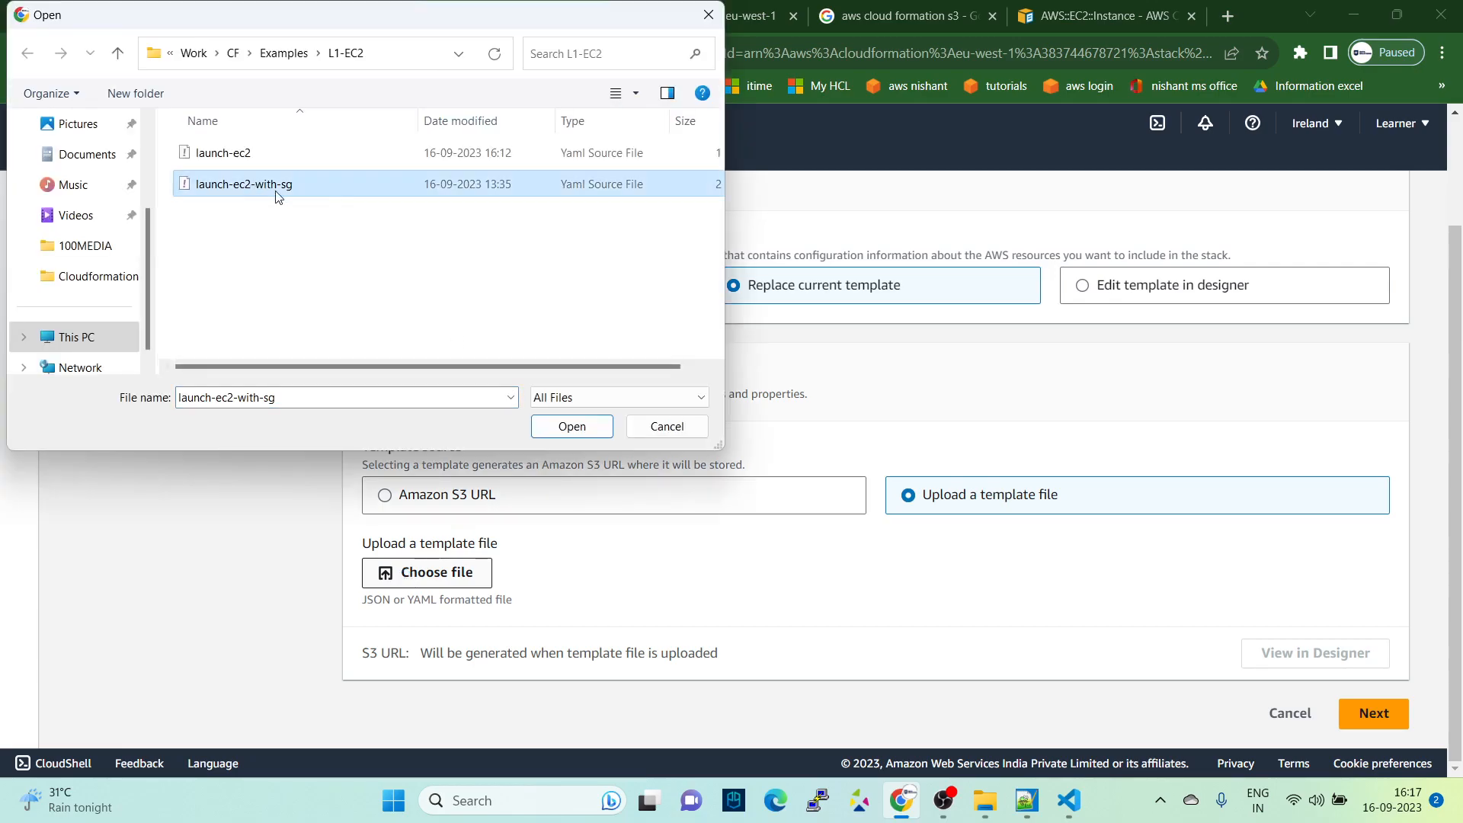
left_click(538, 433)
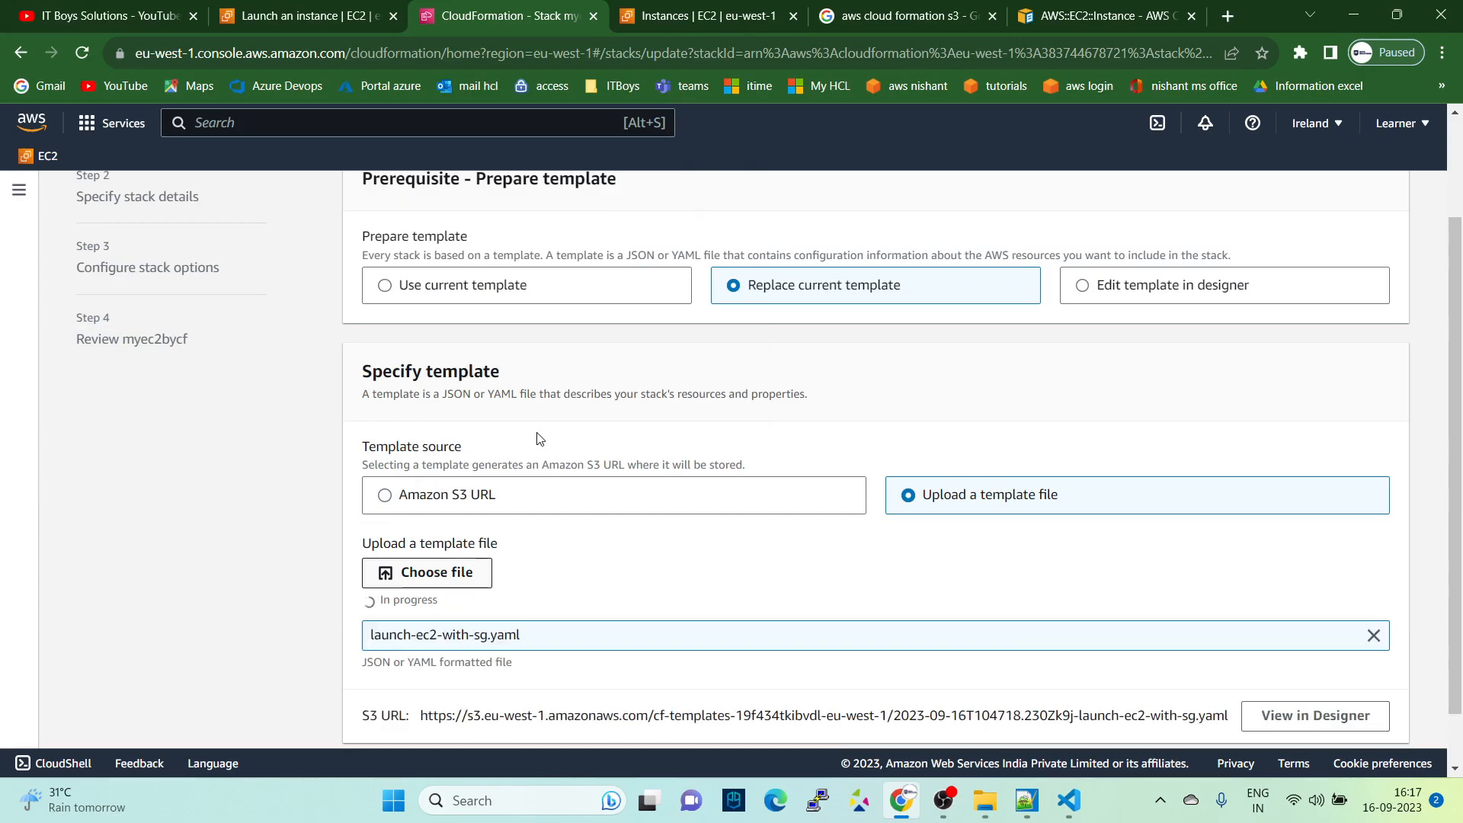
scroll(587, 480, "down", 1)
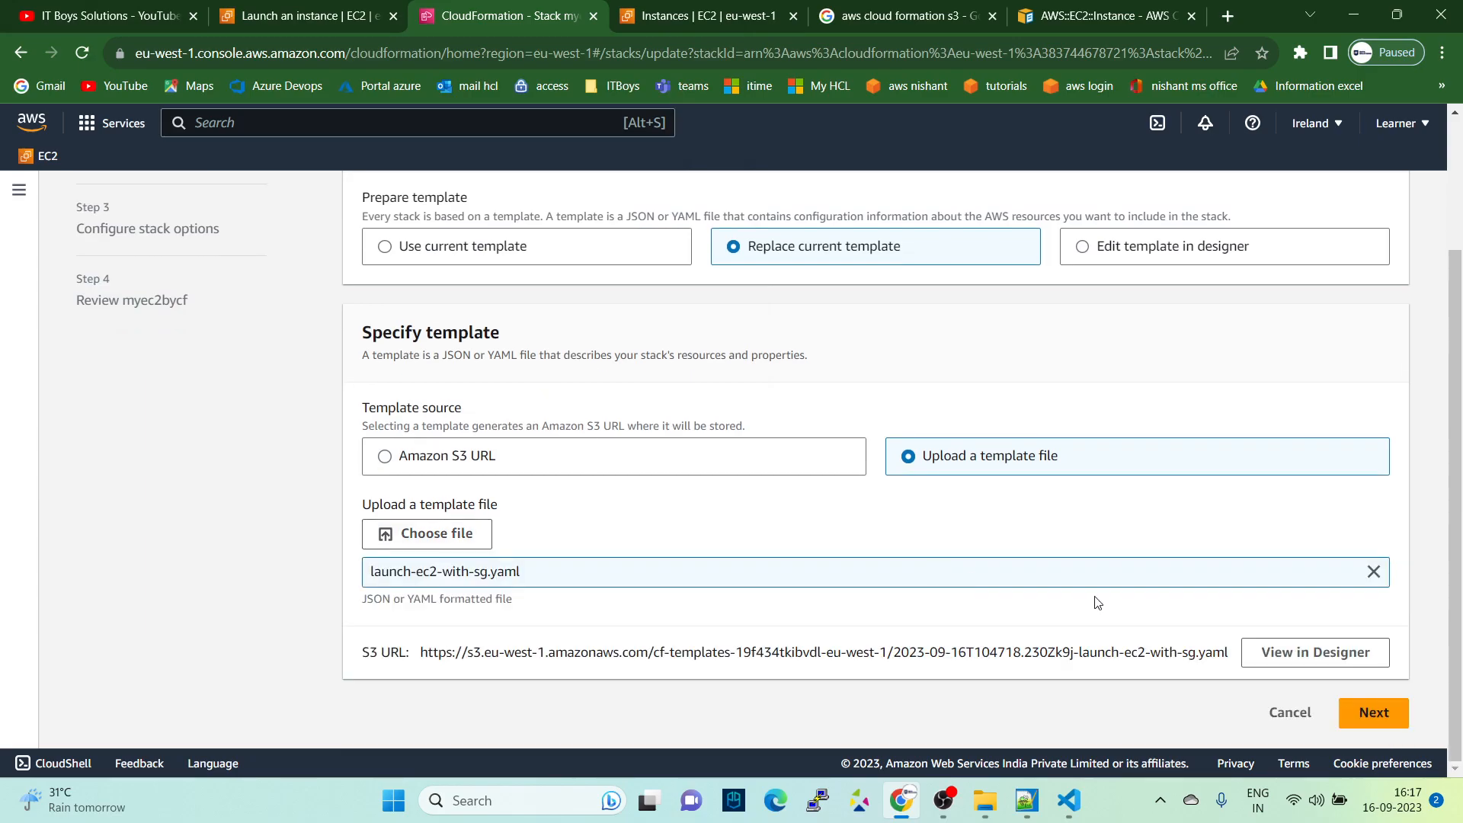
left_click(1374, 713)
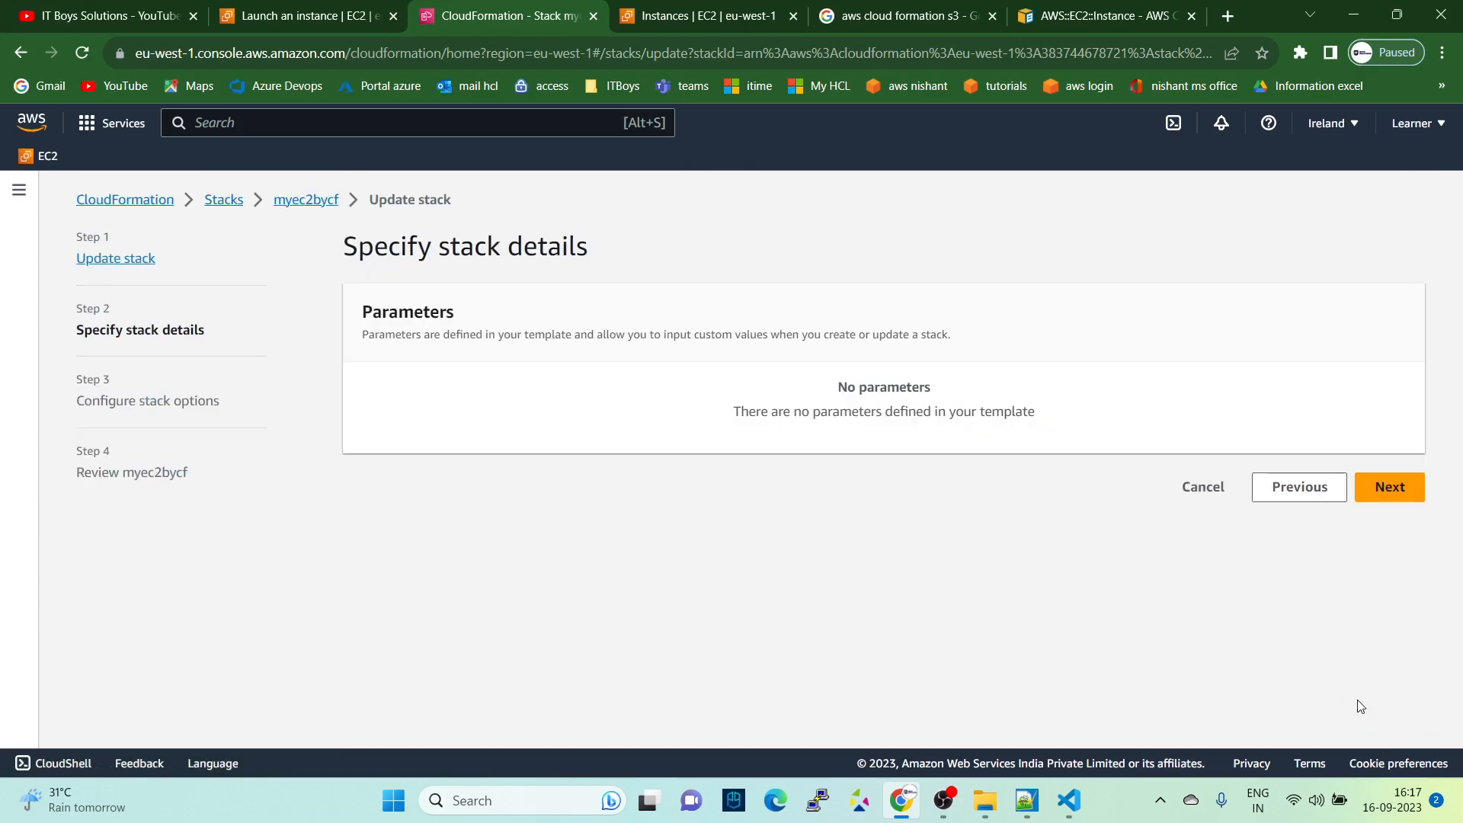
- Continue through the stack details and stack options with their defaults to the update's review page
left_click(1387, 489)
scroll(954, 513, "down", 3)
scroll(954, 513, "down", 4)
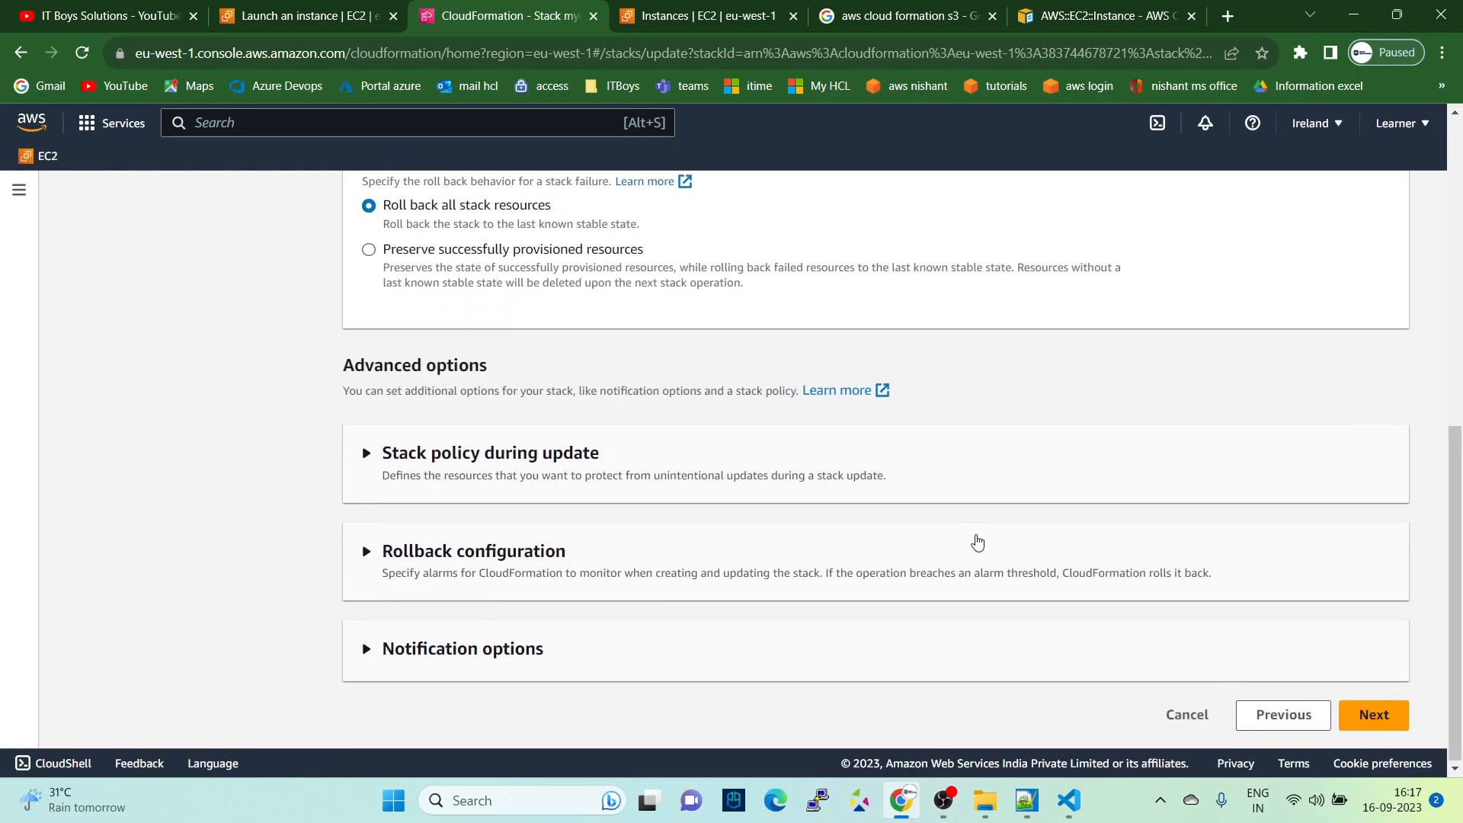
left_click(1367, 714)
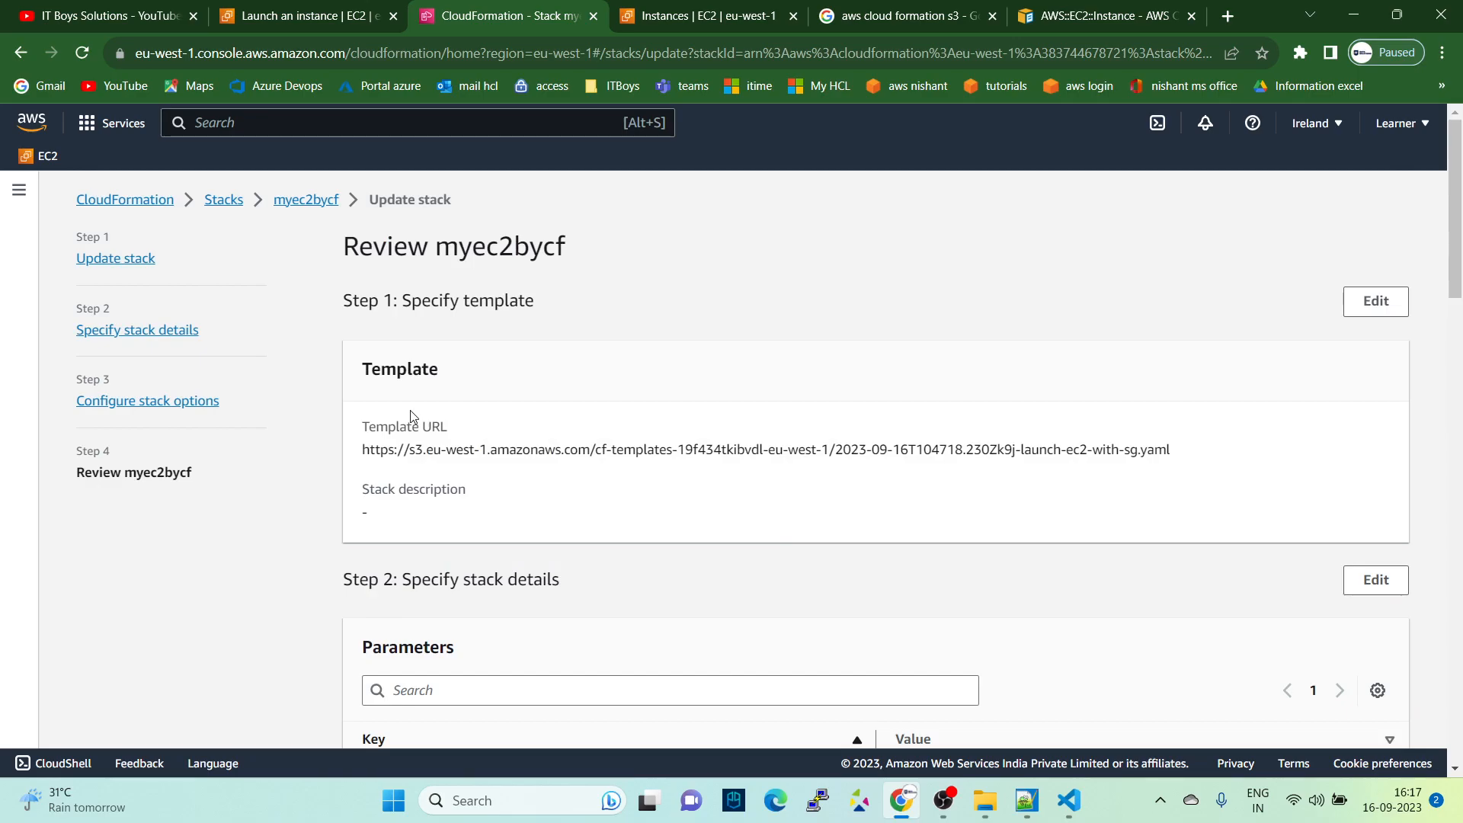
- Review each resource change in the change set preview and submit the myec2bycf stack update
scroll(410, 410, "down", 18)
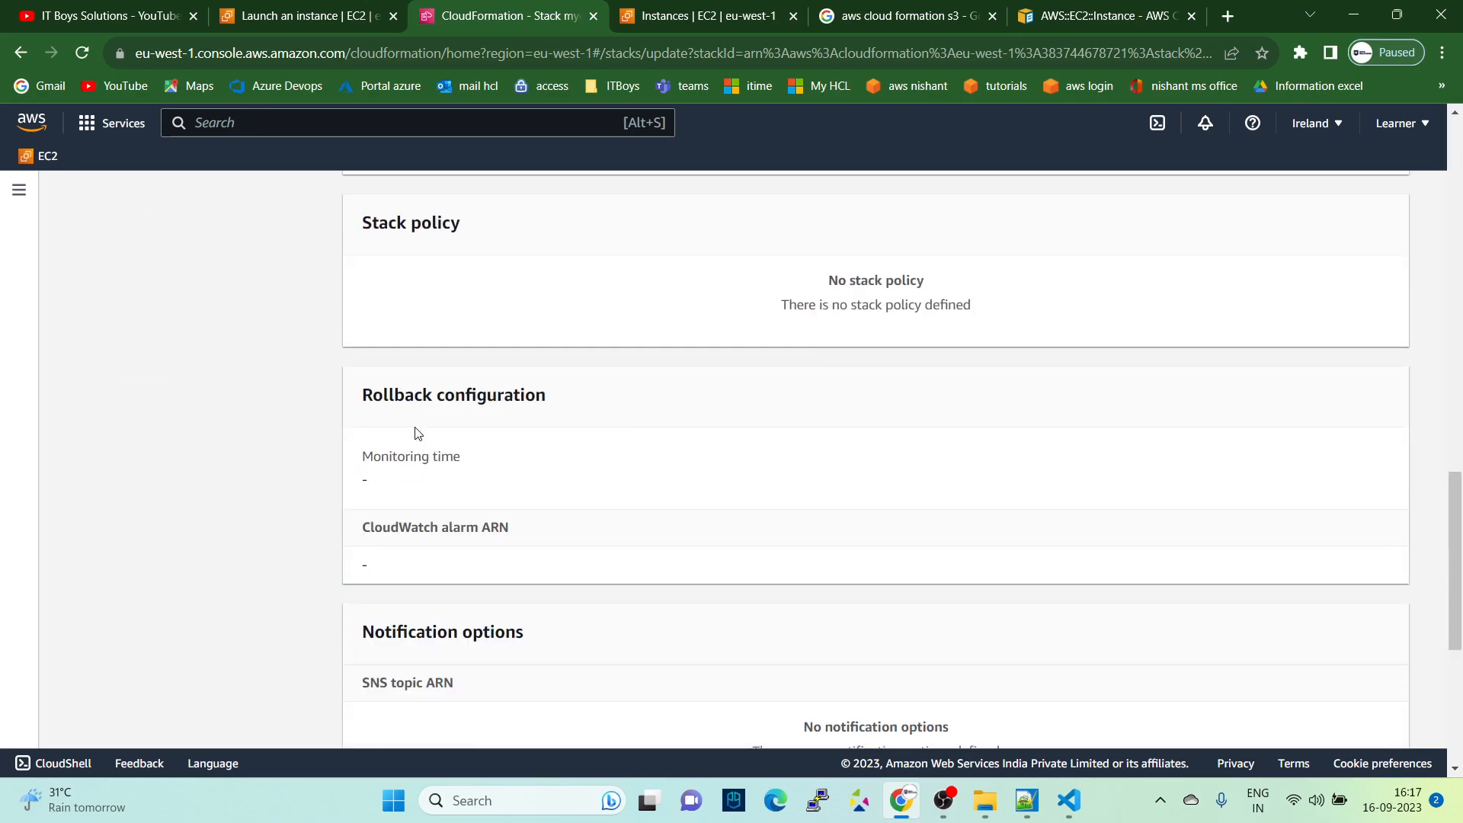
scroll(418, 433, "down", 5)
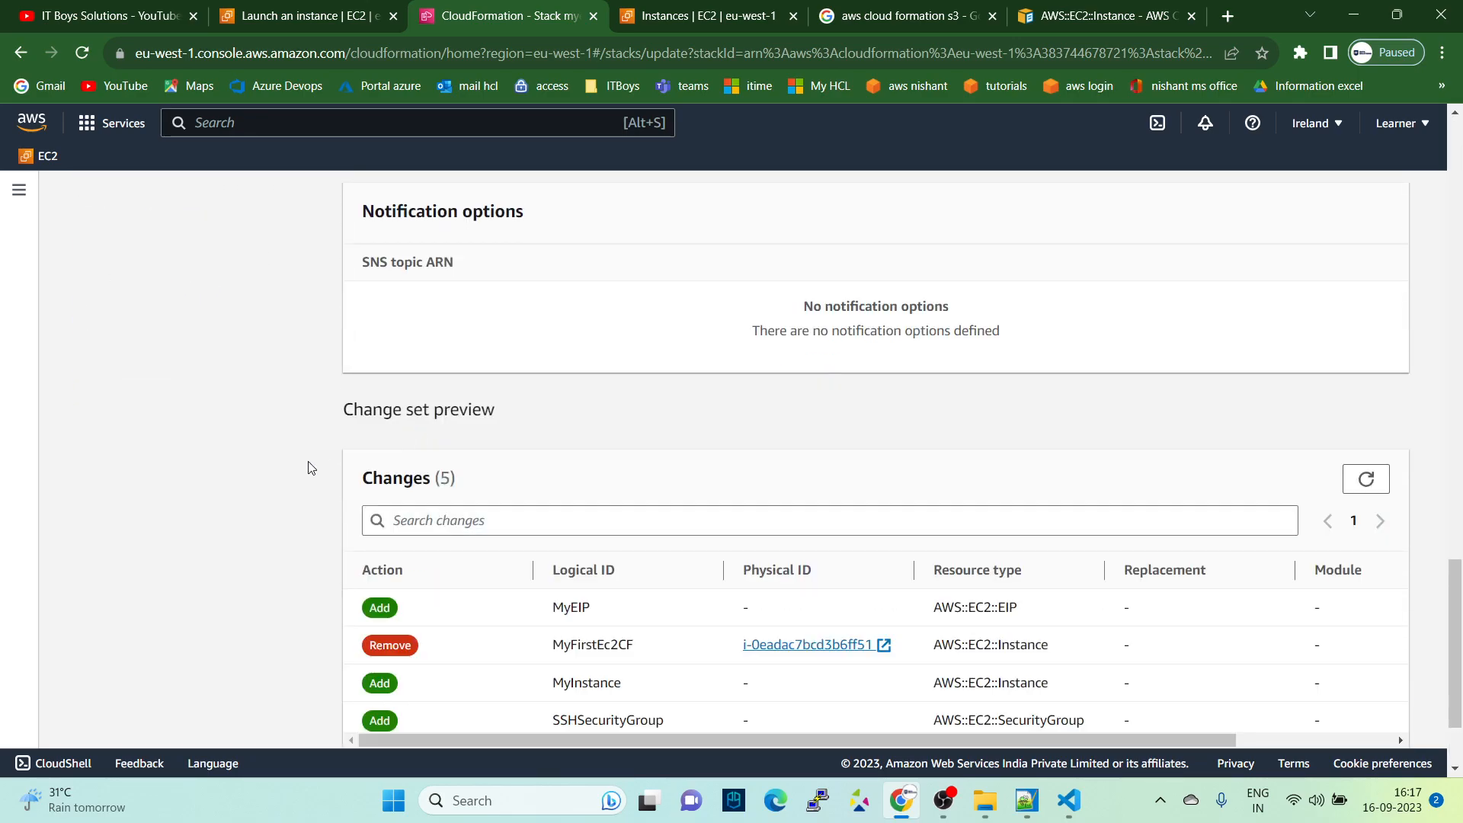
scroll(309, 468, "down", 1)
left_click_drag(340, 327, 529, 330)
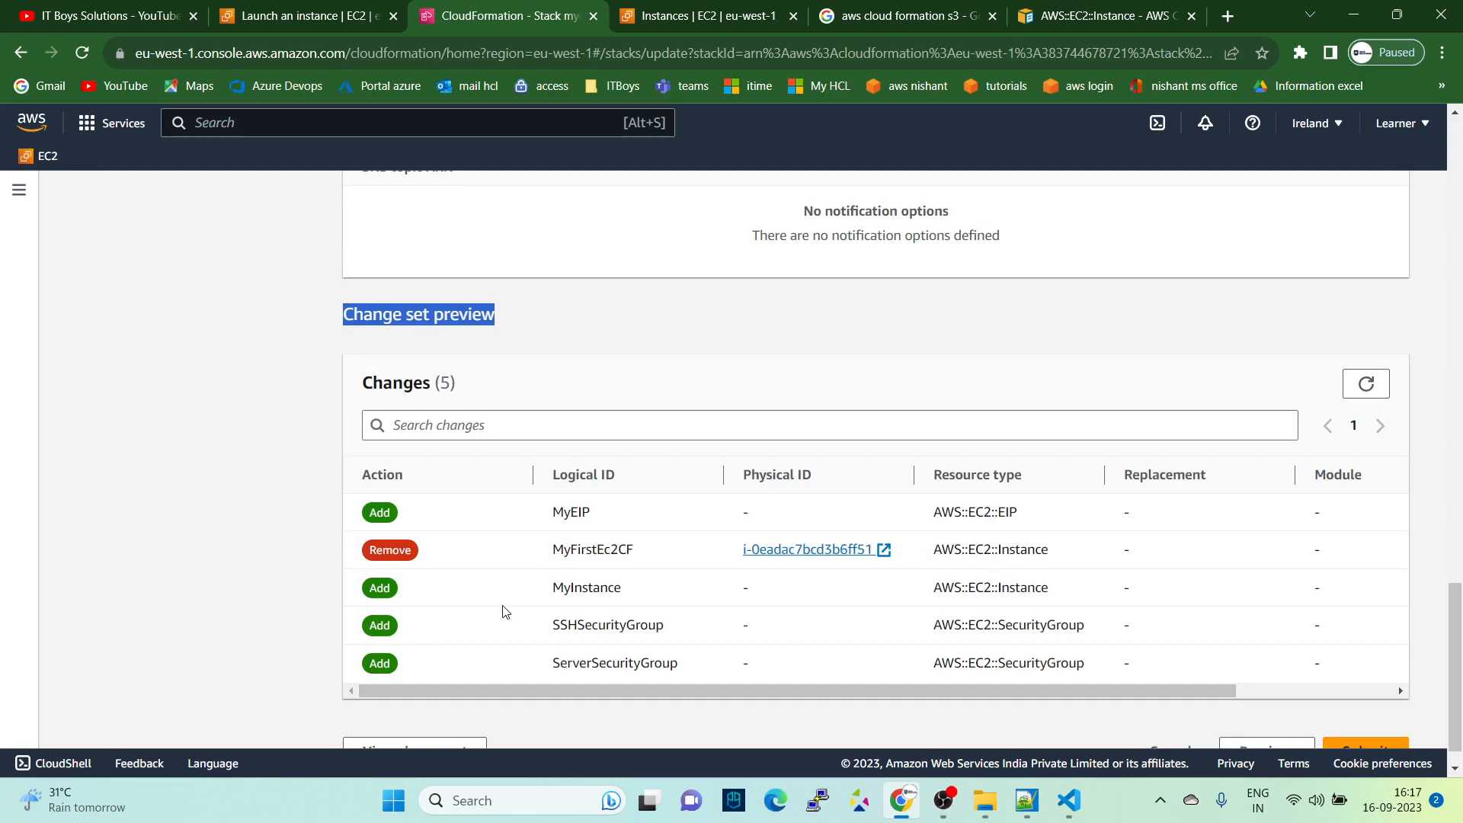
left_click_drag(530, 518, 604, 513)
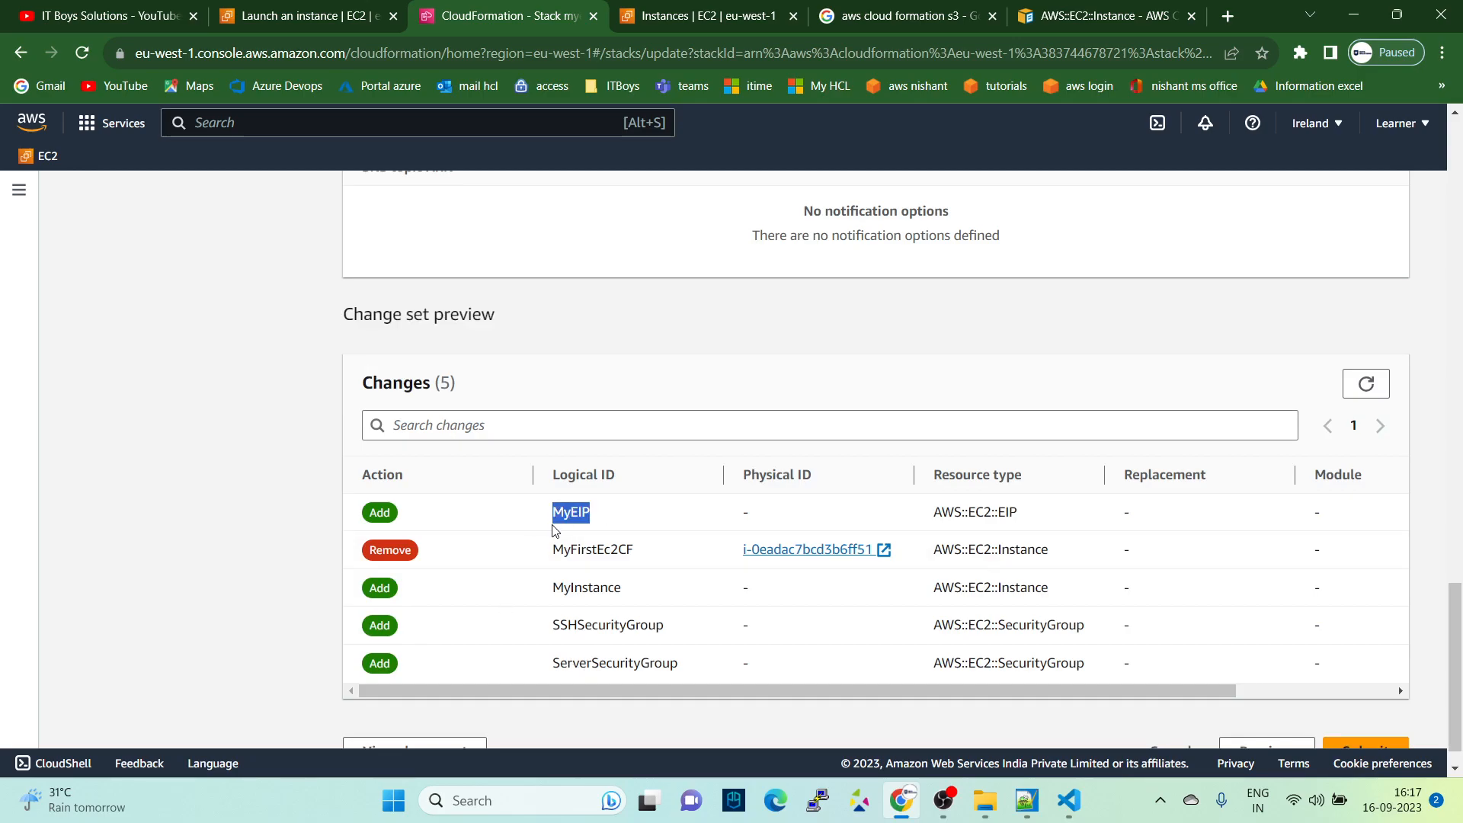
left_click_drag(524, 553, 659, 559)
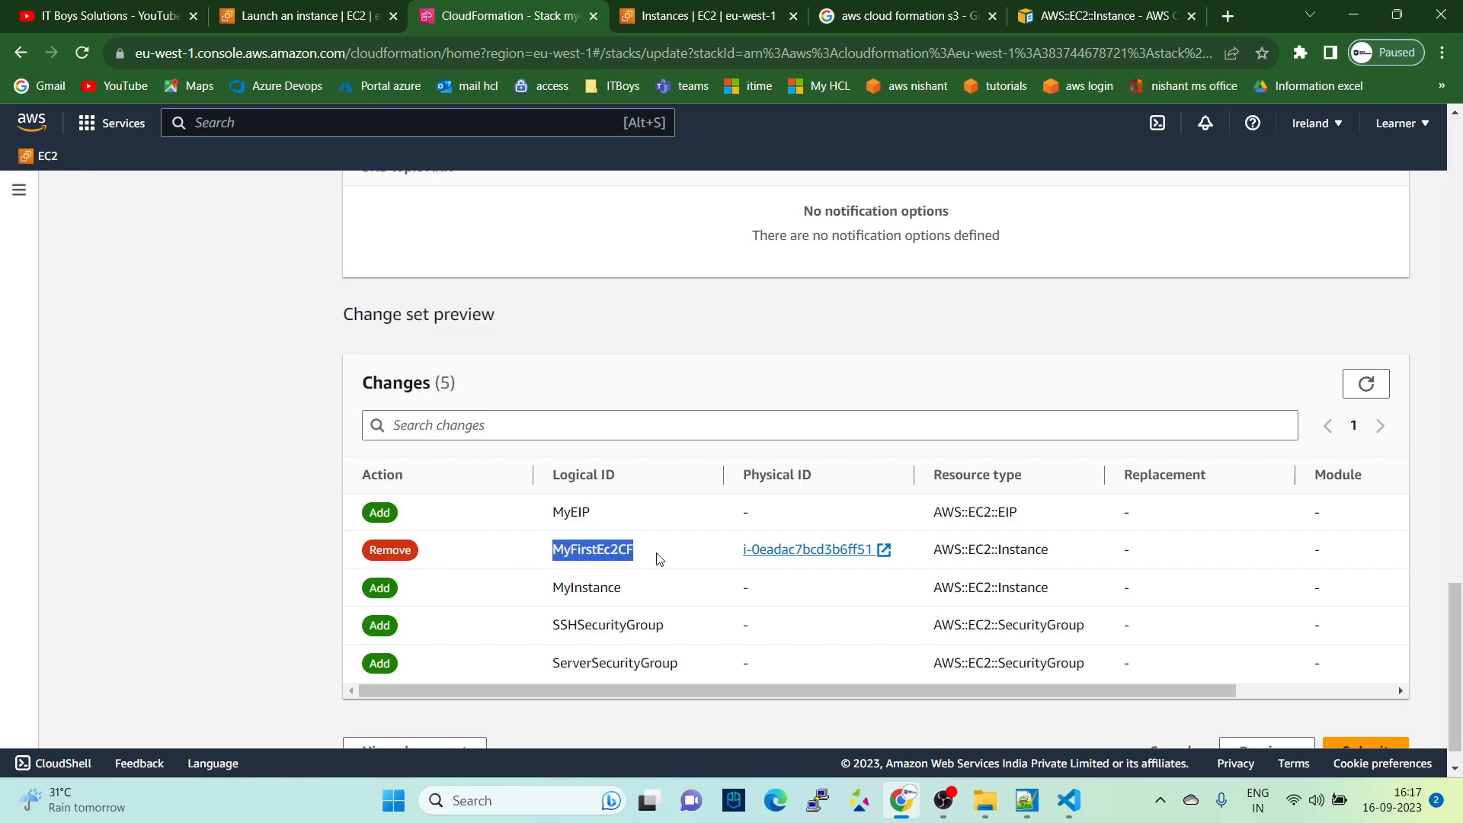
left_click_drag(543, 602, 627, 596)
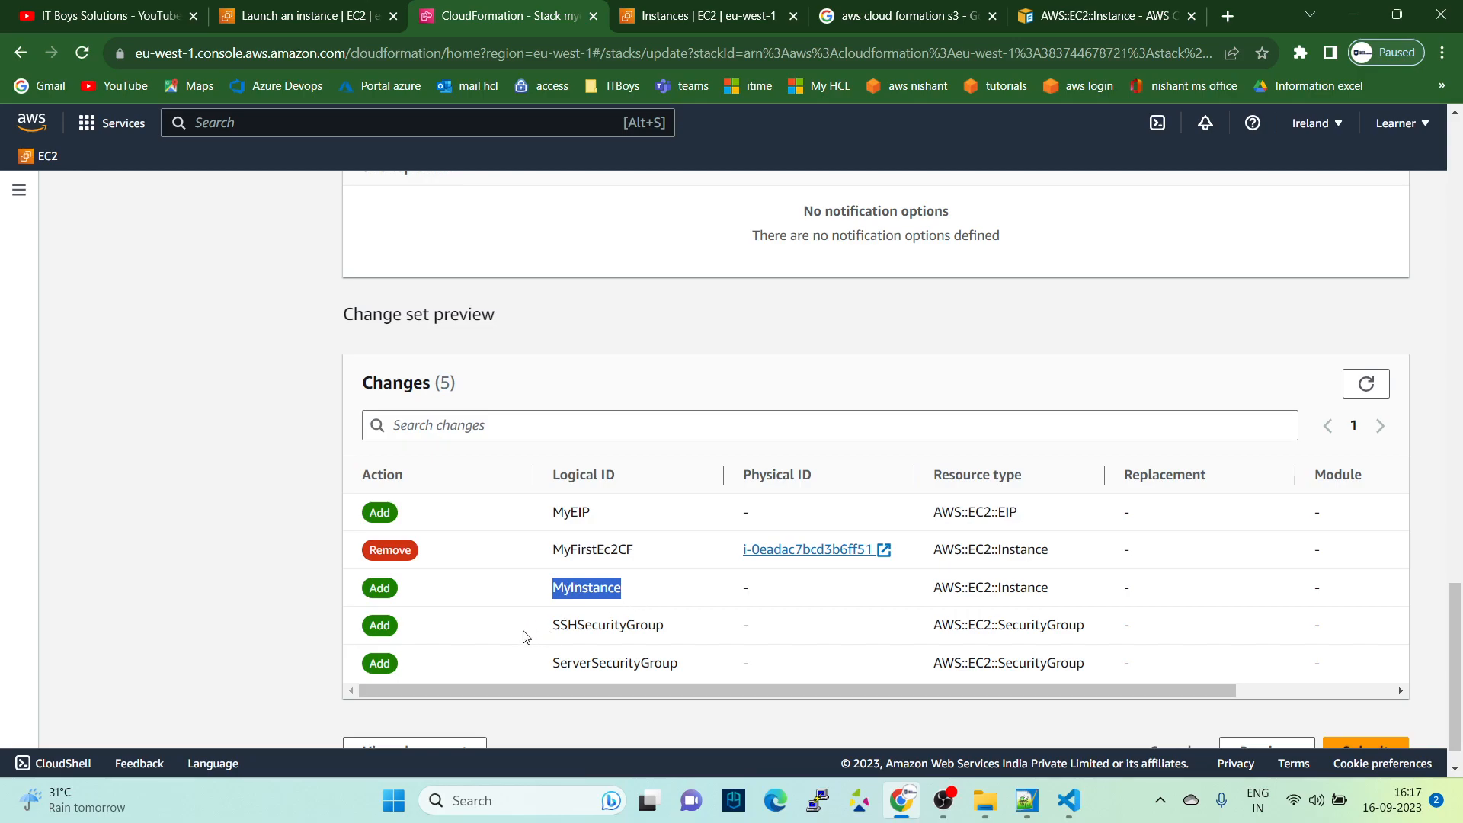
left_click_drag(522, 636, 665, 619)
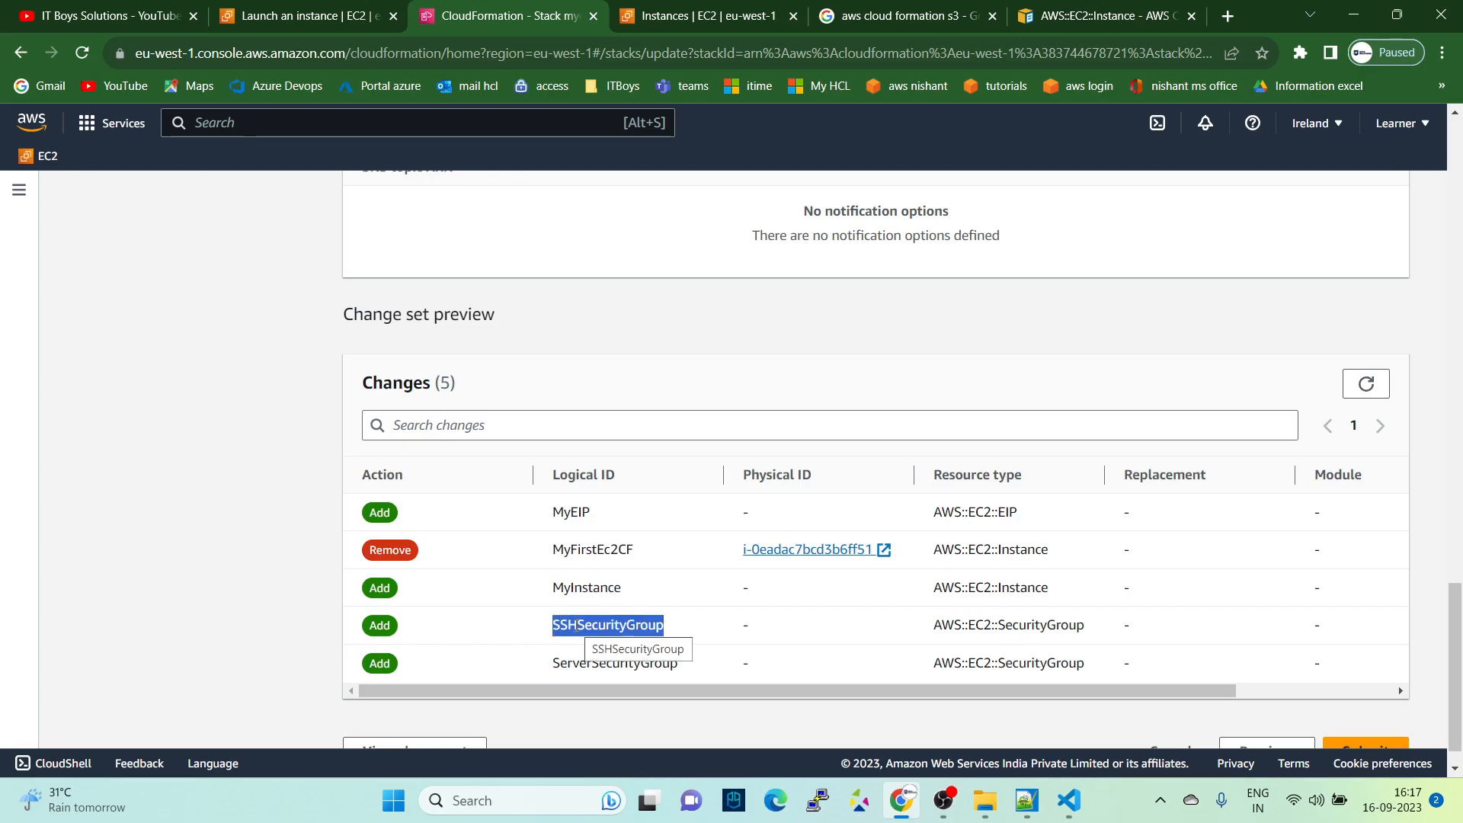
left_click_drag(549, 663, 746, 656)
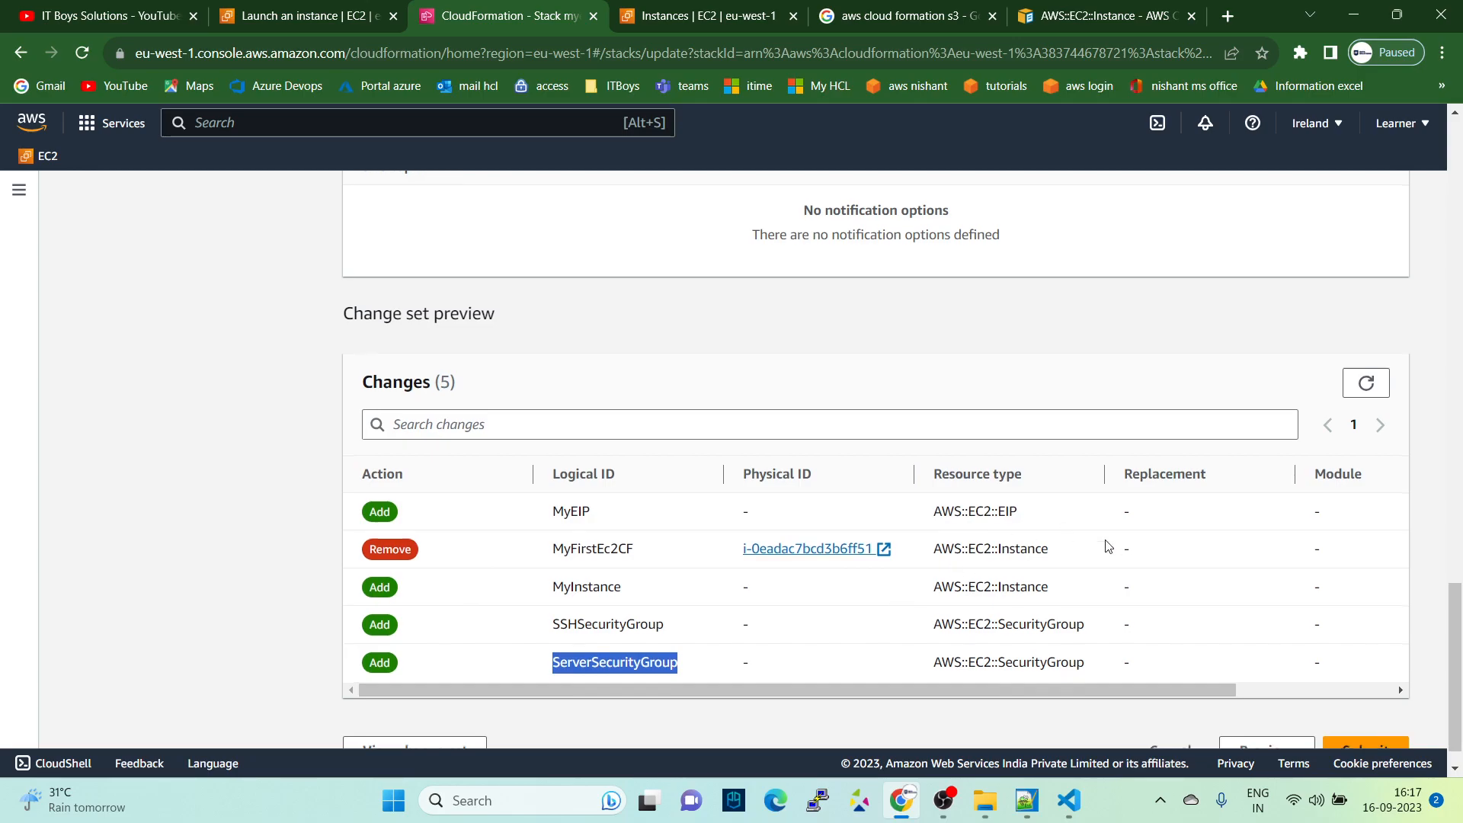
scroll(1219, 595, "down", 1)
left_click(1369, 705)
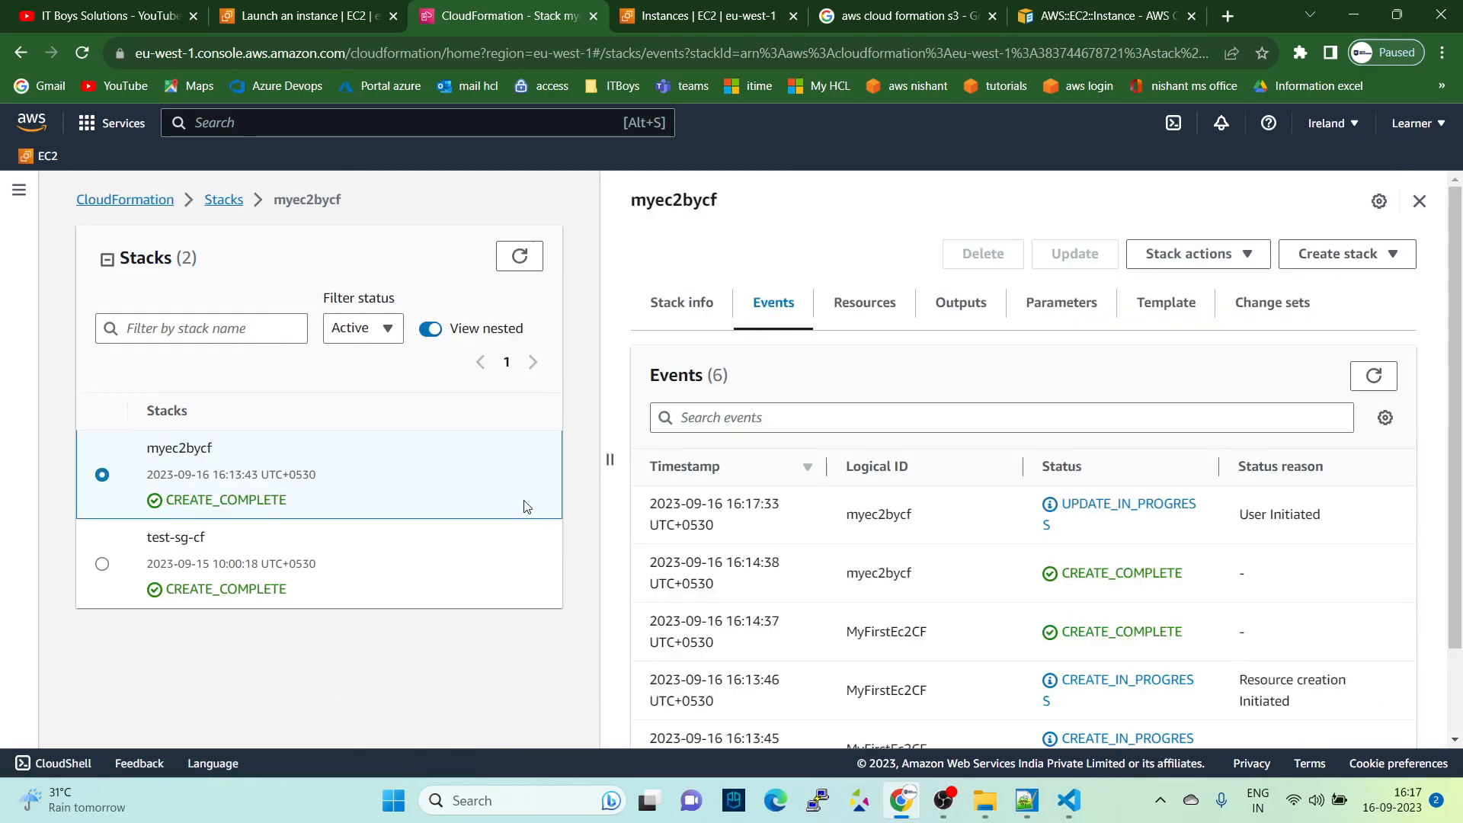
- Examine the template stored with the updating myec2bycf stack, focusing on MyInstance's AvailabilityZone property
left_click(1143, 310)
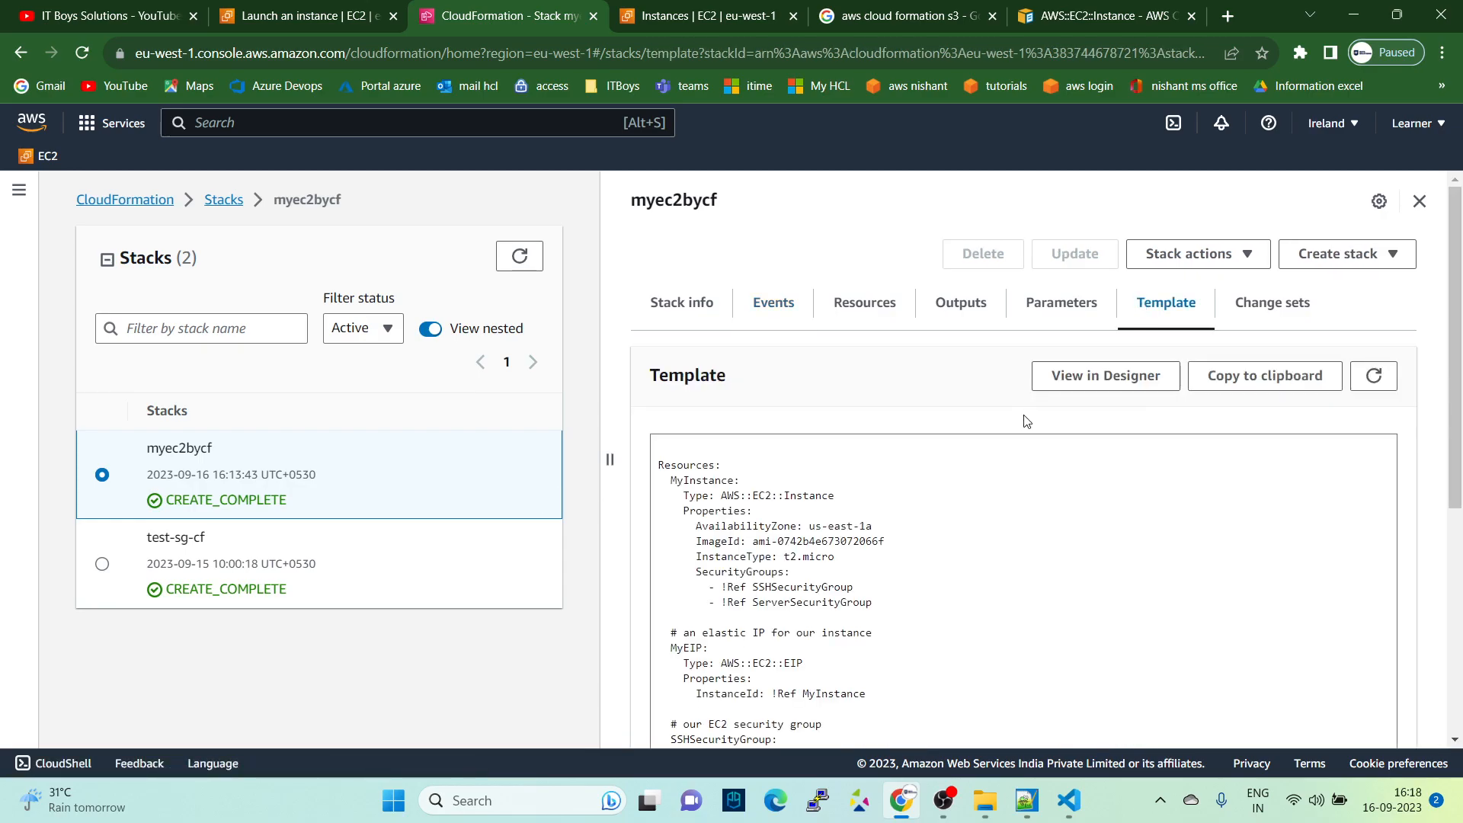
scroll(953, 420, "down", 5)
scroll(949, 418, "up", 4)
scroll(945, 417, "up", 1)
scroll(941, 437, "down", 3)
scroll(873, 654, "up", 5)
left_click_drag(692, 527, 859, 526)
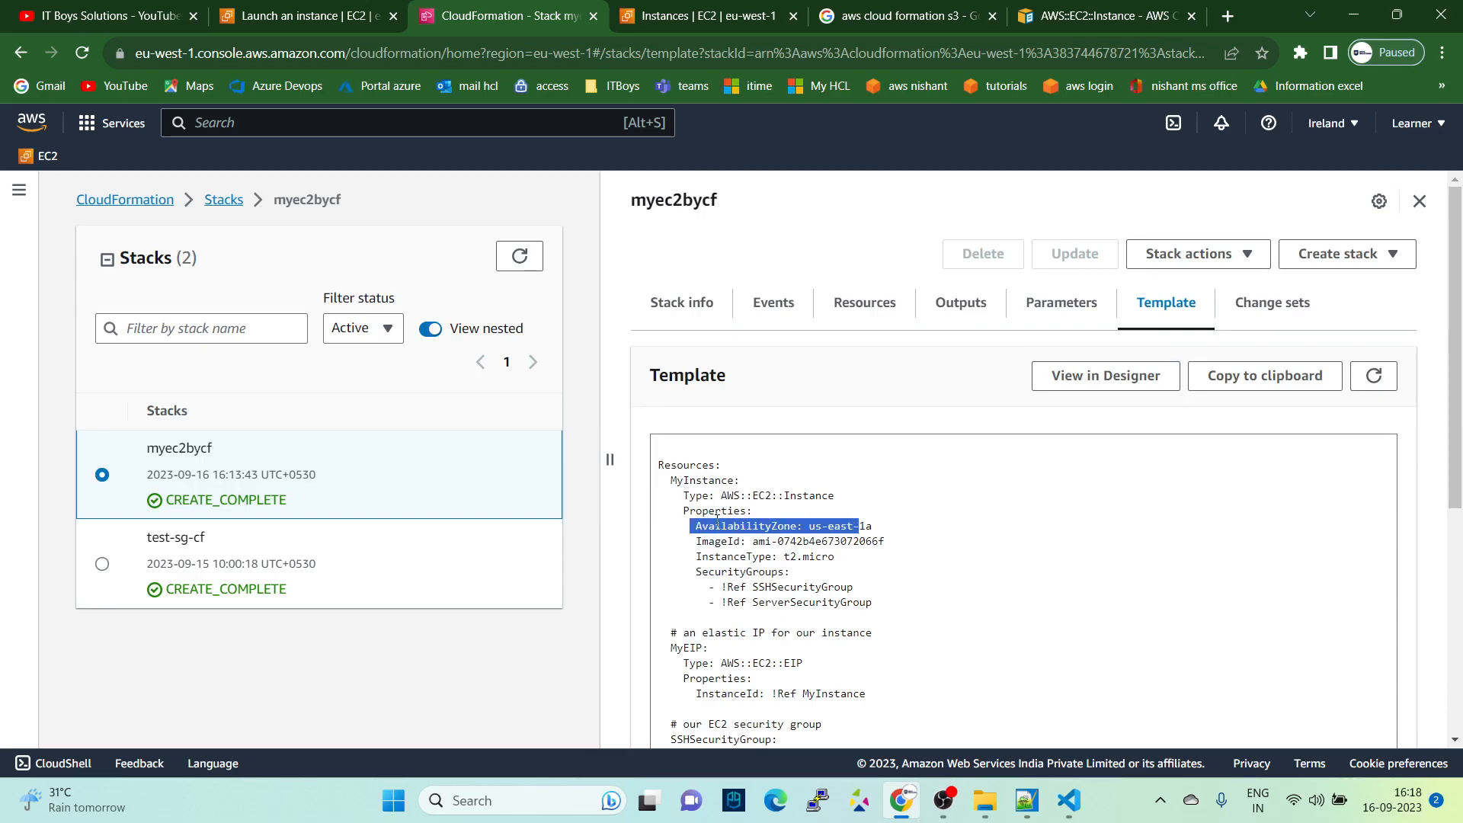
- Examine MyInstance's definition in the stack template, focusing on its SecurityGroups references to SSHSecurityGroup and ServerSecurityGroup
left_click(731, 540)
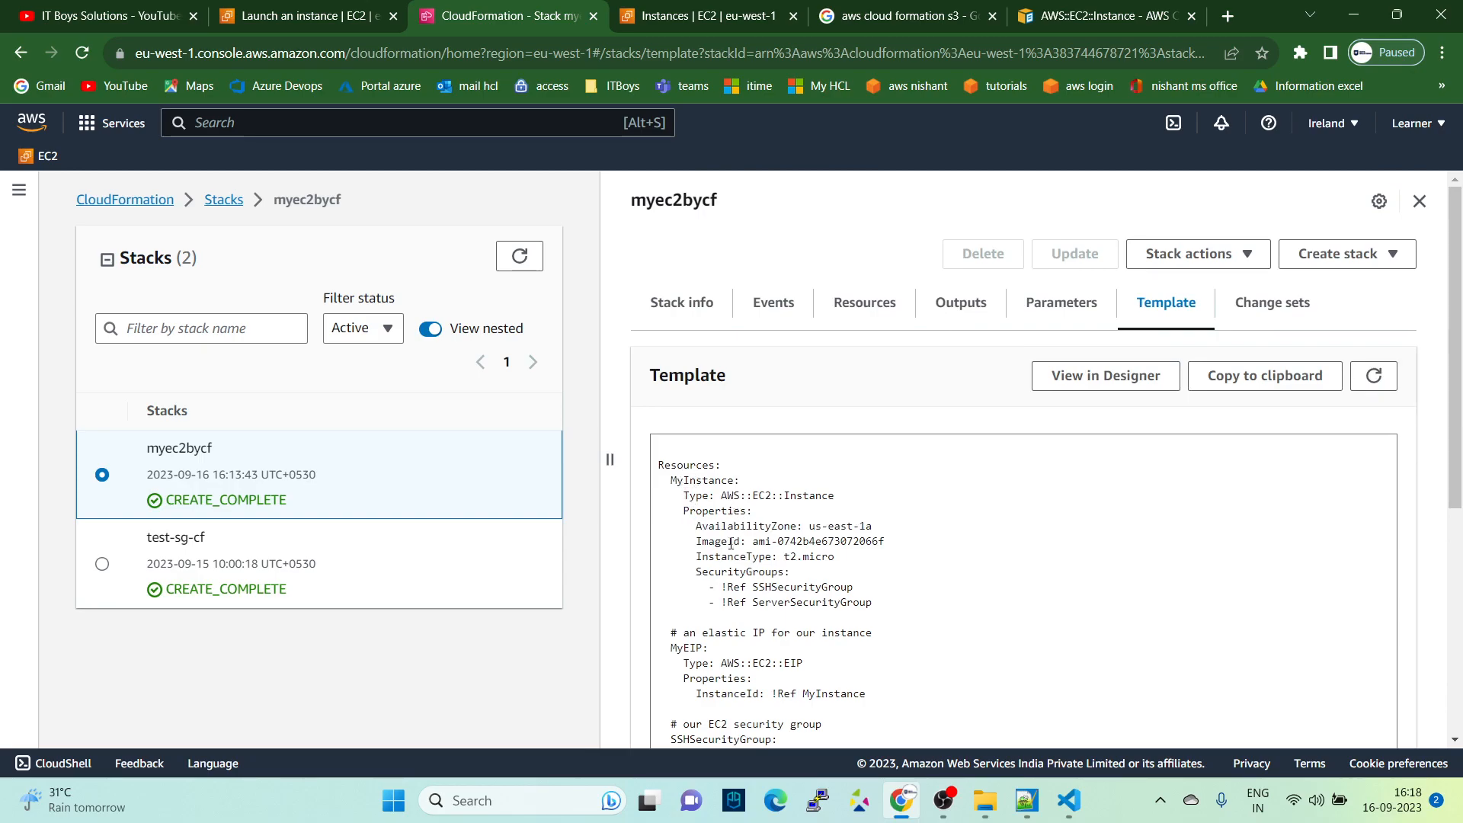
left_click_drag(660, 465, 891, 561)
scroll(892, 561, "down", 3)
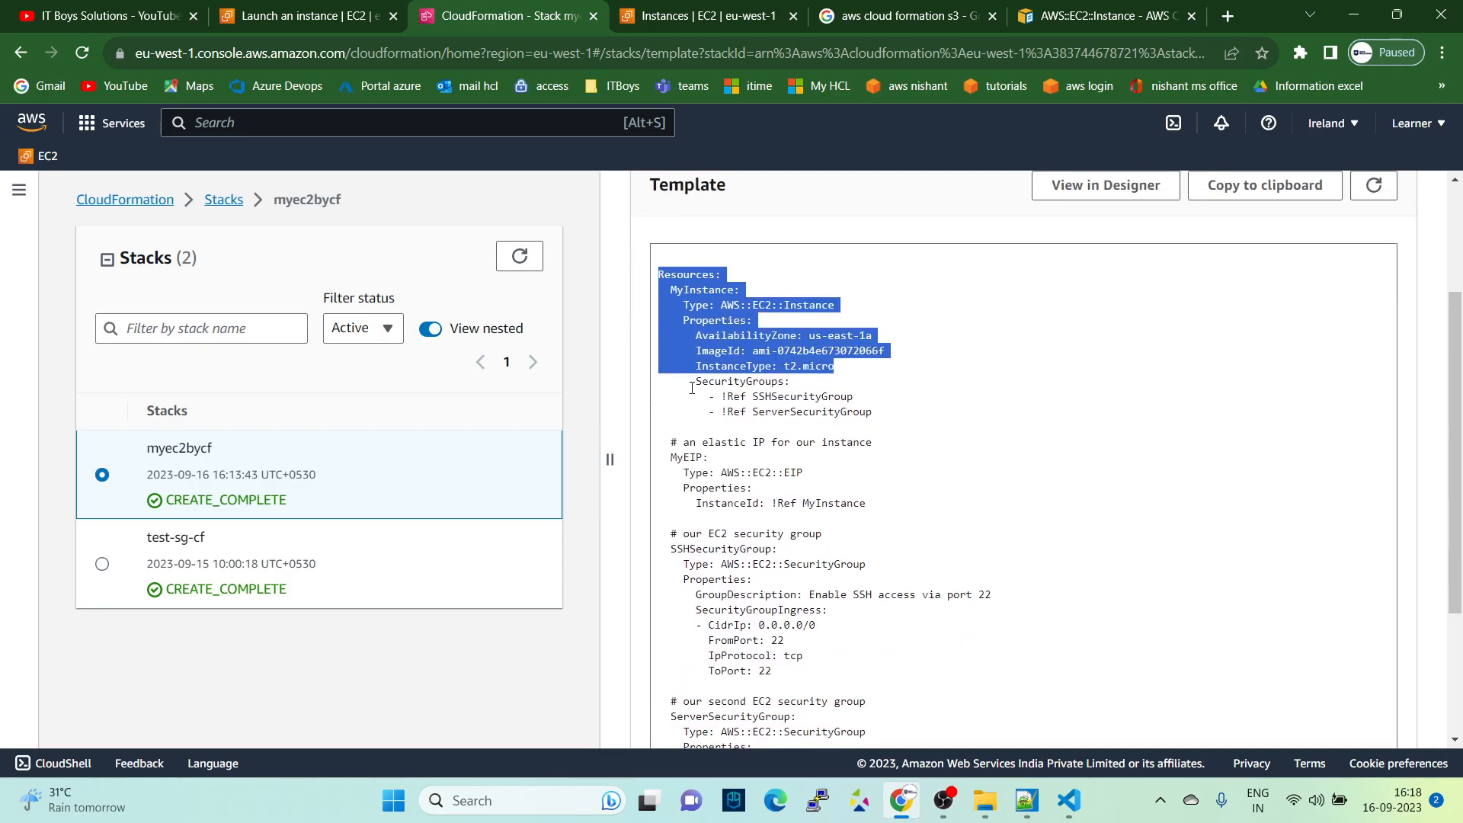
left_click_drag(692, 385, 785, 382)
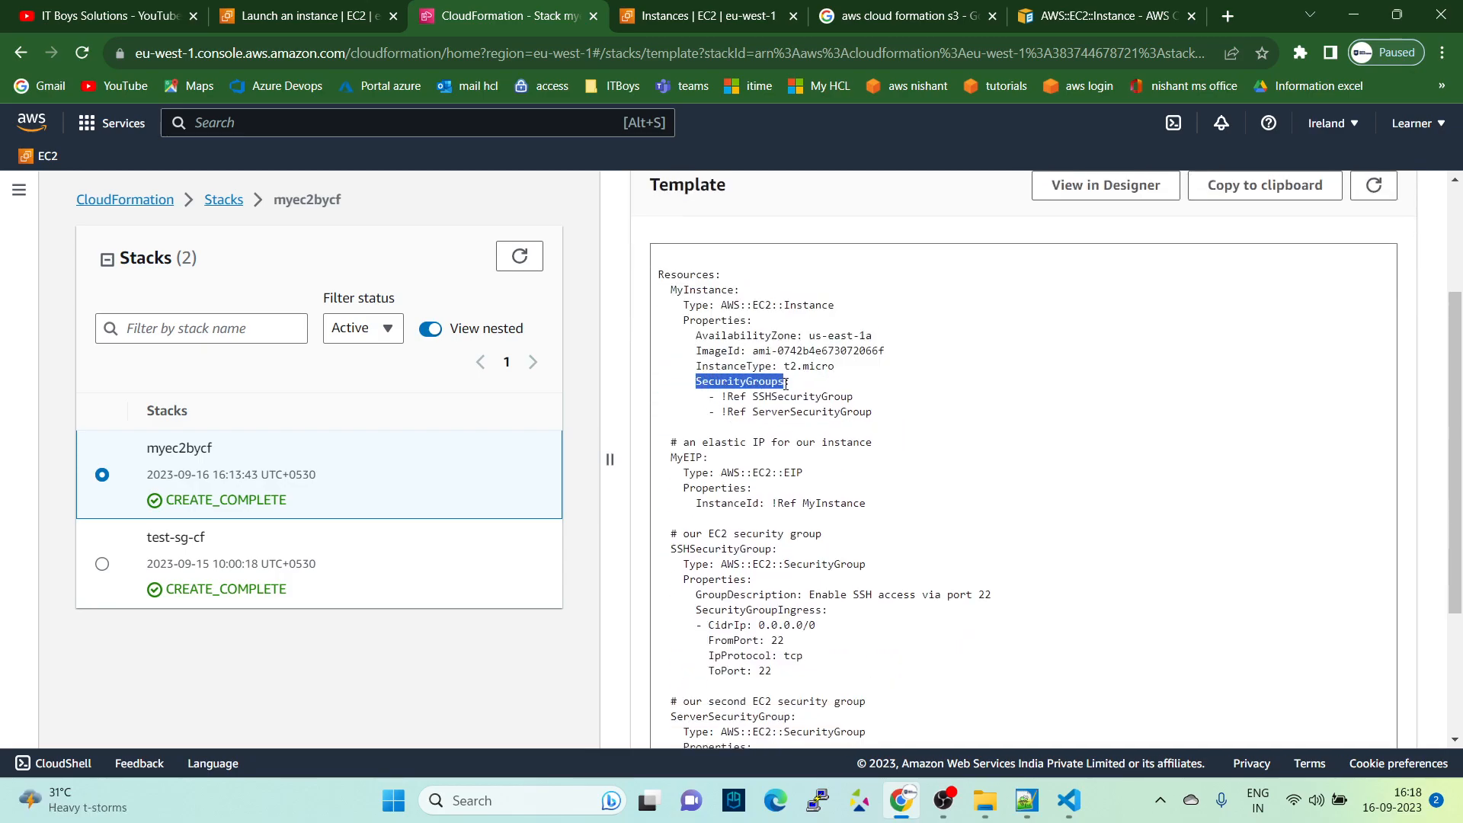
double_click(795, 397)
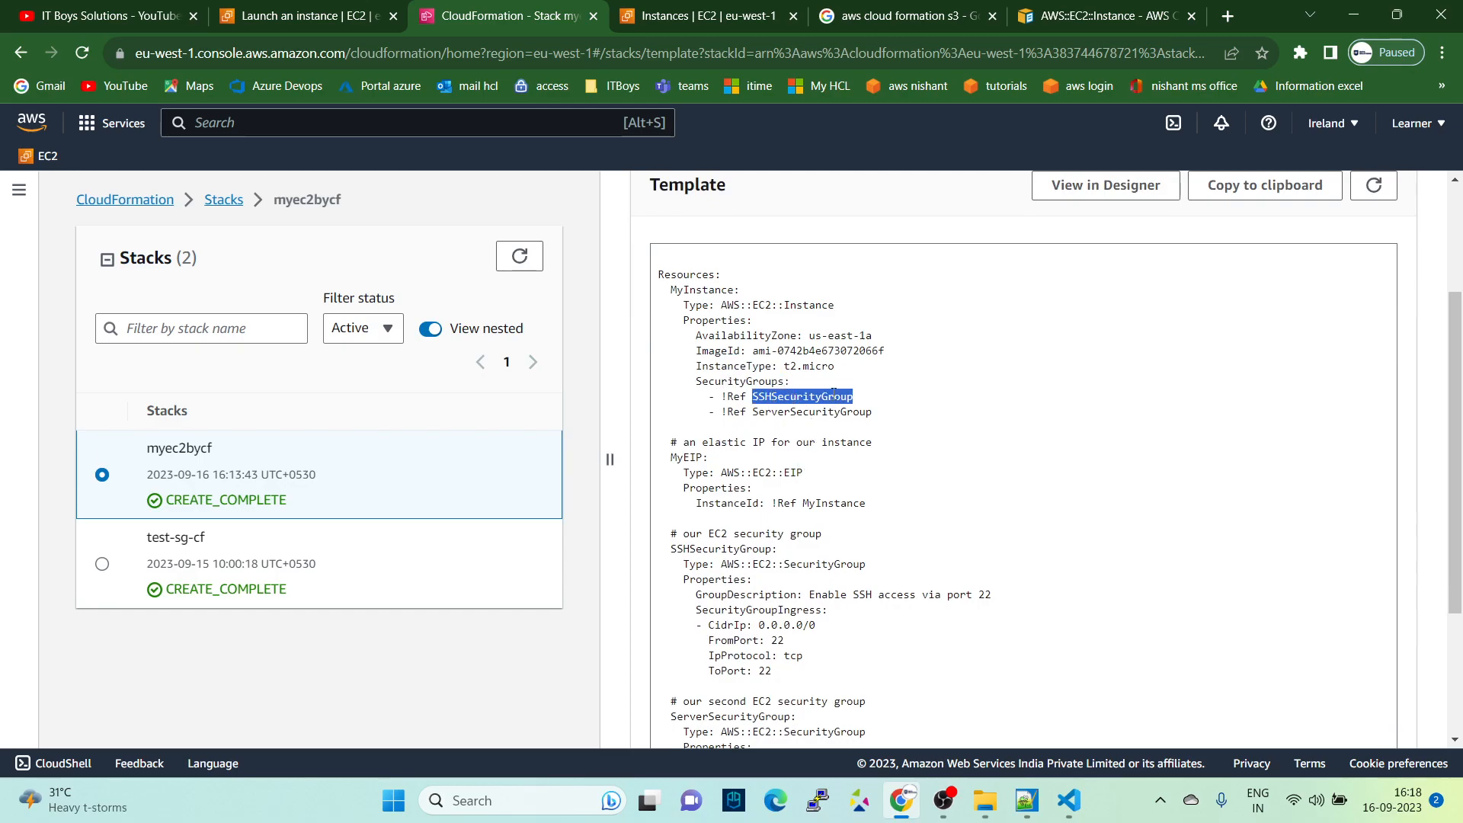
double_click(796, 412)
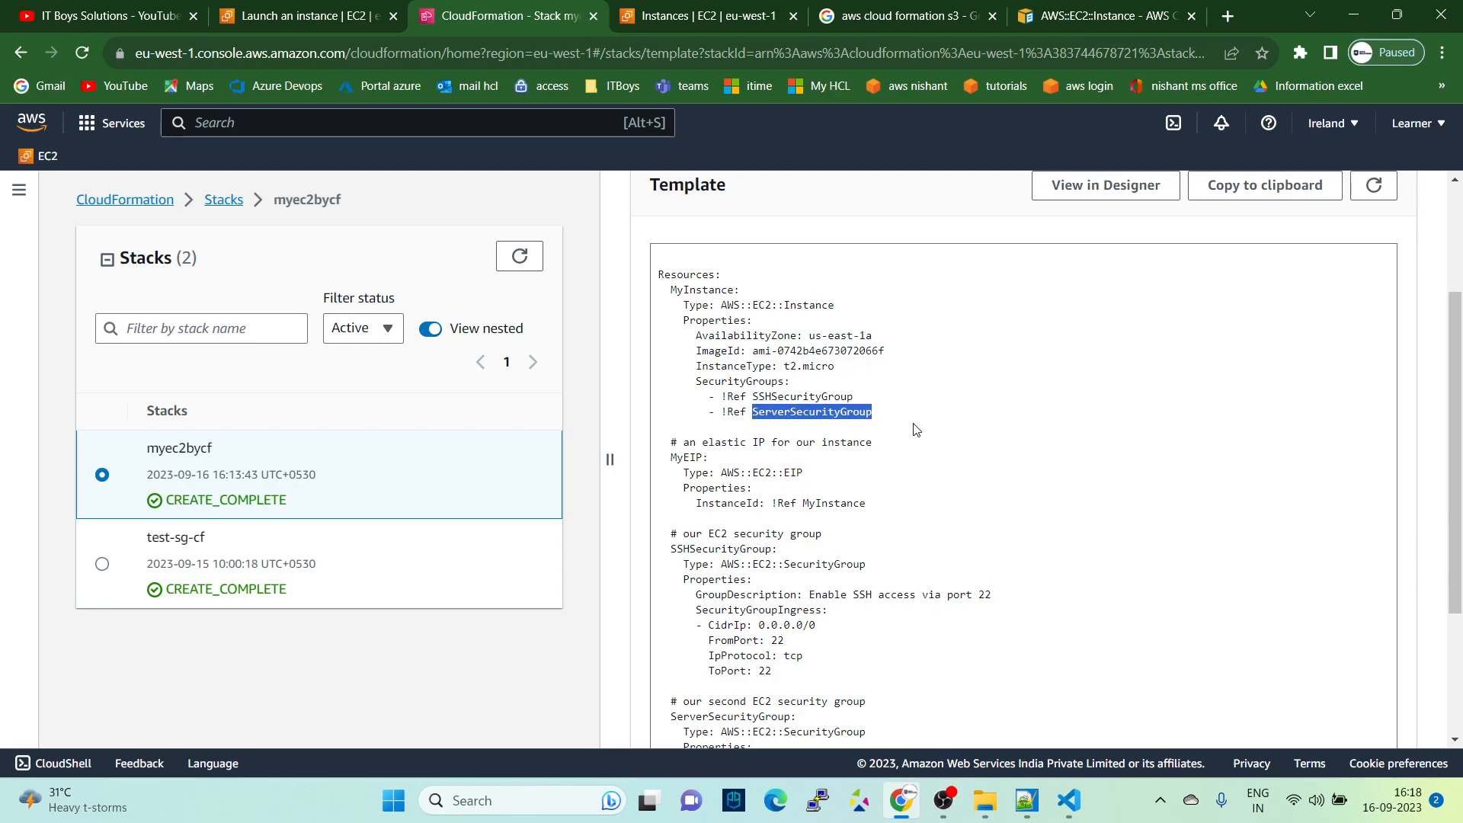
left_click_drag(711, 399, 749, 395)
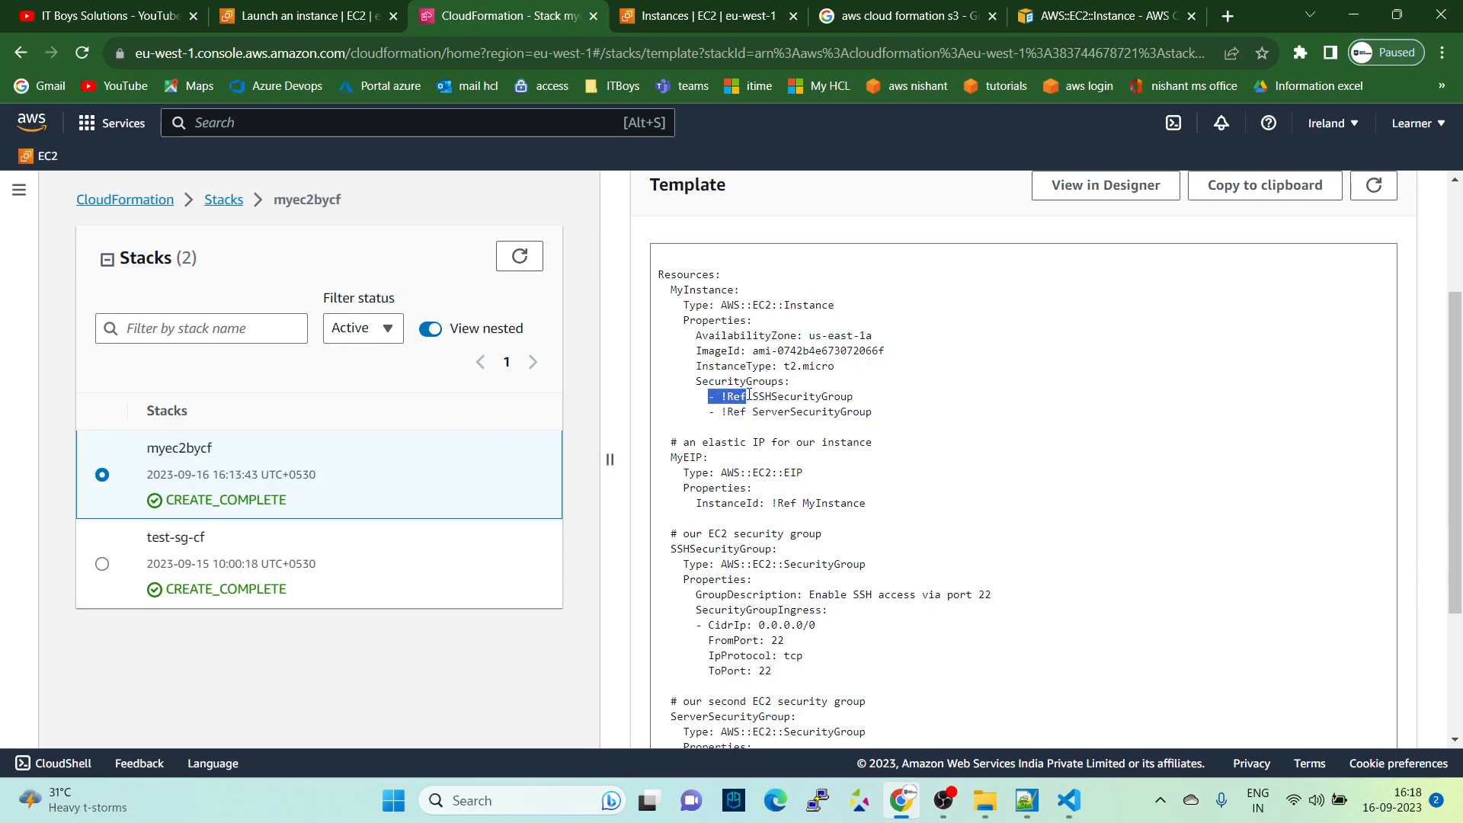
double_click(790, 397)
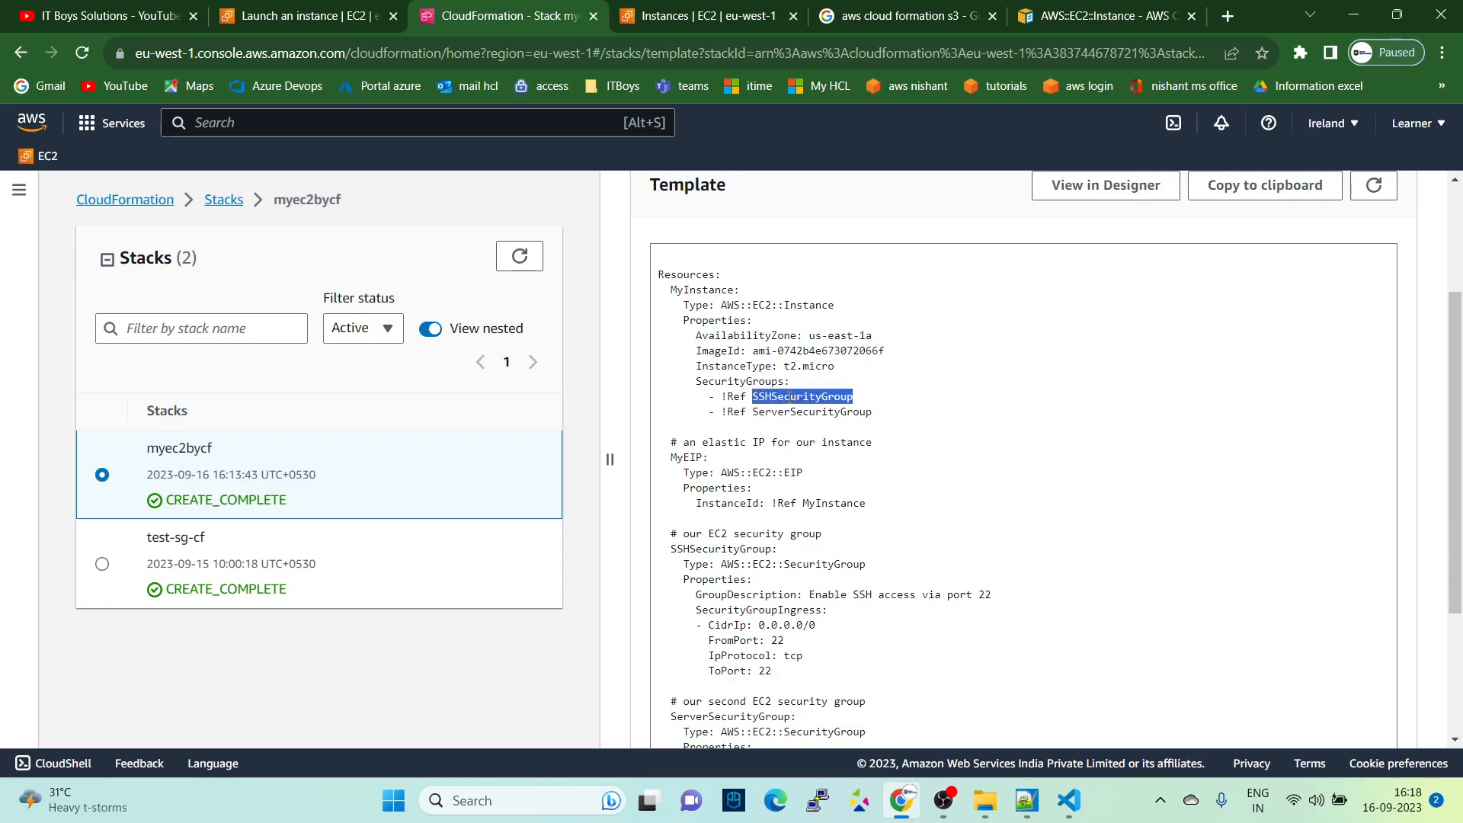
- Search the template for SSHSecurityGroup and compare the resource type in its definition with that of MyInstance
key("ctrl+f")
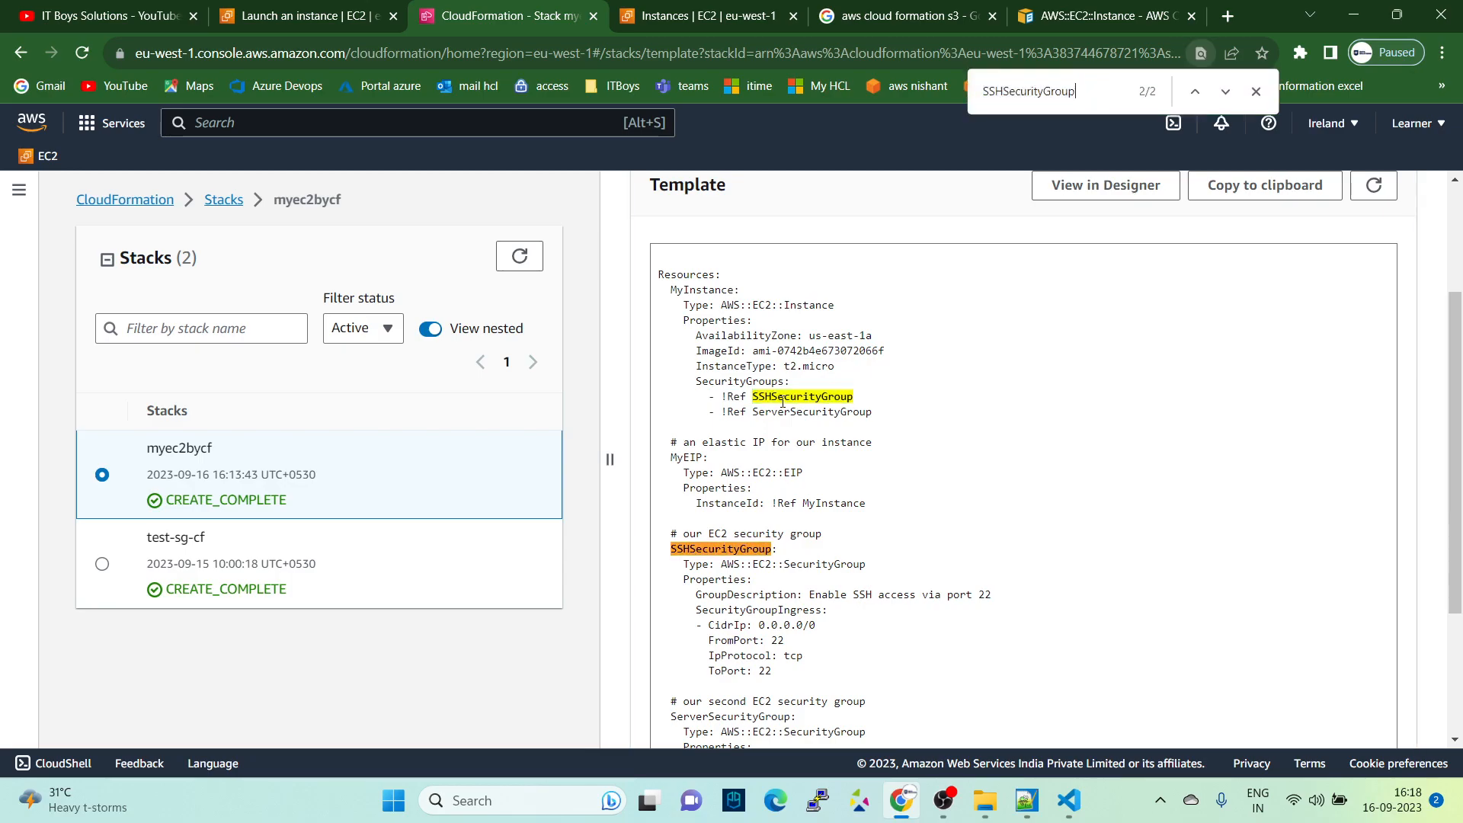
scroll(741, 566, "down", 2)
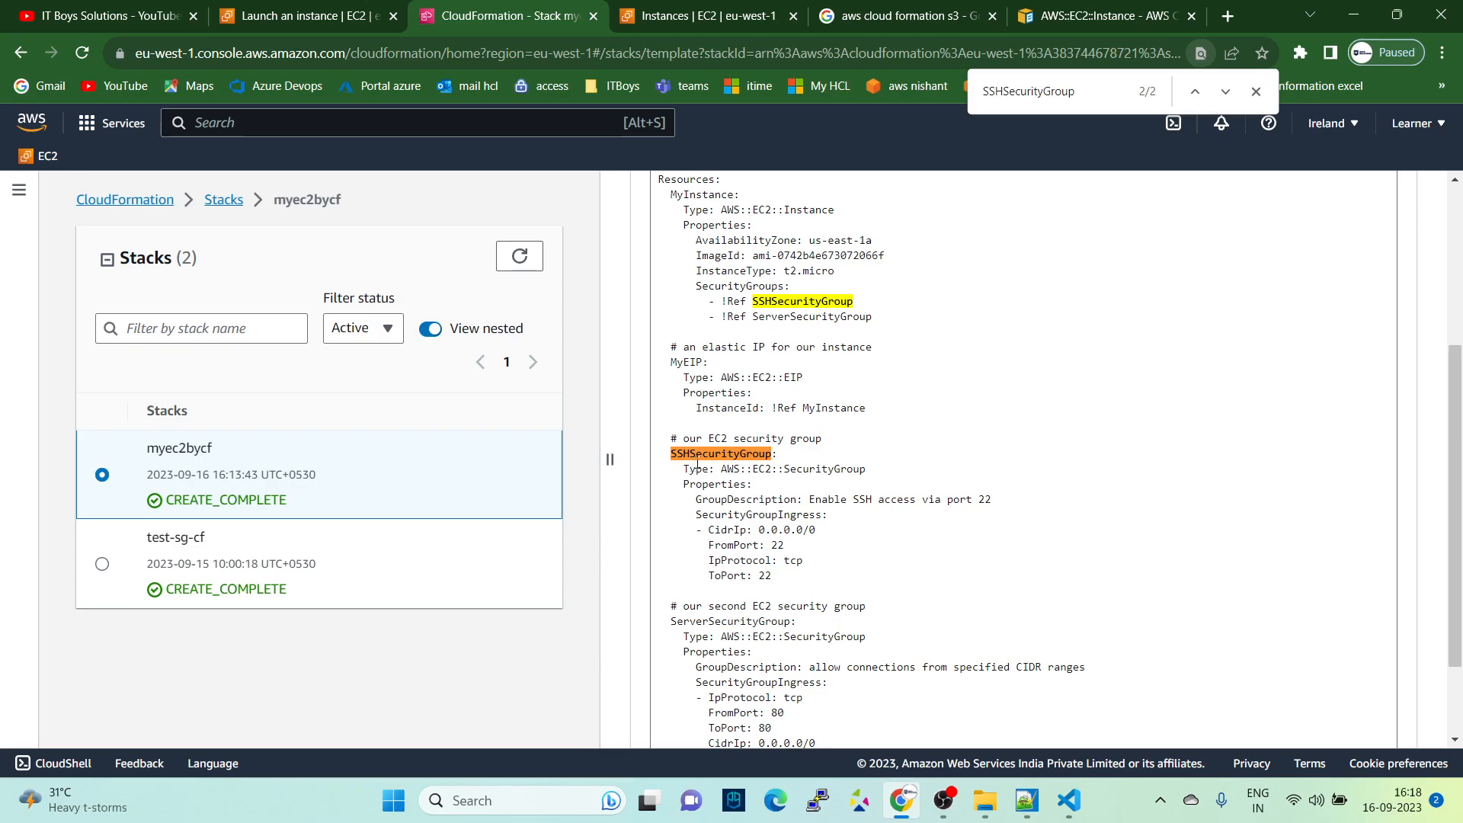
left_click_drag(700, 468, 870, 469)
left_click(900, 468)
left_click_drag(677, 213, 865, 213)
left_click_drag(722, 472, 884, 476)
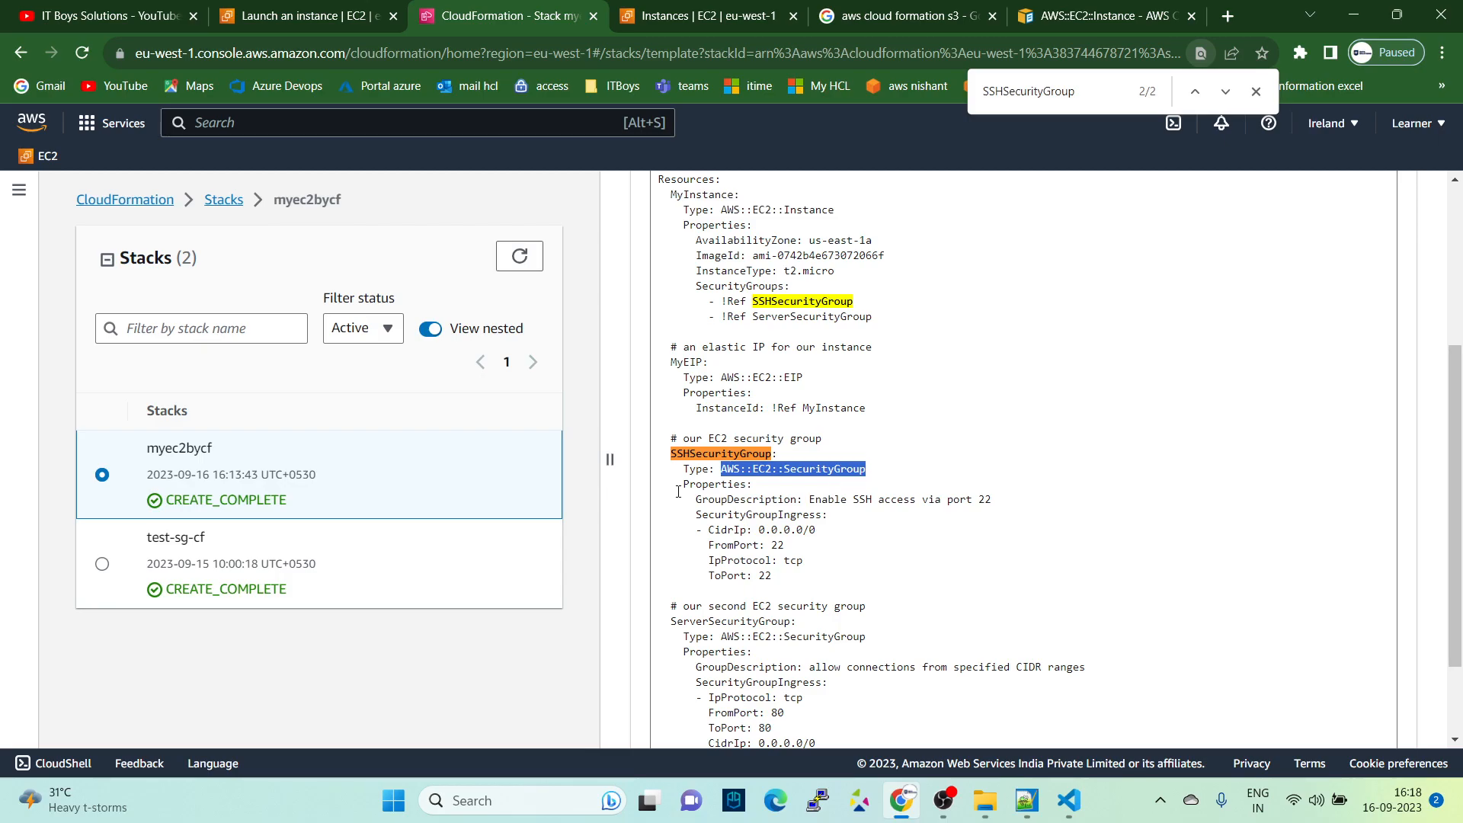
- Examine SSHSecurityGroup's properties in the template: GroupDescription, SecurityGroupIngress, FromPort and CidrIp
left_click_drag(677, 487, 766, 490)
double_click(726, 502)
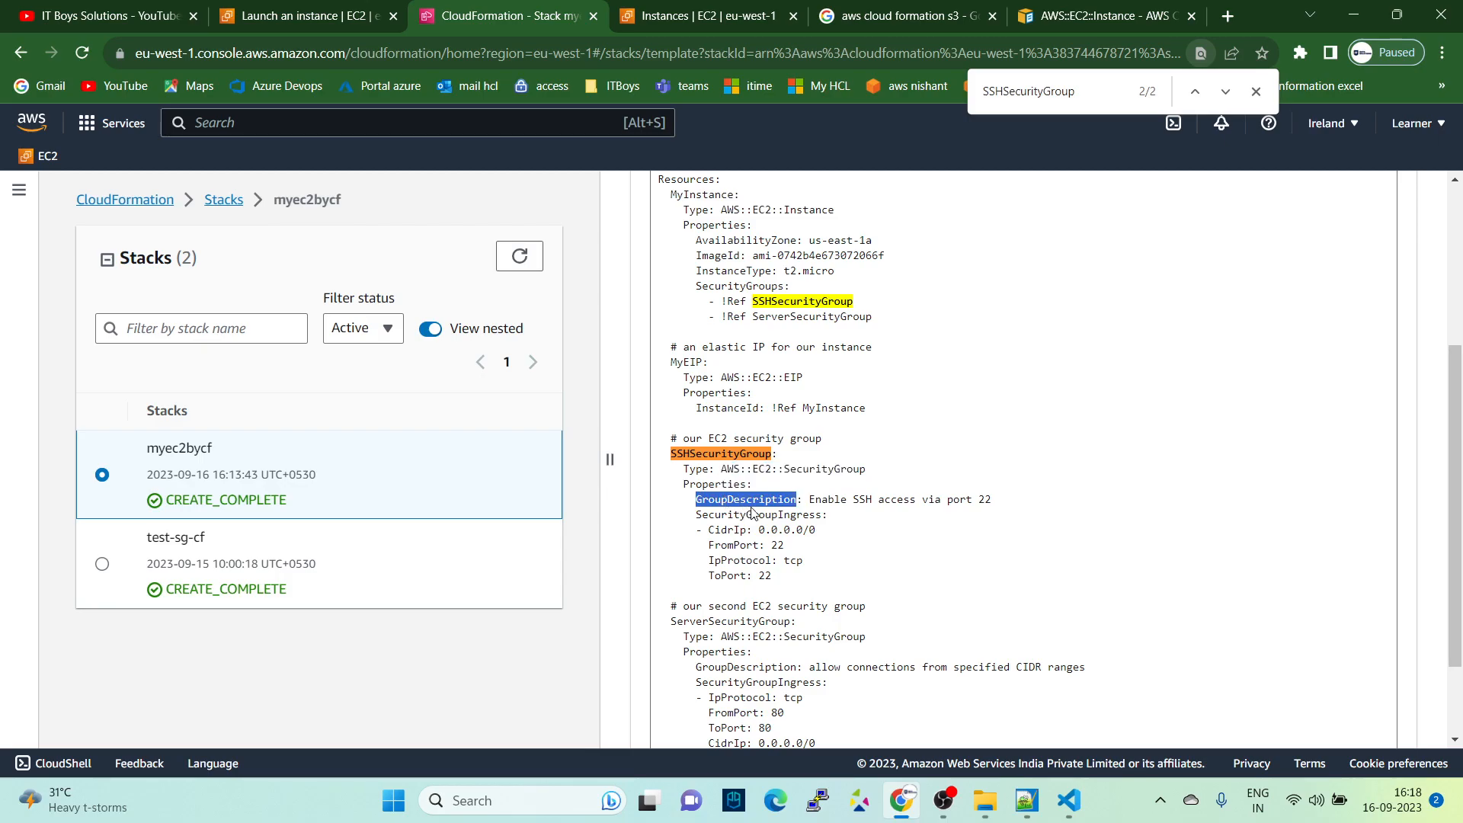
left_click_drag(811, 500, 974, 498)
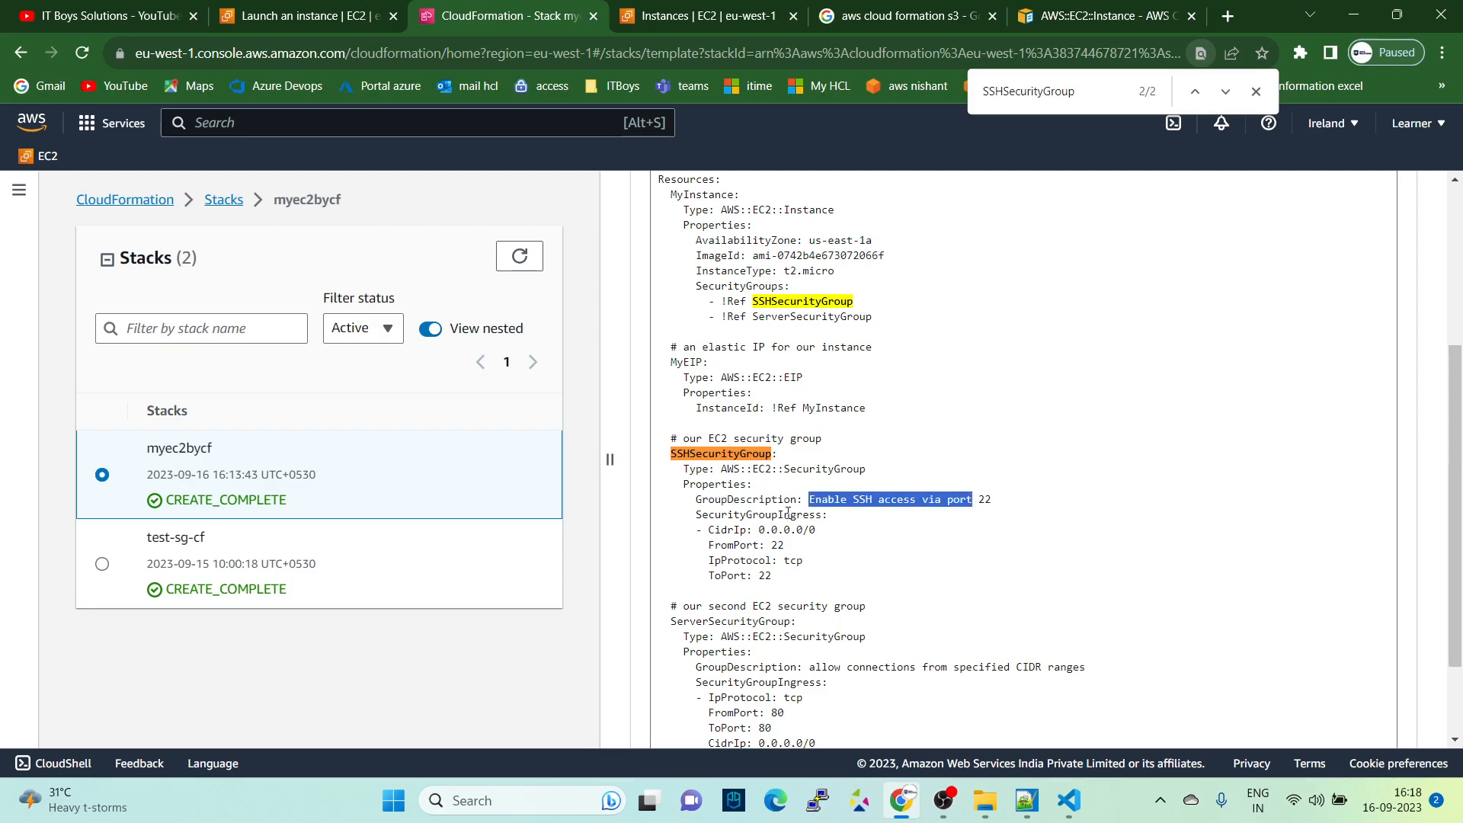
left_click_drag(691, 514, 955, 521)
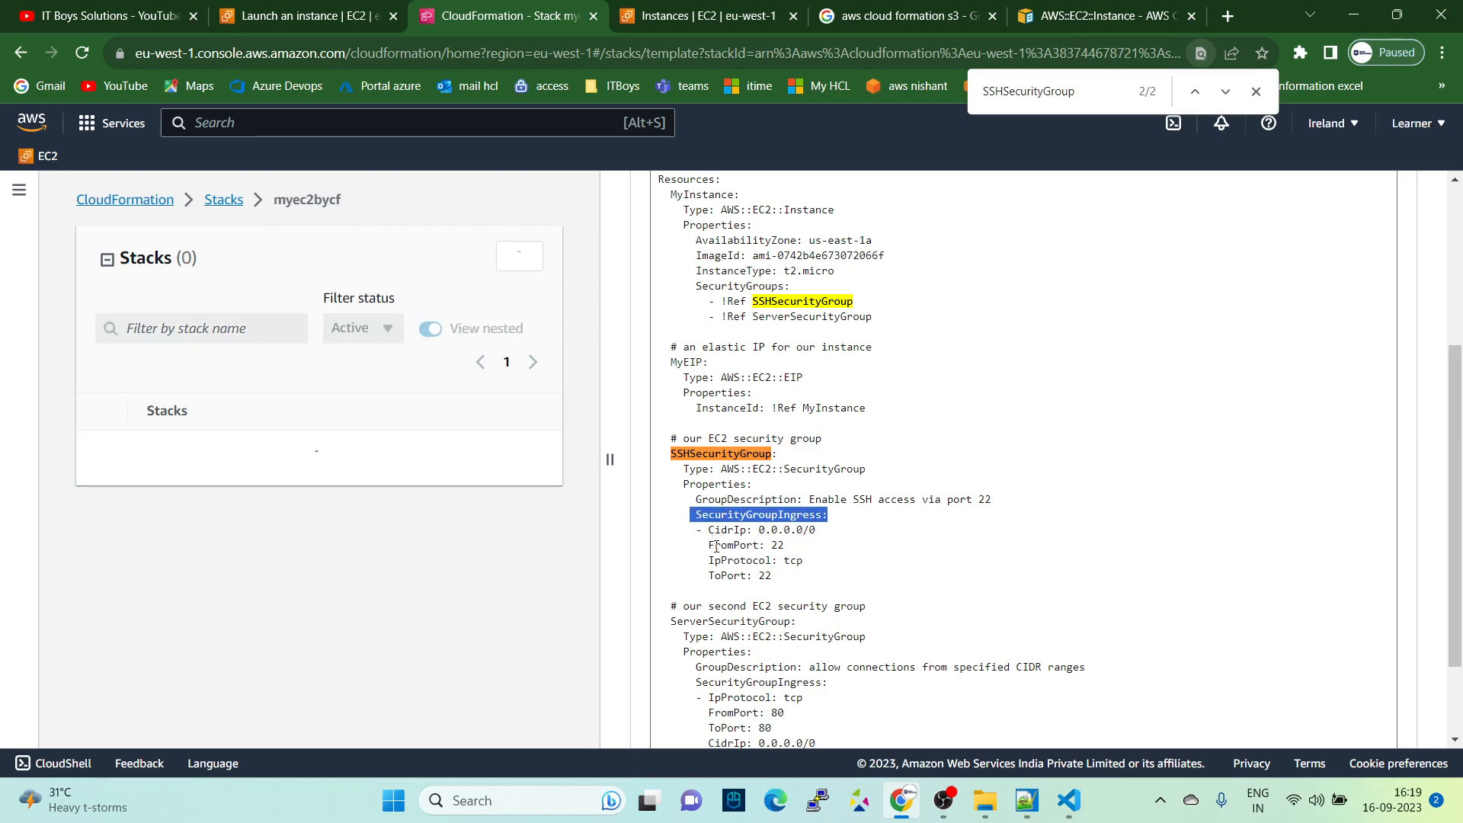
left_click_drag(716, 546, 804, 552)
left_click_drag(704, 529, 832, 533)
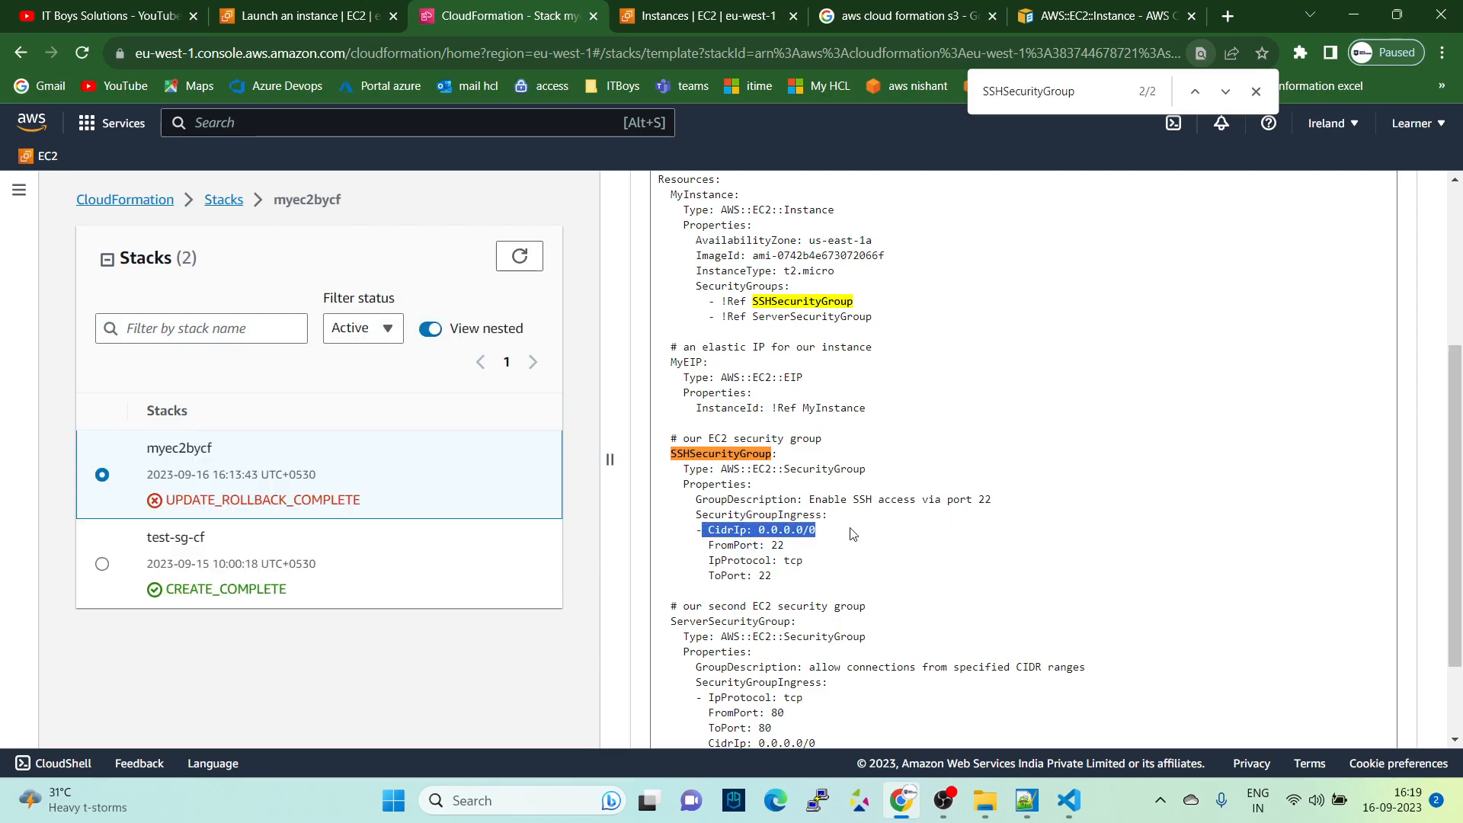
- Examine ServerSecurityGroup's ingress ports and CIDR ranges in the template, and look over the whole template again
scroll(839, 537, "down", 1)
scroll(830, 499, "down", 1)
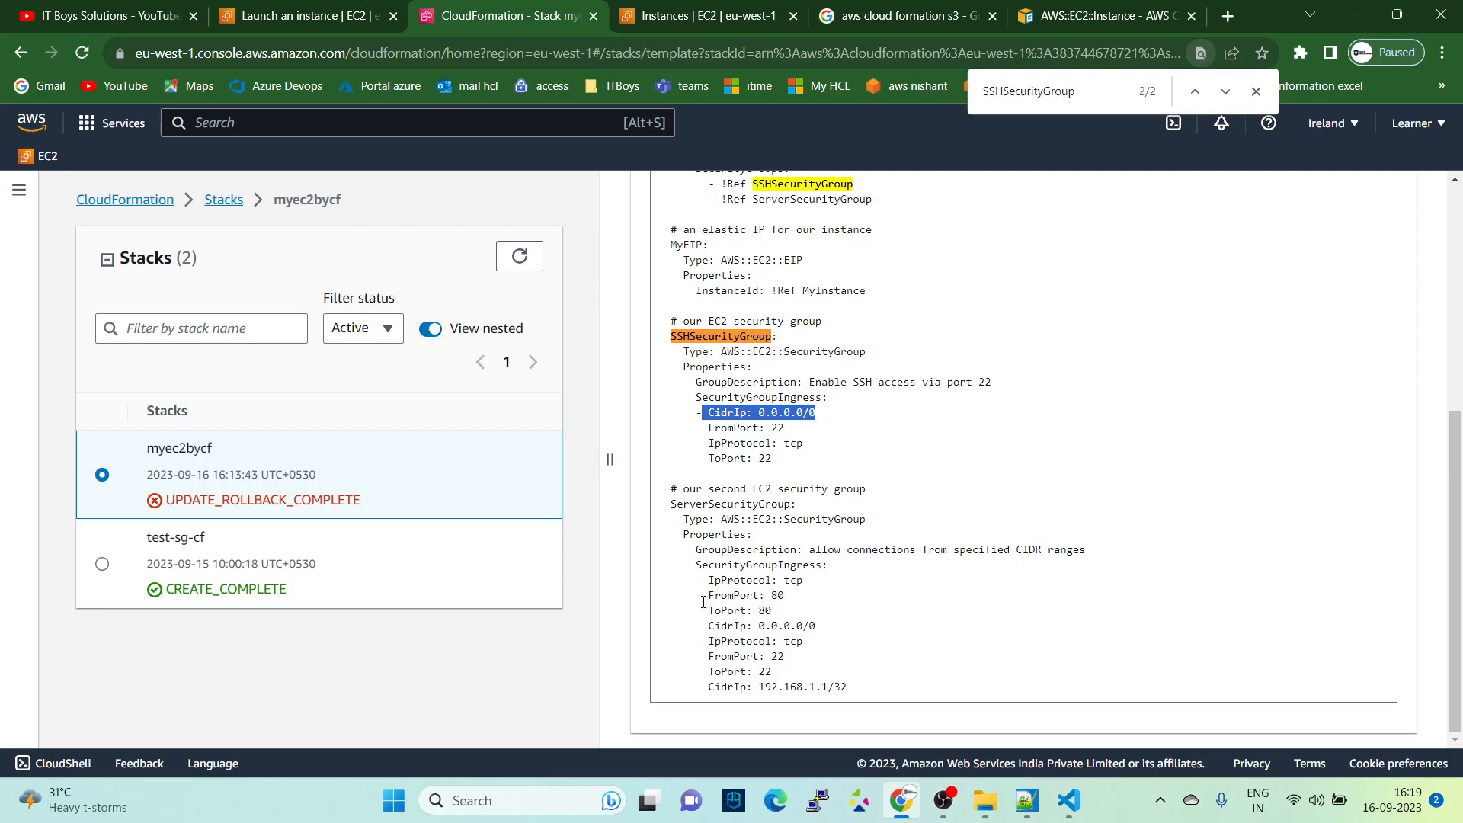
left_click_drag(703, 597, 787, 597)
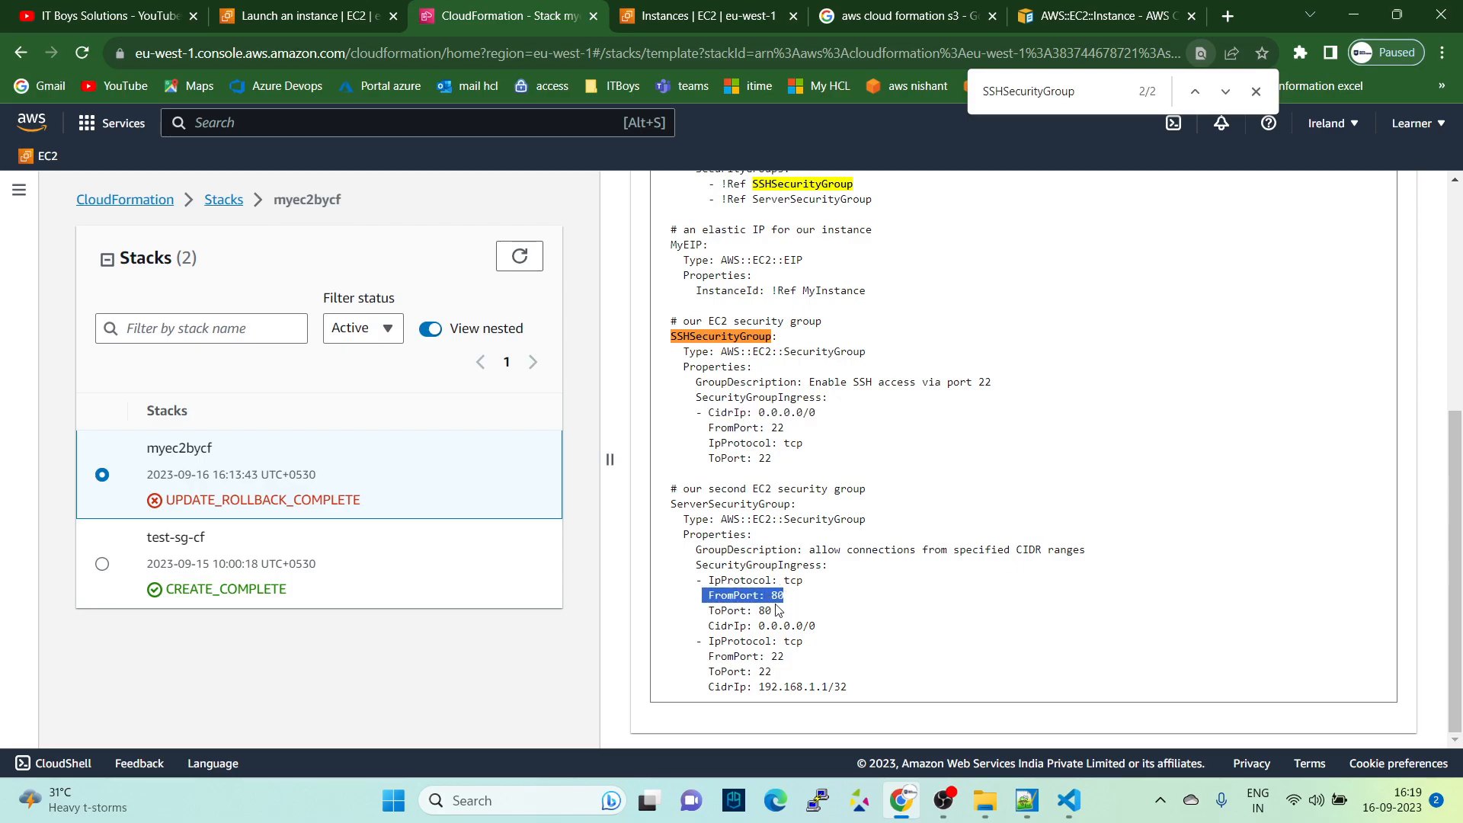
left_click_drag(712, 639, 853, 628)
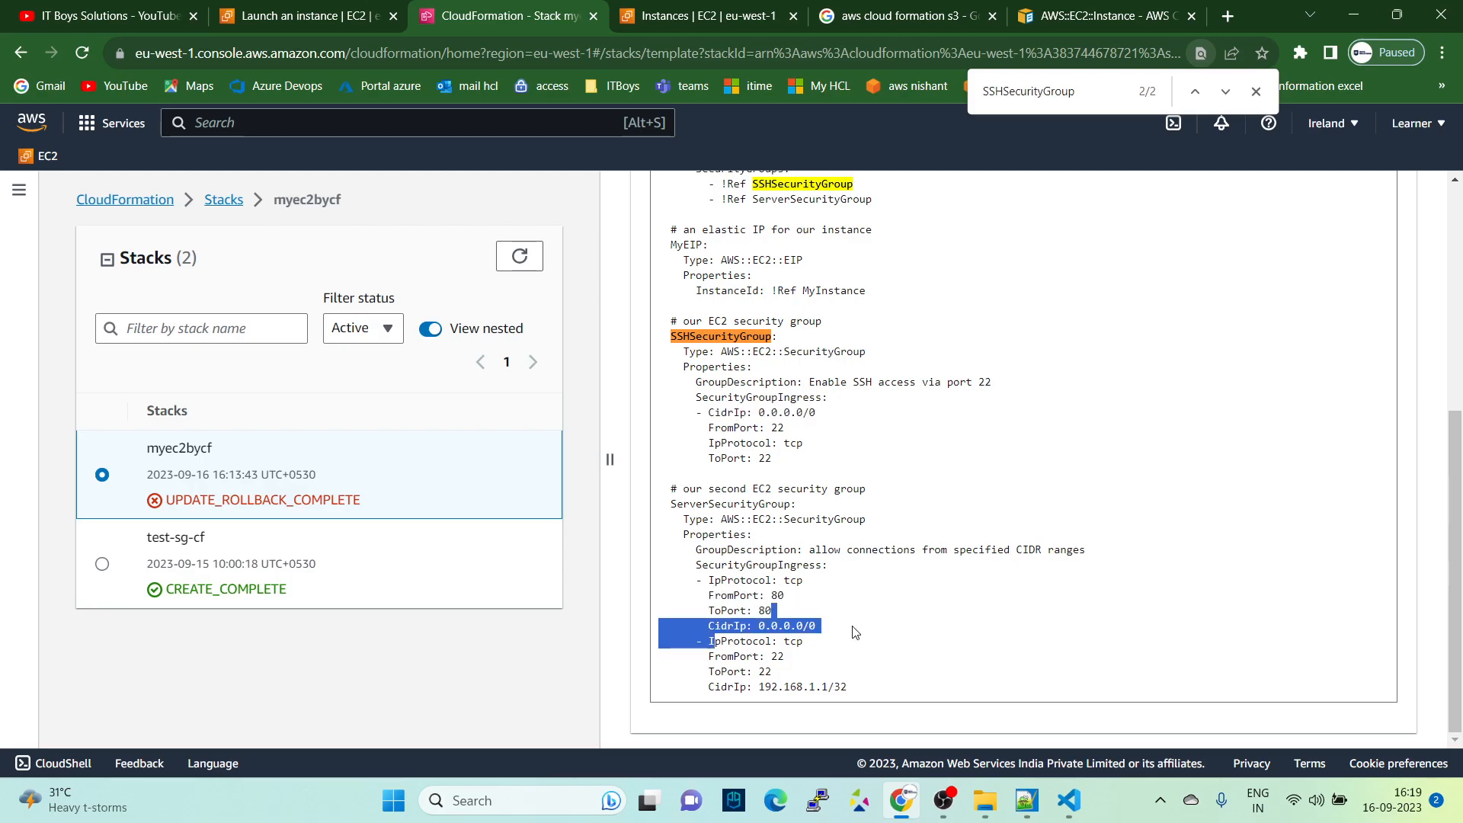
scroll(915, 682, "up", 5)
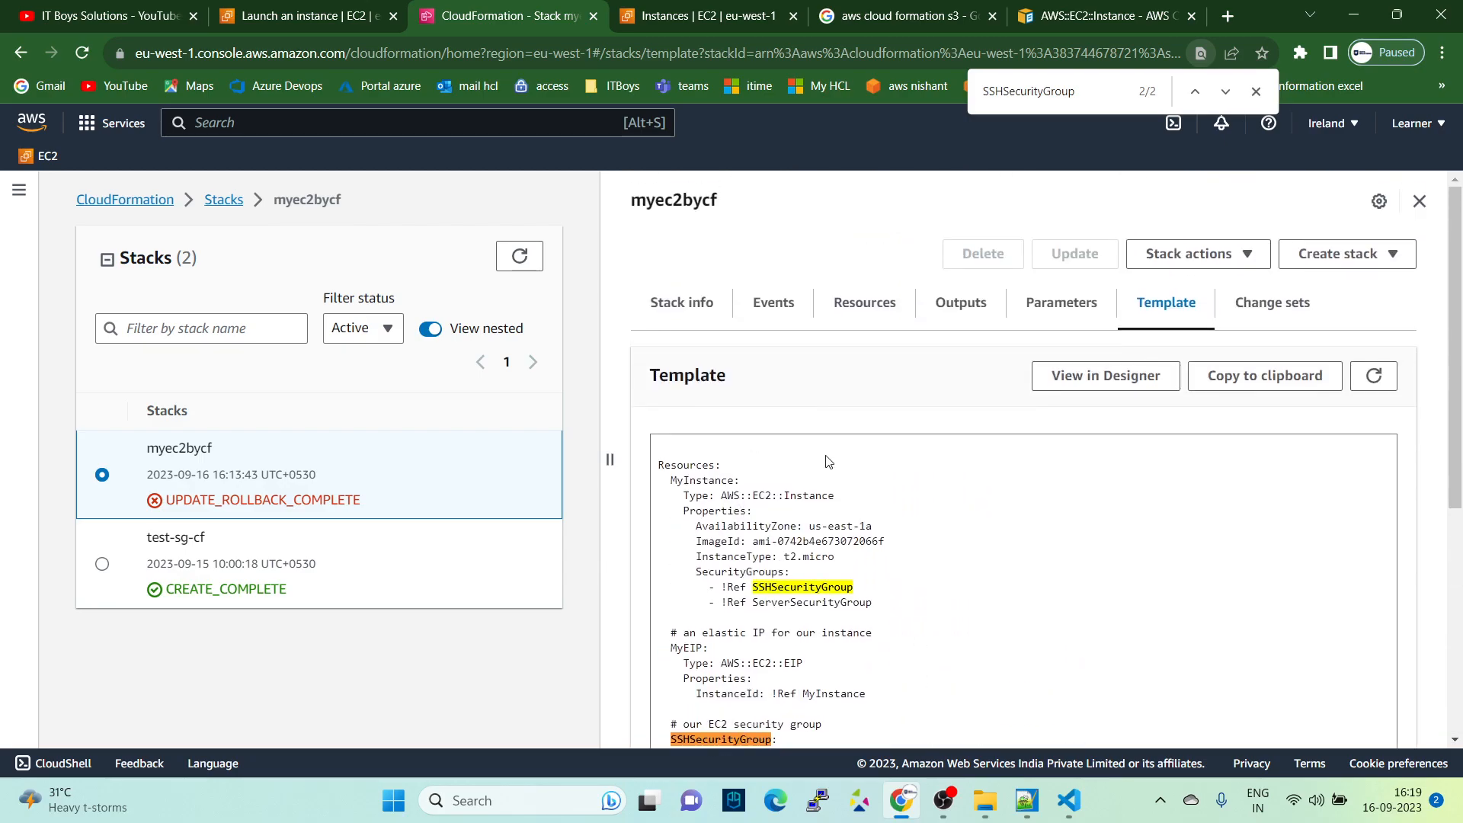
scroll(900, 532, "down", 4)
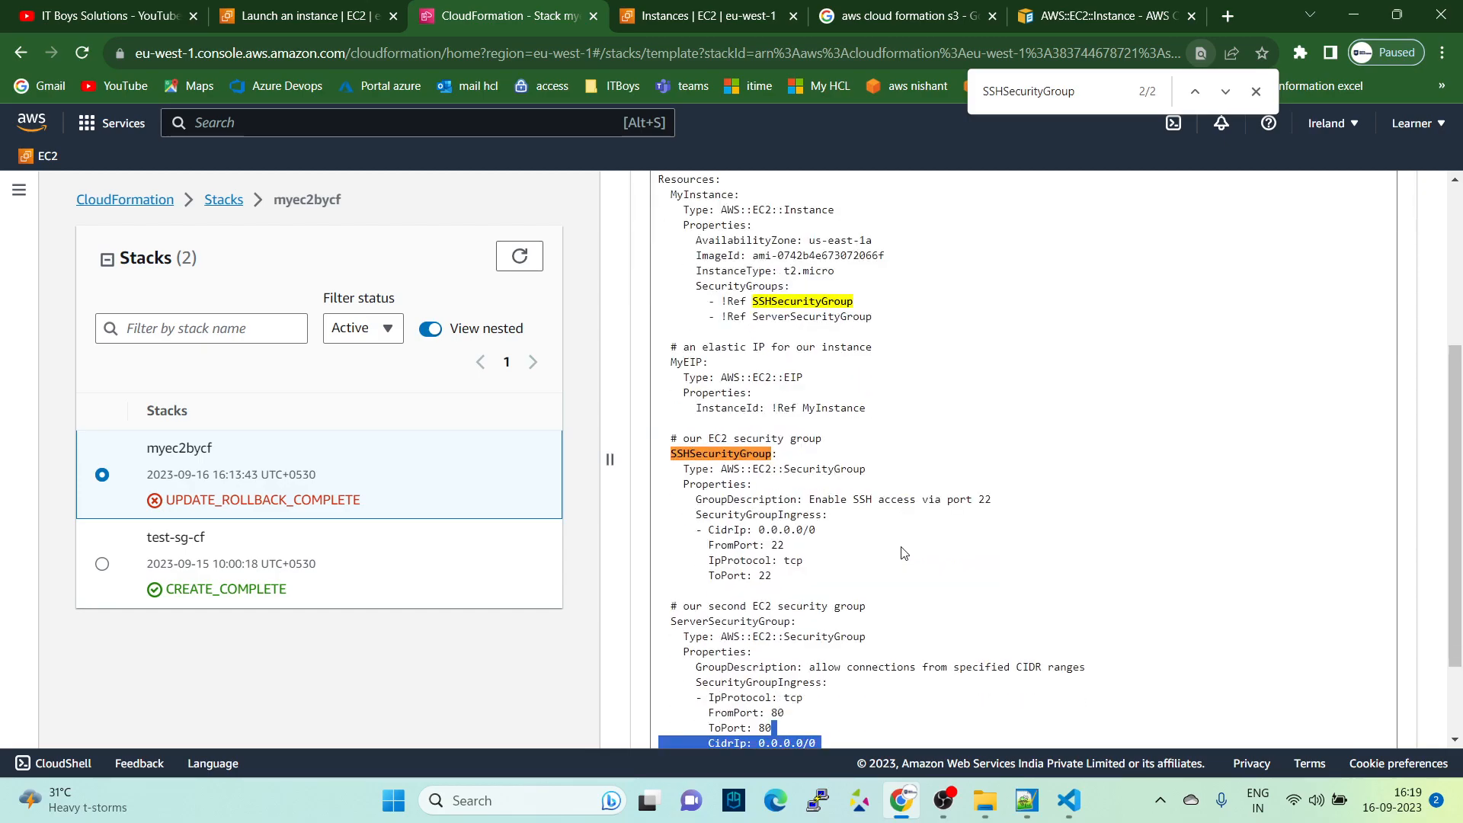
scroll(884, 502, "down", 1)
scroll(884, 472, "up", 3)
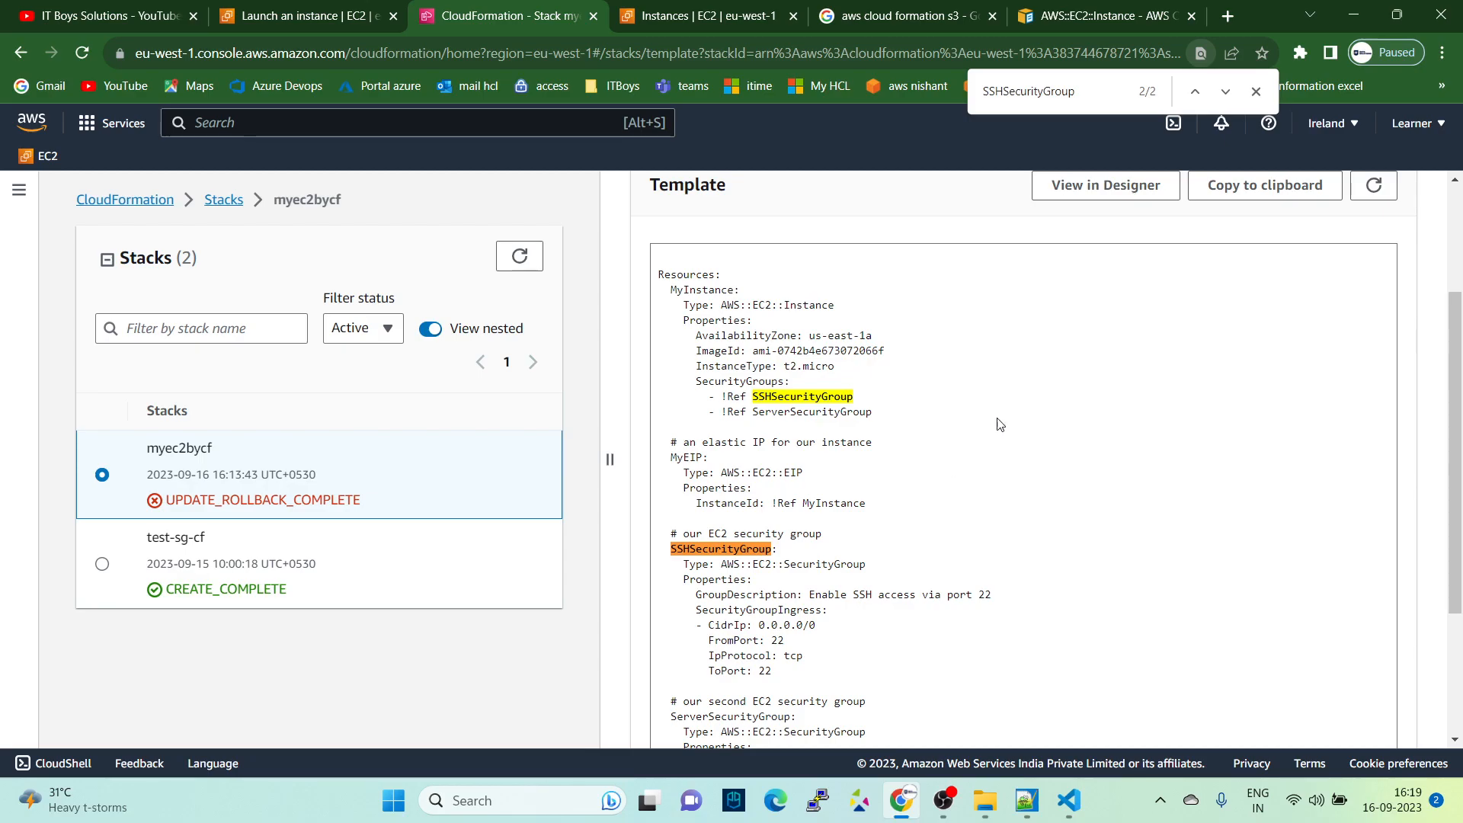
scroll(1178, 477, "up", 3)
- Reopen the myec2bycf stack from the stack list and examine its events for the status reason of MyInstance's CREATE_FAILED entry
left_click(210, 201)
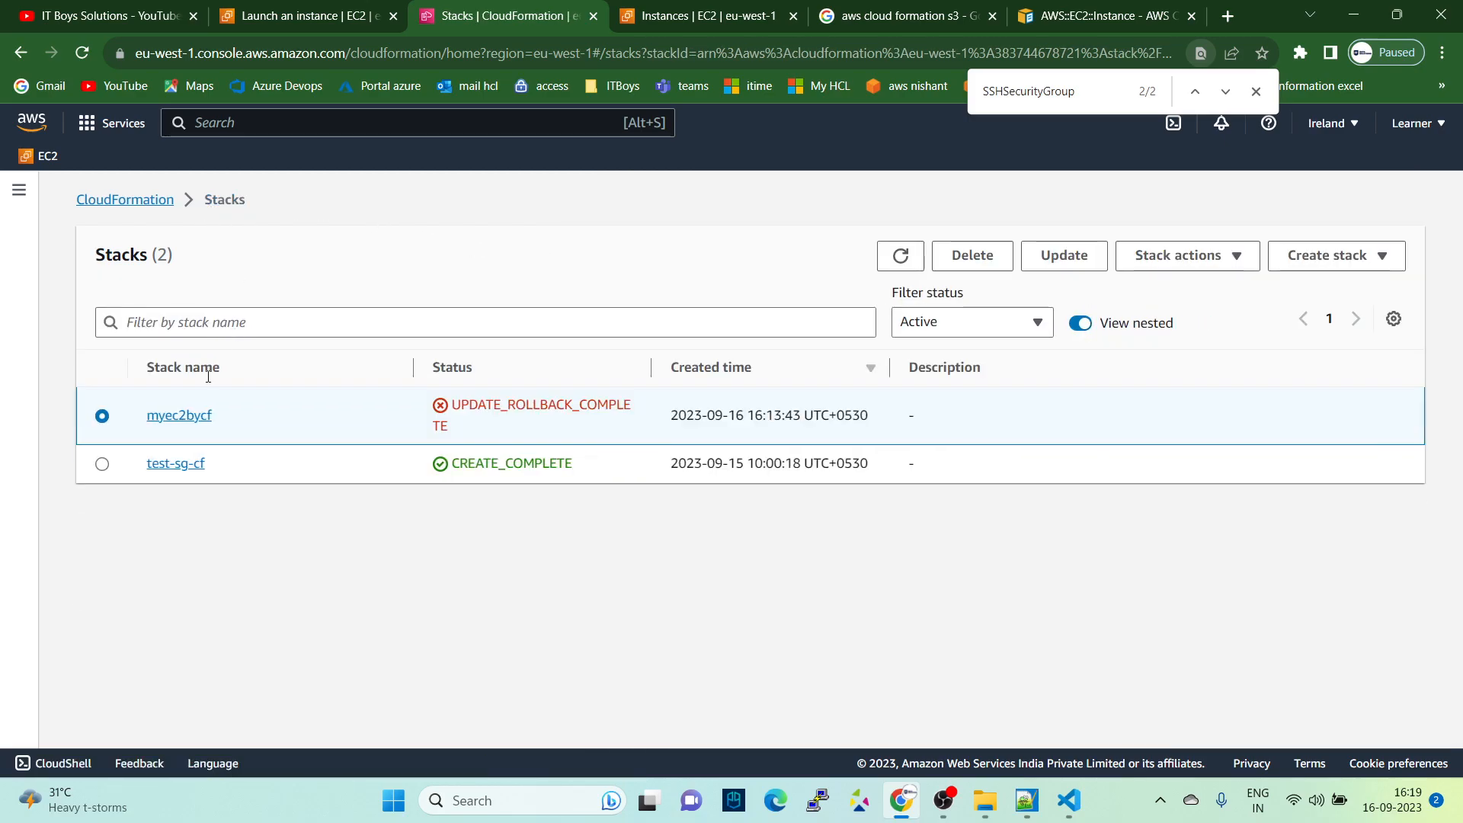
left_click(180, 416)
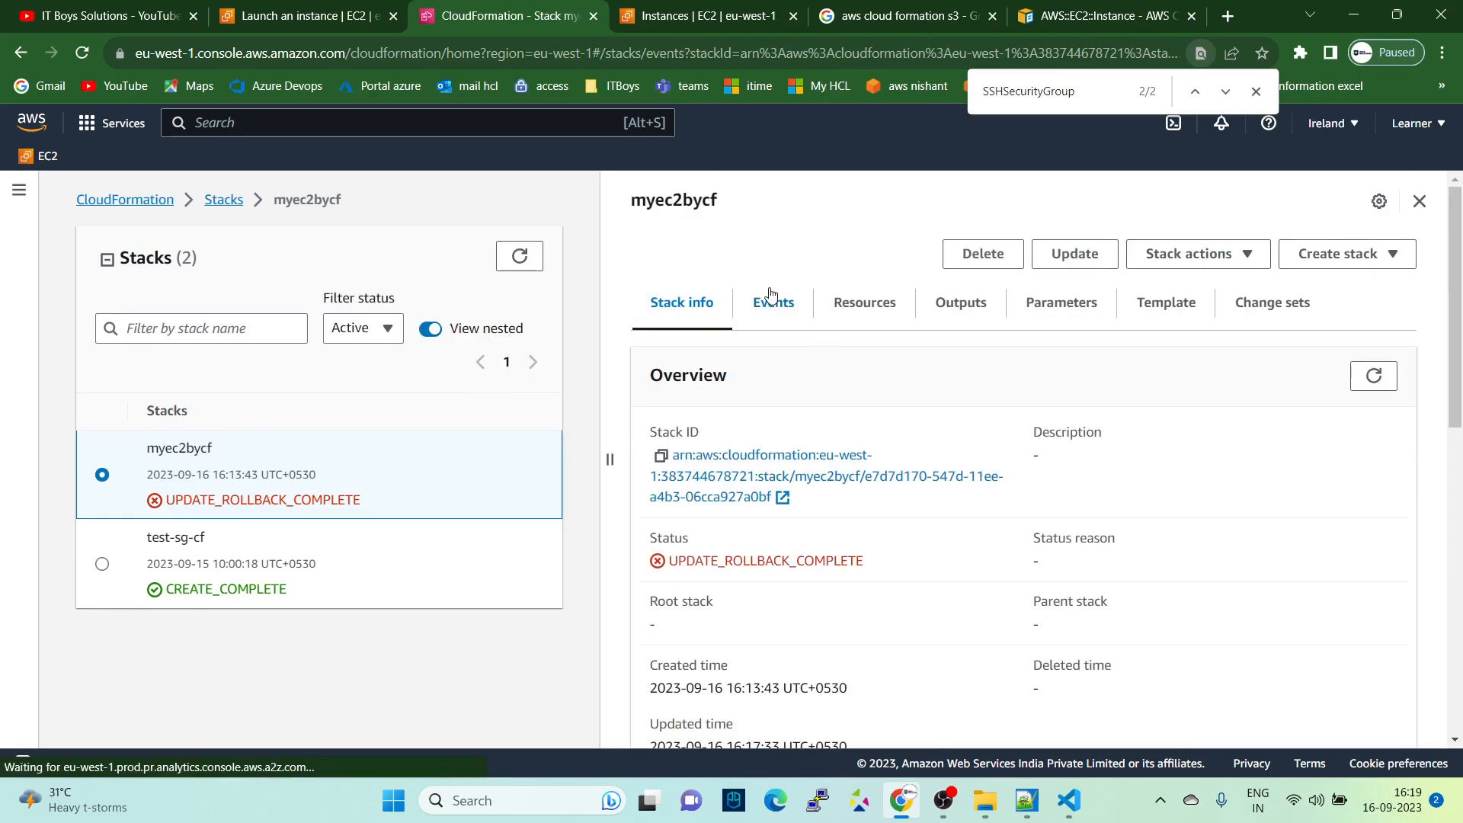
left_click(774, 302)
scroll(1005, 498, "down", 1)
scroll(1004, 498, "down", 10)
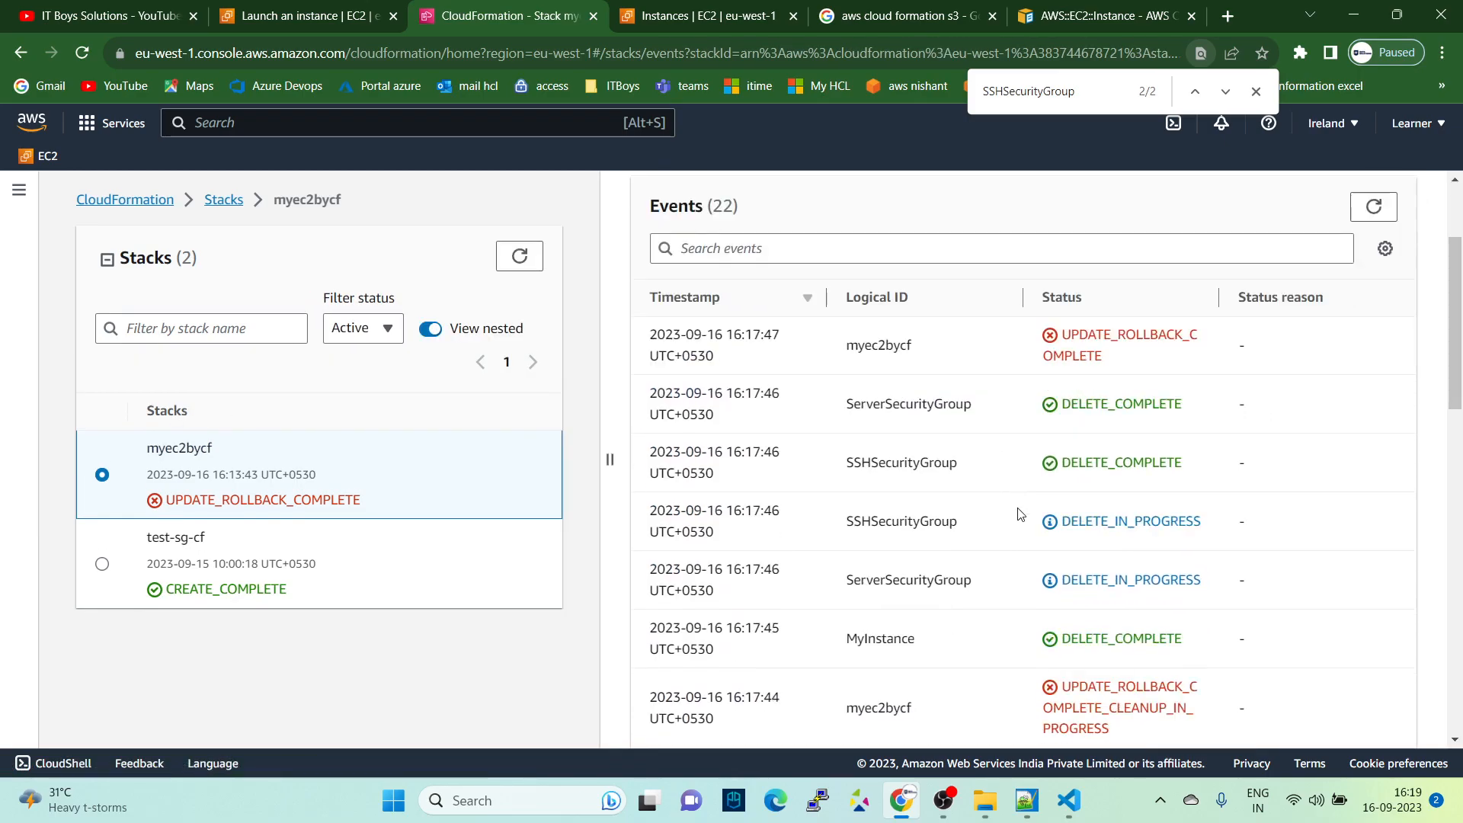
scroll(1025, 527, "up", 6)
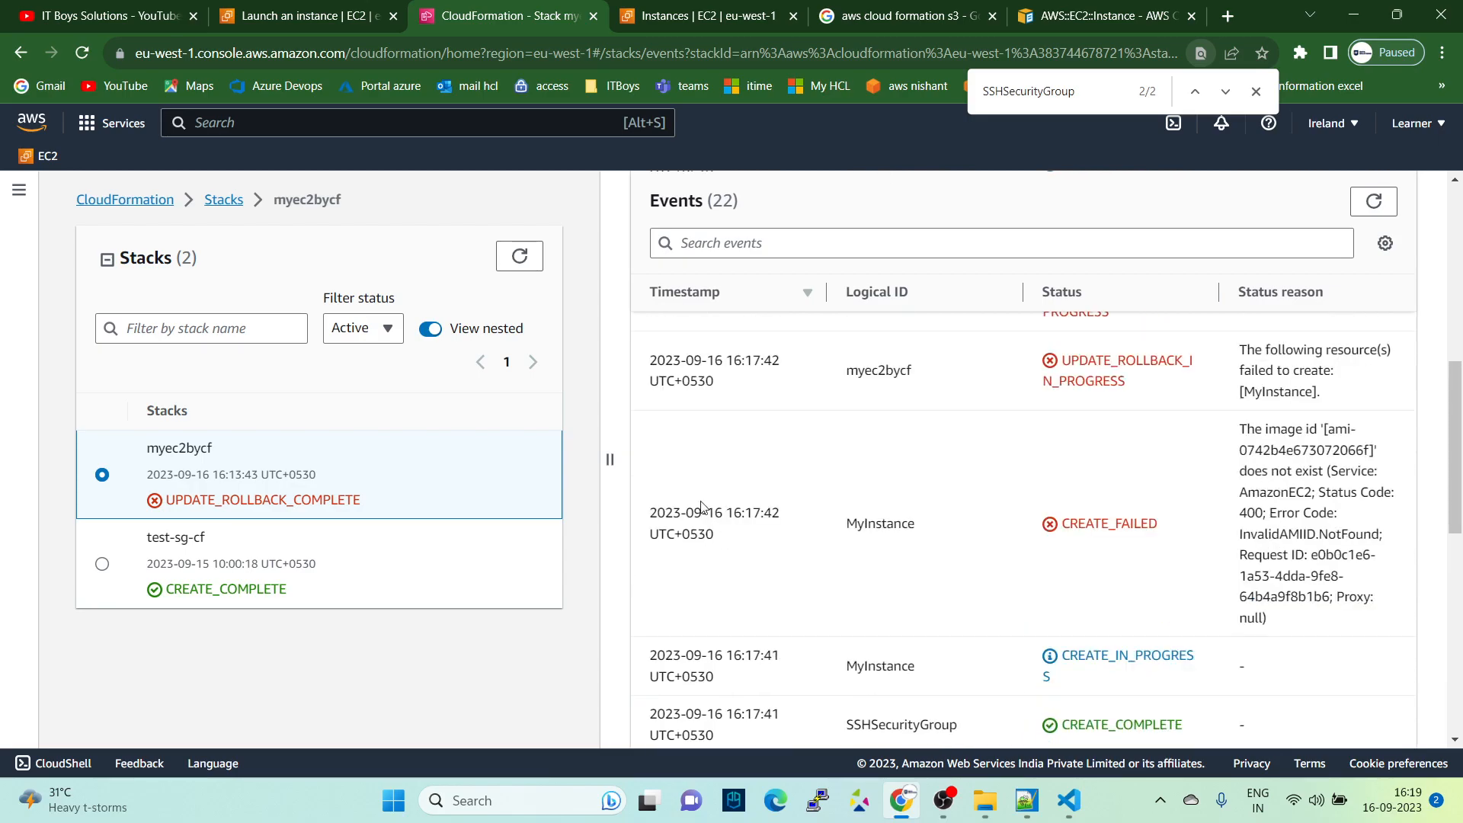
left_click_drag(1240, 429, 1388, 450)
left_click_drag(1255, 471, 1309, 472)
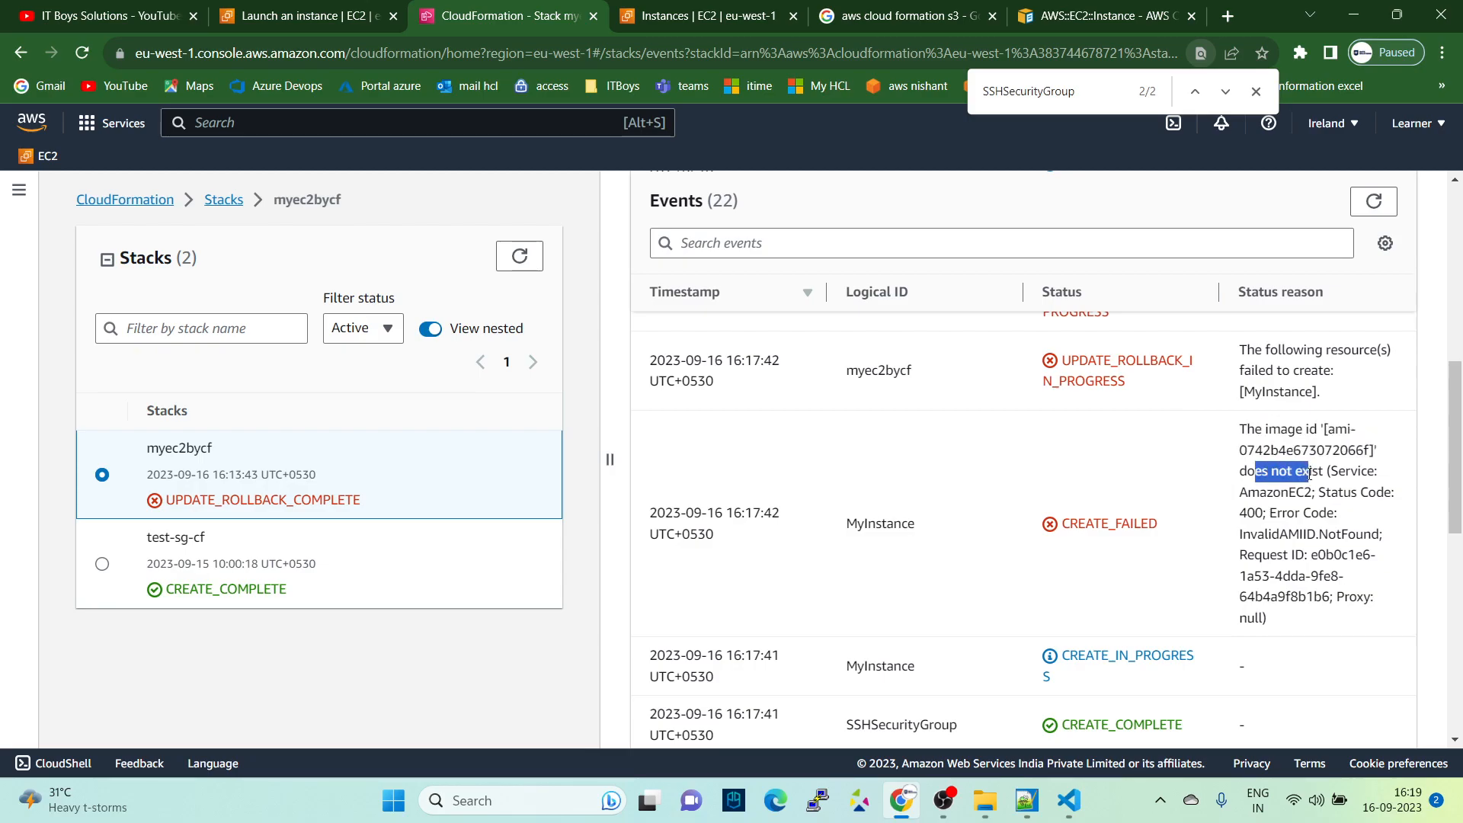
left_click(1250, 546)
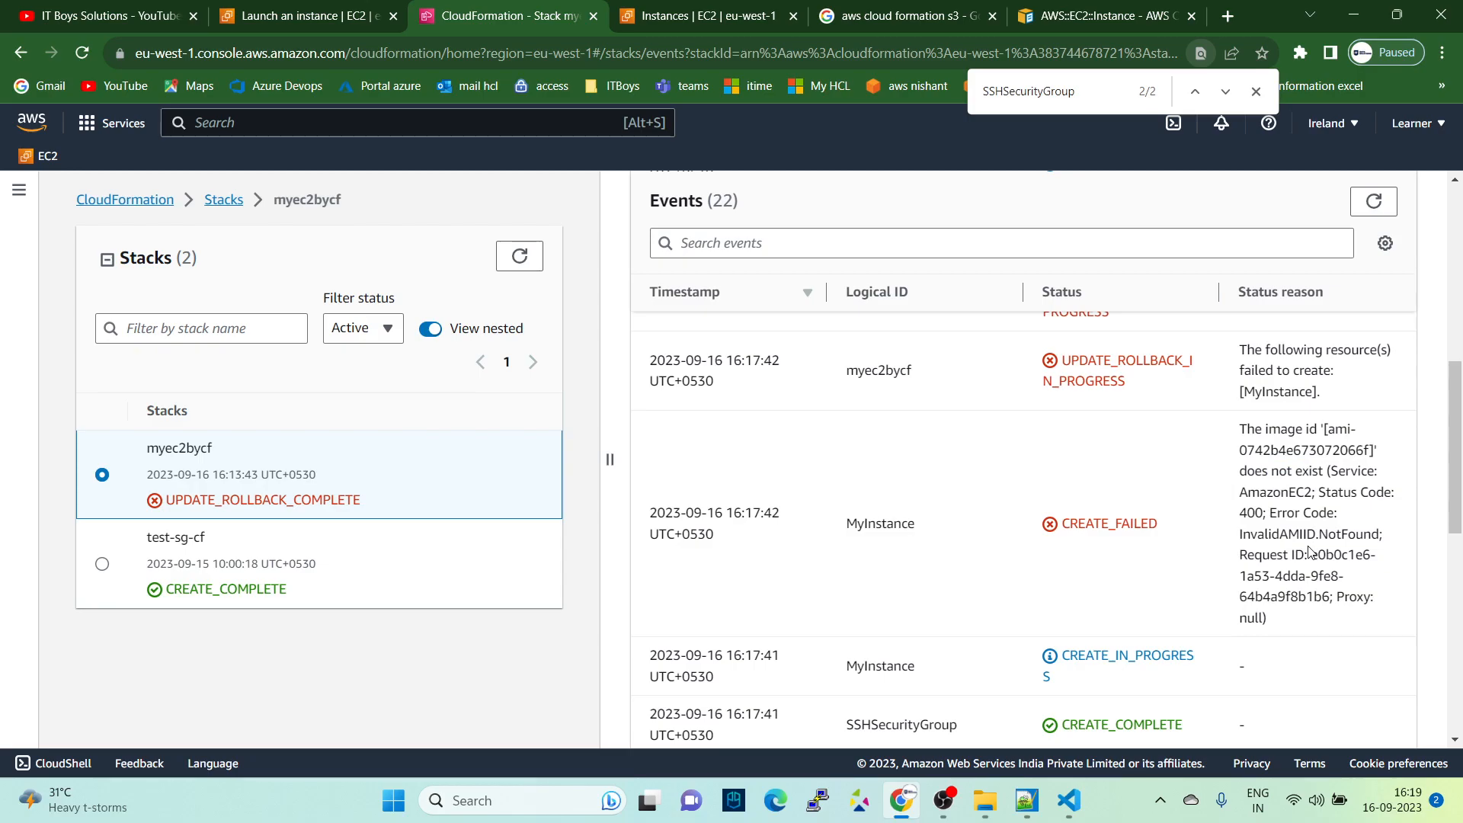
- Switch to Visual Studio Code and select the ImageId value ami-01dd271720c1ba44f in launch-ec2.yaml
key("alt+Tab")
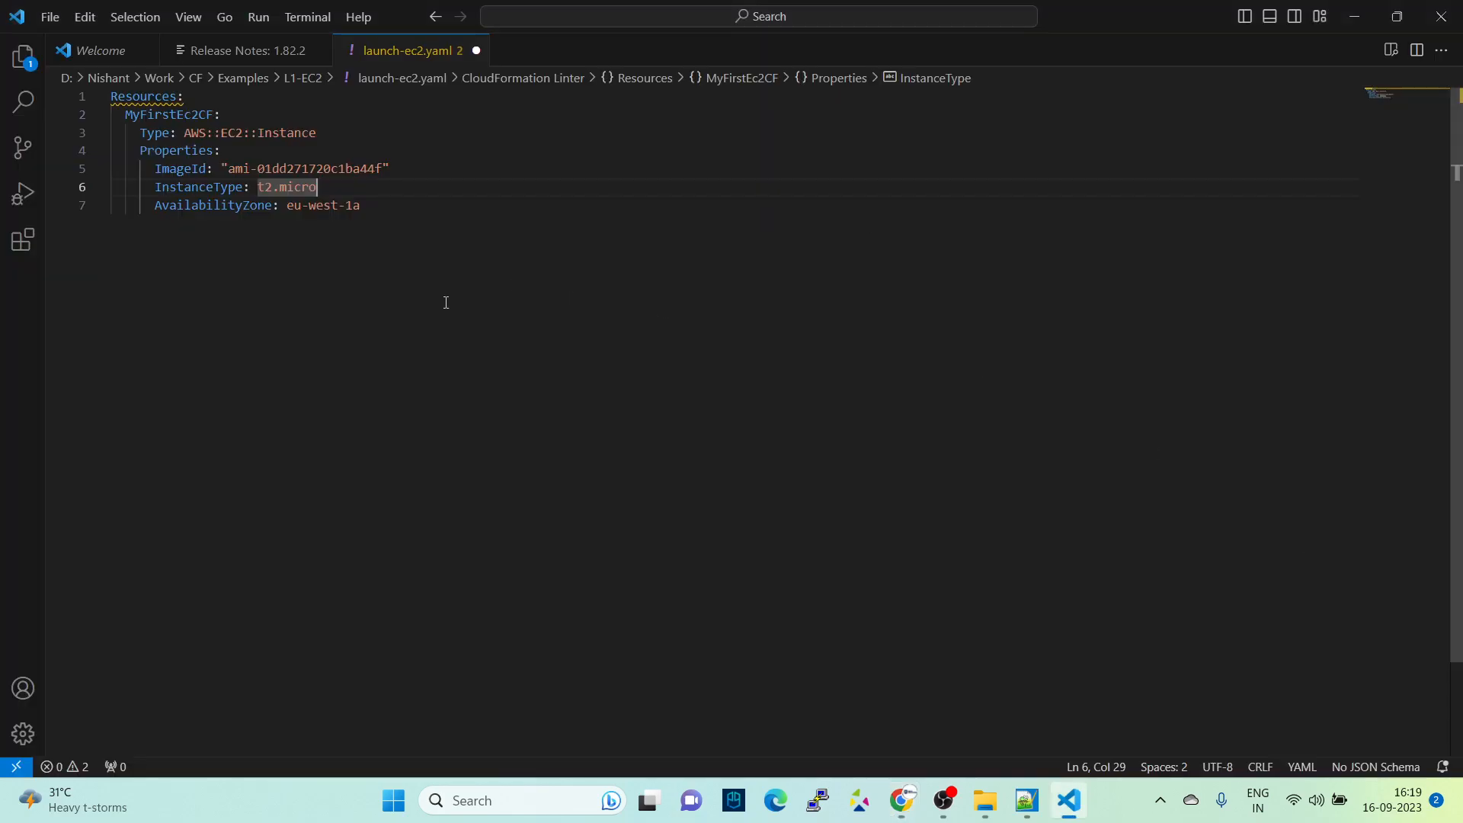
left_click(447, 300)
left_click_drag(229, 169, 384, 169)
key("ctrl+c")
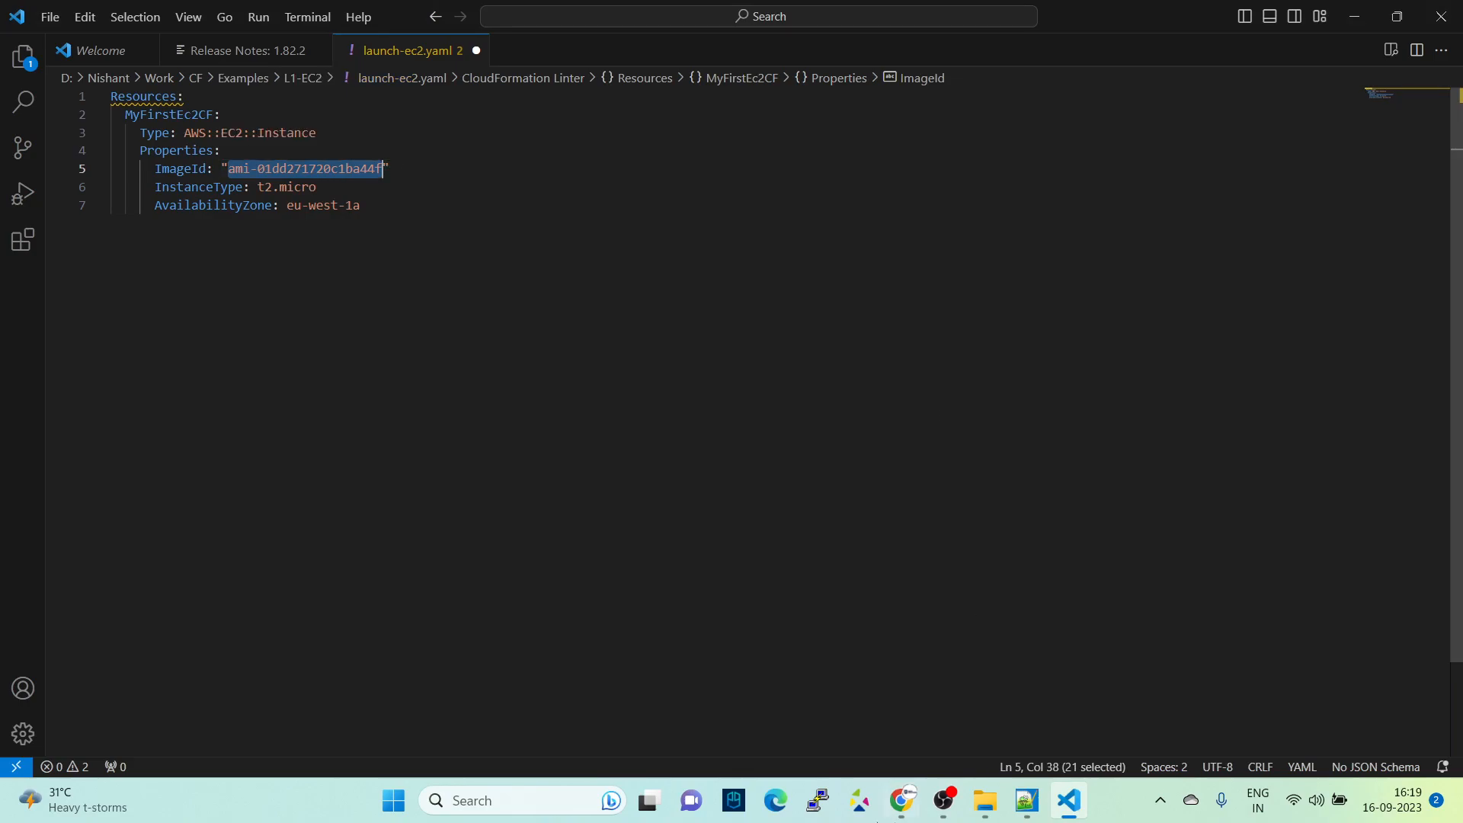
- Switch to File Explorer and go to the L1-EC2 folder under Work, CF, Examples
left_click(986, 800)
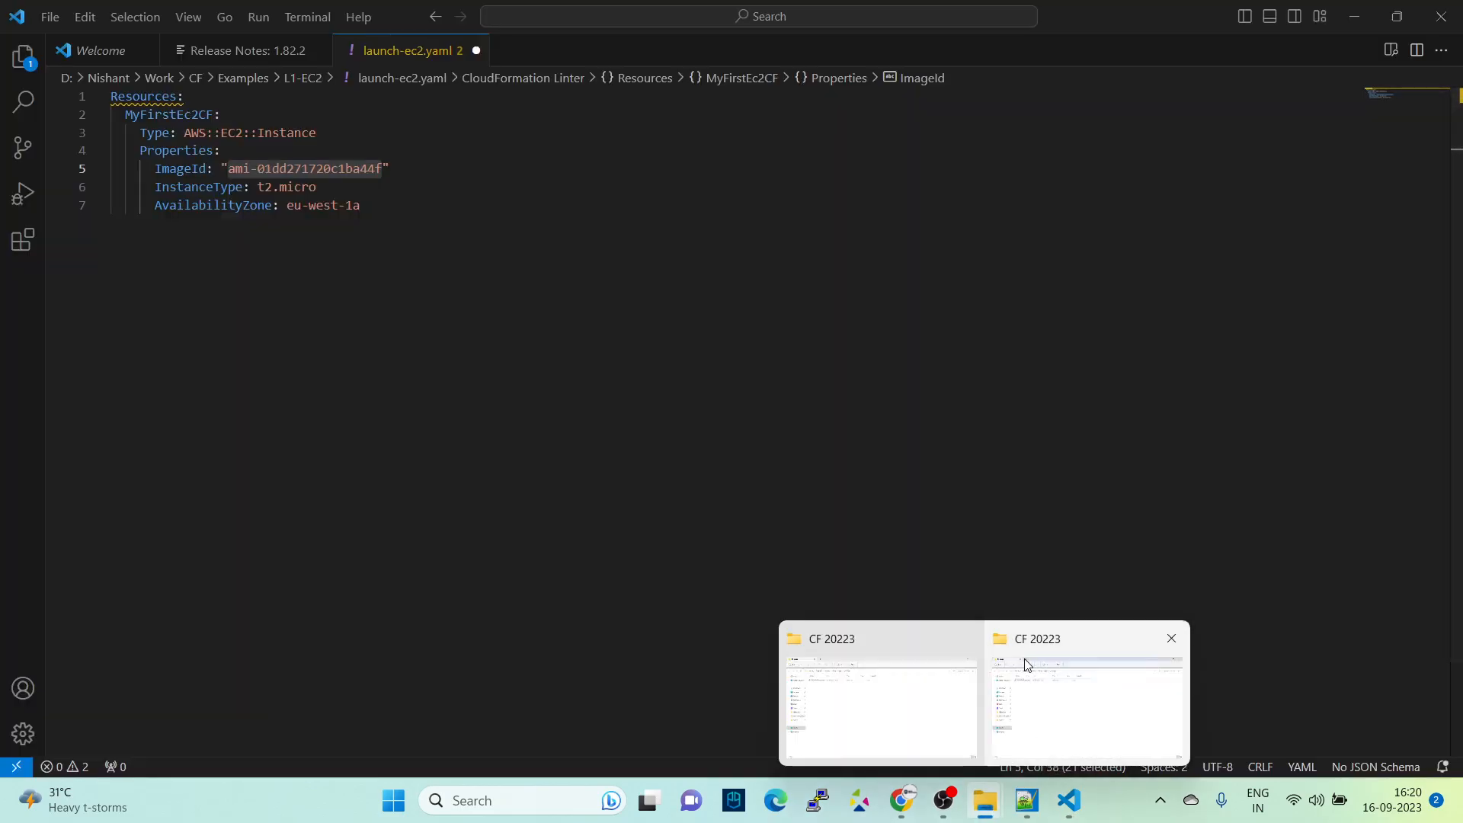
left_click(1025, 666)
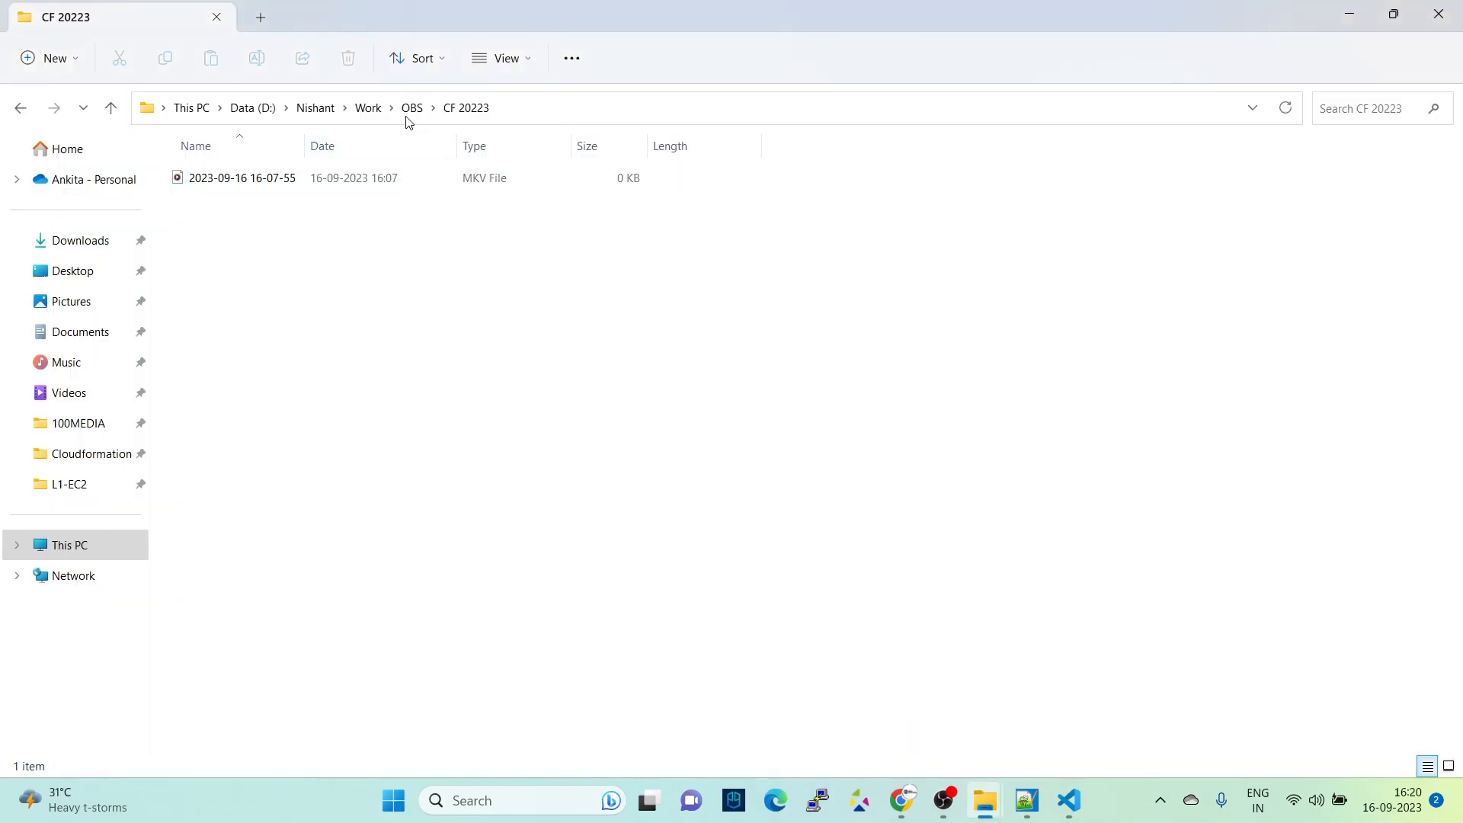
left_click(368, 108)
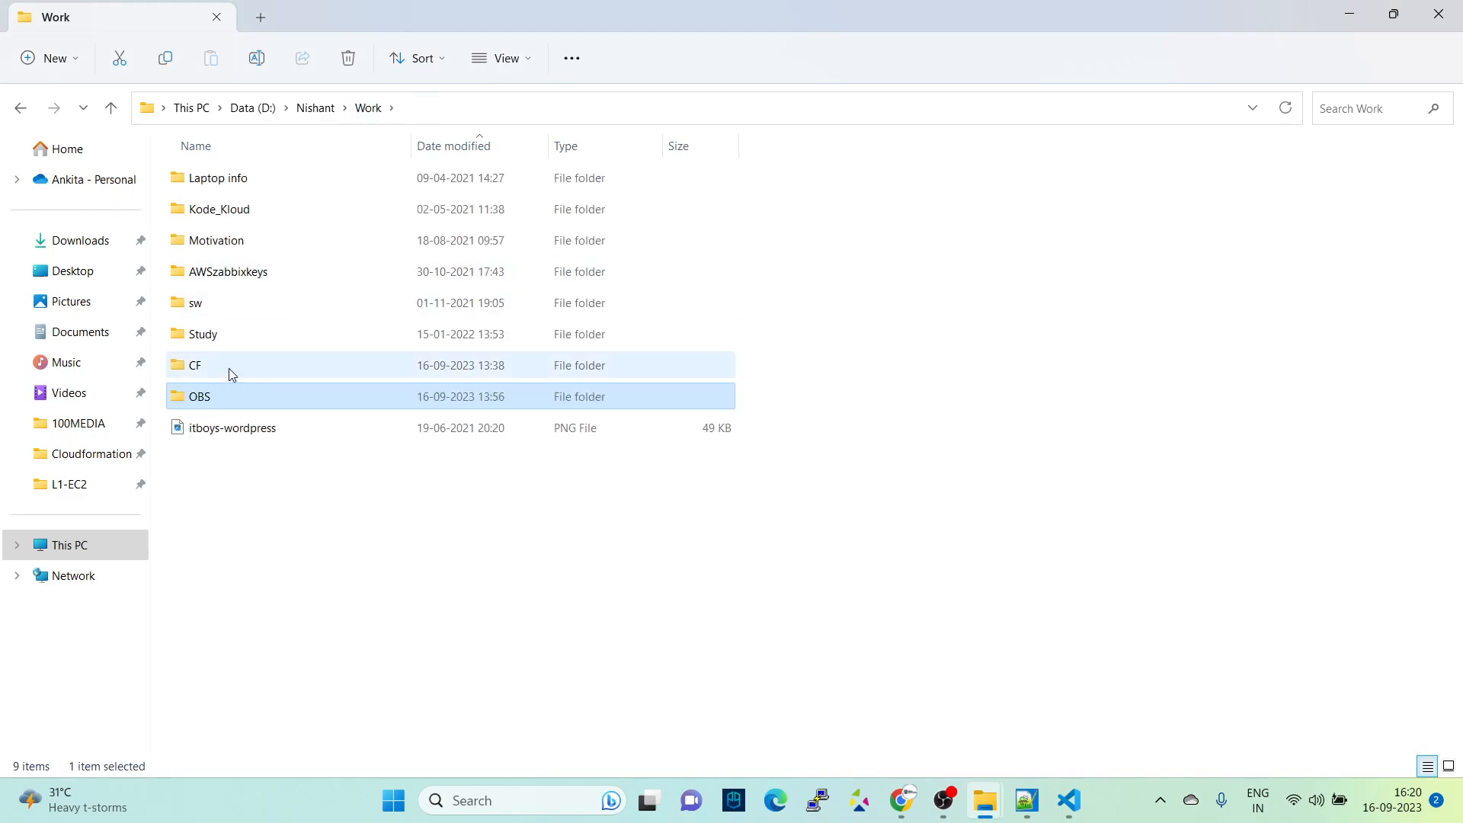
double_click(231, 369)
left_click(247, 216)
double_click(248, 217)
double_click(231, 185)
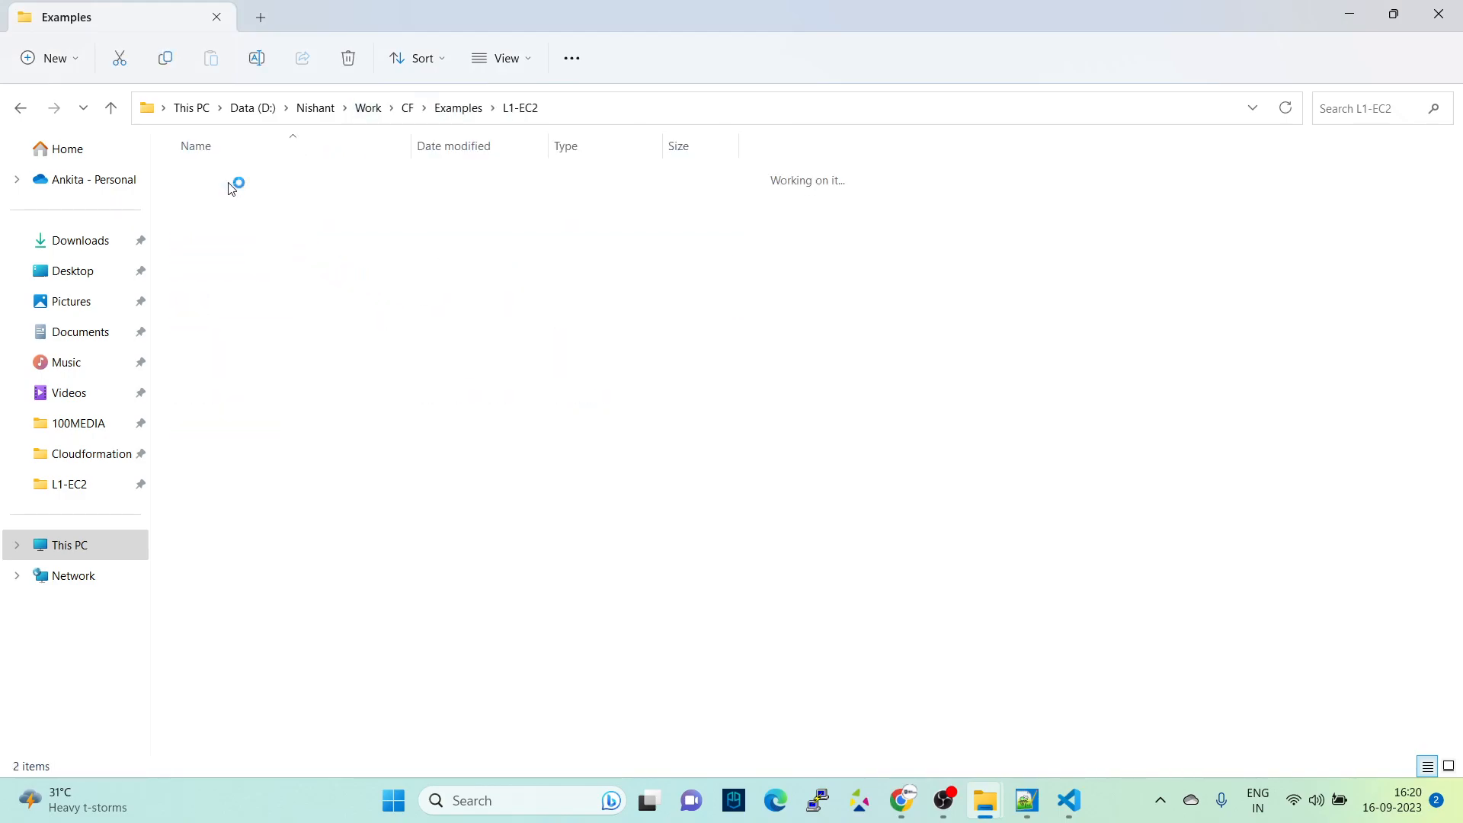
- Open launch-ec2-with-sg with Visual Studio Code and allow the untrusted file in the current window
left_click(241, 212)
right_click(243, 217)
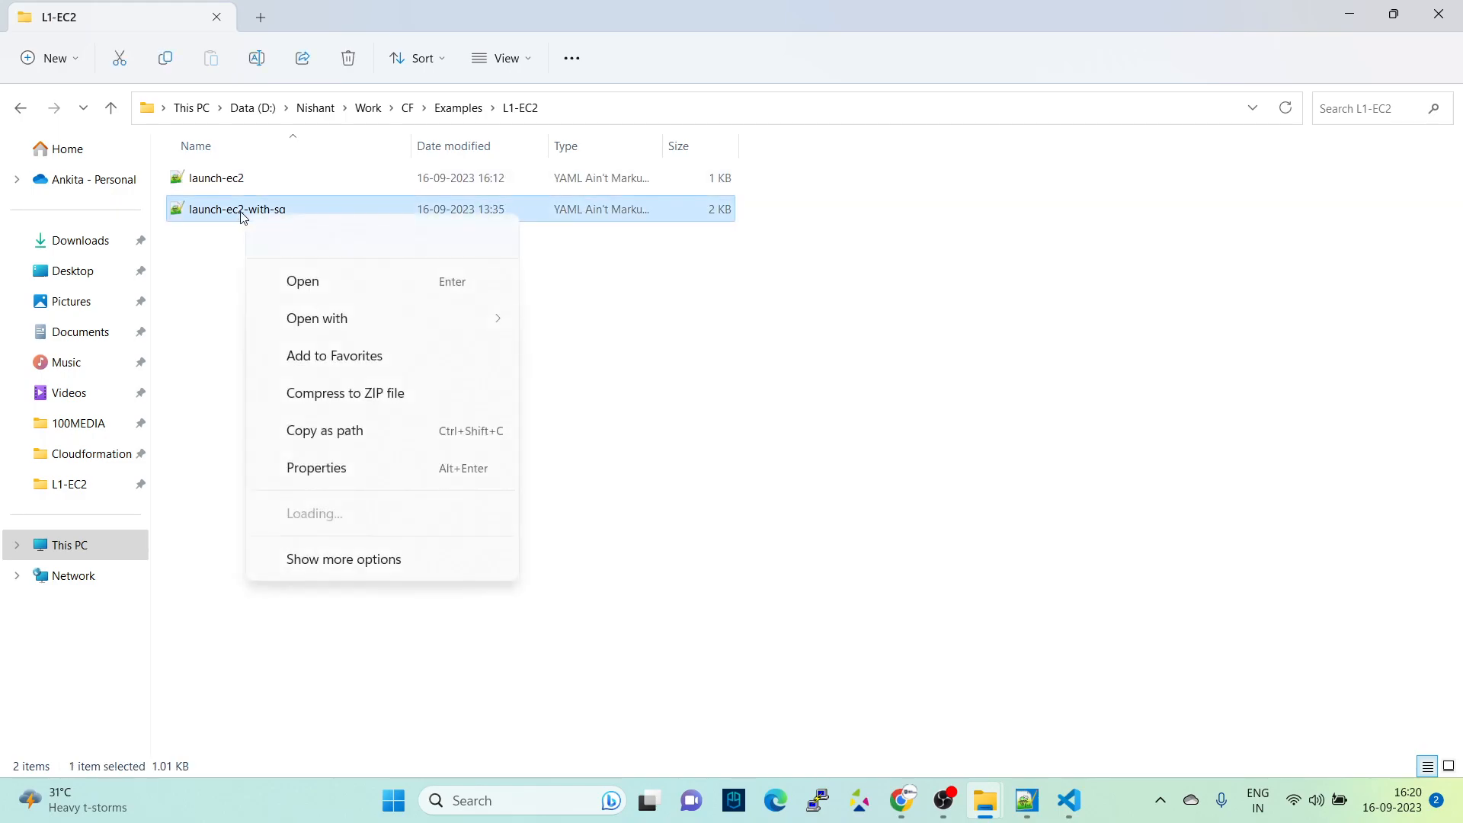
mouse_move(381, 308)
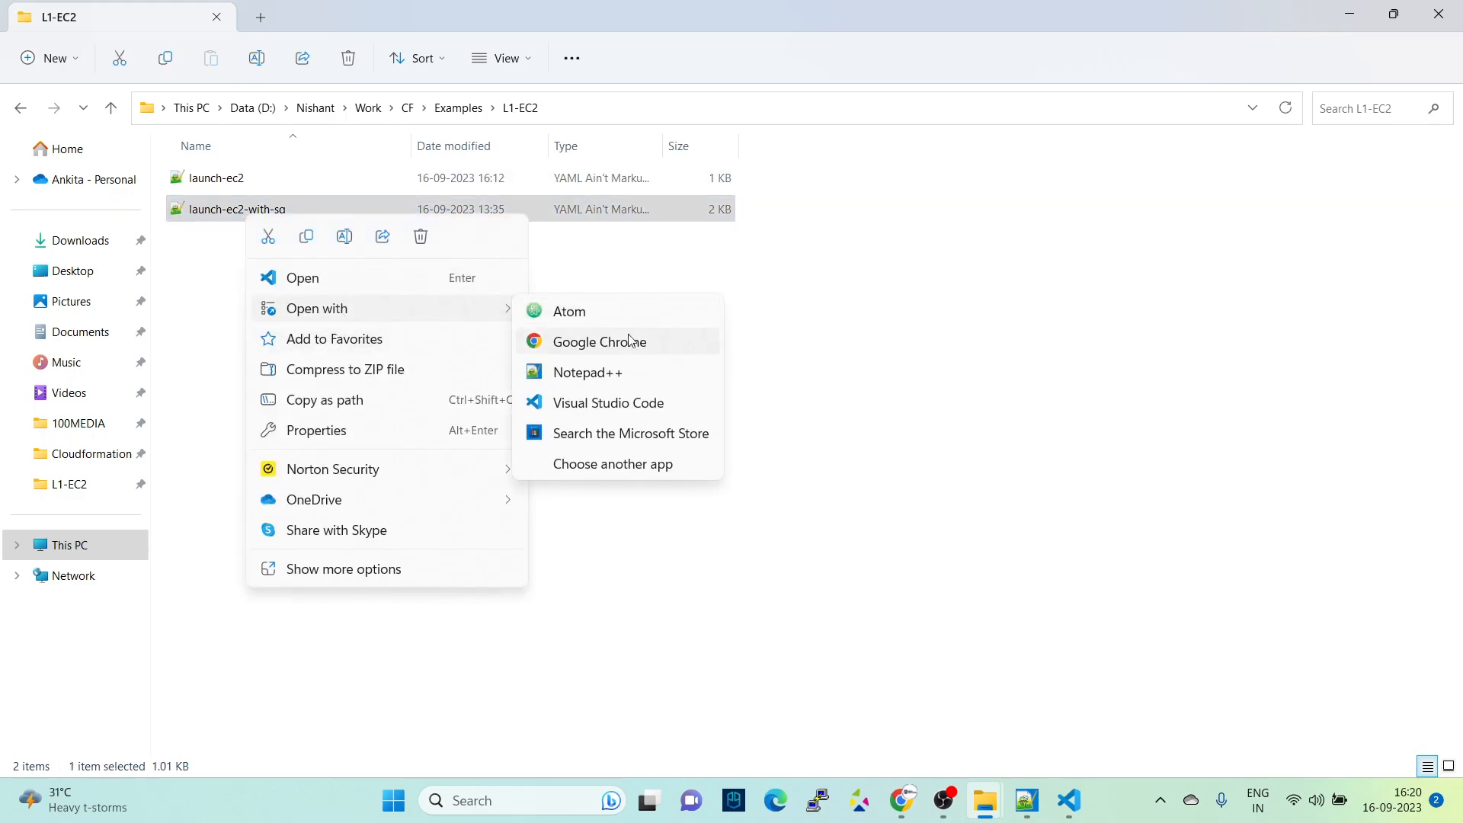
left_click(598, 407)
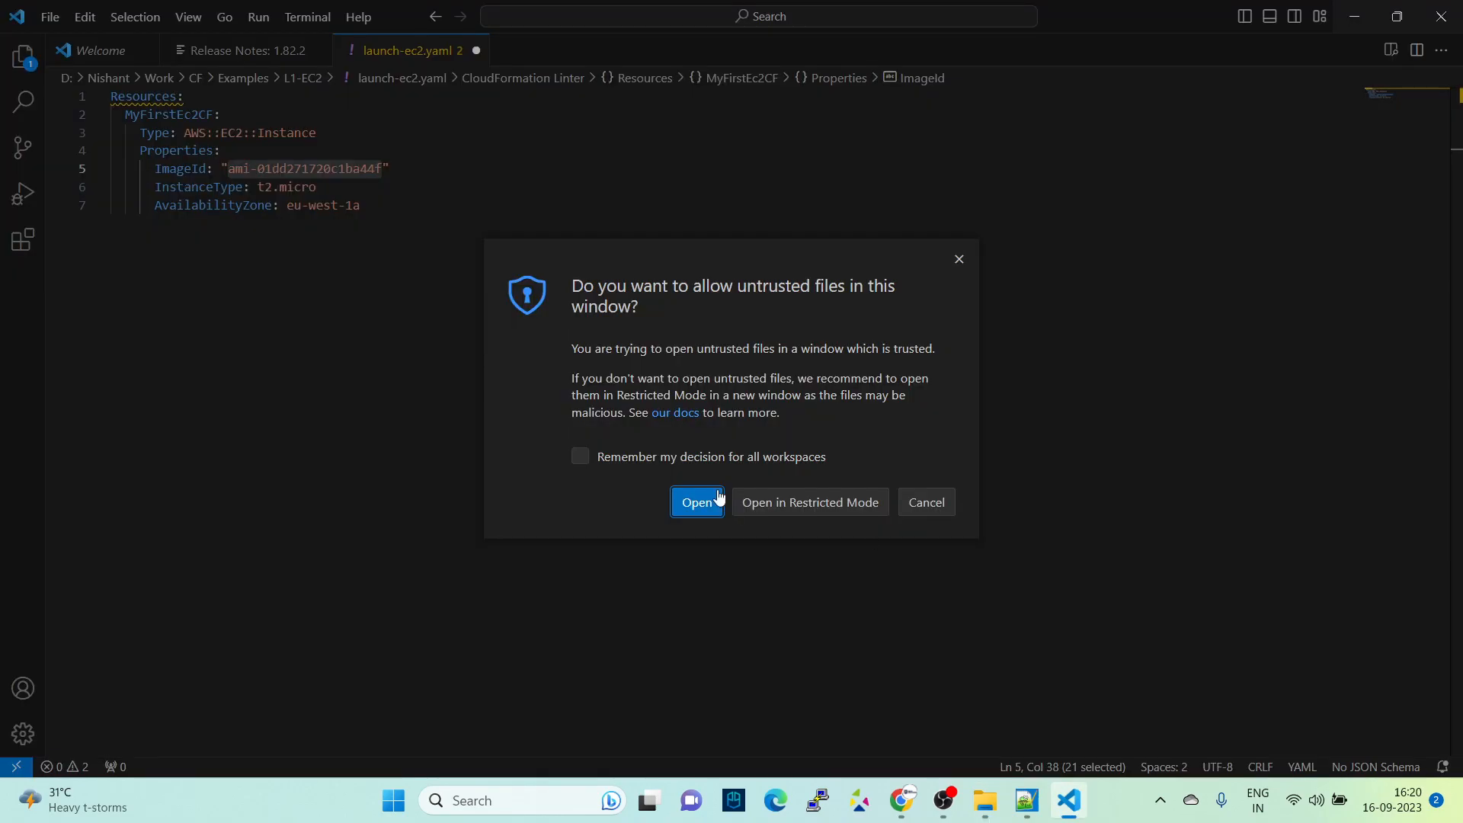
left_click(699, 505)
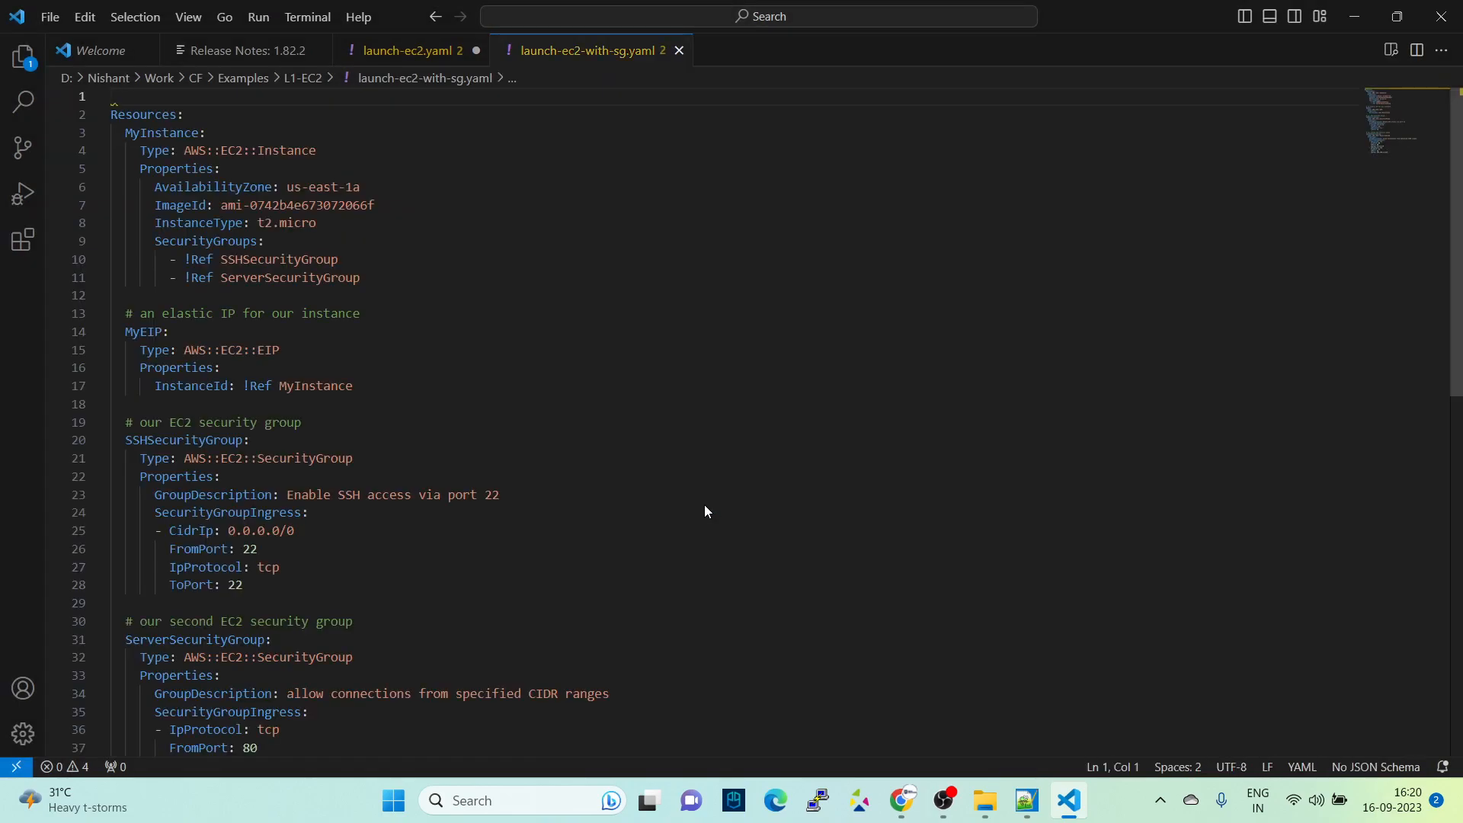
- Replace MyInstance's ImageId with the copied ami-01dd271720c1ba44f and set its AvailabilityZone to eu-west-1a
left_click_drag(220, 207, 375, 205)
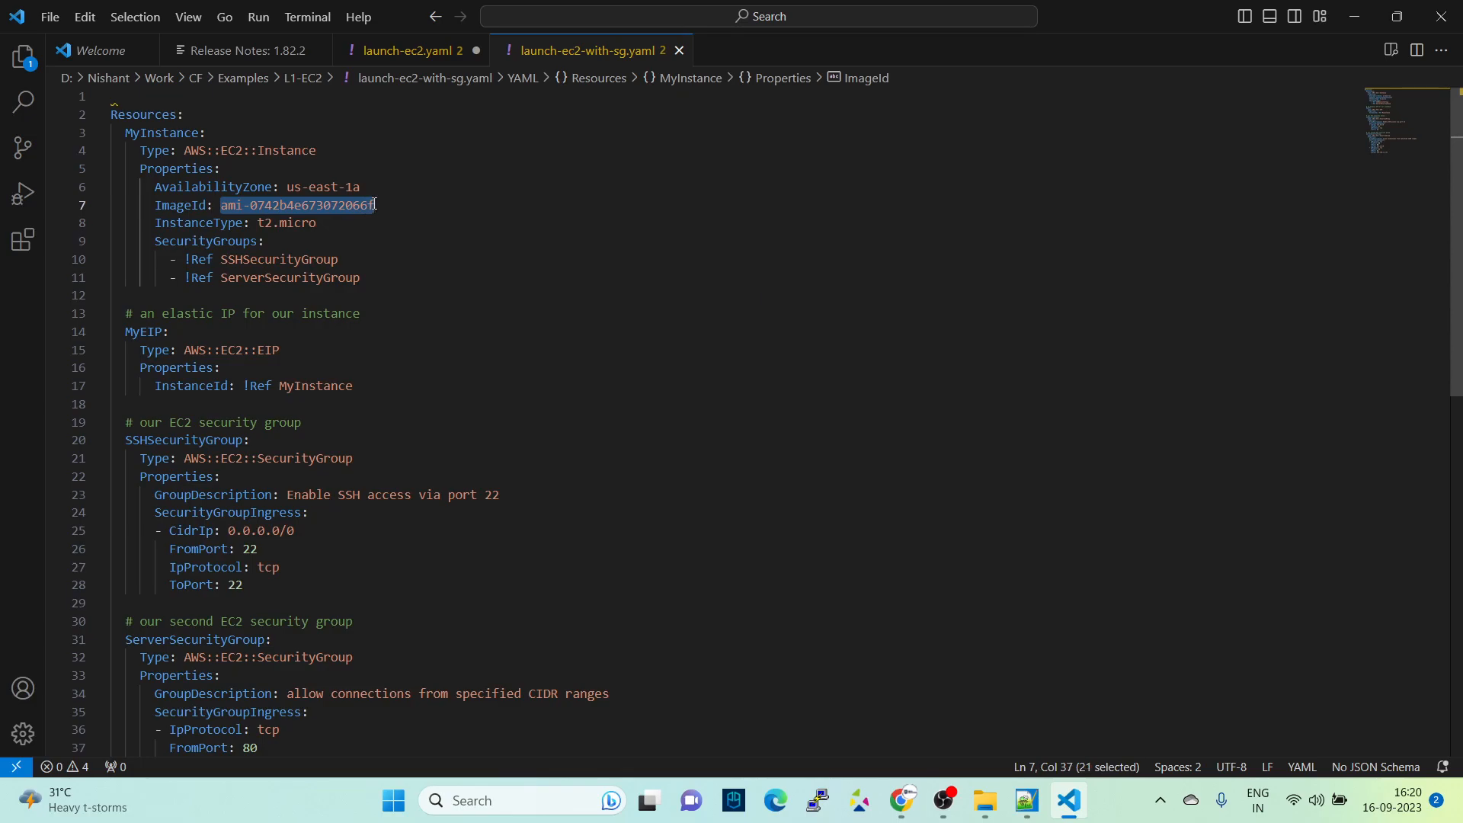
key("ctrl+v")
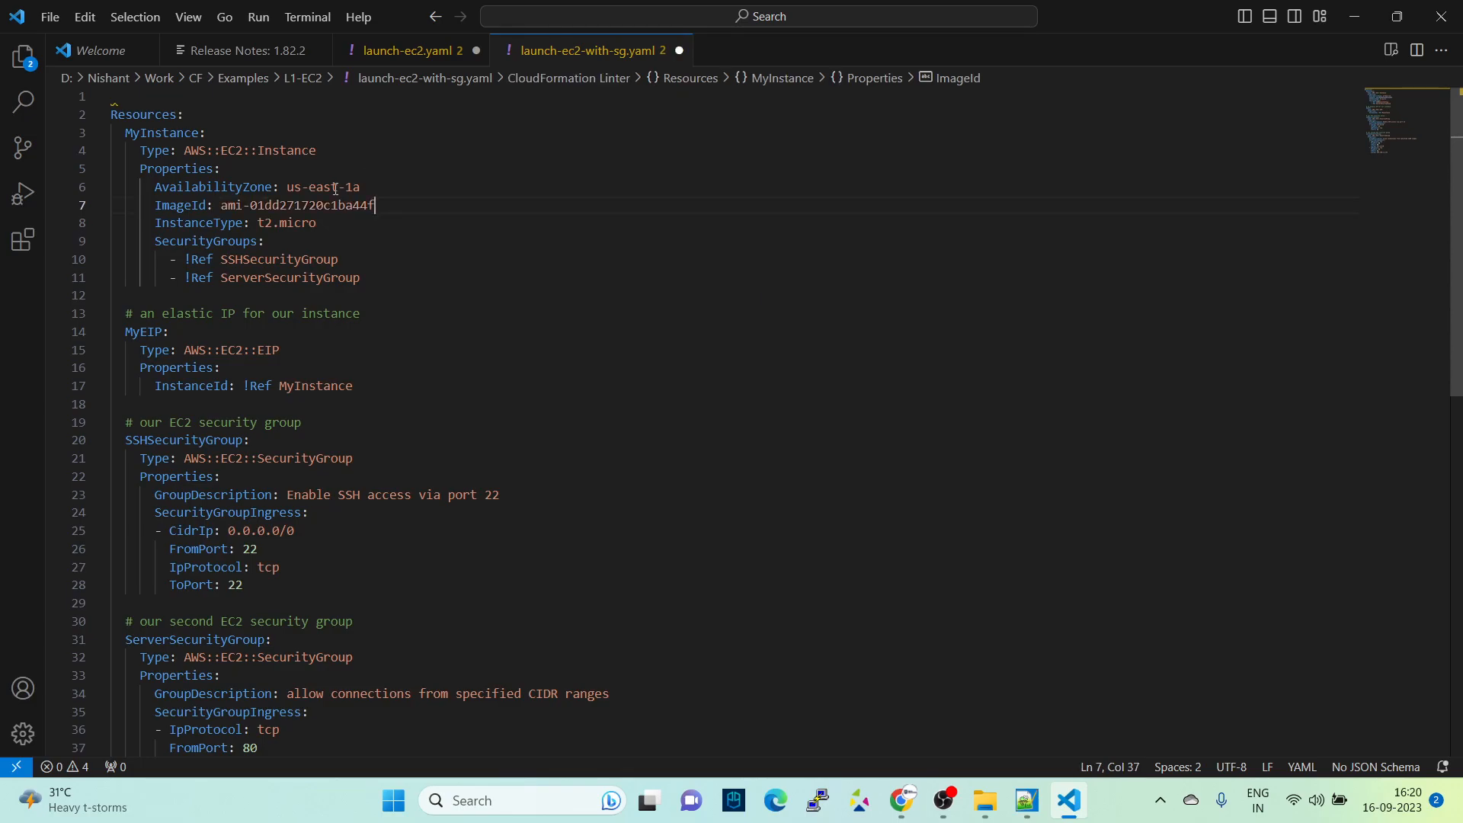
left_click(338, 186)
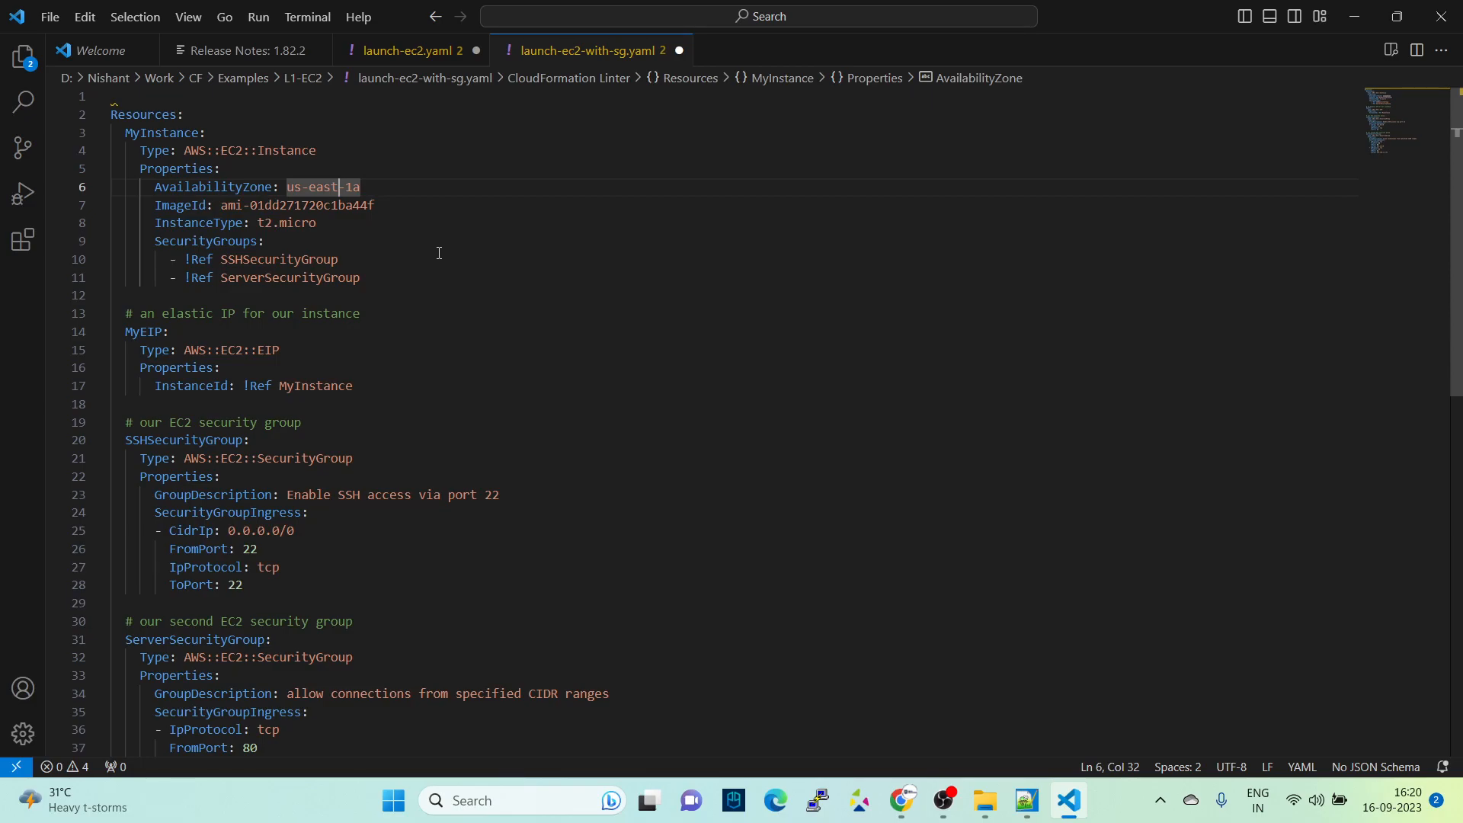
key("BackSpace")
key("BackSpace")
key("BackSpace")
key("BackSpace")
type("west")
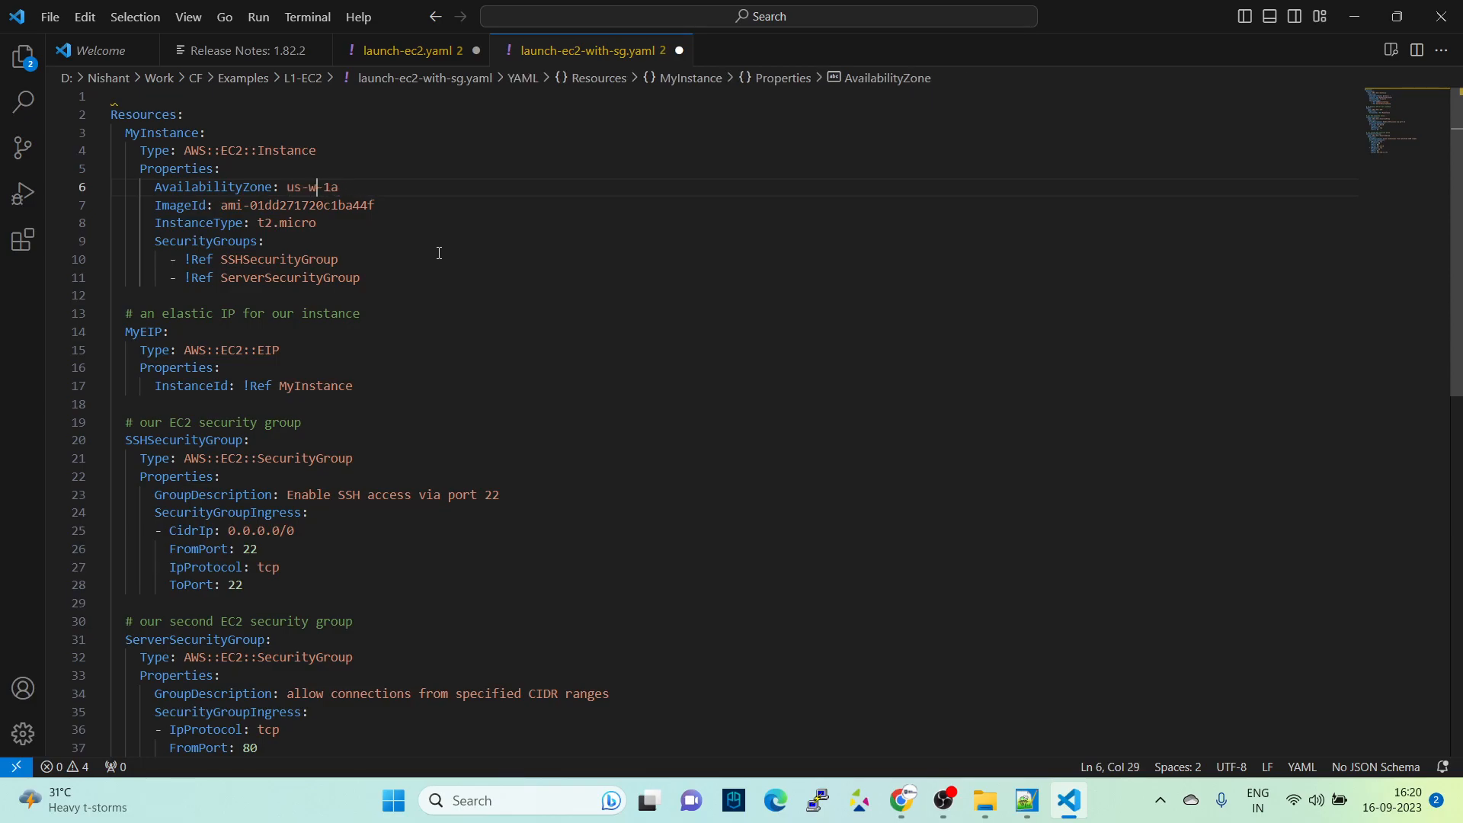
key("BackSpace")
key("BackSpace")
key("BackSpace")
key("BackSpace")
key("BackSpace")
key("BackSpace")
key("BackSpace")
type("eu-")
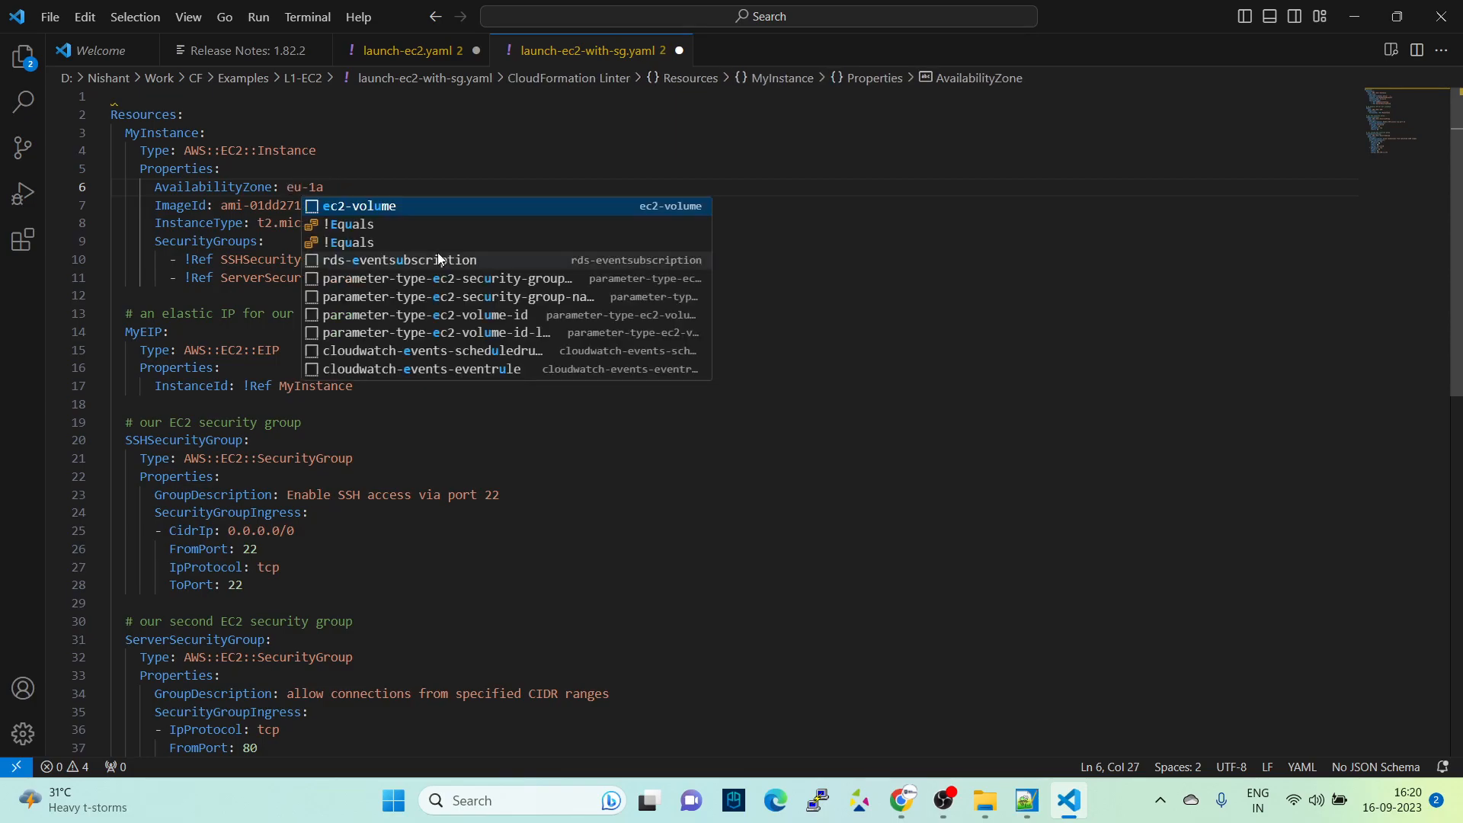
type("west-")
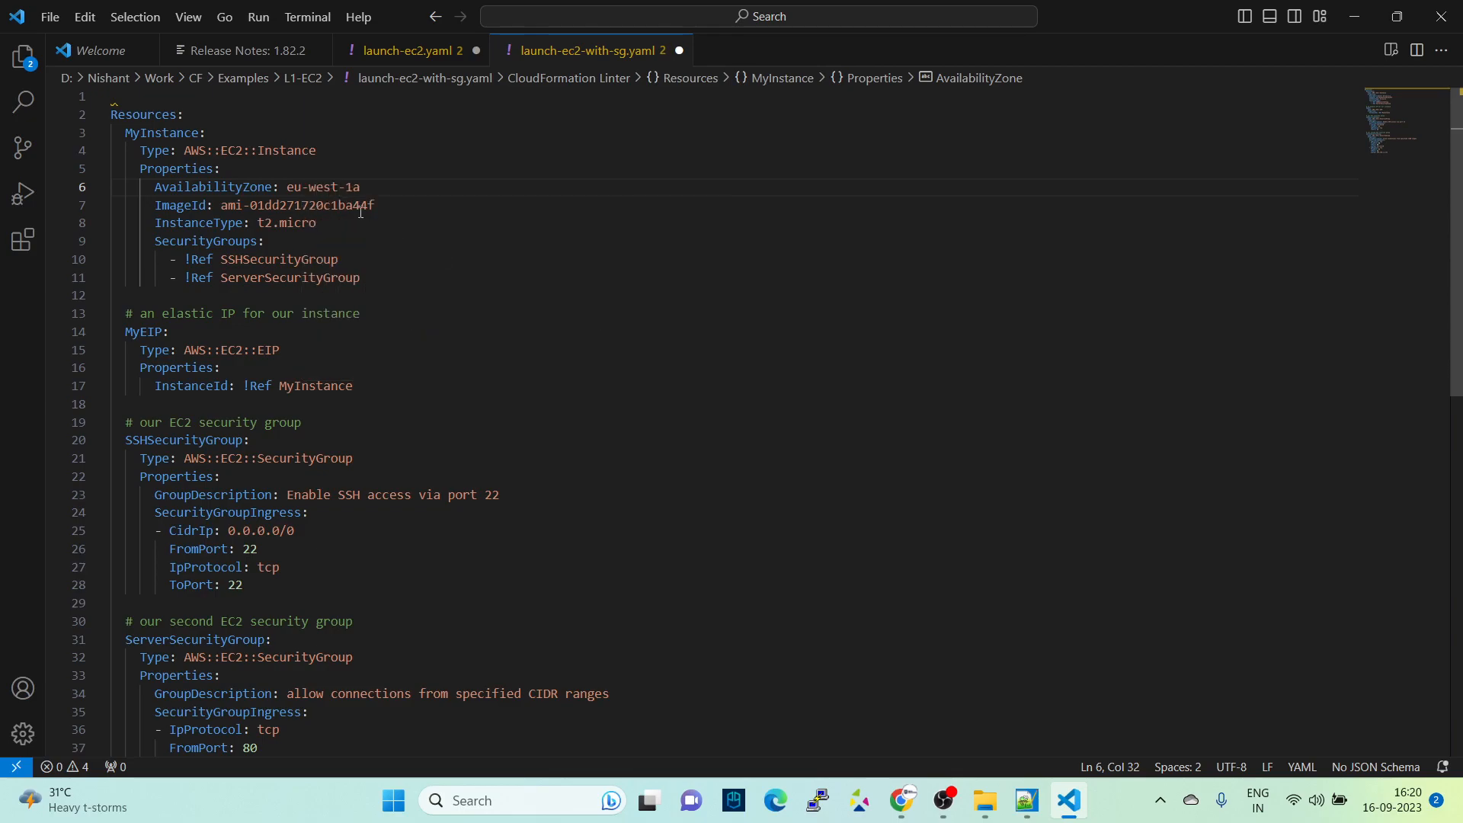
scroll(416, 236, "down", 4)
scroll(444, 229, "down", 4)
scroll(454, 252, "up", 8)
- Switch to Chrome and start an update of the myec2bycf stack, replacing the current template with an uploaded template file
left_click(902, 800)
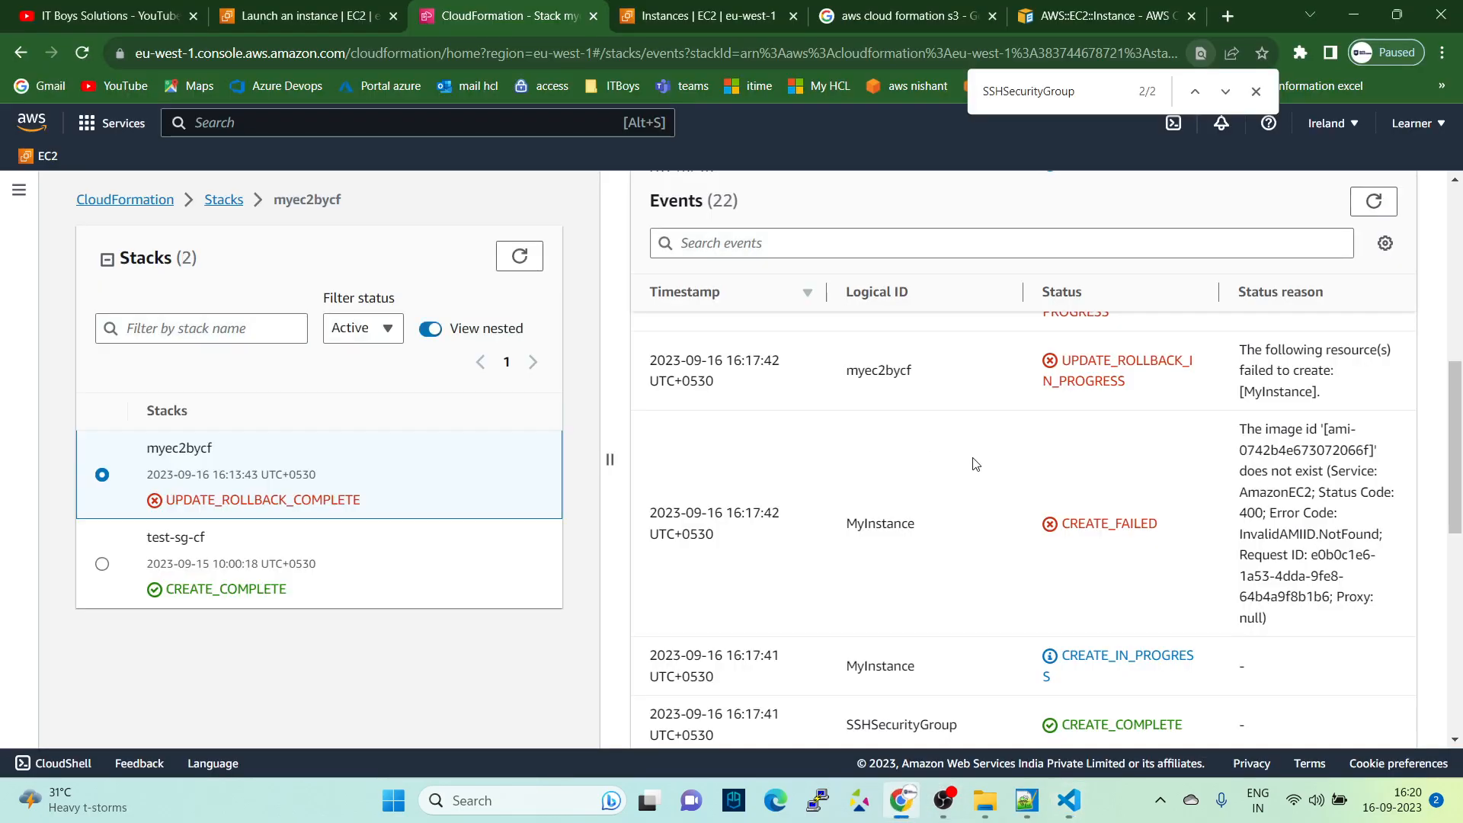
scroll(976, 464, "up", 10)
left_click(1060, 267)
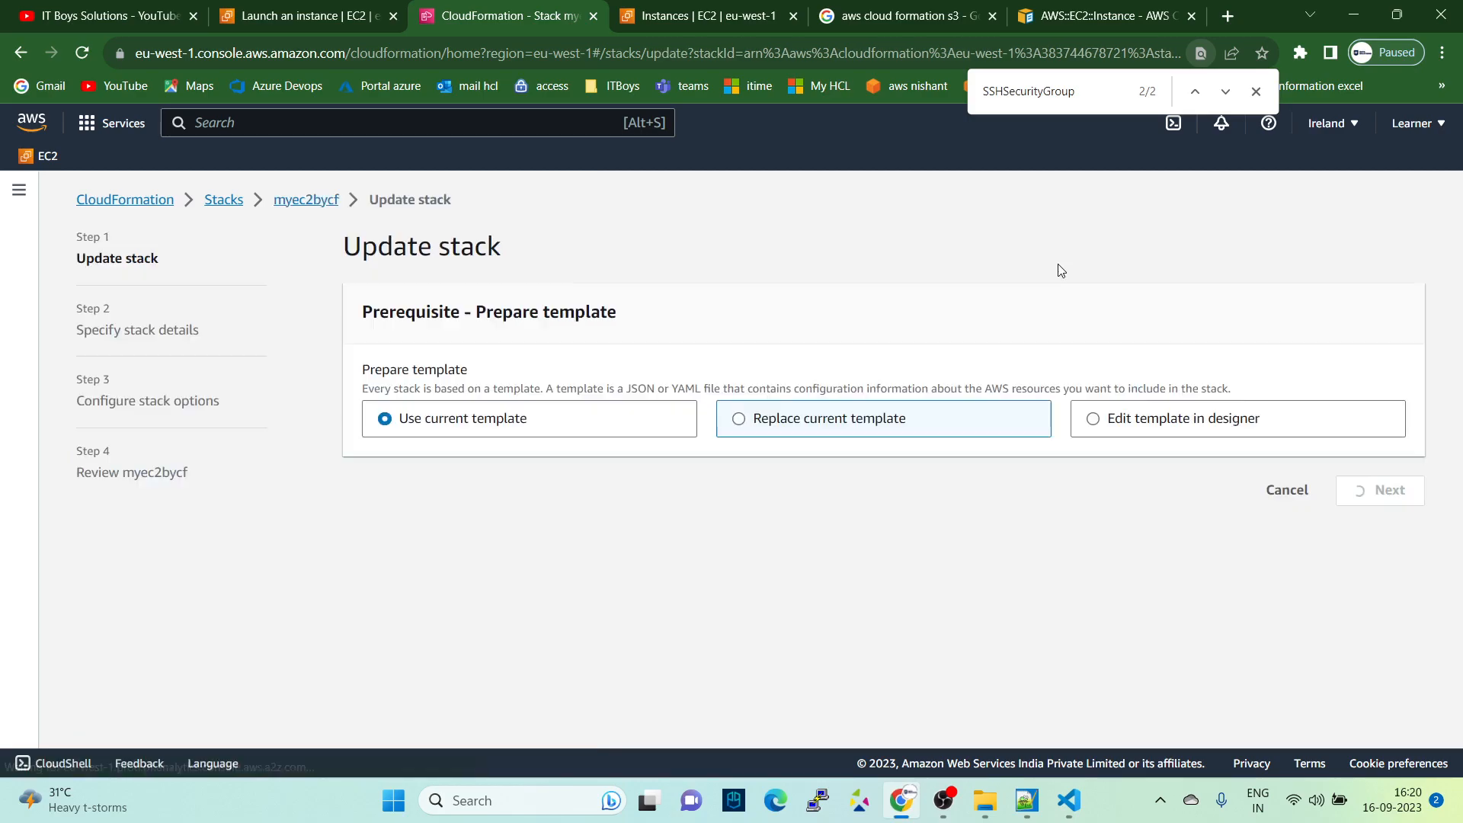
left_click(833, 421)
scroll(1052, 510, "down", 2)
left_click(1052, 509)
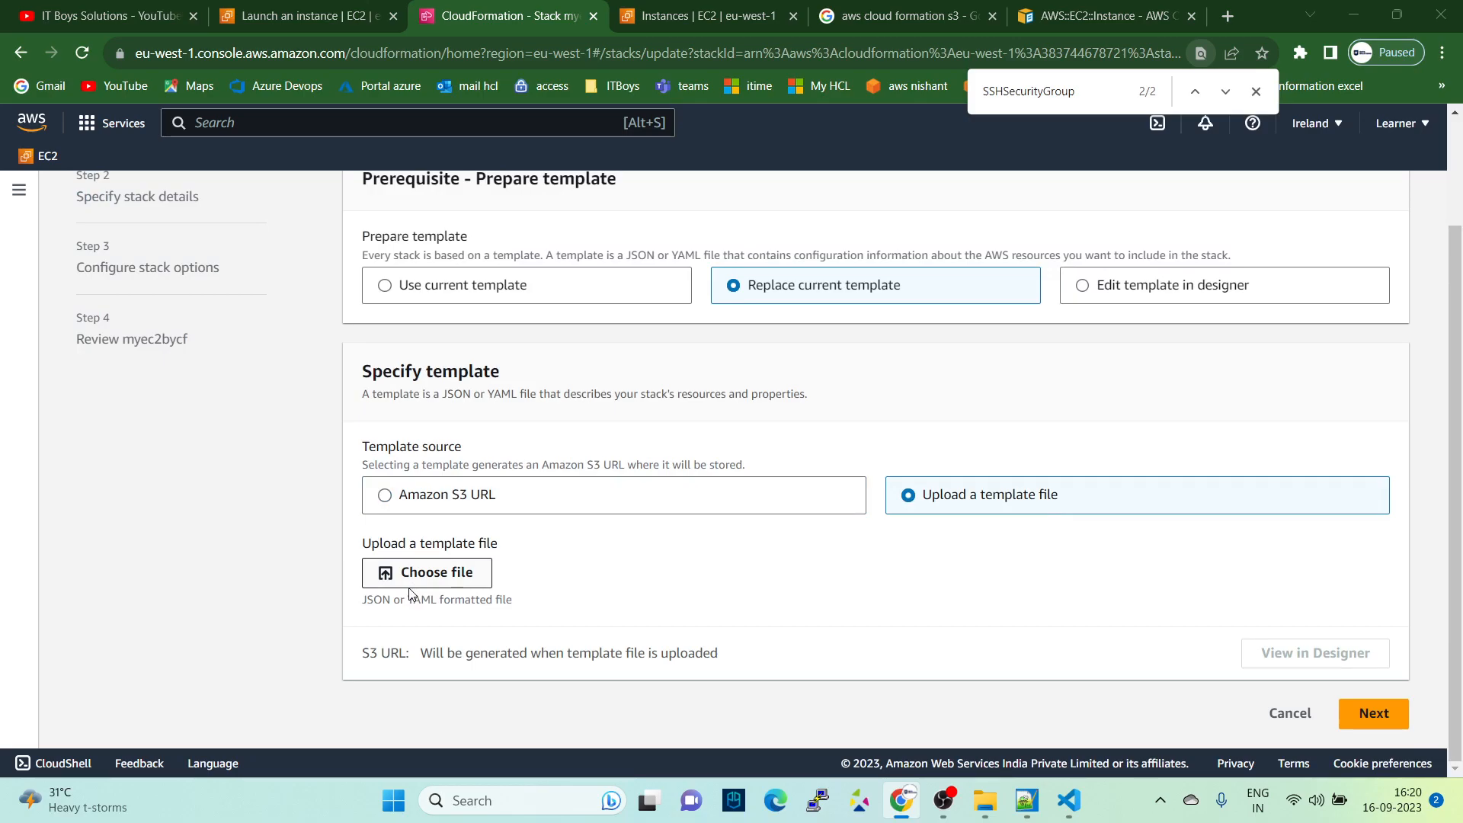
- Upload launch-ec2-with-sg.yaml from the L1-EC2 folder as the new template and continue to the stack details
left_click(410, 587)
left_click(271, 185)
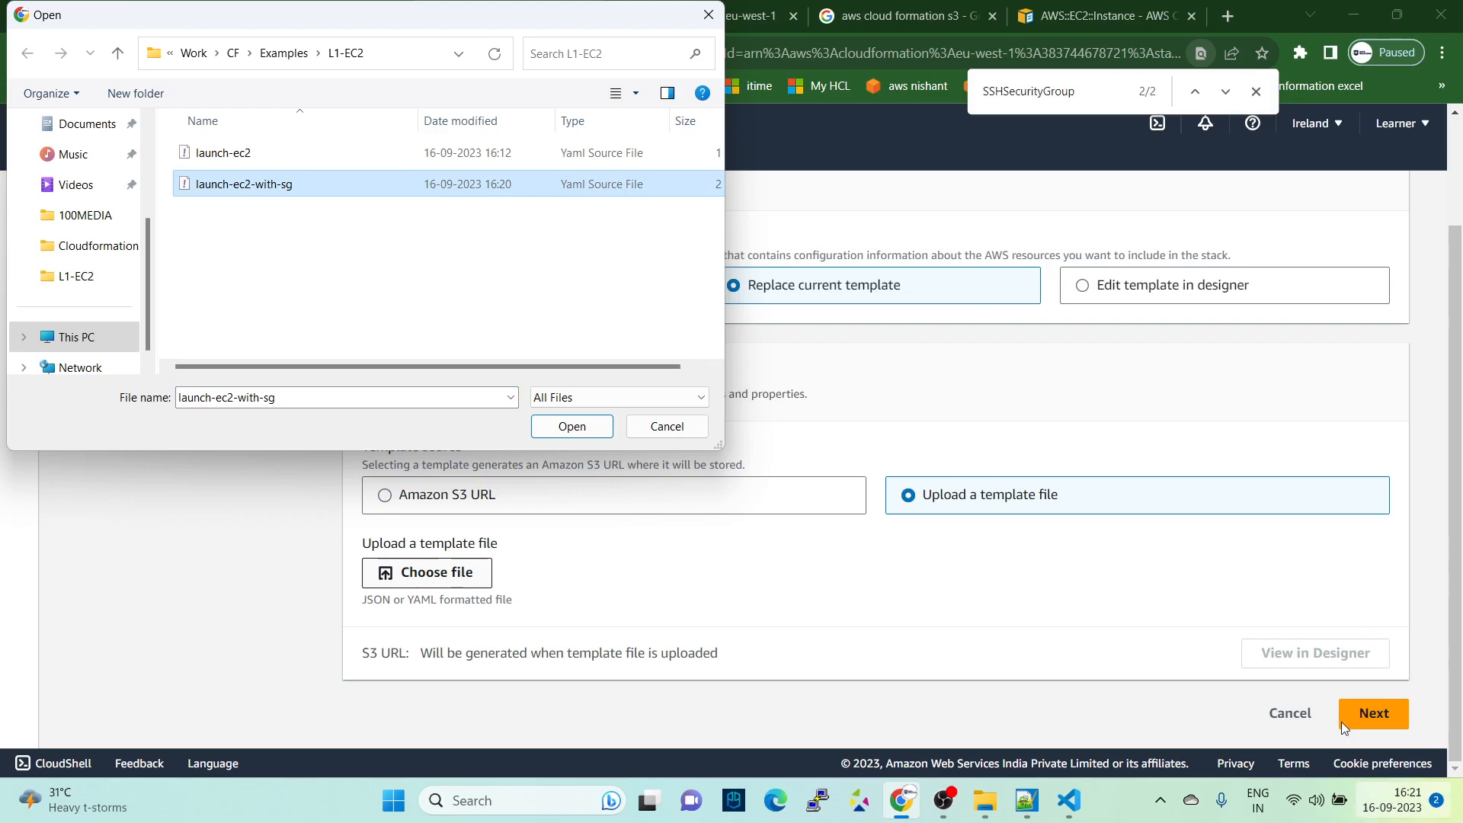
left_click(580, 432)
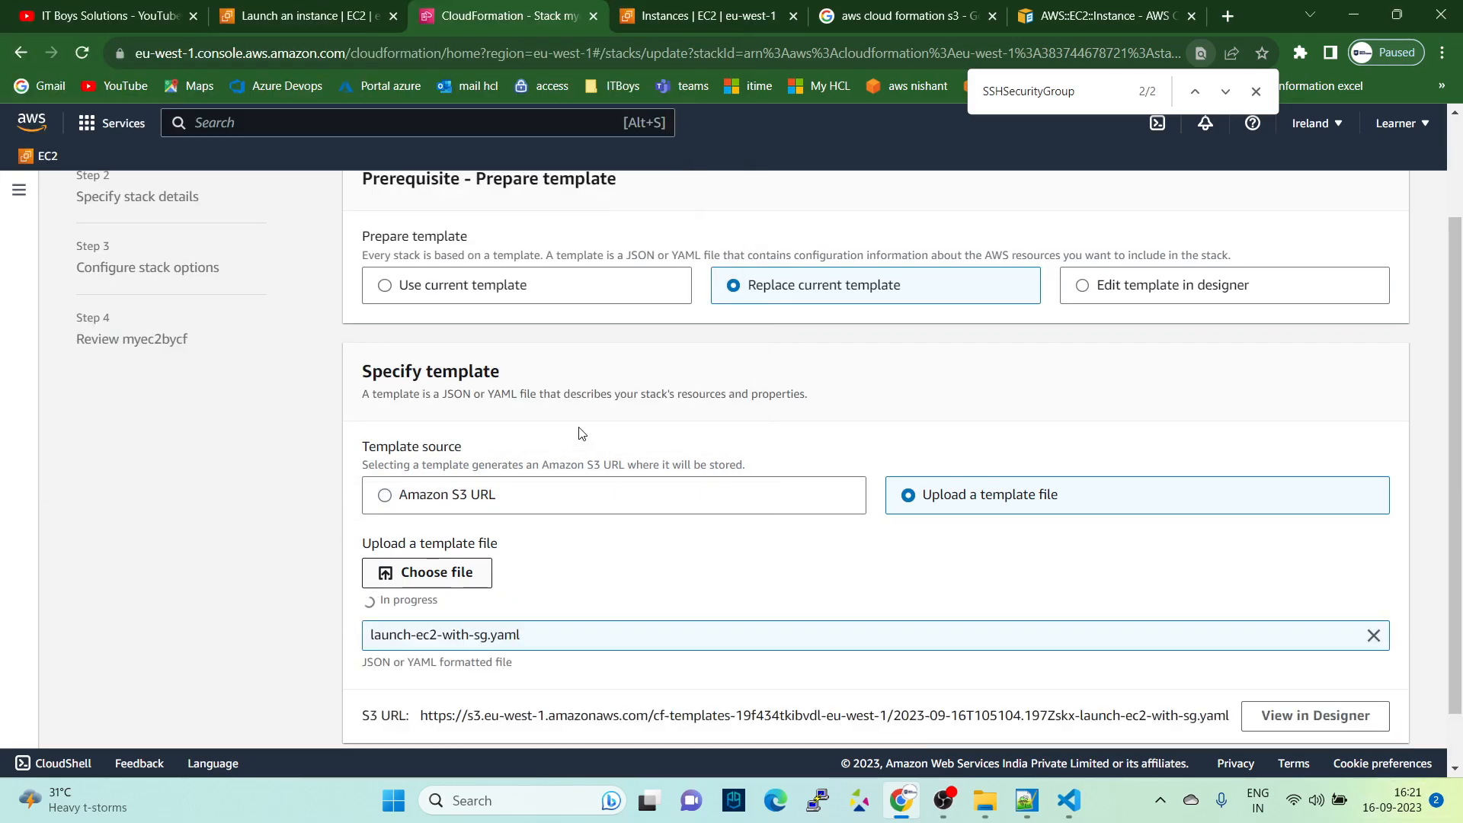
scroll(634, 514, "down", 1)
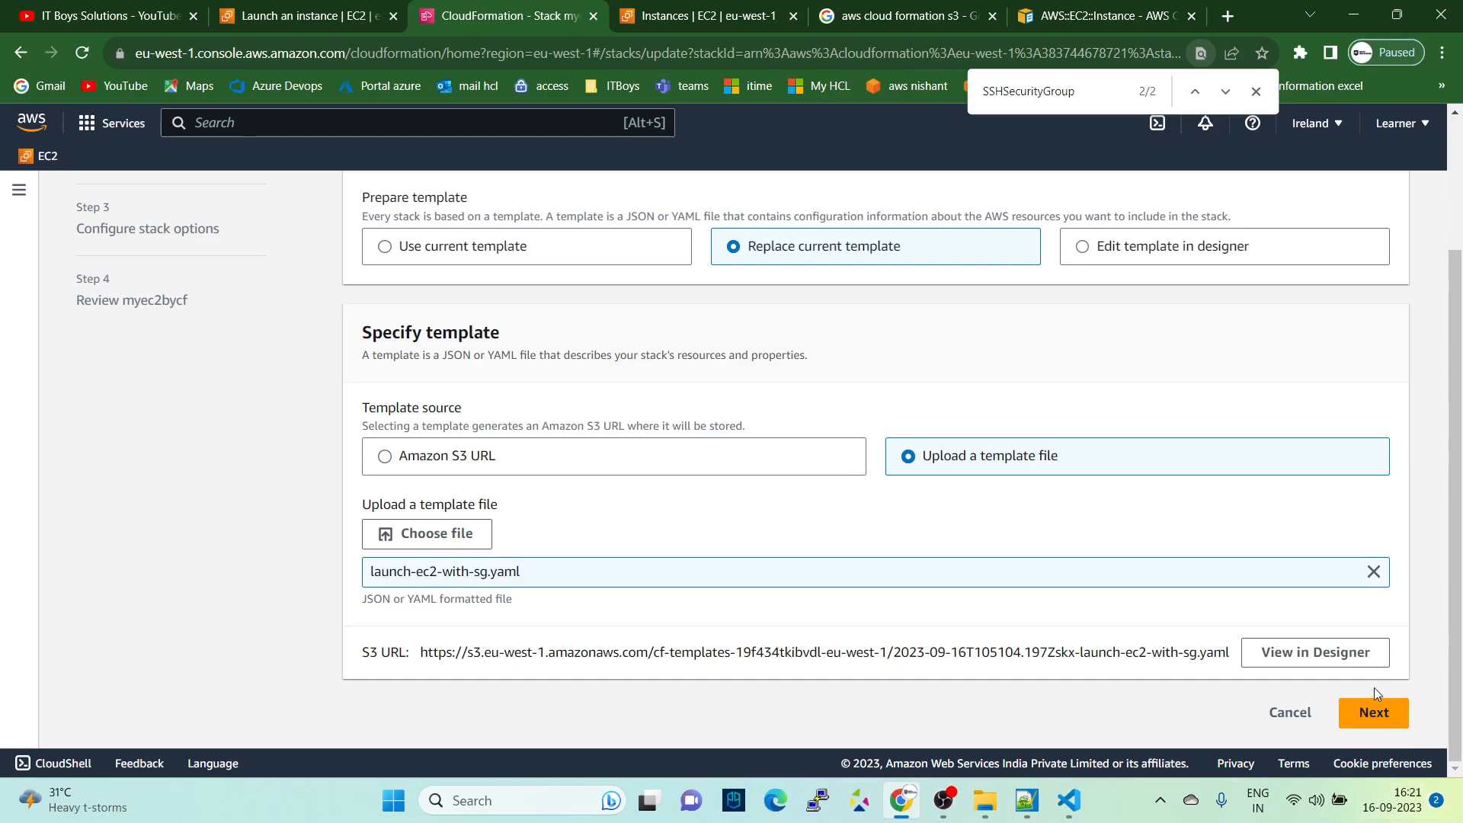
left_click(1364, 721)
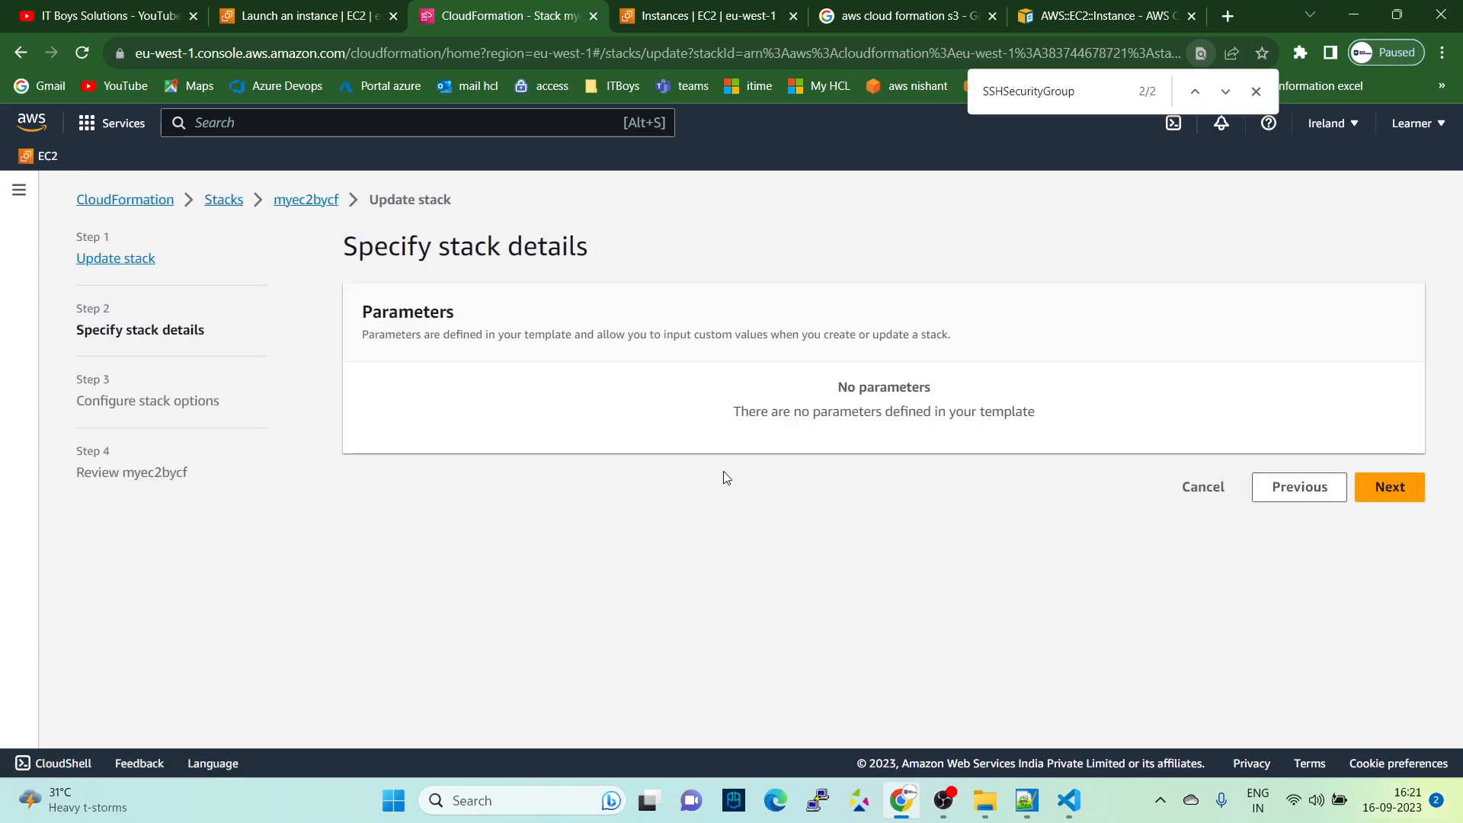
- Accept the stack details and default stack options, and proceed to the review of myec2bycf
left_click(1394, 486)
scroll(908, 478, "down", 3)
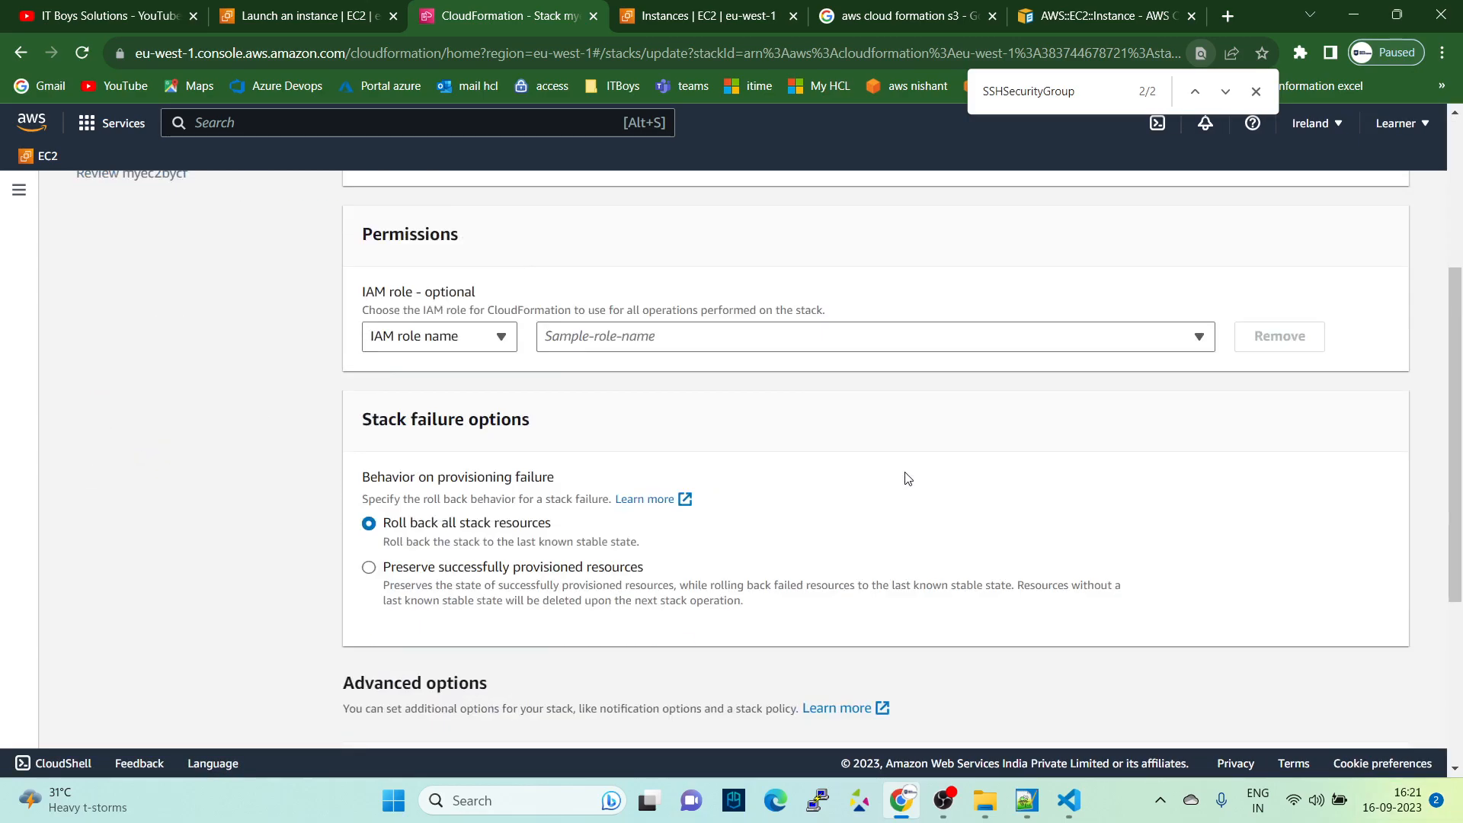
scroll(908, 478, "down", 4)
left_click(1380, 720)
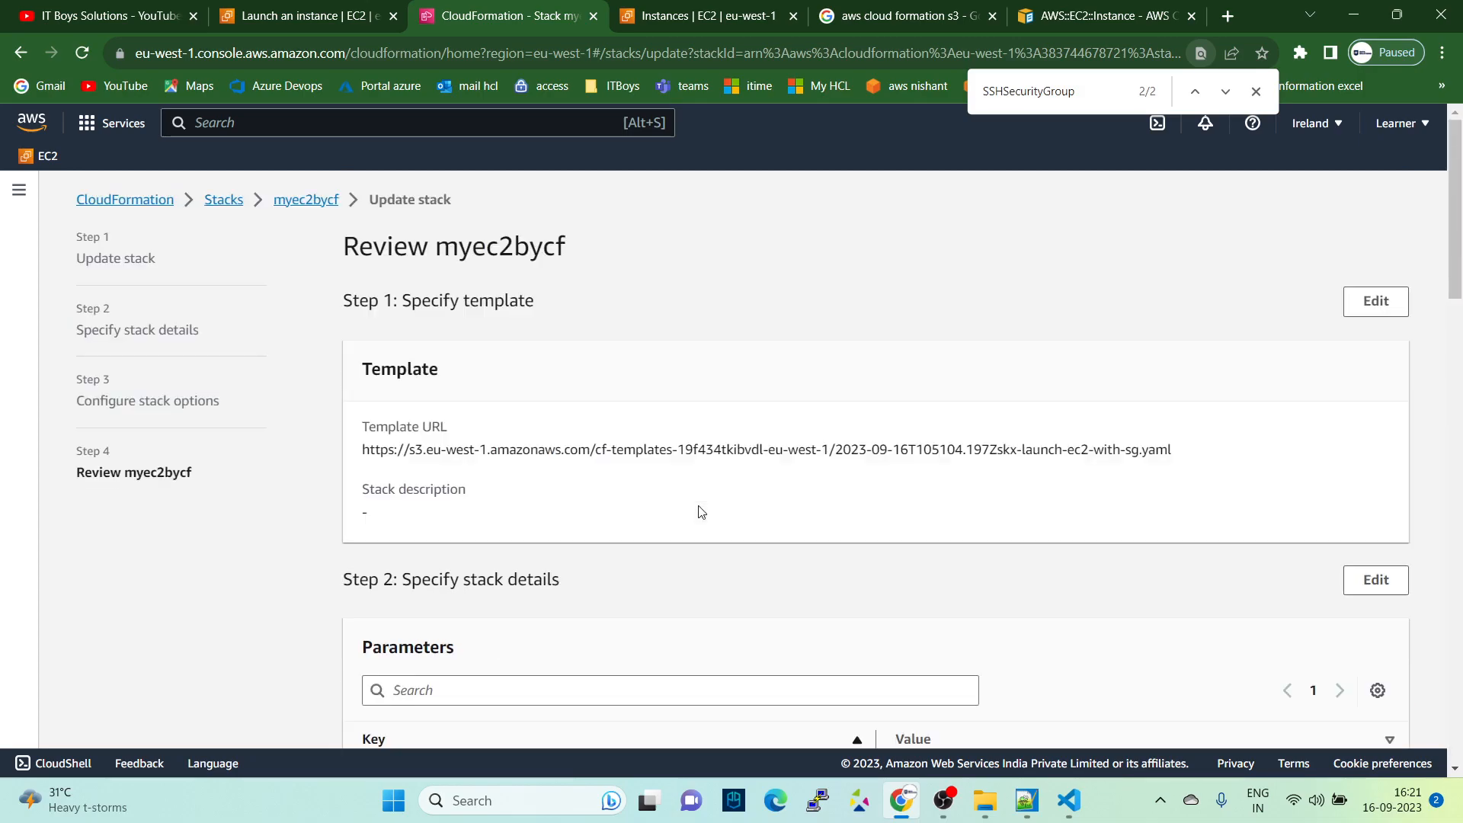
- Check the change set preview, including the MyEIP entry, and submit the stack update
scroll(701, 511, "down", 15)
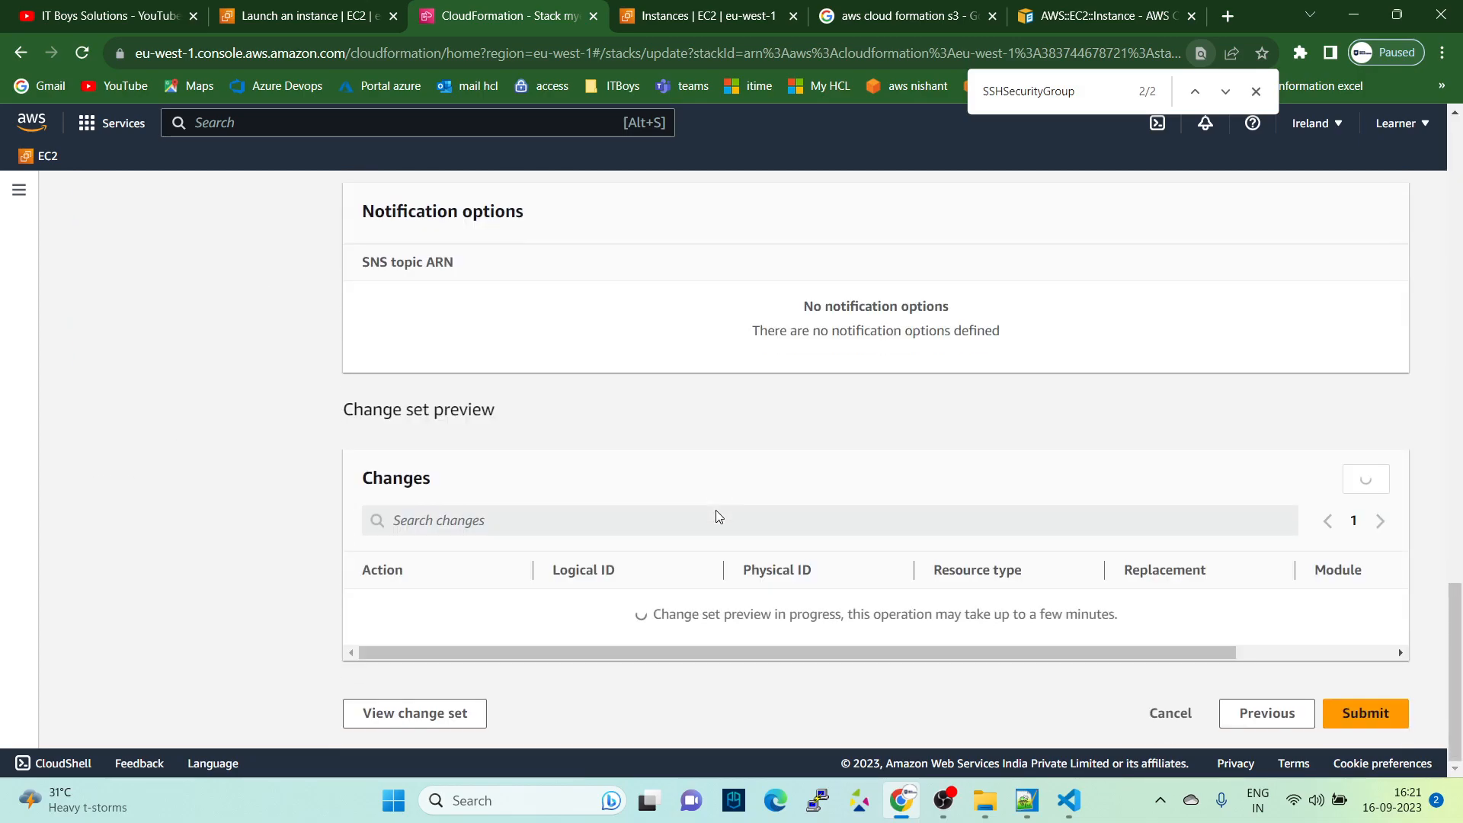
left_click_drag(345, 412, 523, 417)
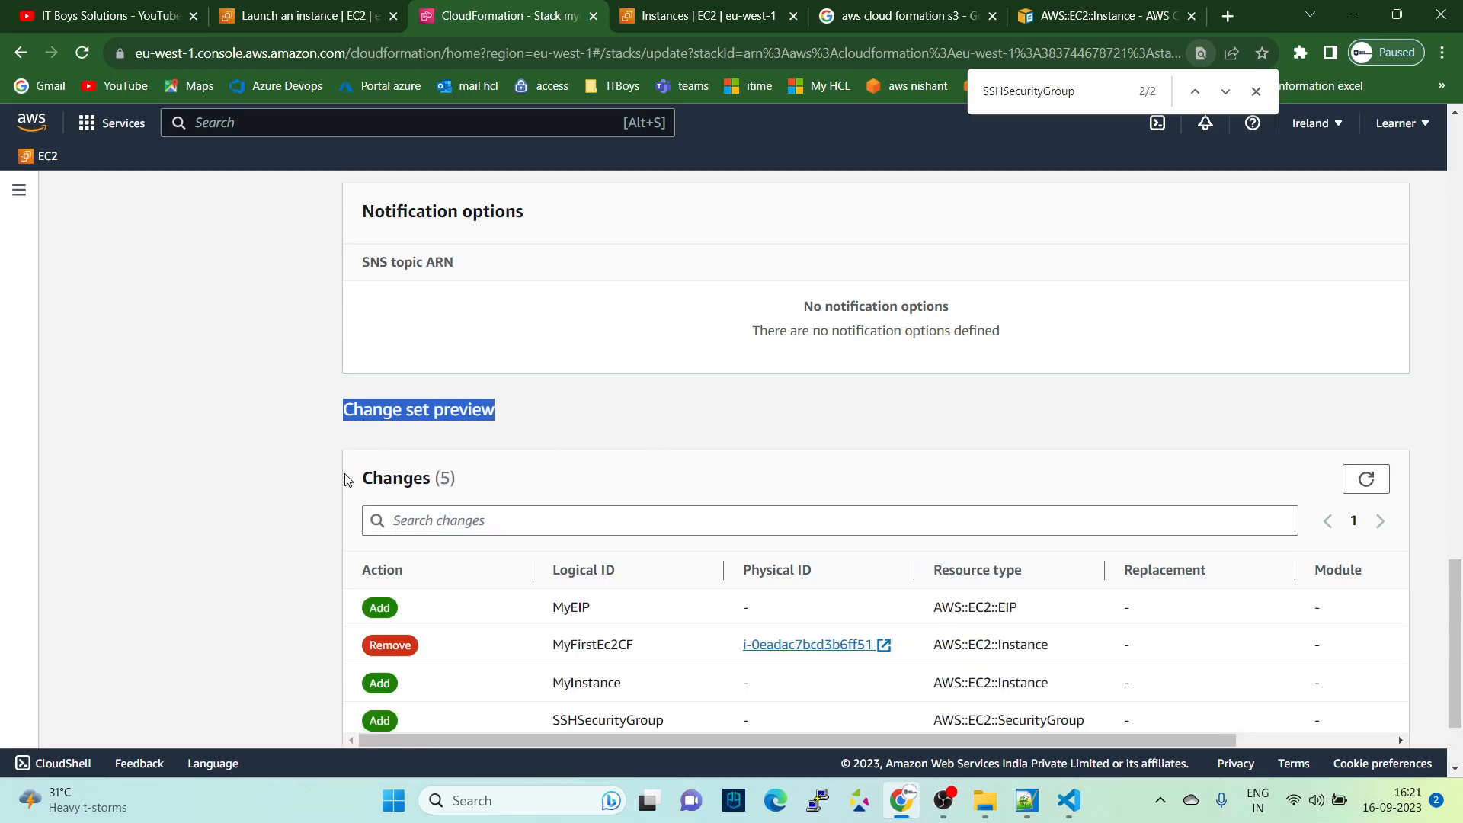
scroll(345, 480, "down", 2)
left_click_drag(537, 480, 624, 477)
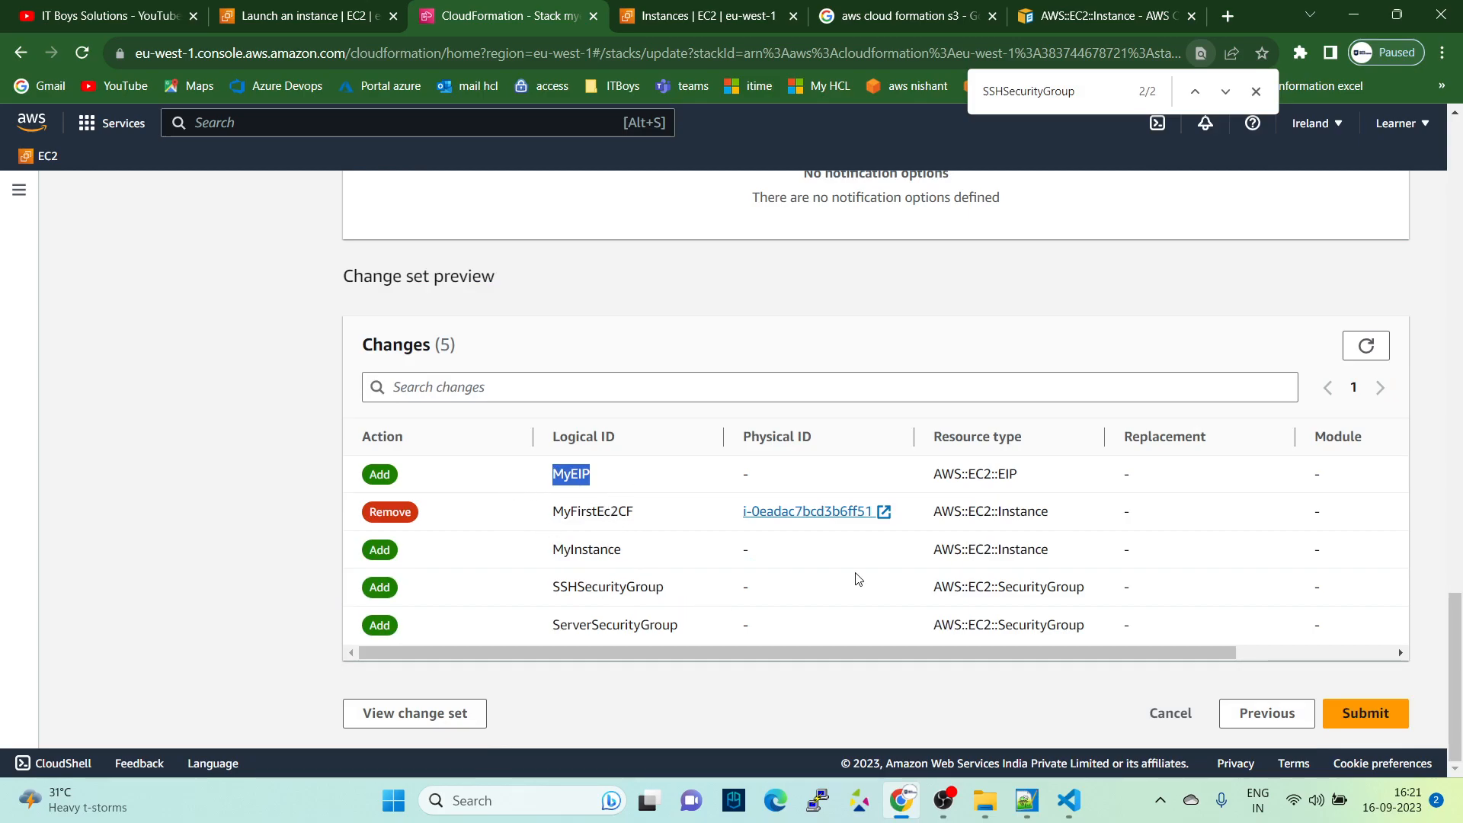
left_click(1399, 721)
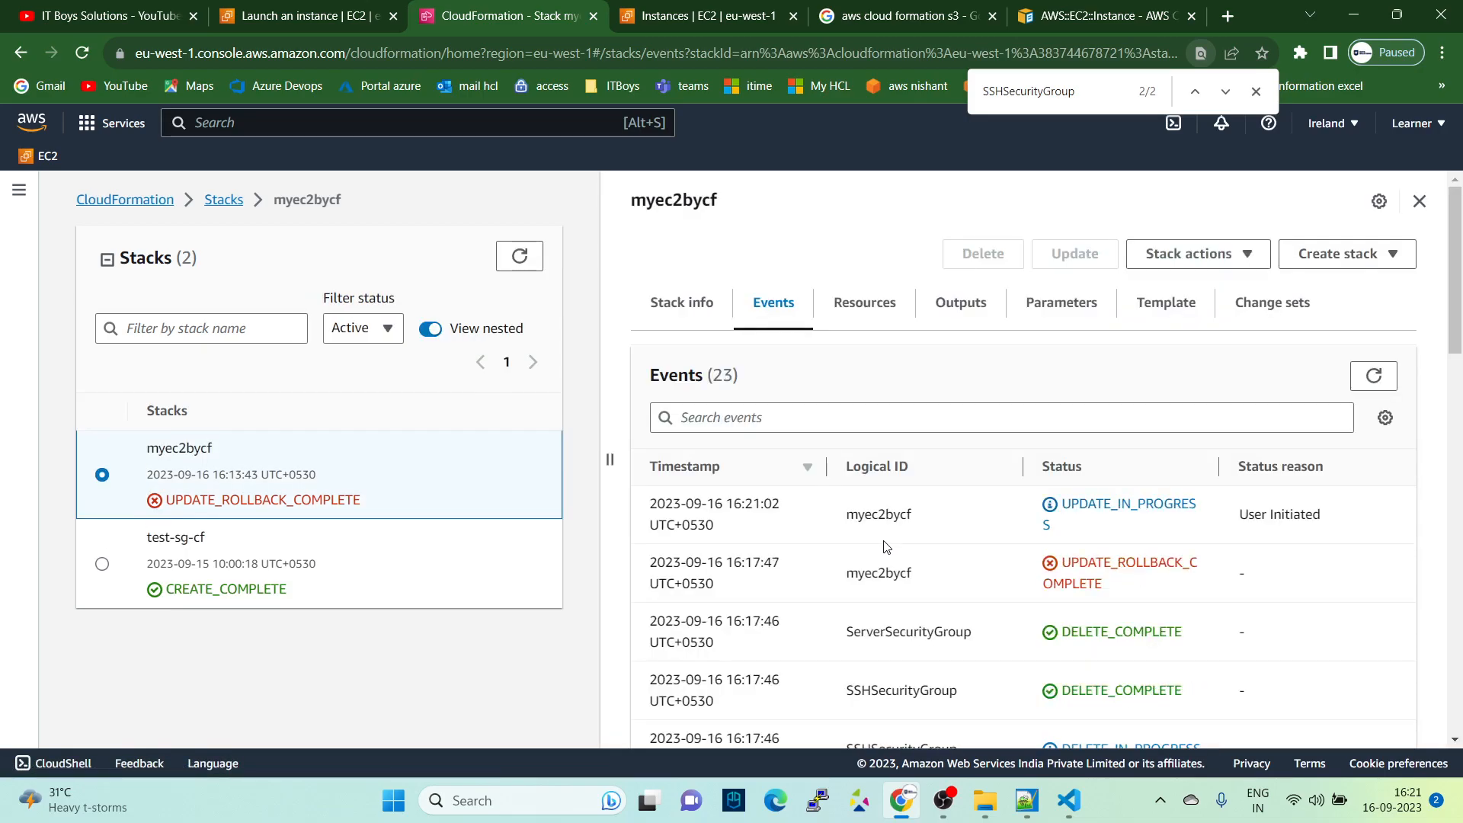
- Refresh the myec2bycf stack's events and examine the progress of MyInstance and the two security groups
left_click(1377, 389)
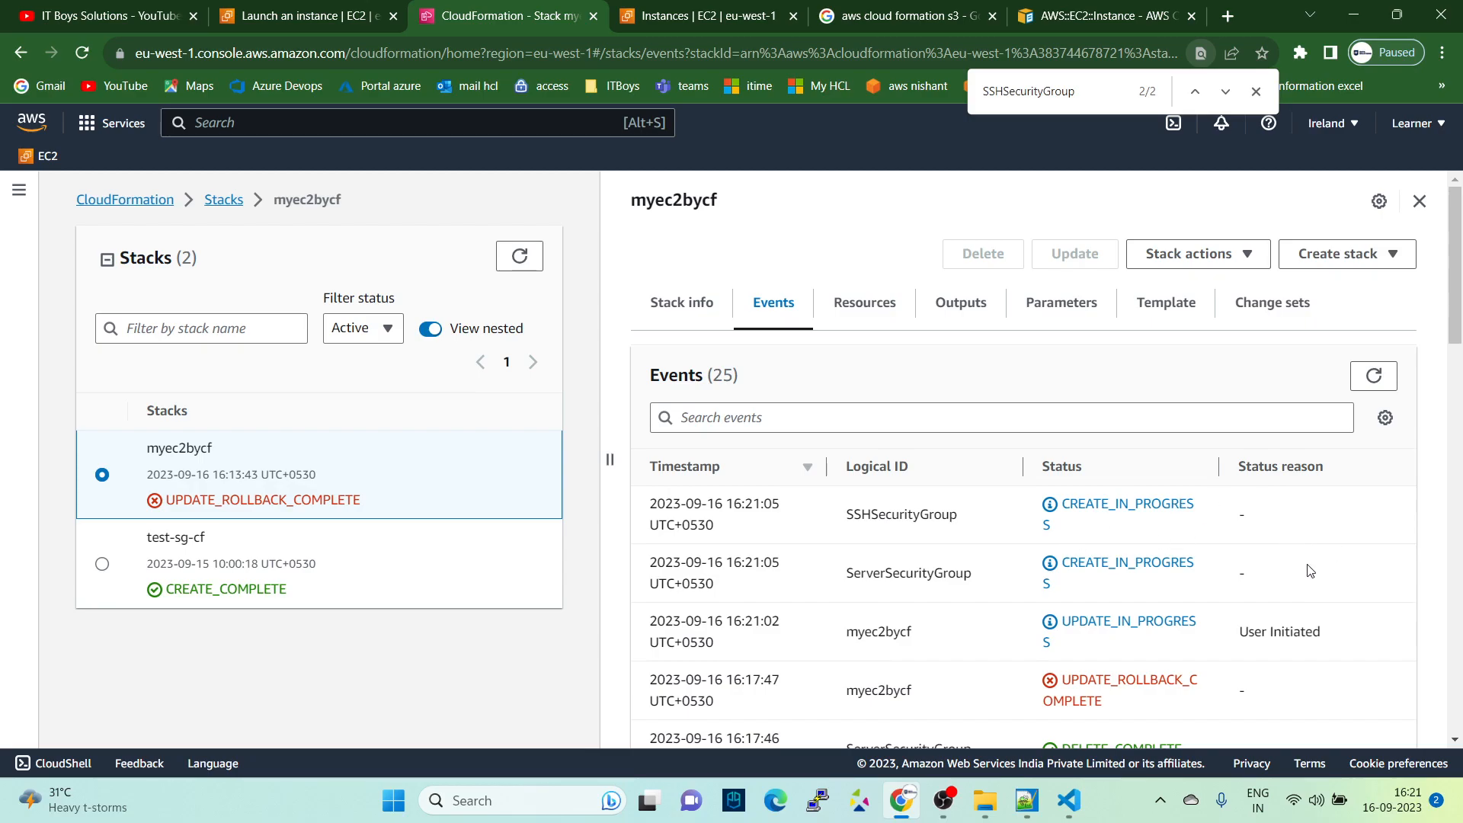
left_click(1373, 377)
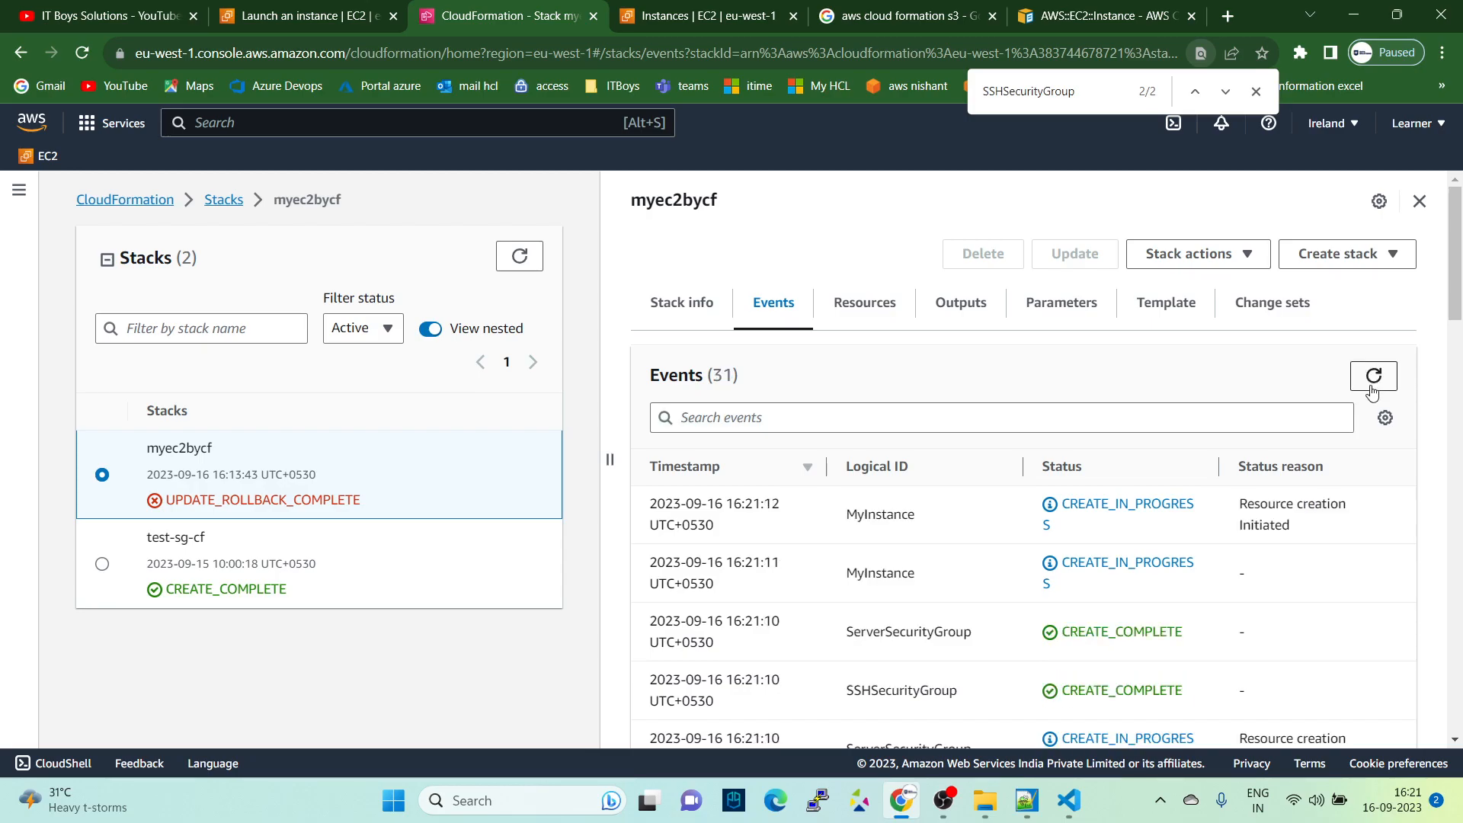
scroll(1119, 529, "down", 2)
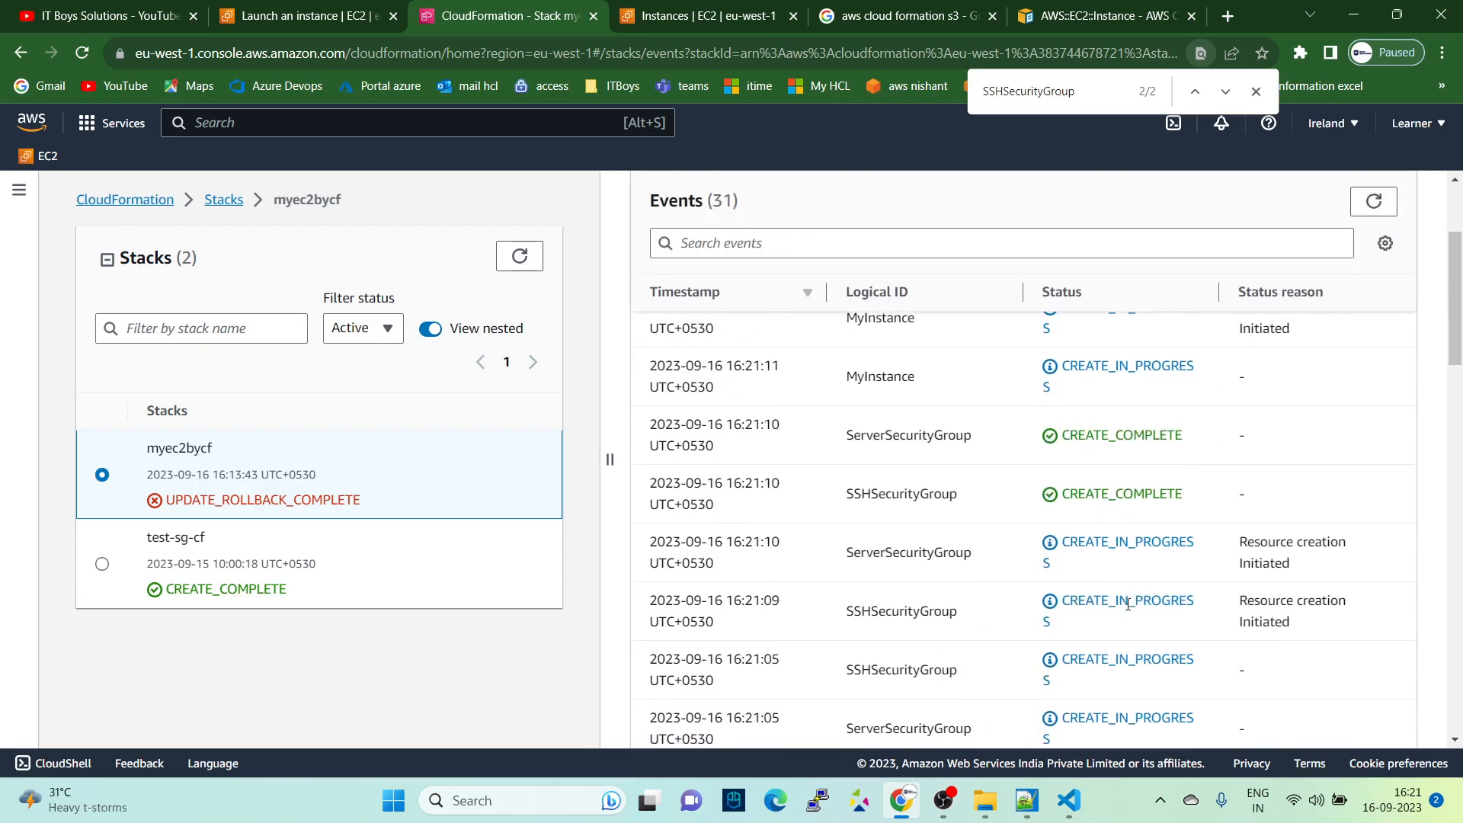
scroll(1124, 556, "down", 7)
scroll(1129, 585, "down", 7)
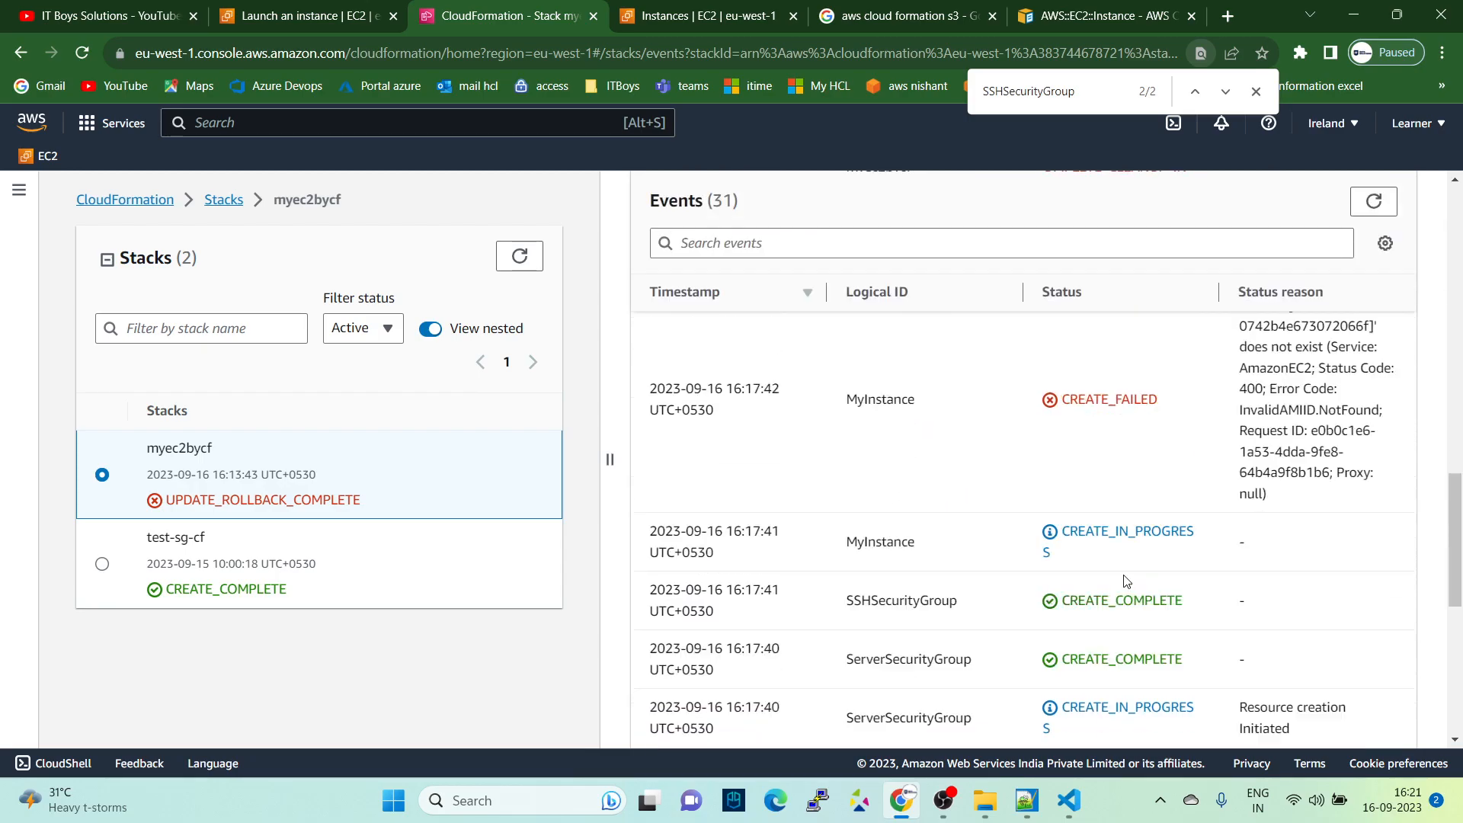
scroll(1133, 584, "up", 7)
scroll(1133, 584, "up", 10)
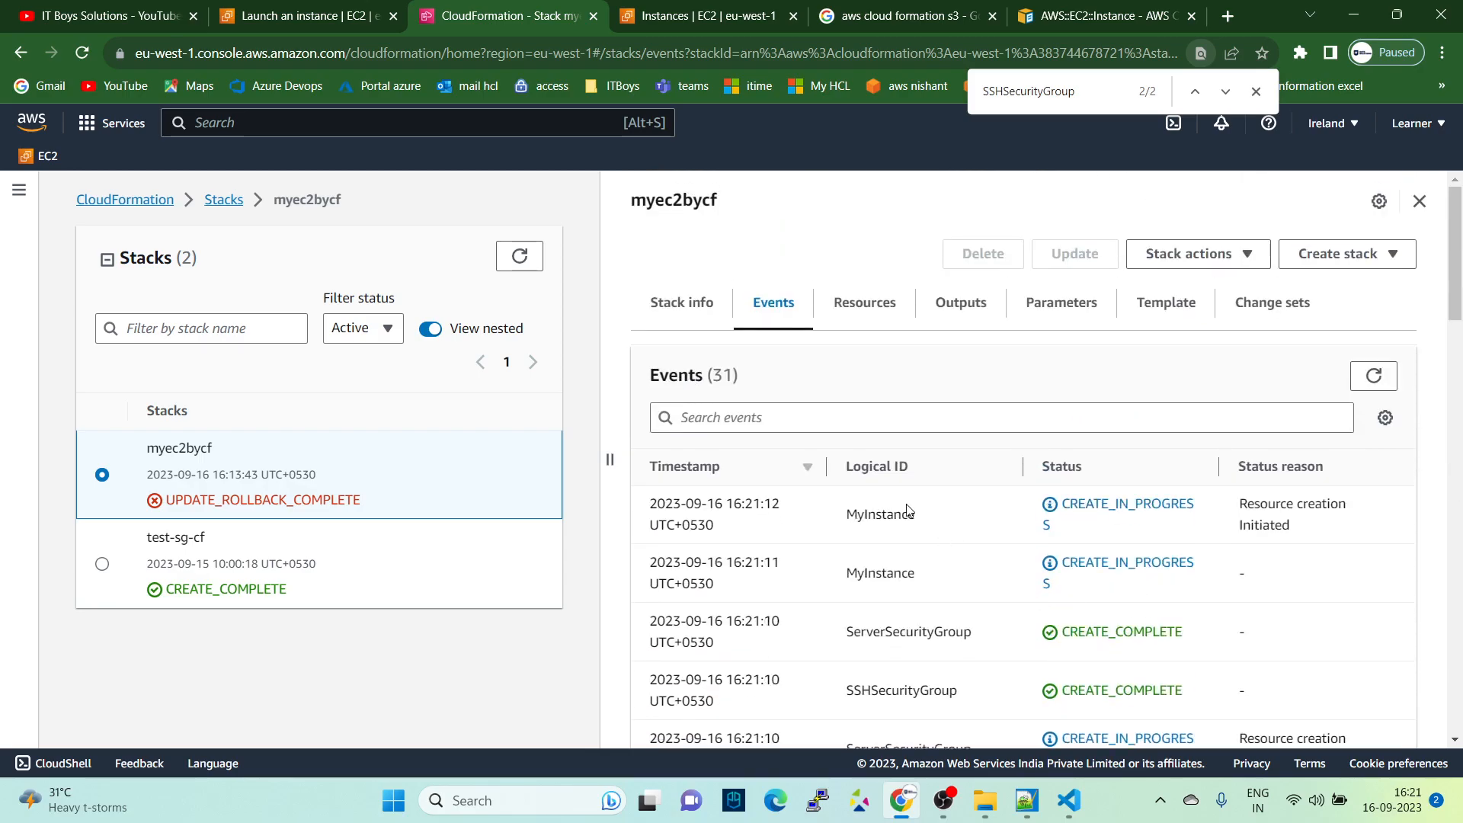
left_click(1374, 377)
- Examine the myec2bycf stack's resources and their statuses, and return to the stack's events
left_click(884, 303)
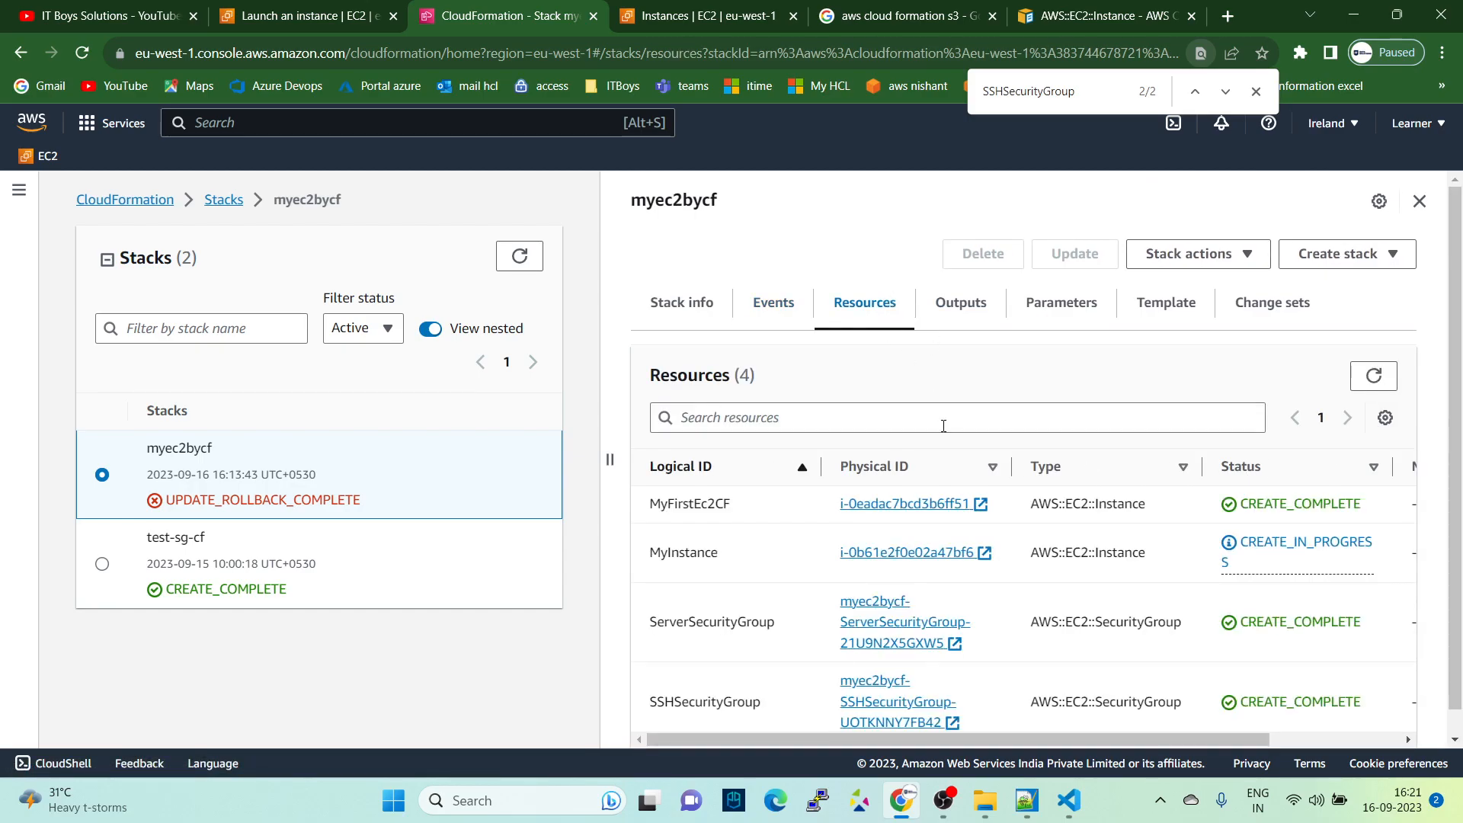
scroll(938, 427, "down", 1)
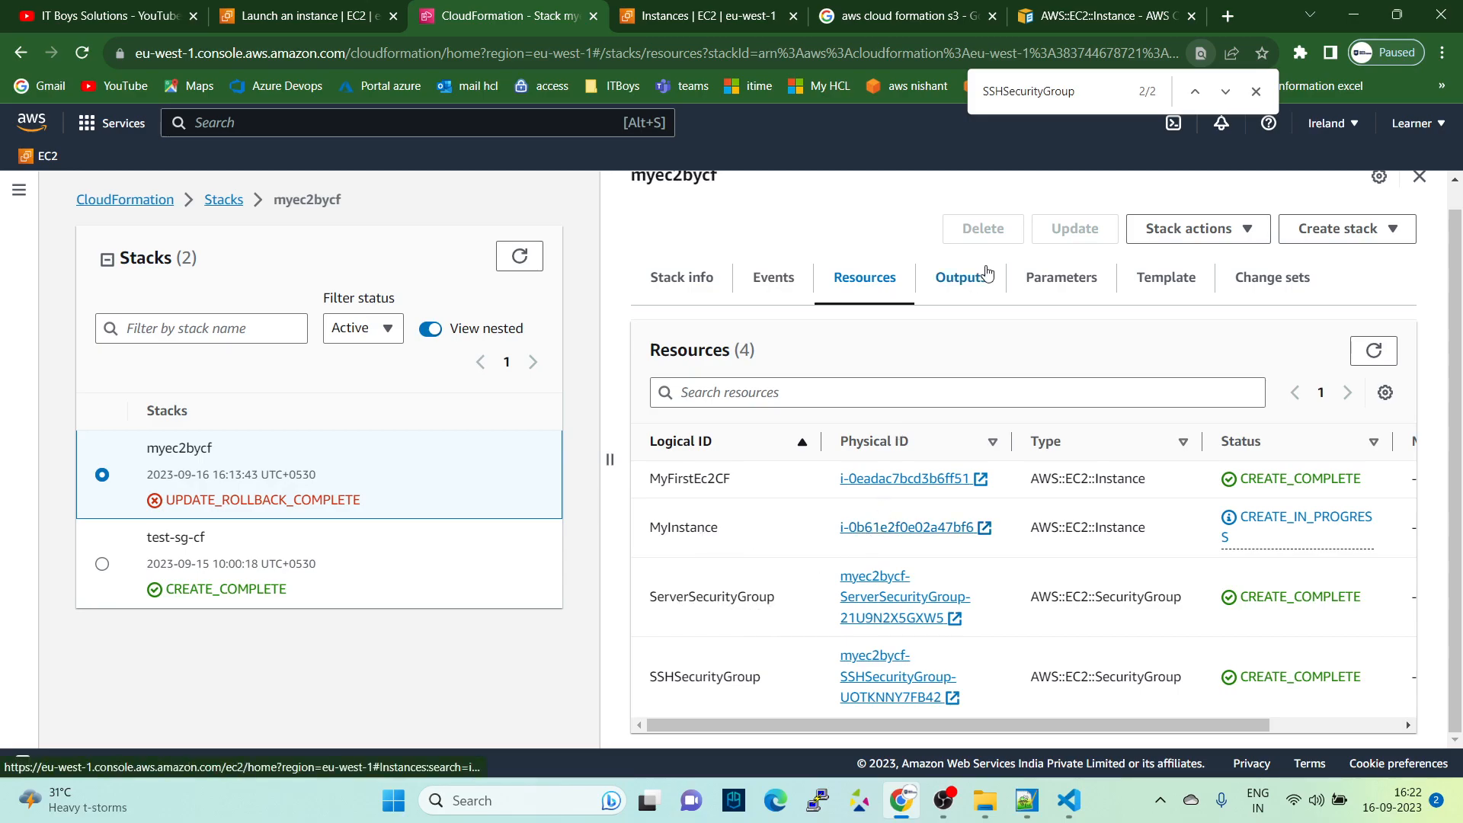
left_click(786, 288)
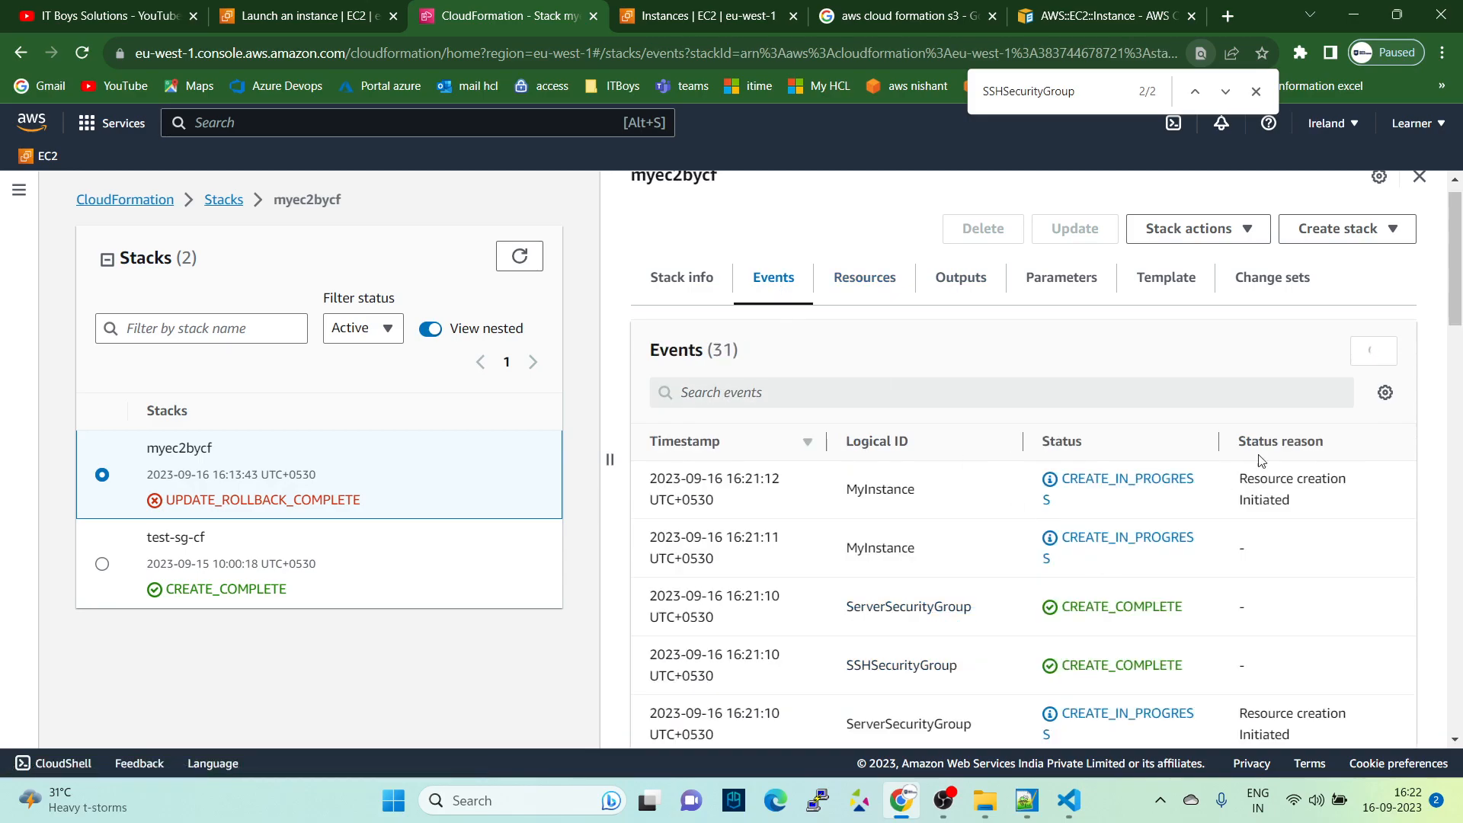
- Refresh the myec2bycf stack's events and check the latest statuses of MyInstance and MyEIP
left_click(1374, 376)
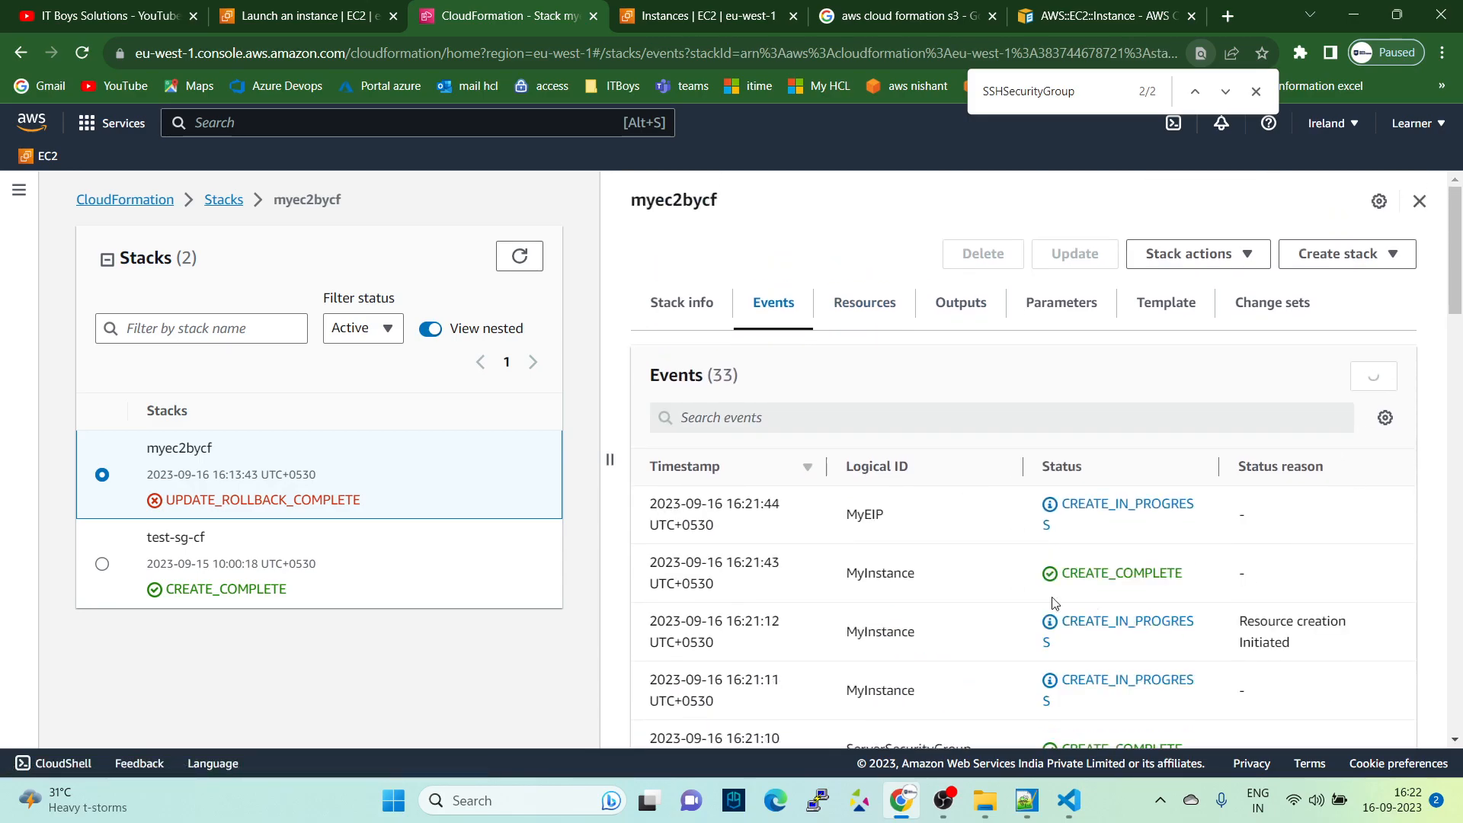
left_click_drag(844, 633, 983, 650)
scroll(1162, 637, "down", 1)
scroll(1161, 633, "up", 1)
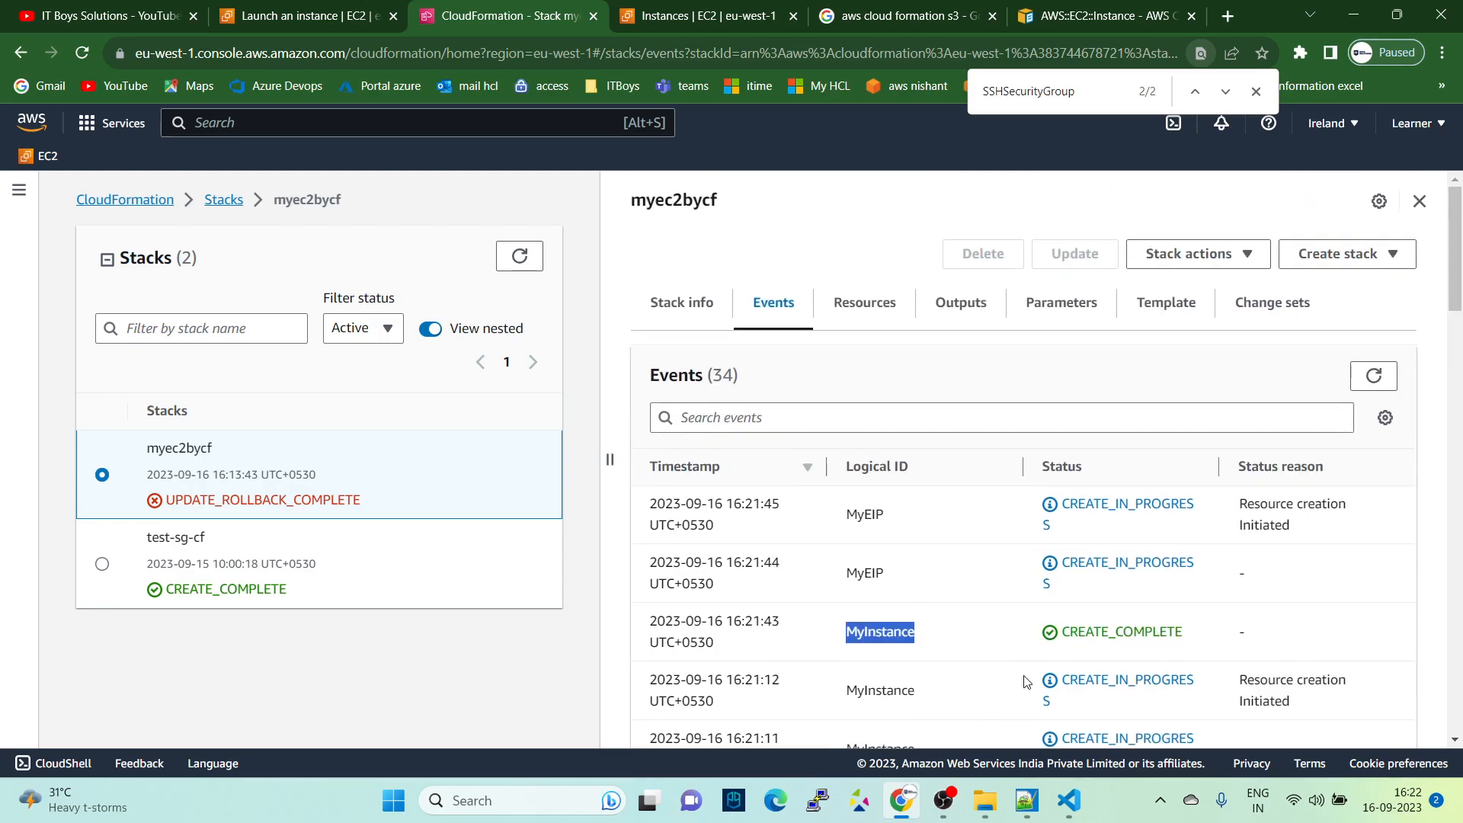
left_click_drag(833, 579, 919, 581)
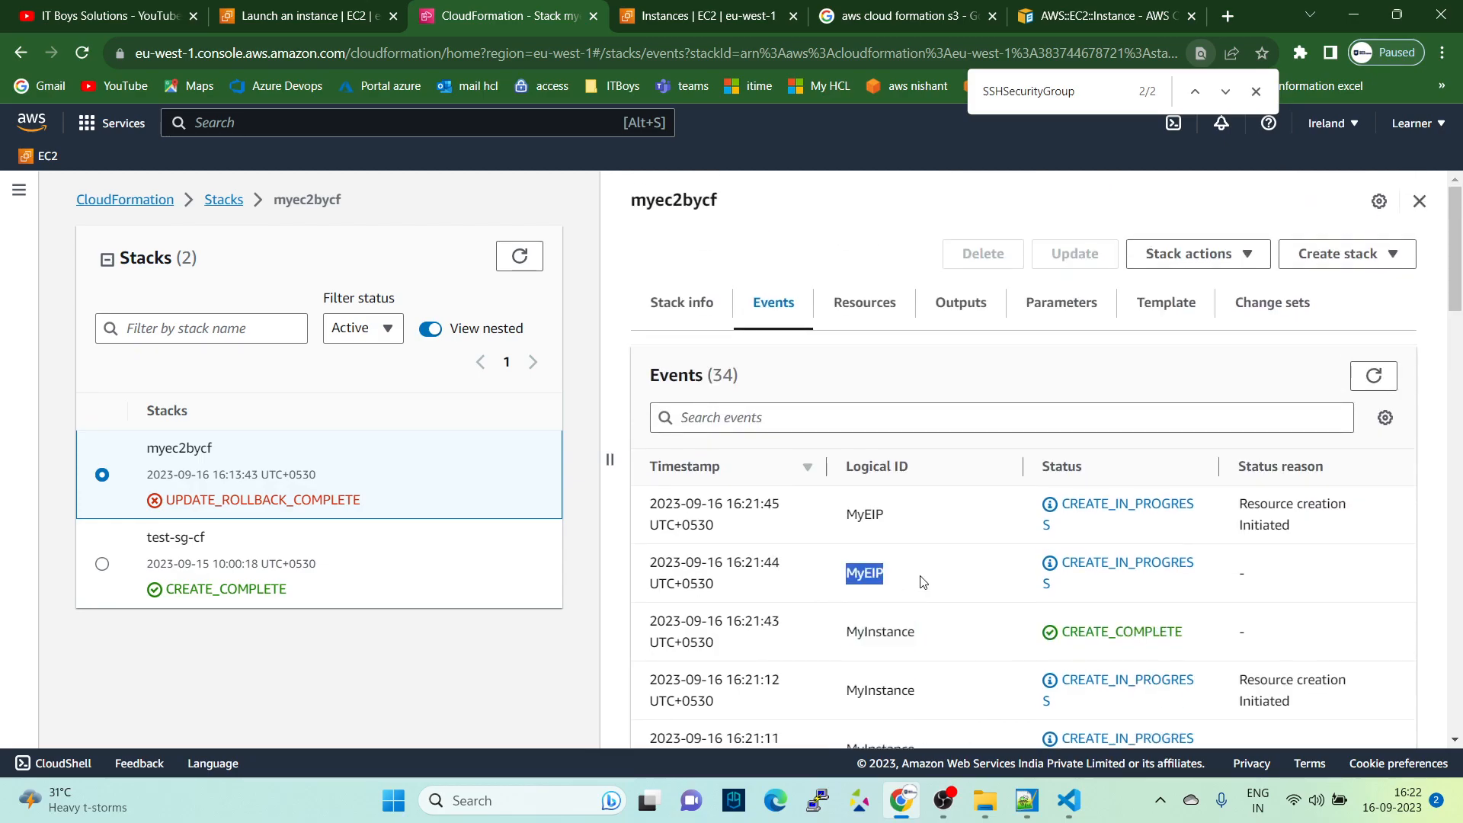
- Look back through the stack's older events and examine the status reason of the failed MyInstance creation
scroll(923, 581, "down", 4)
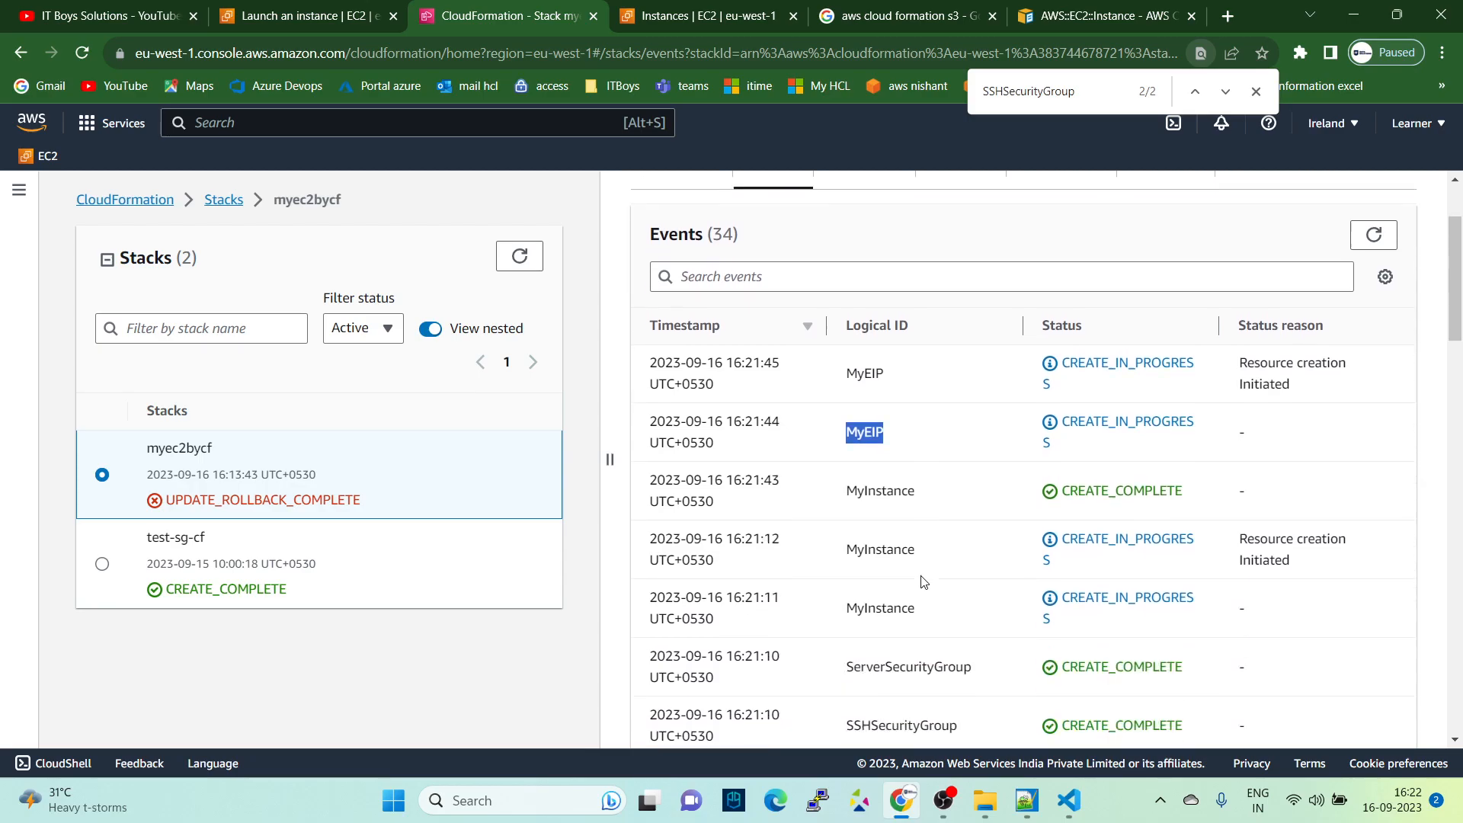
scroll(928, 610, "down", 8)
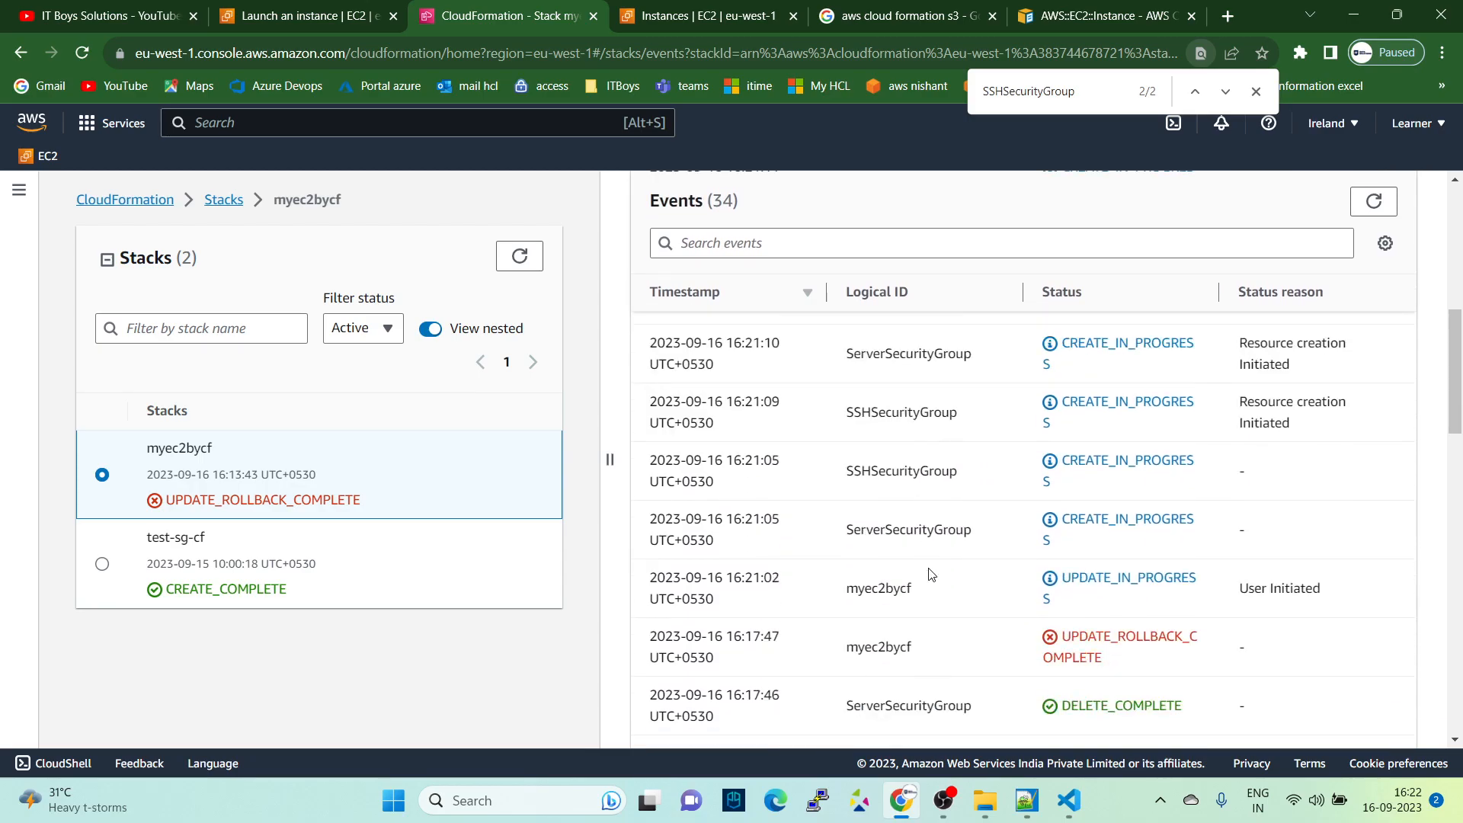
scroll(936, 581, "down", 4)
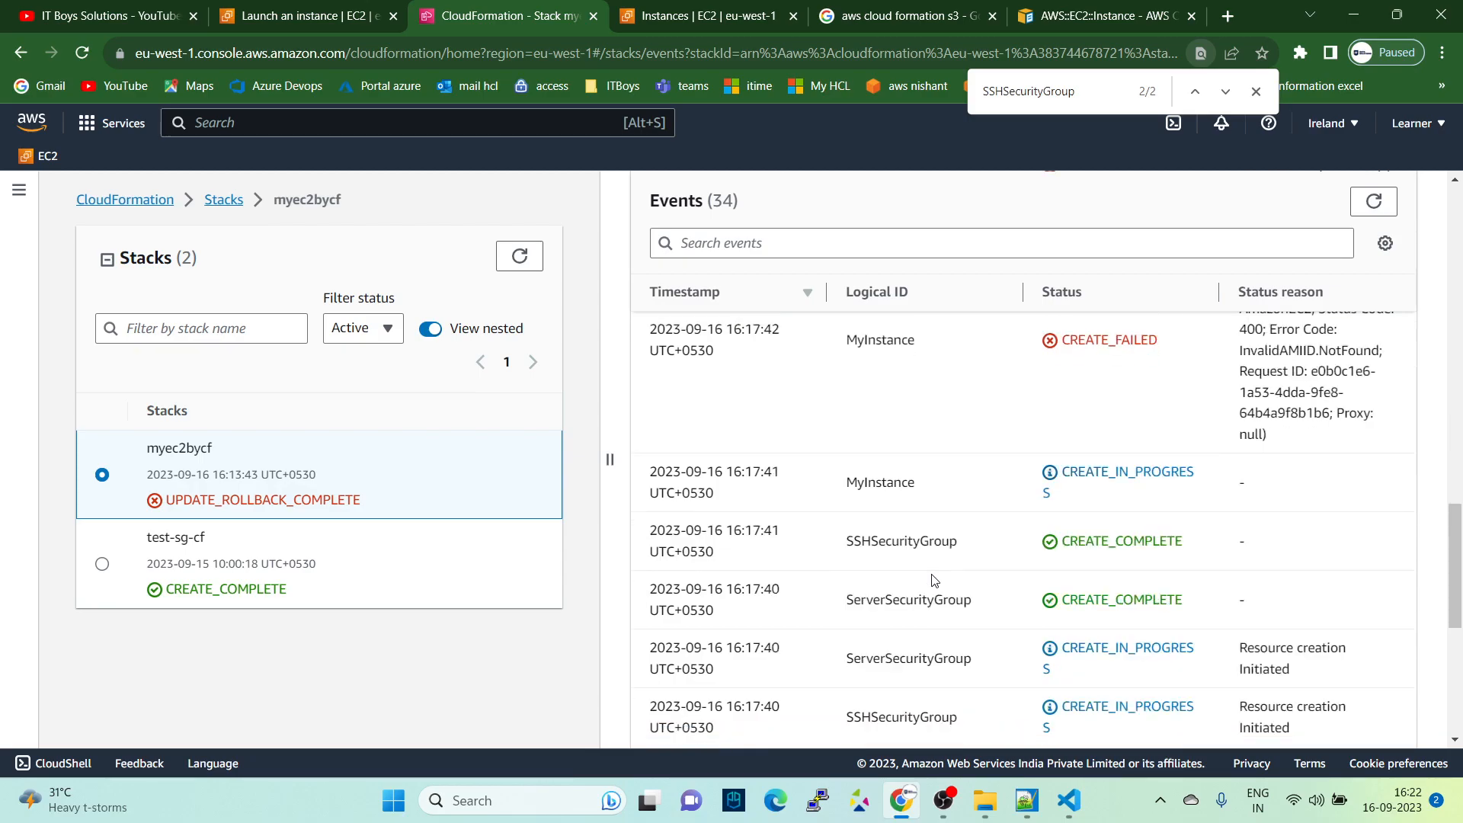
scroll(931, 571, "up", 4)
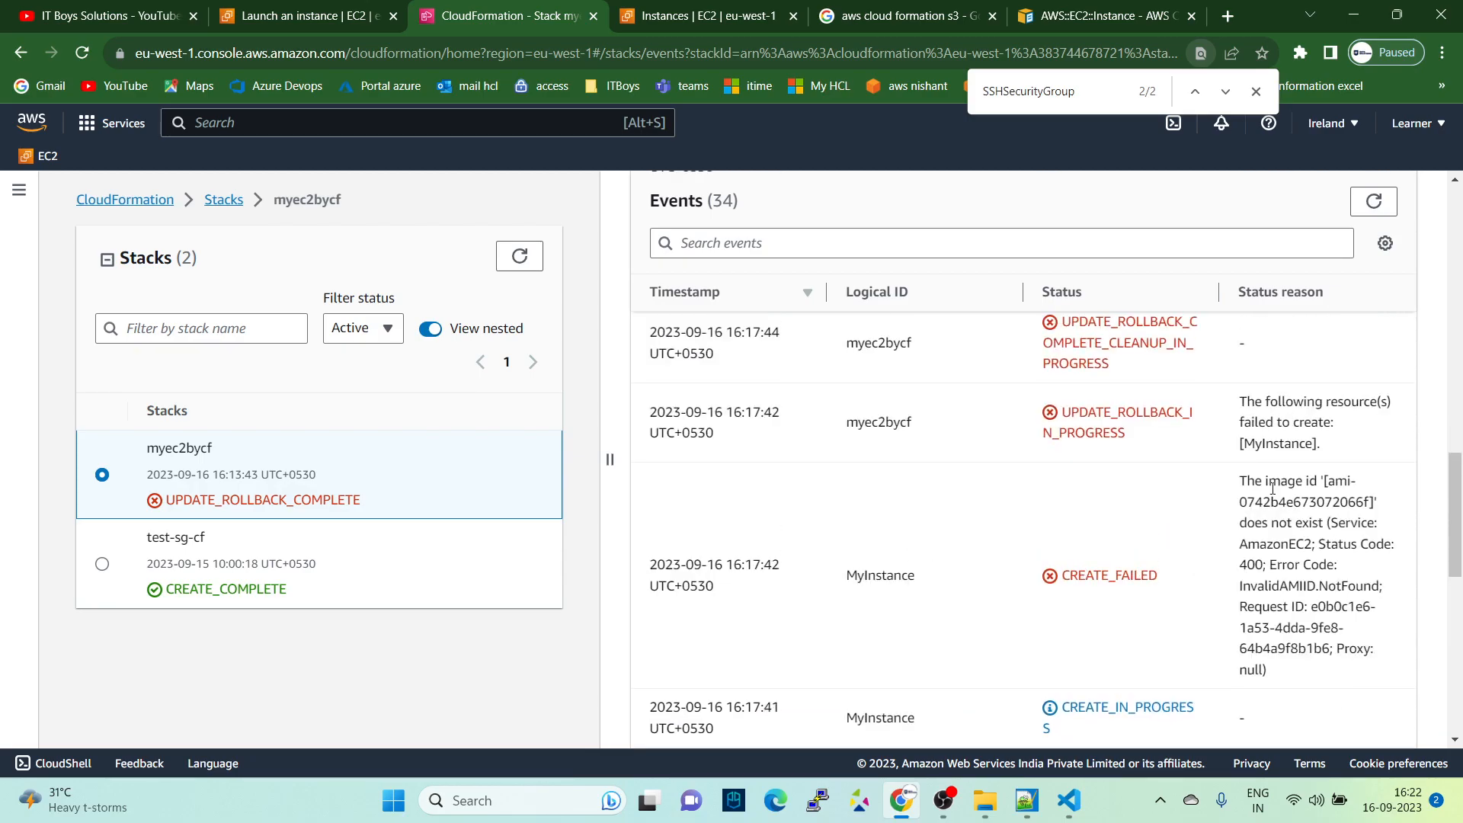
left_click_drag(840, 588, 947, 579)
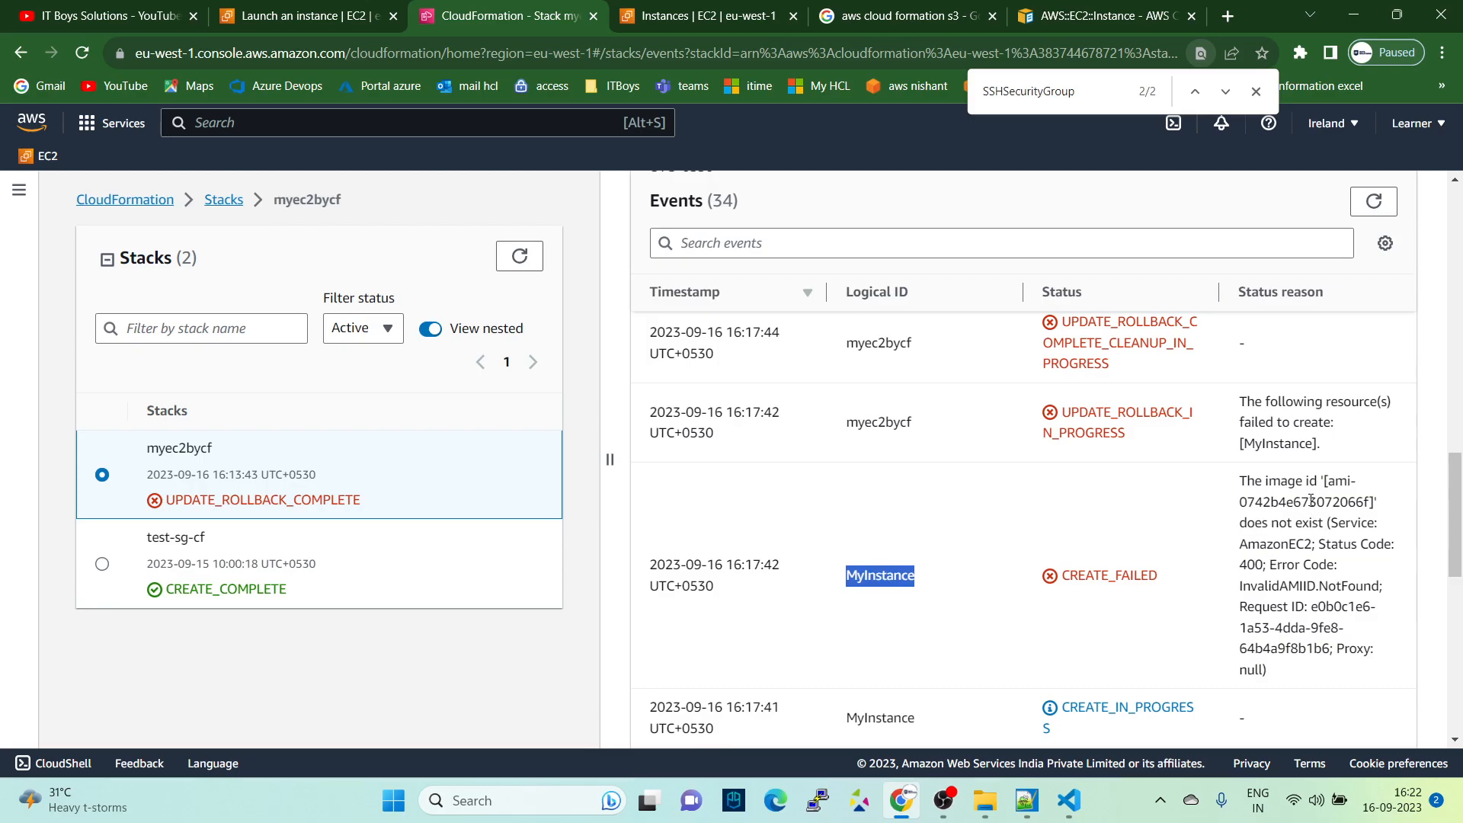
left_click_drag(1262, 482, 1369, 539)
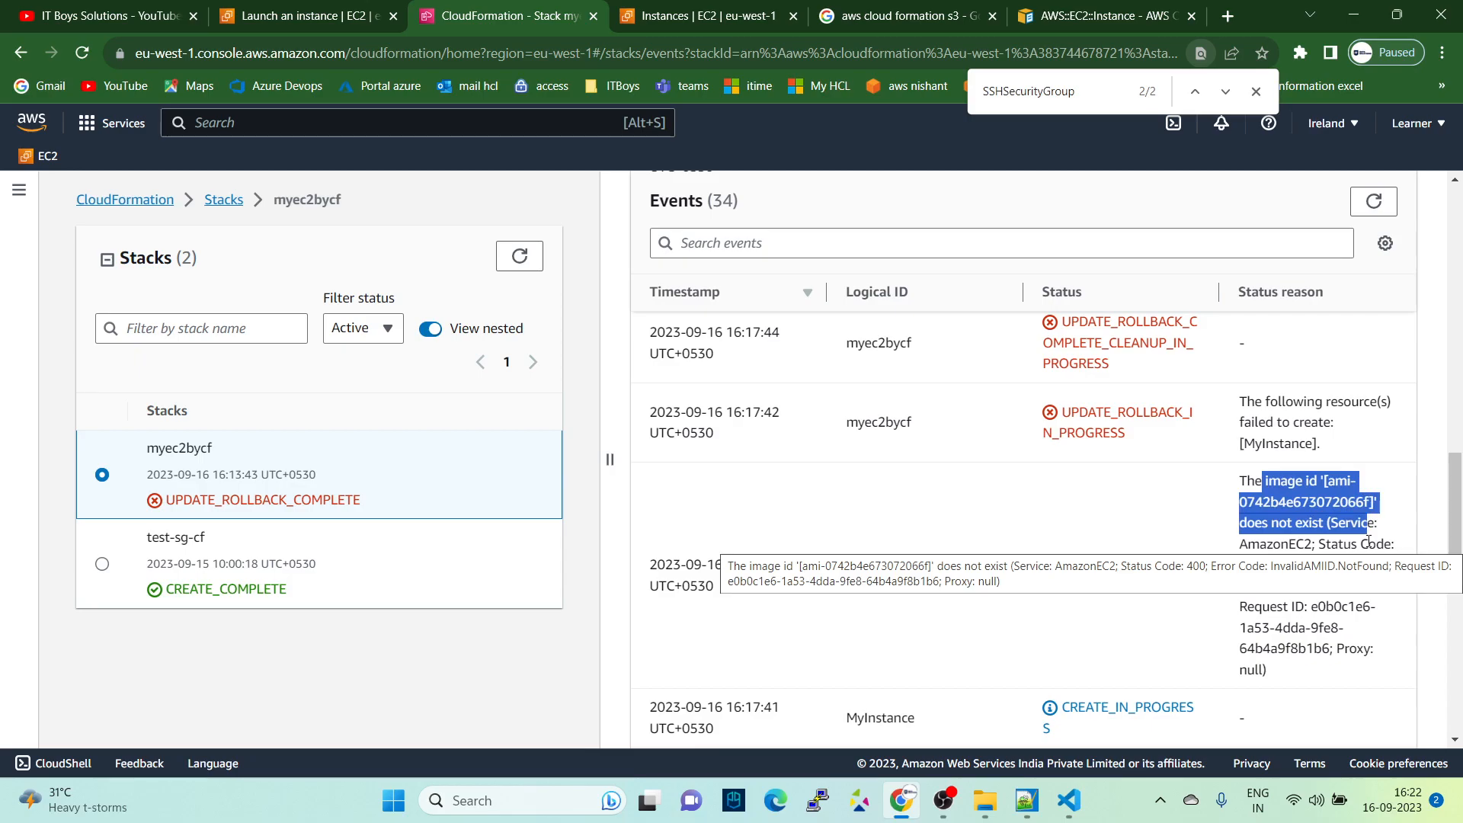
scroll(1310, 564, "up", 12)
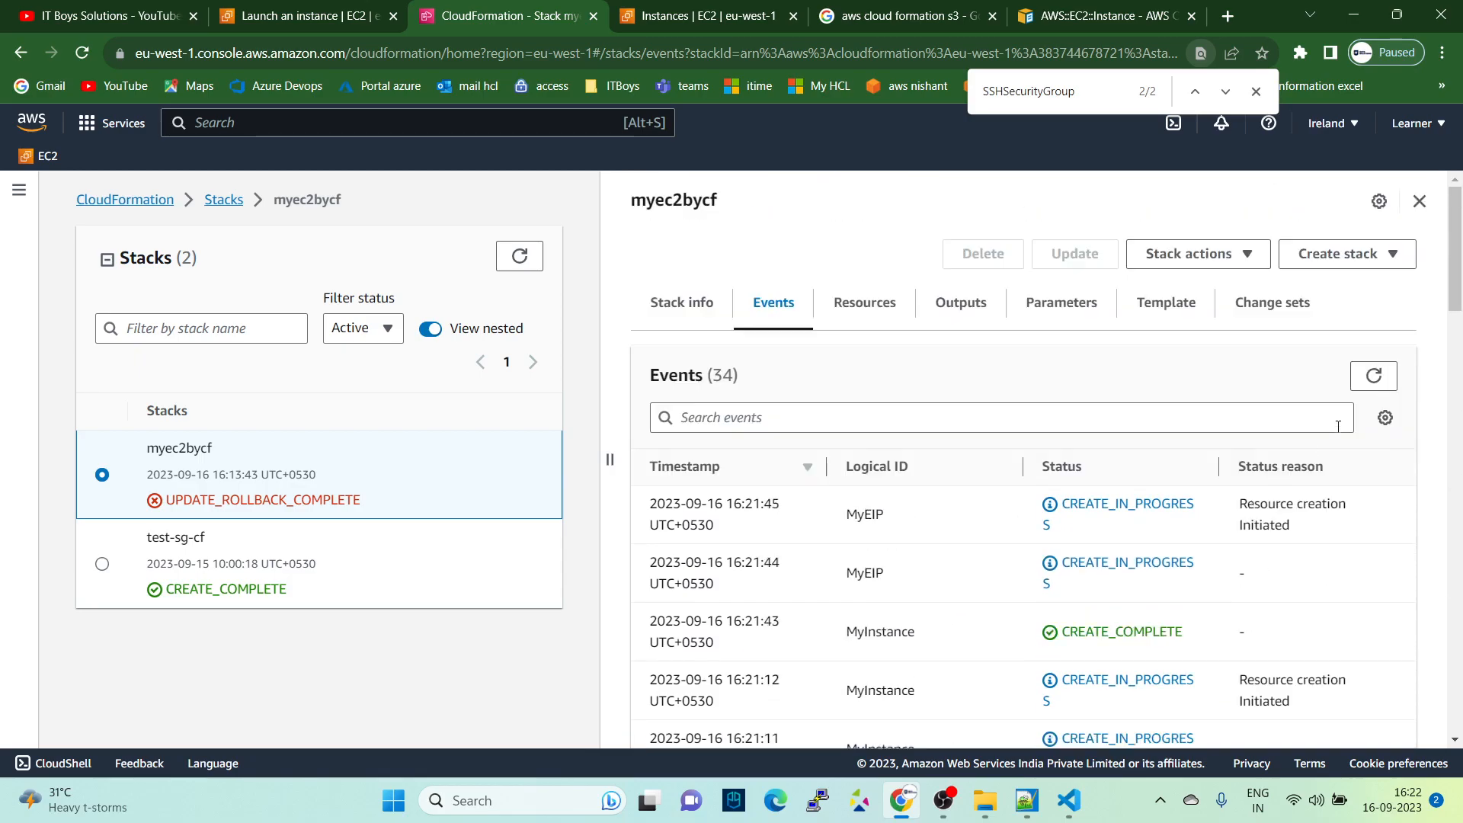
- Refresh the stack's events again and check the newest entries for MyEIP, myec2bycf and MyFirstEc2CF
left_click(1371, 381)
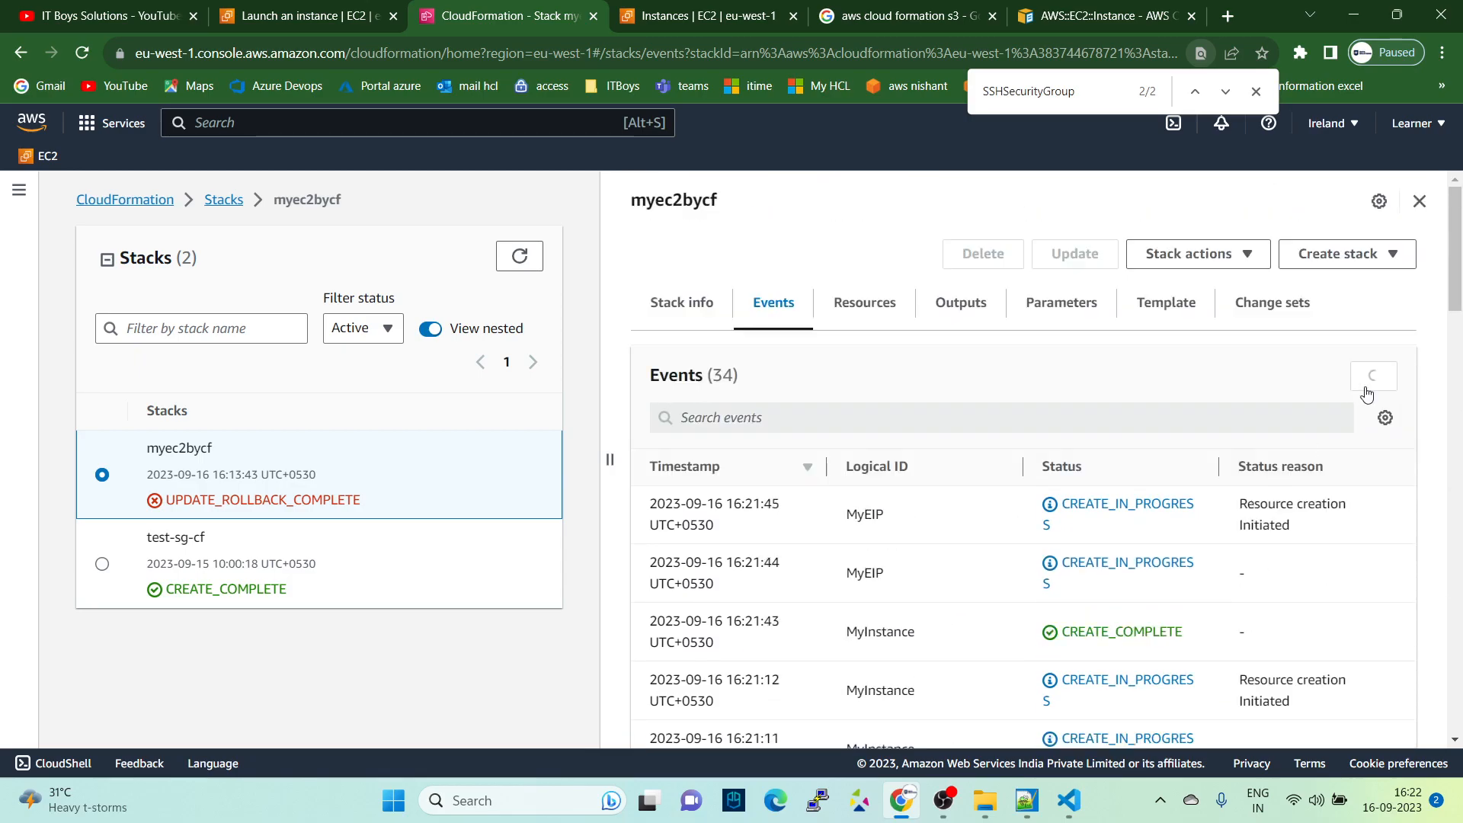
scroll(1342, 389, "down", 4)
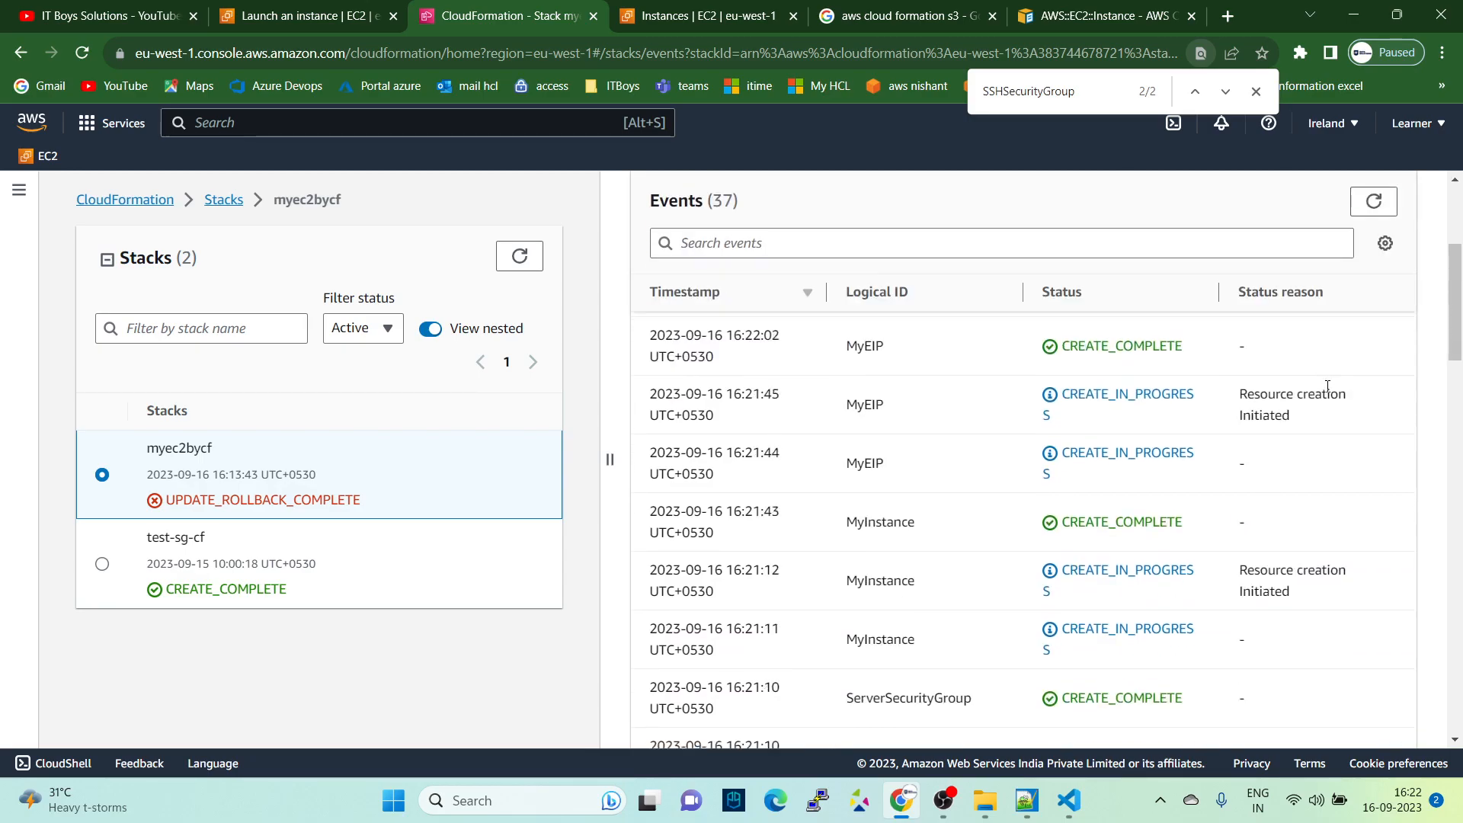
scroll(1327, 389, "down", 5)
scroll(1329, 402, "up", 8)
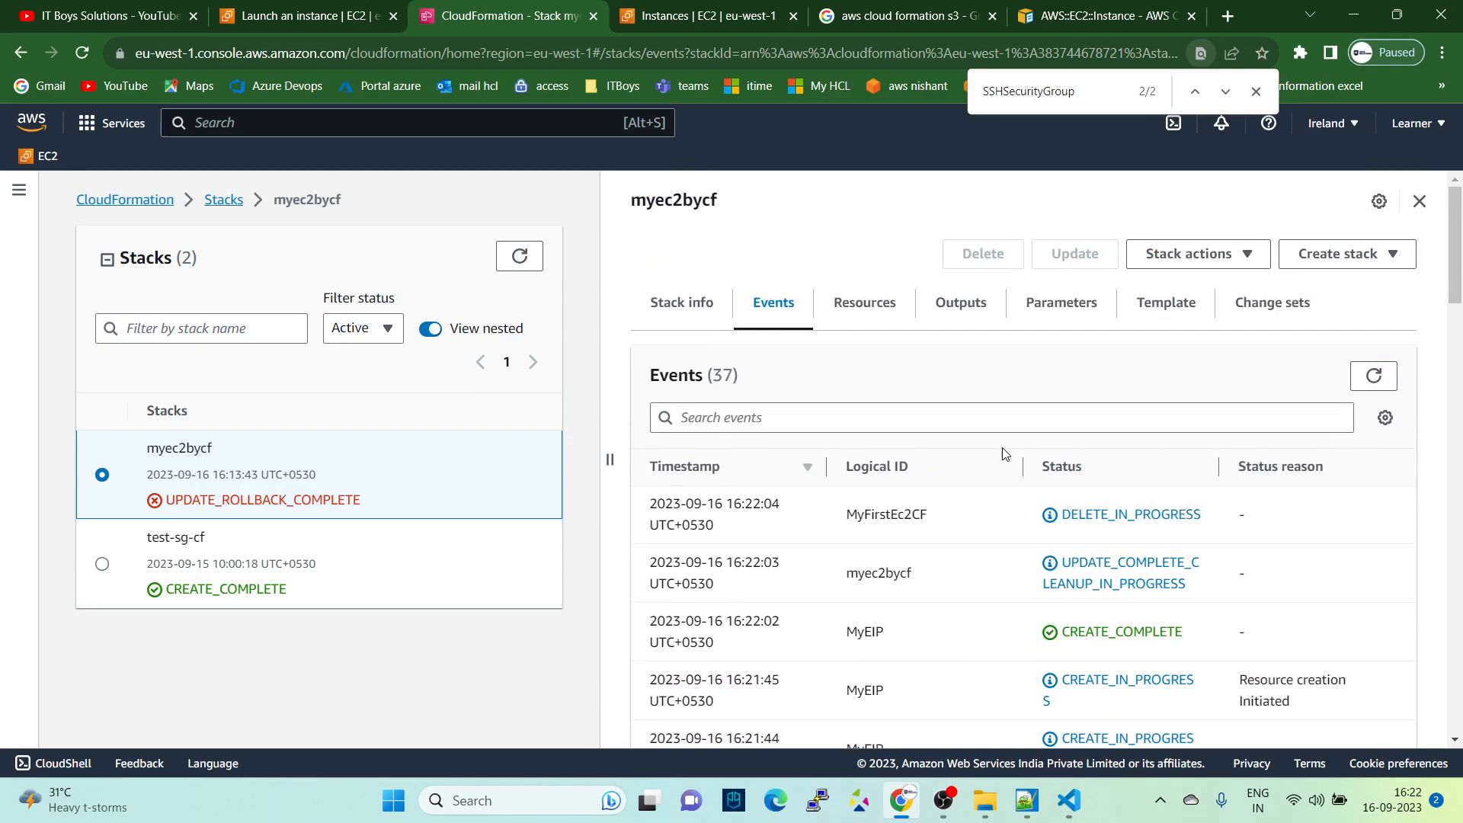
left_click_drag(1034, 526, 1226, 520)
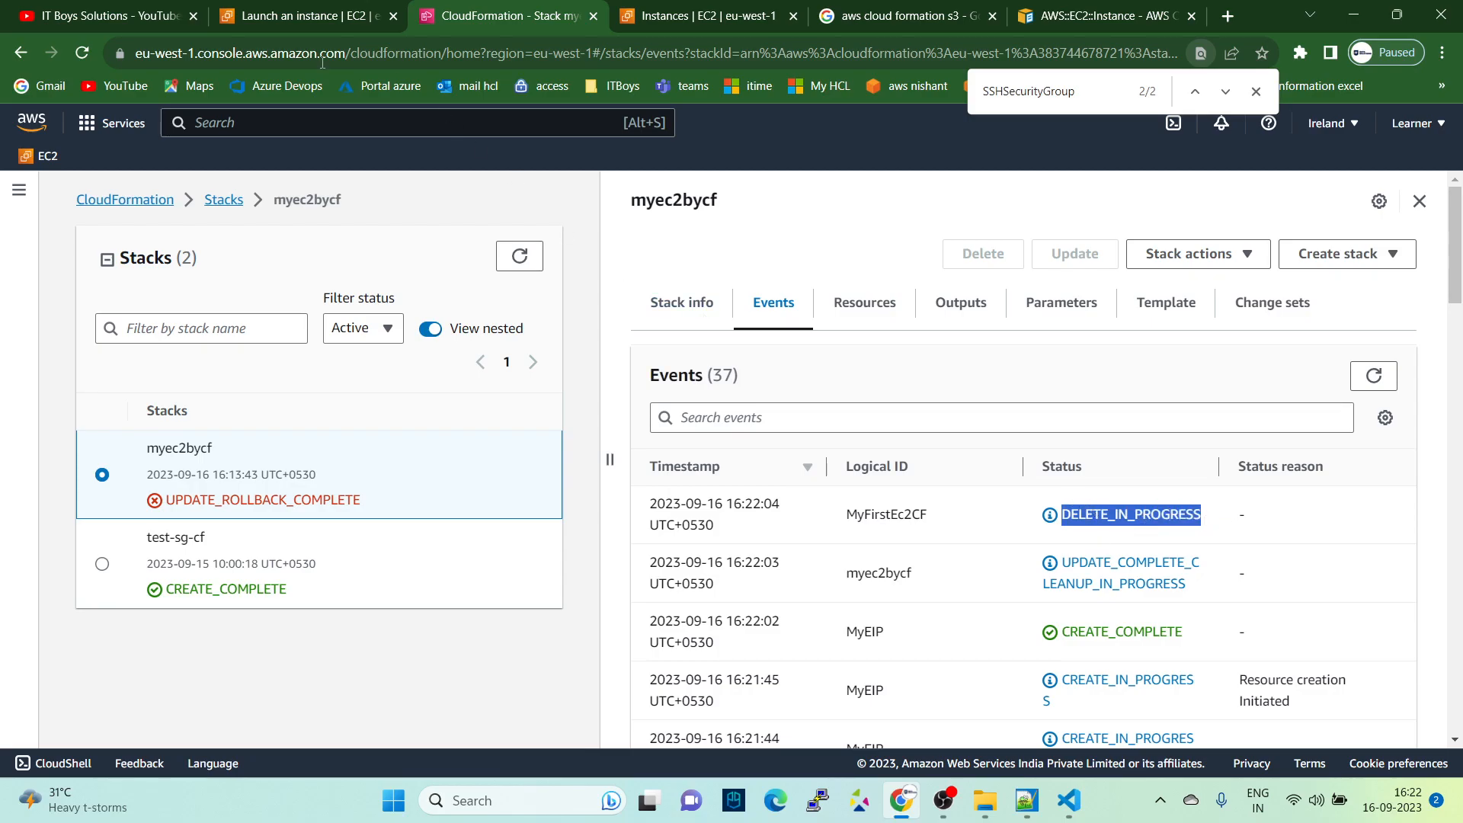
- Switch to the EC2 Instances page and refresh the list to check the state of the old and new instances
left_click(294, 16)
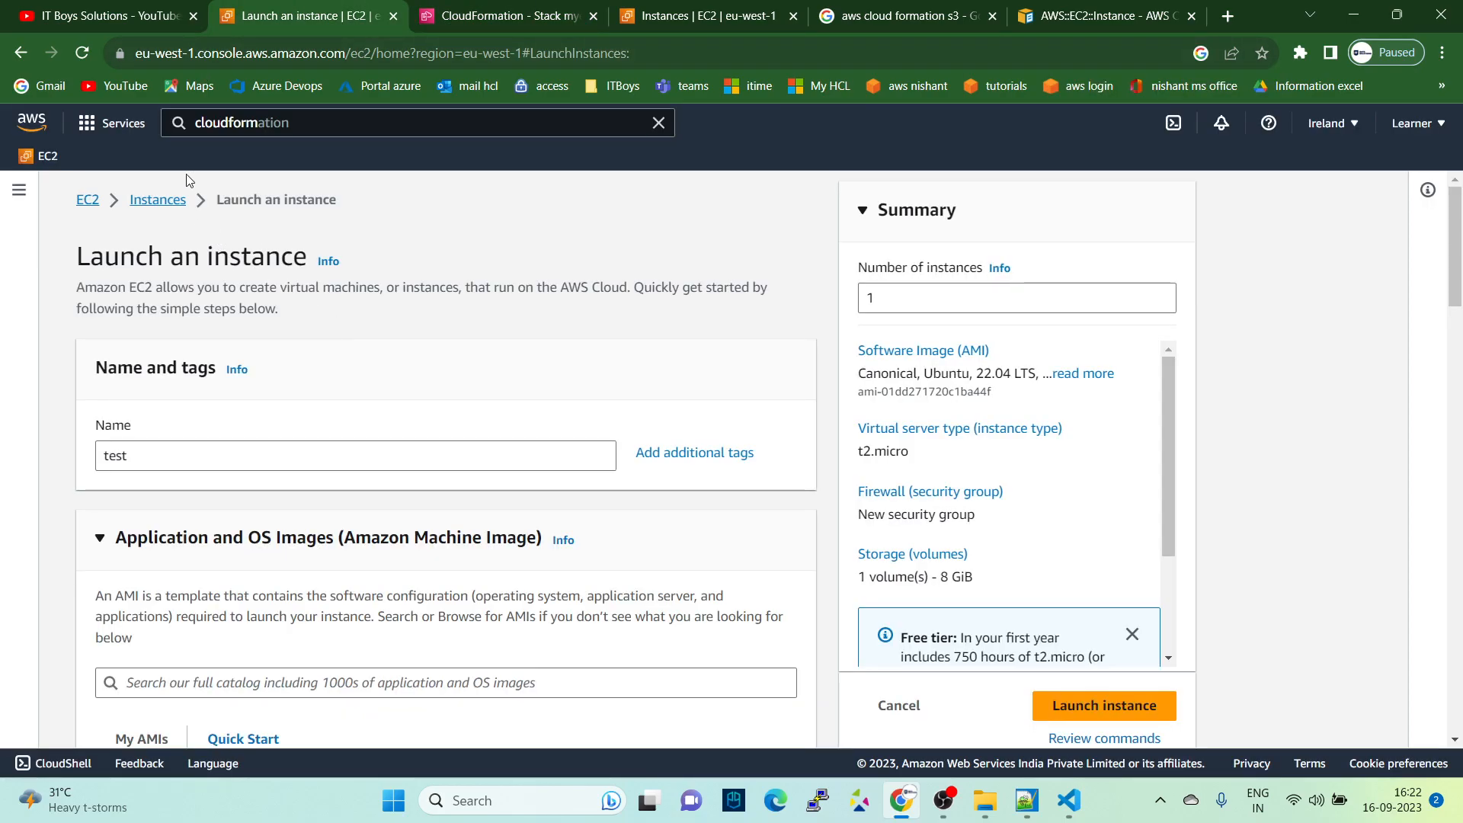
left_click(671, 15)
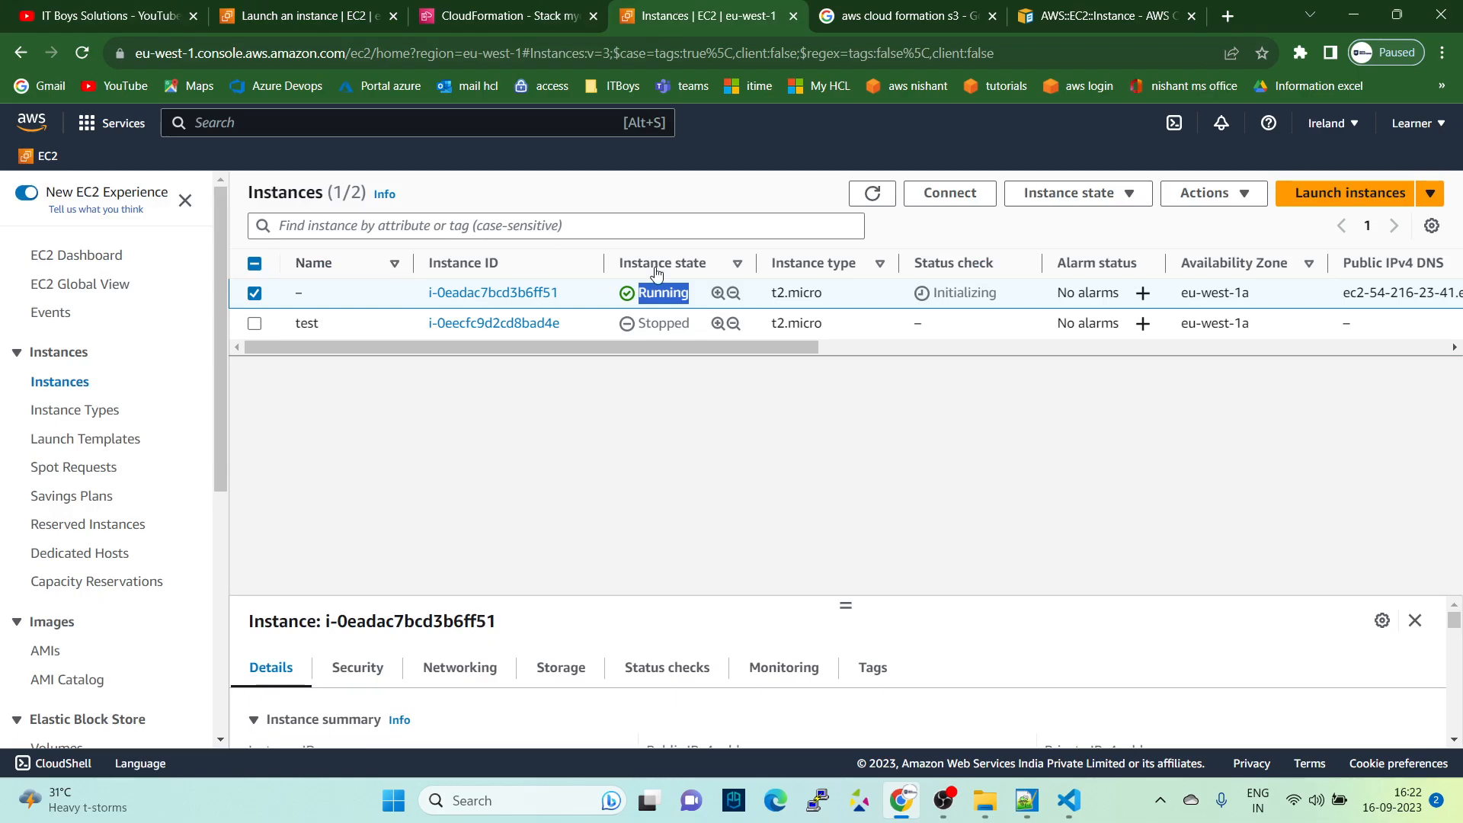
left_click(869, 195)
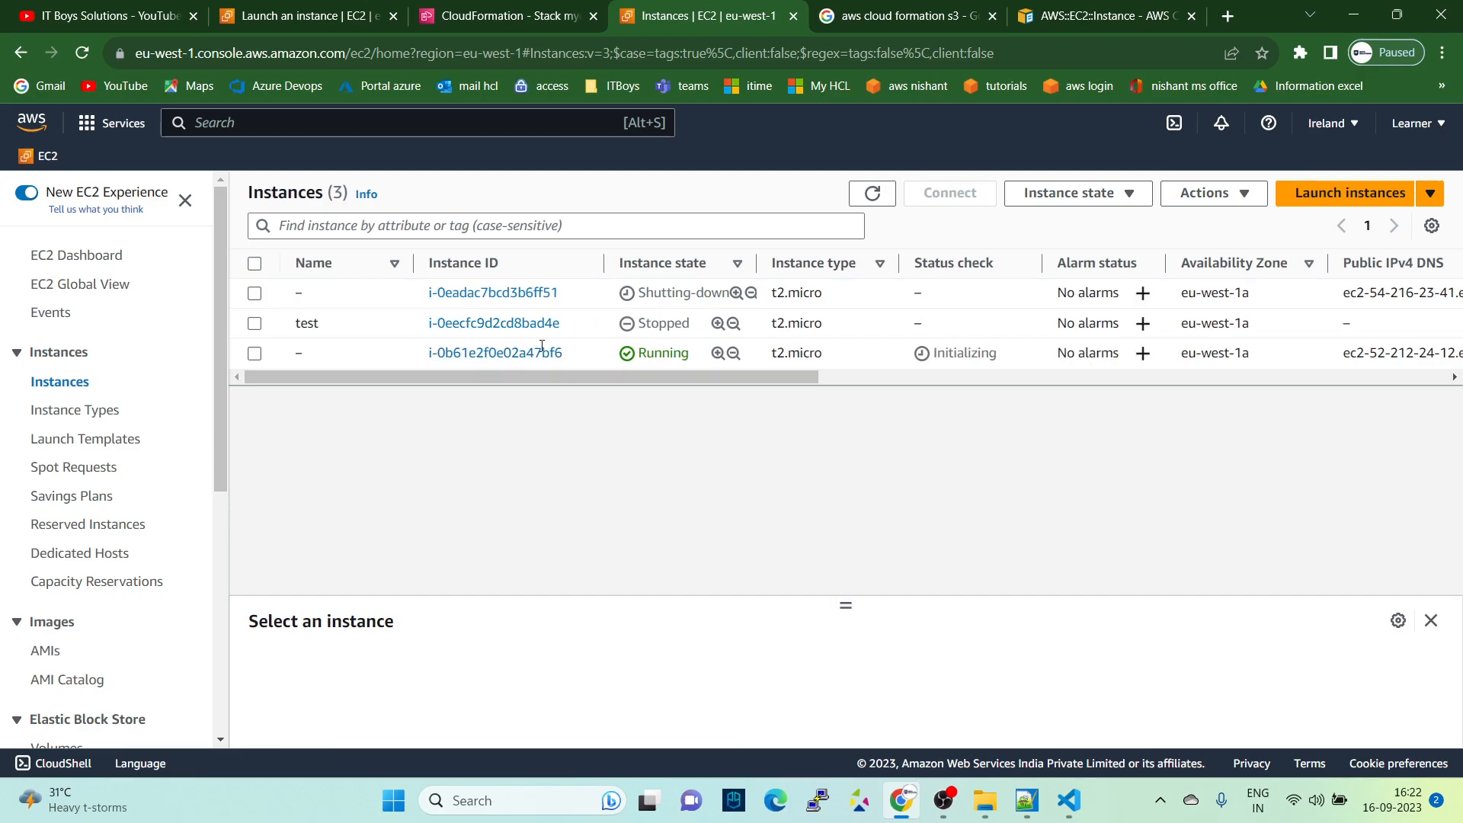
left_click(874, 194)
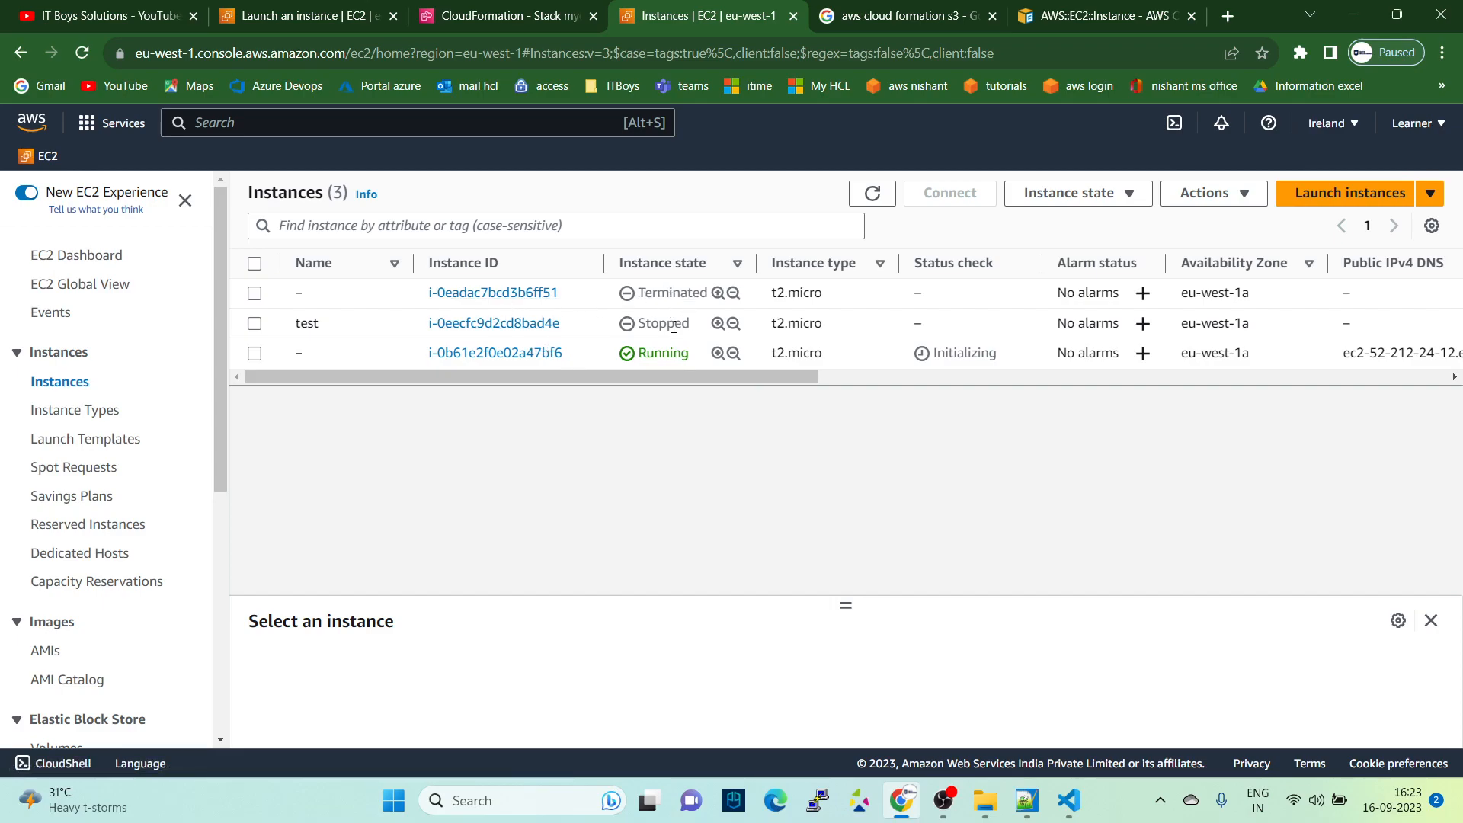
- Return to the myec2bycf stack in CloudFormation and refresh its events
left_click(503, 15)
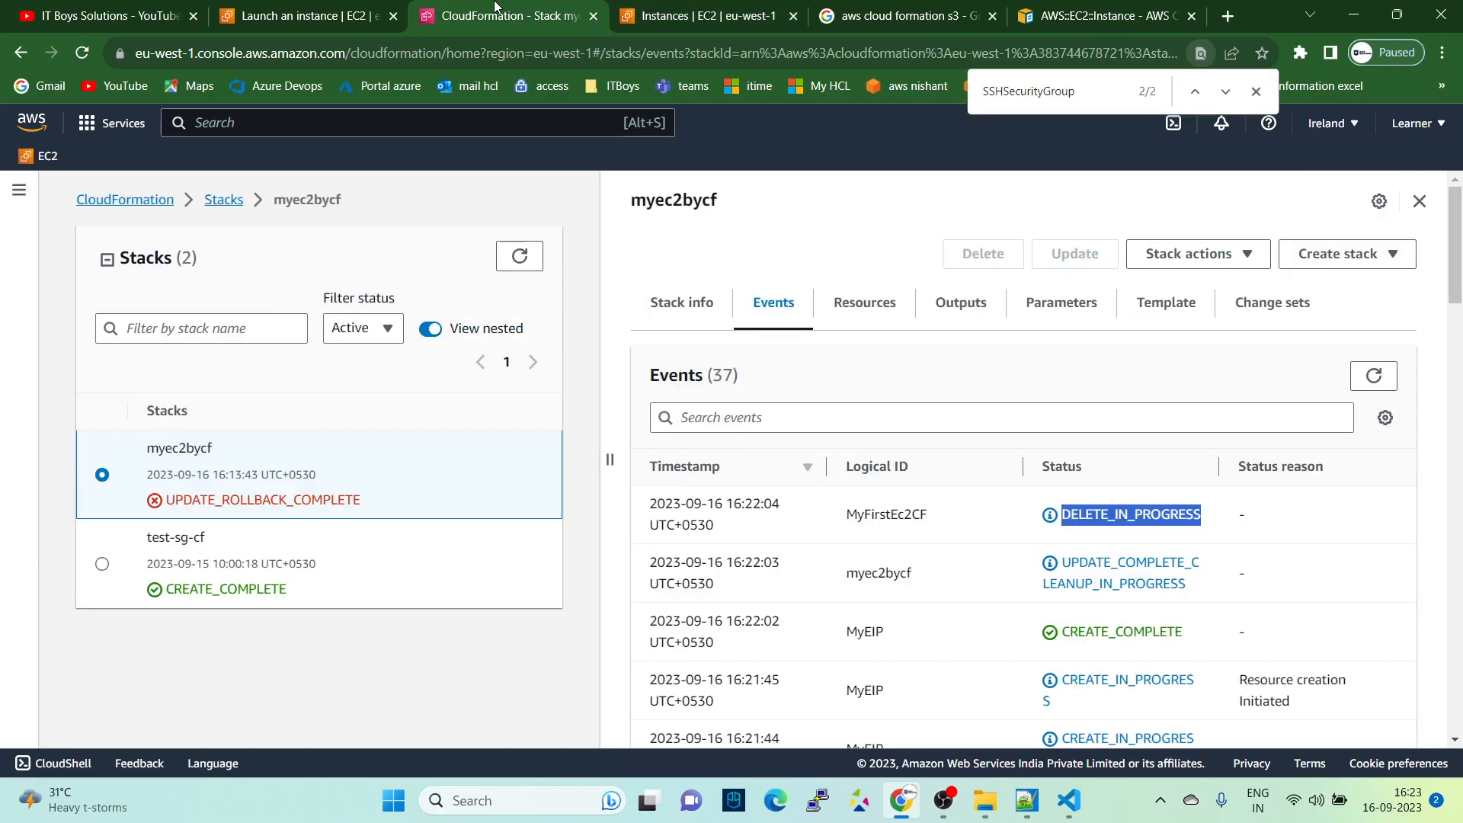
left_click(1362, 393)
left_click(957, 804)
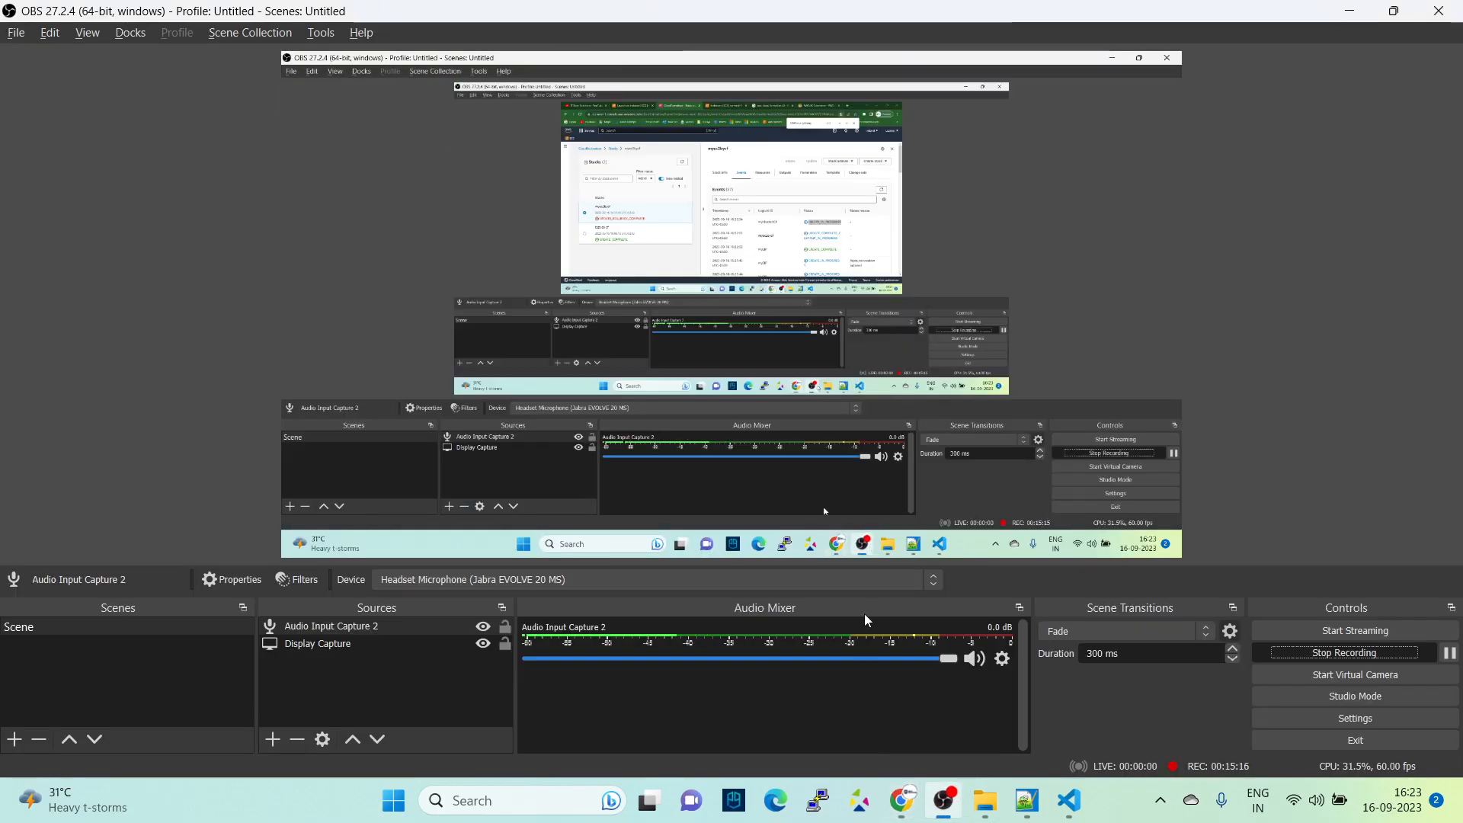